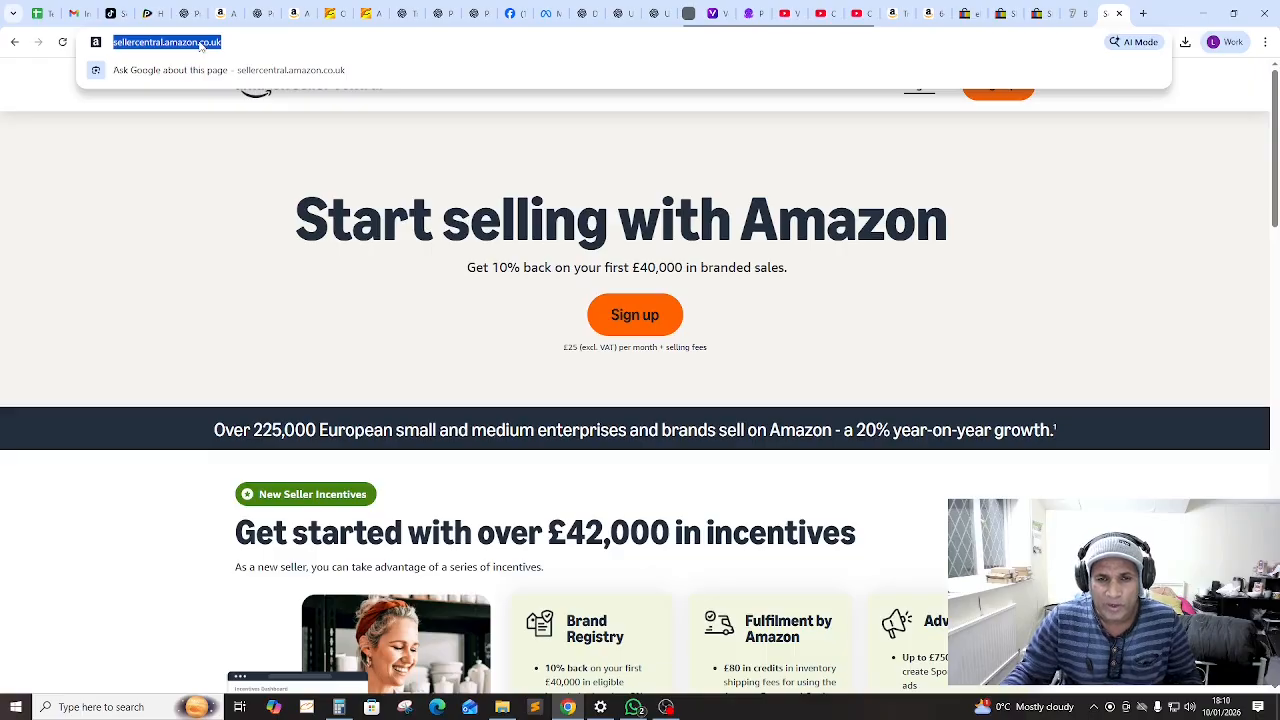
Go to the seller sign-in page and fill in the saved account e-mail.
left_click(605, 157)
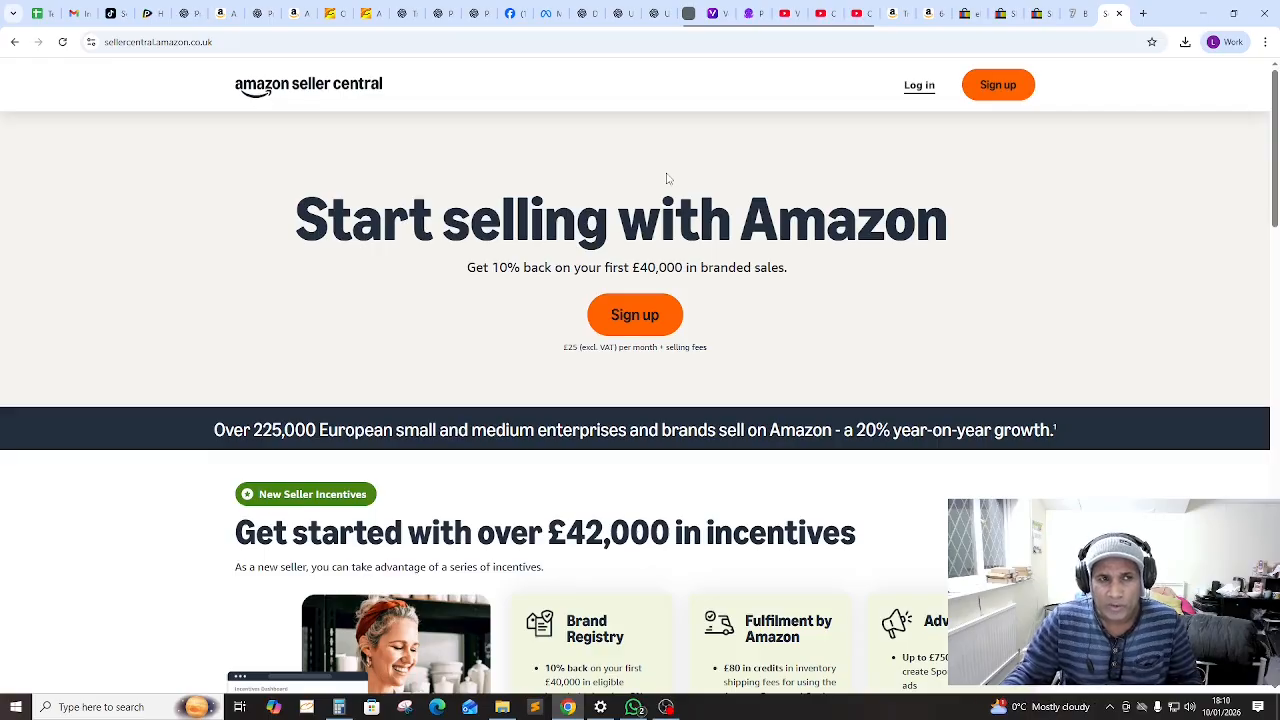
left_click(200, 40)
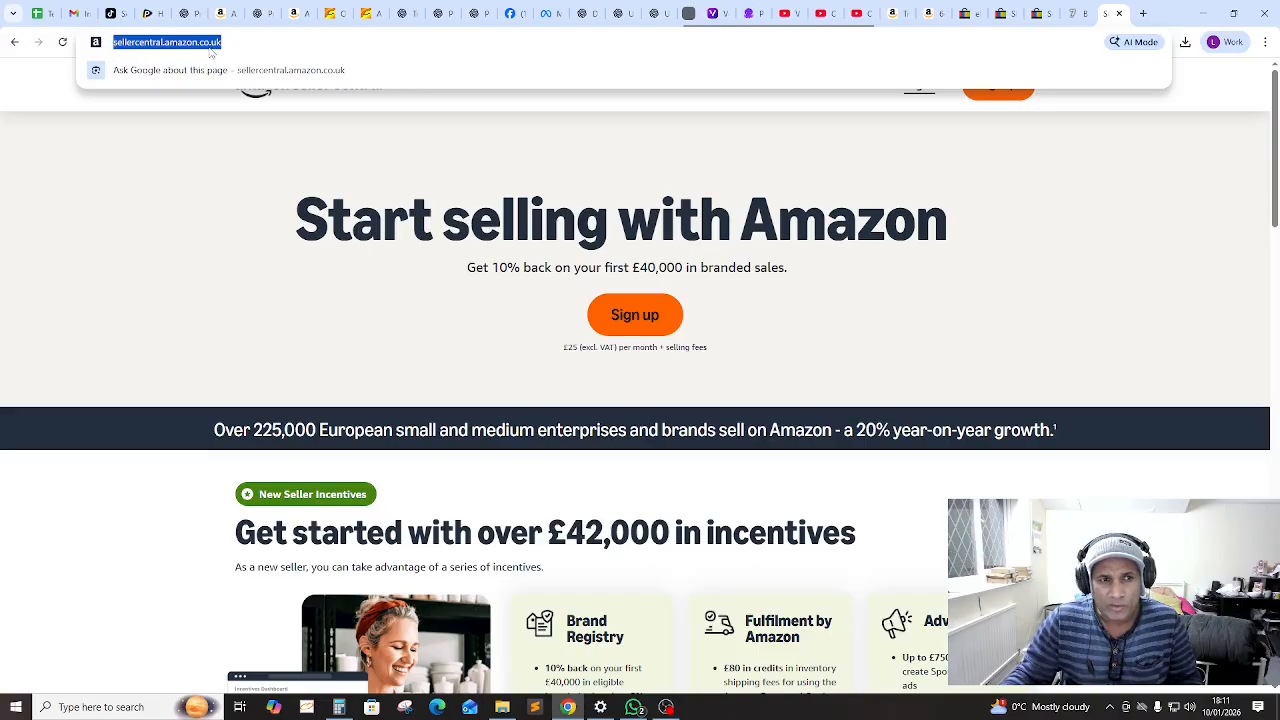
left_click(735, 136)
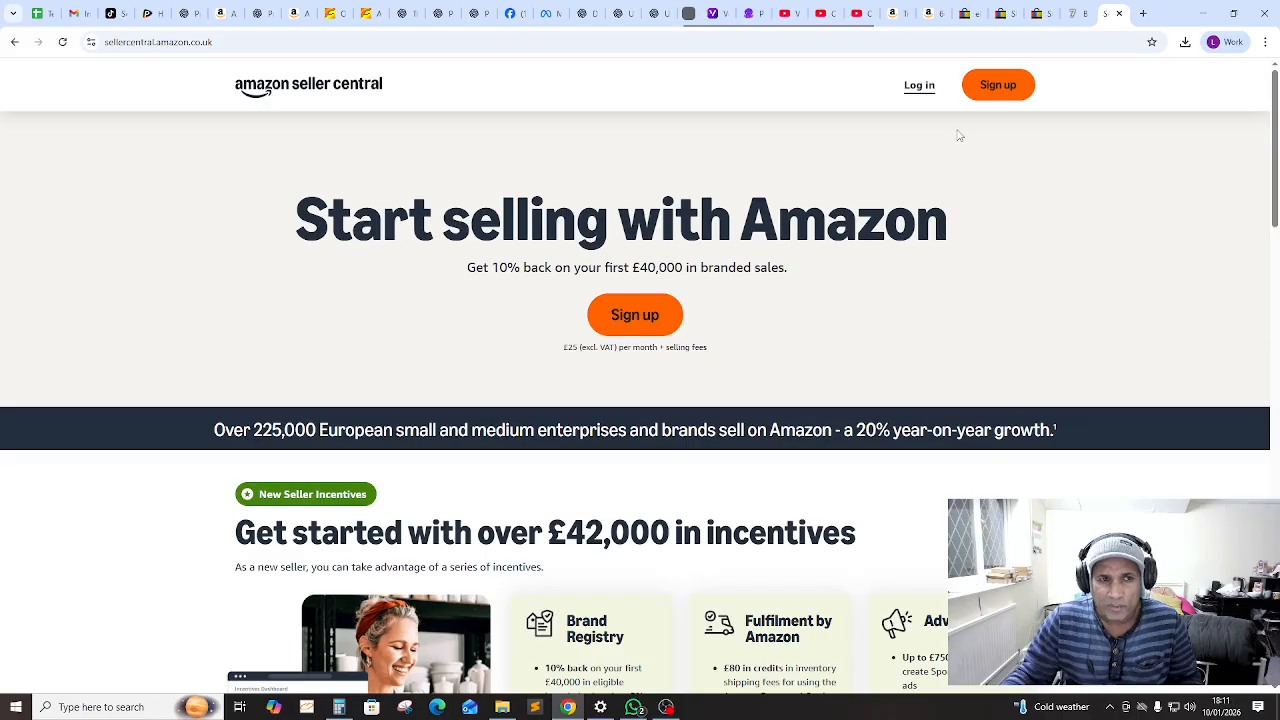
left_click(918, 88)
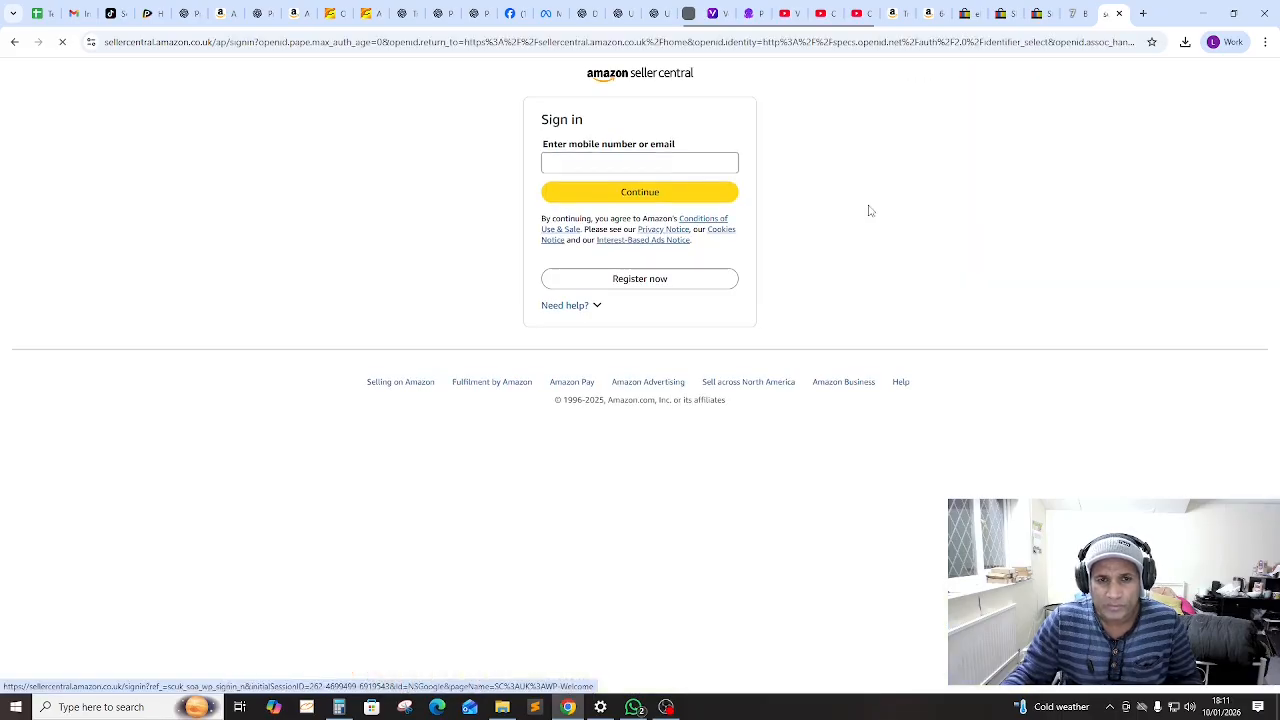
left_click(616, 166)
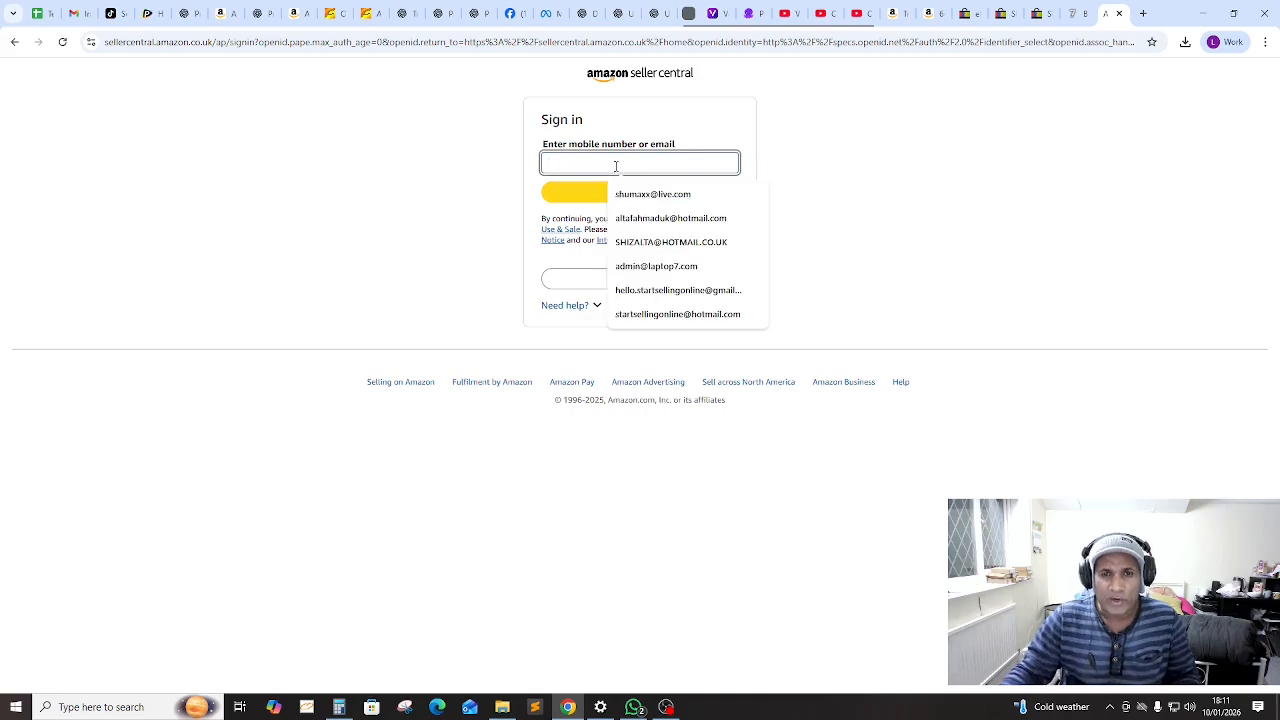
left_click(740, 242)
Enter the account password and the two-step verification code to finish signing in.
left_click(604, 197)
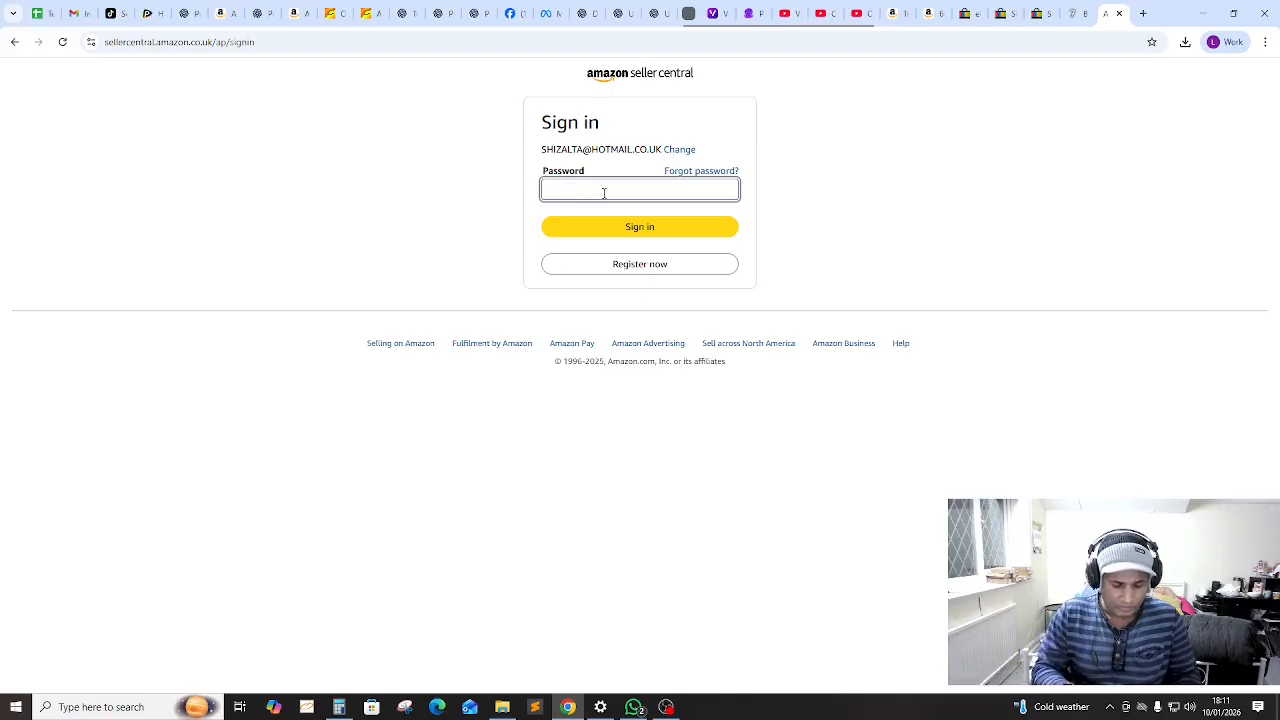
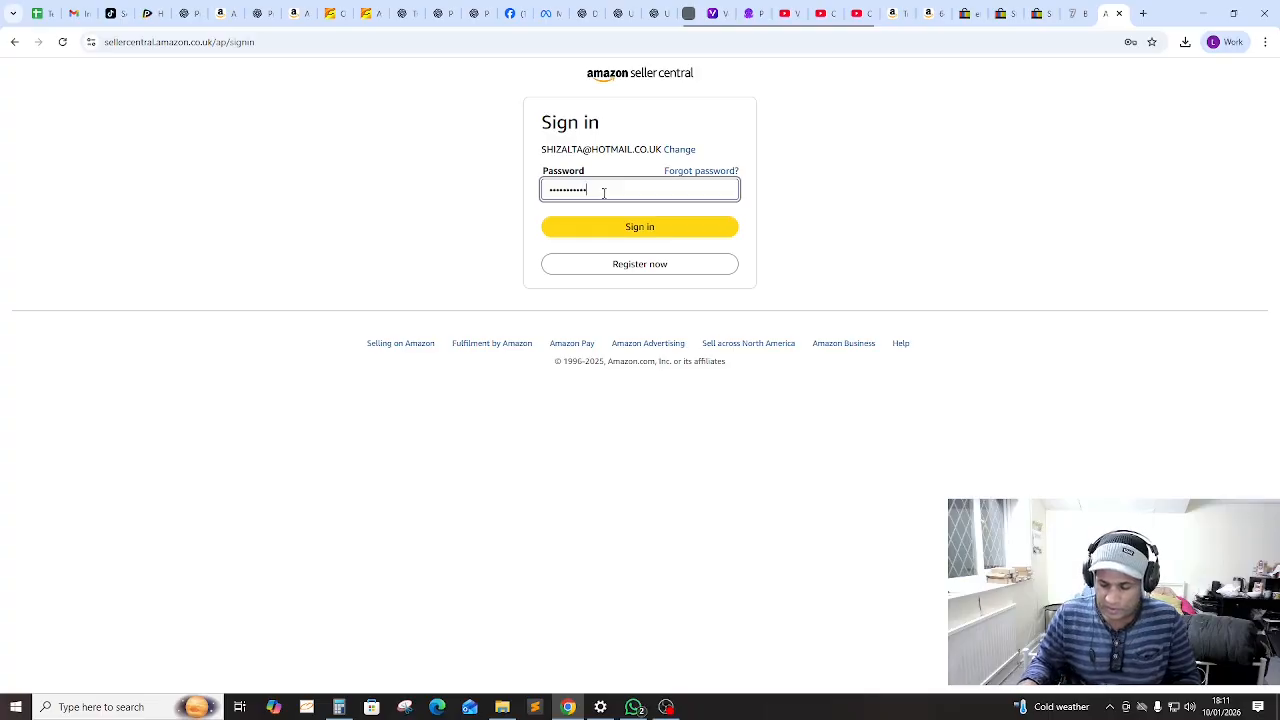
key("Return")
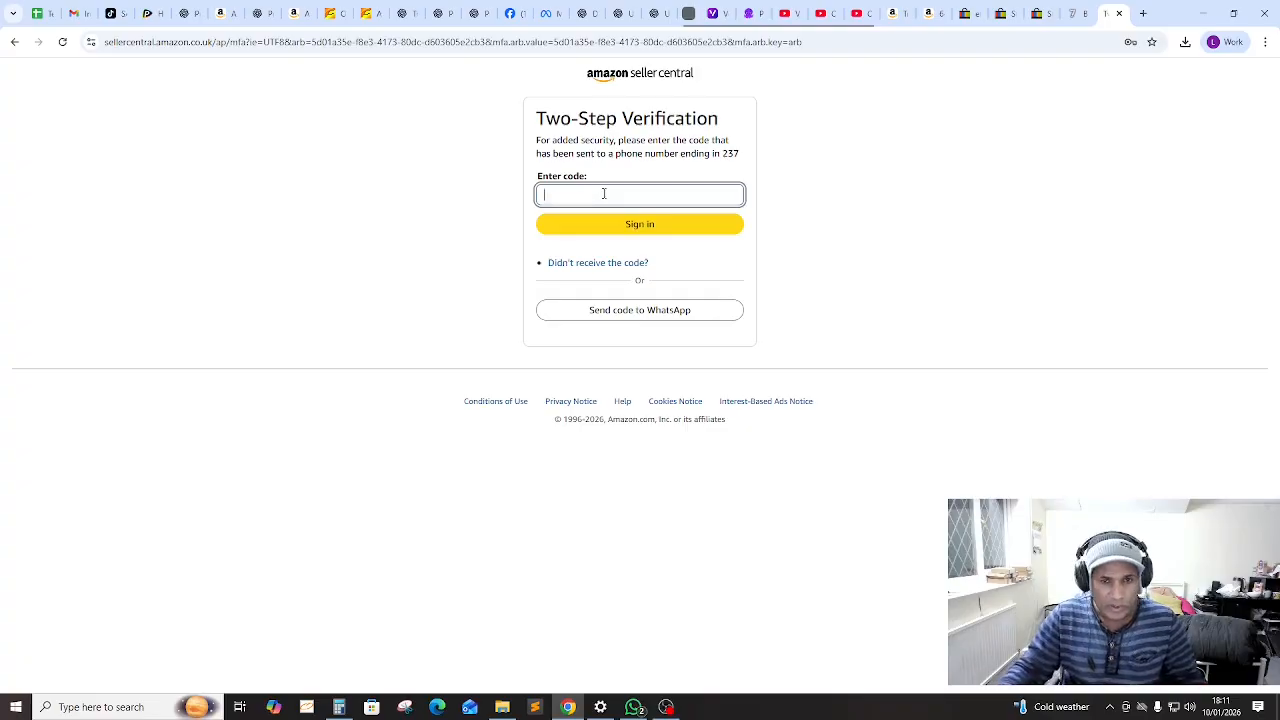
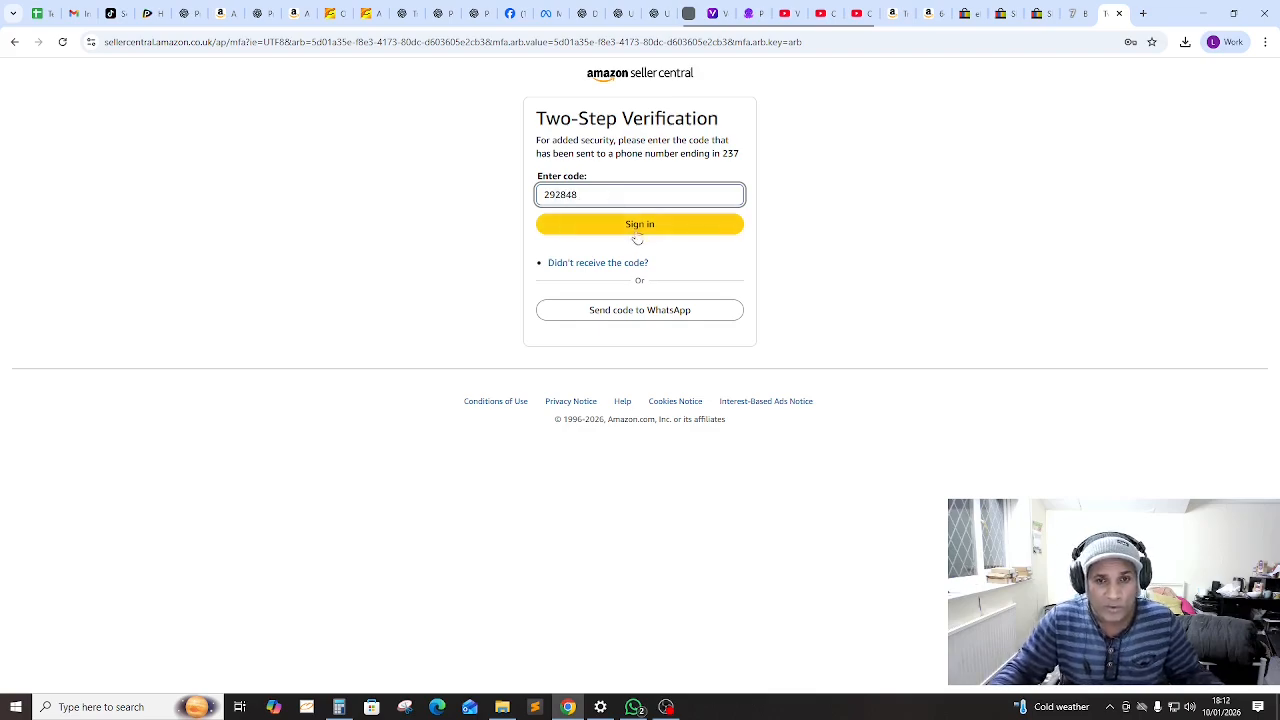
left_click(632, 228)
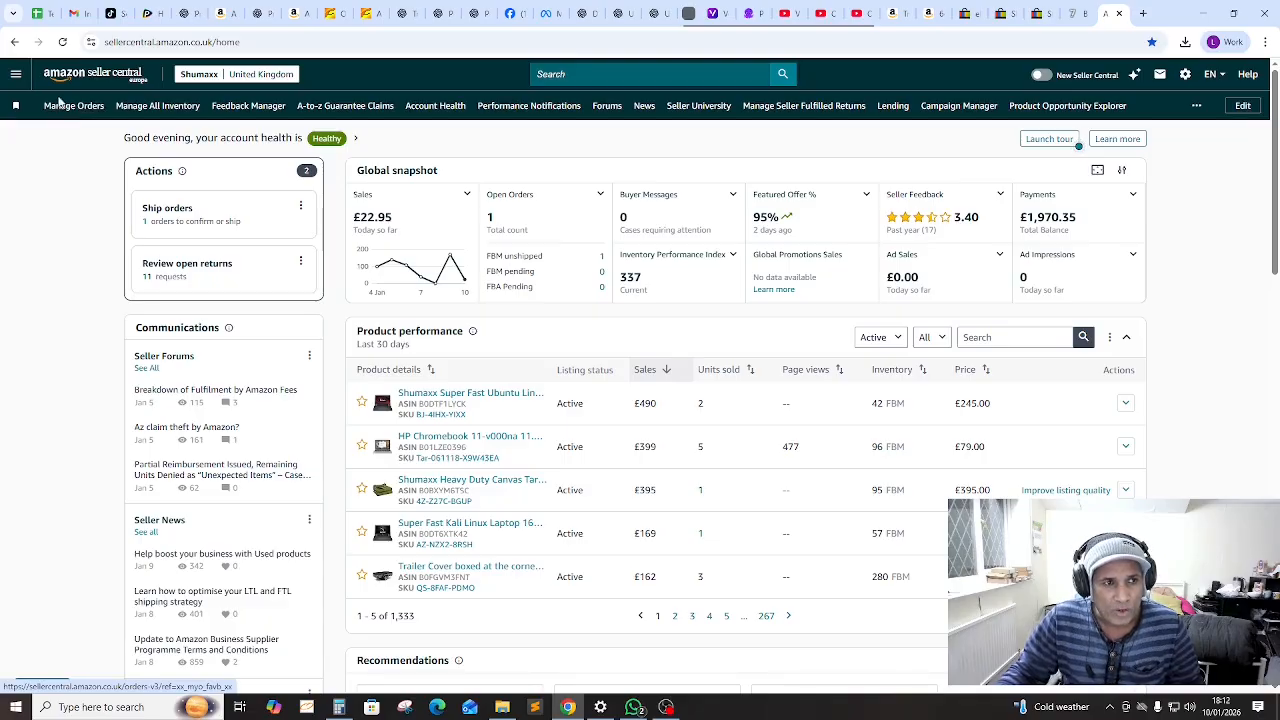
Open the main menu and show the Catalogue submenu with Add Products options.
left_click(17, 77)
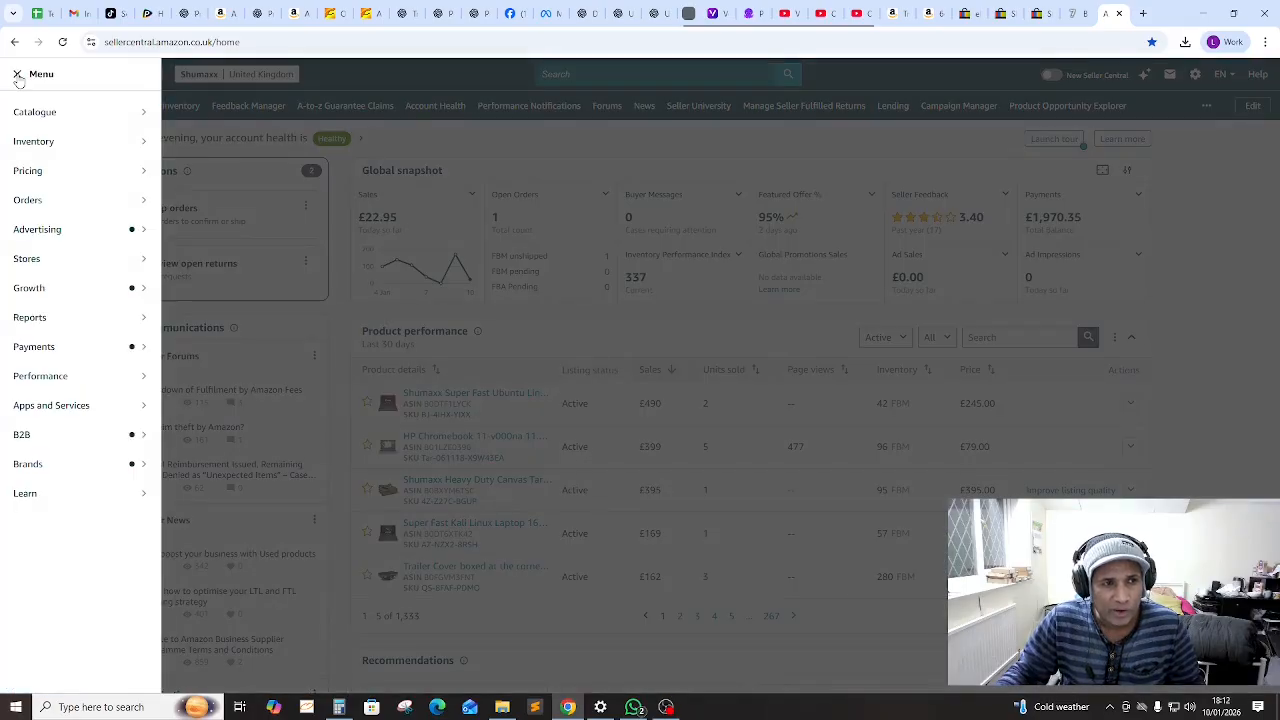
mouse_move(24, 114)
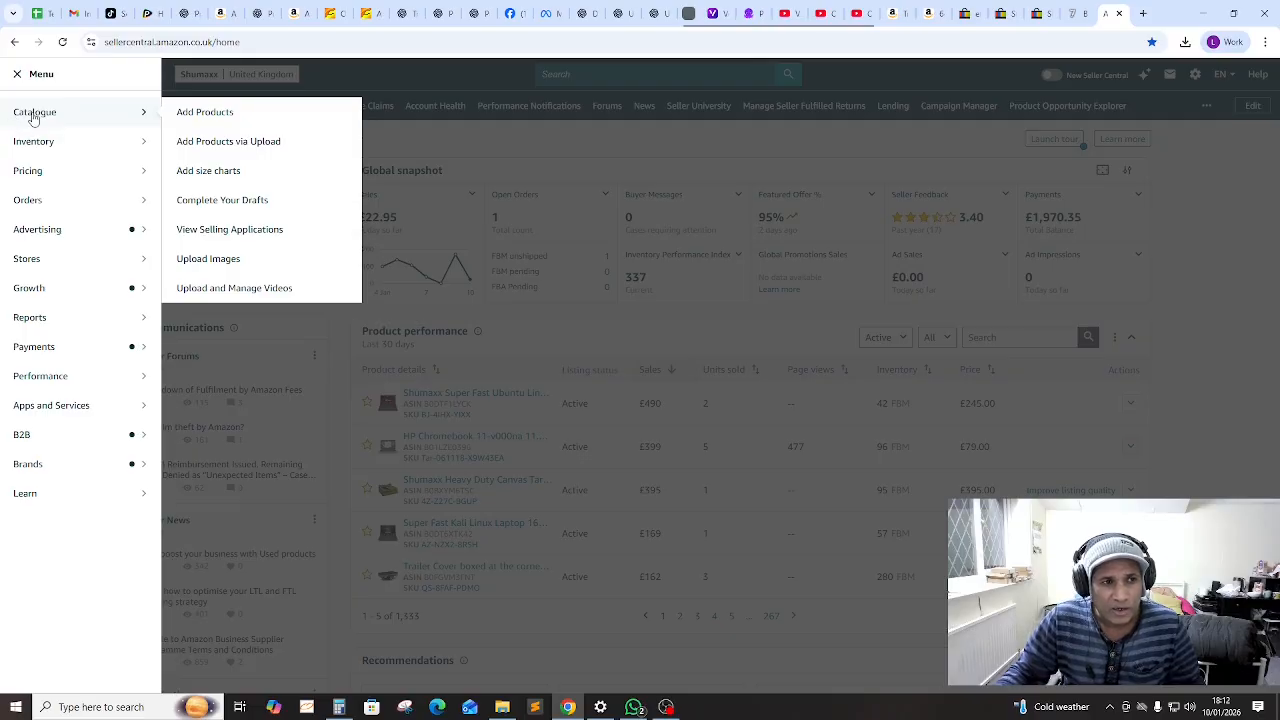
Choose Catalogue > Add Products, start from a product image, and browse for an image file.
left_click(215, 117)
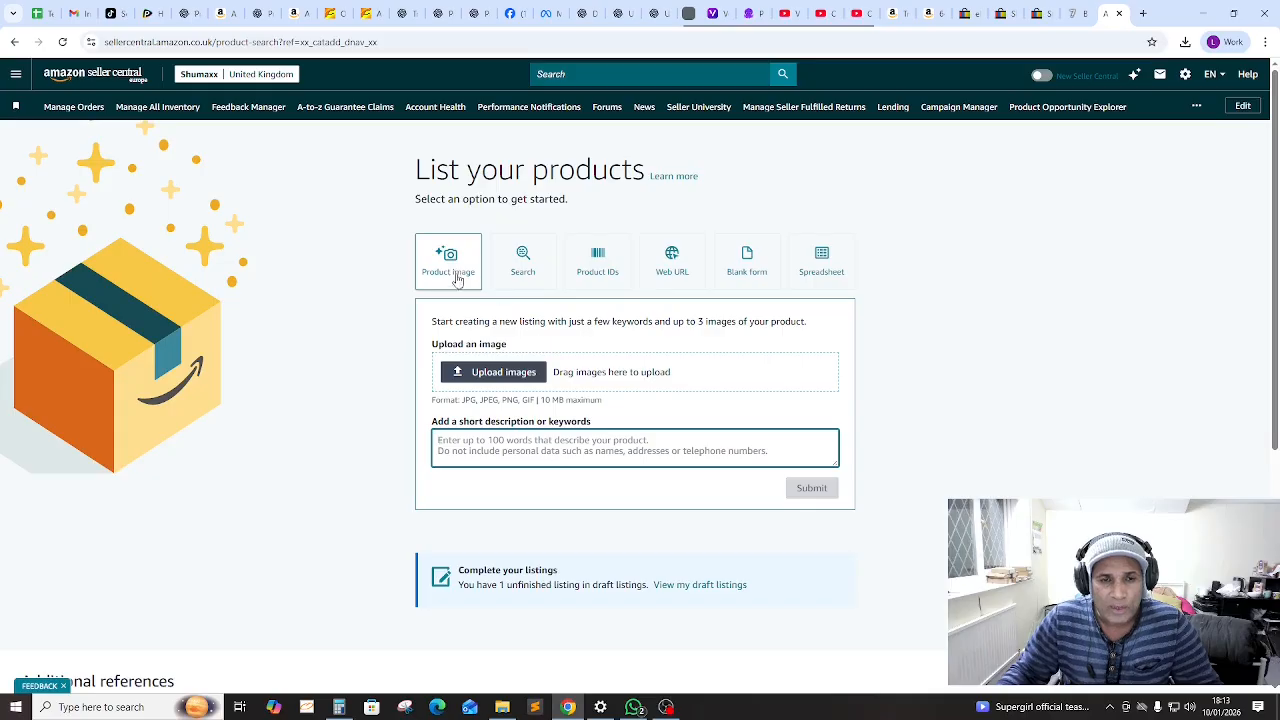
left_click(450, 266)
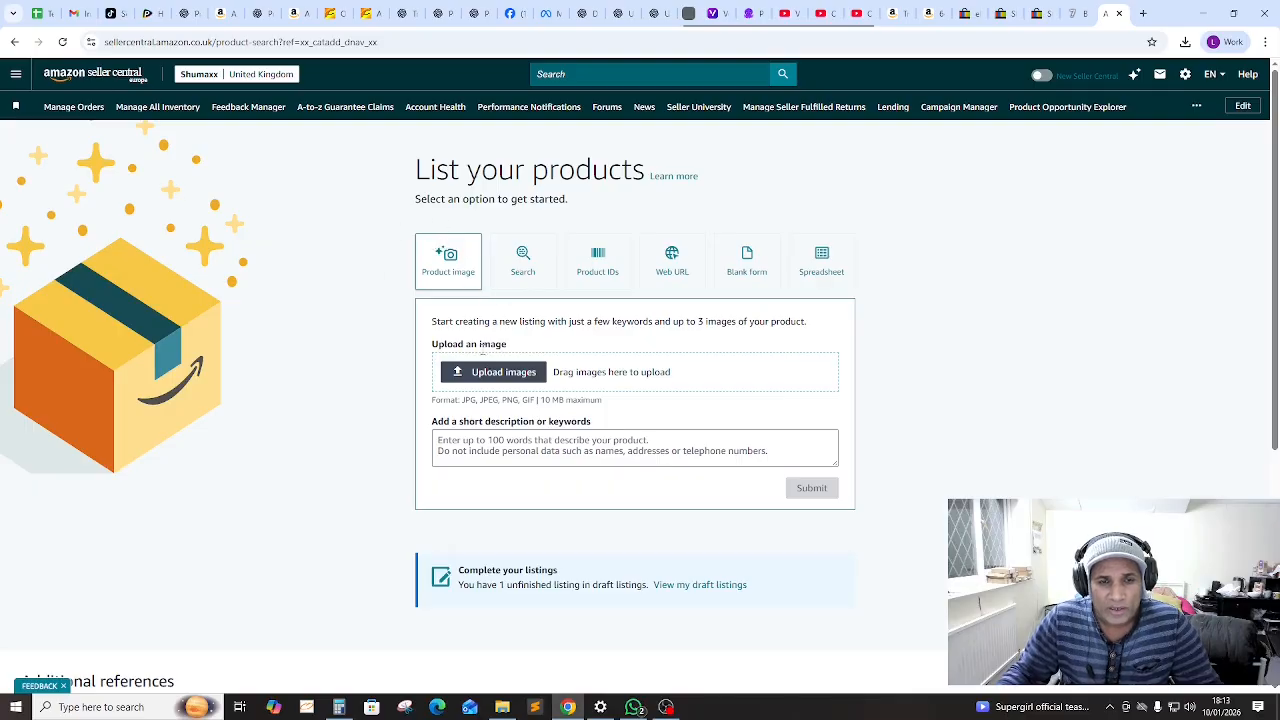
left_click(490, 372)
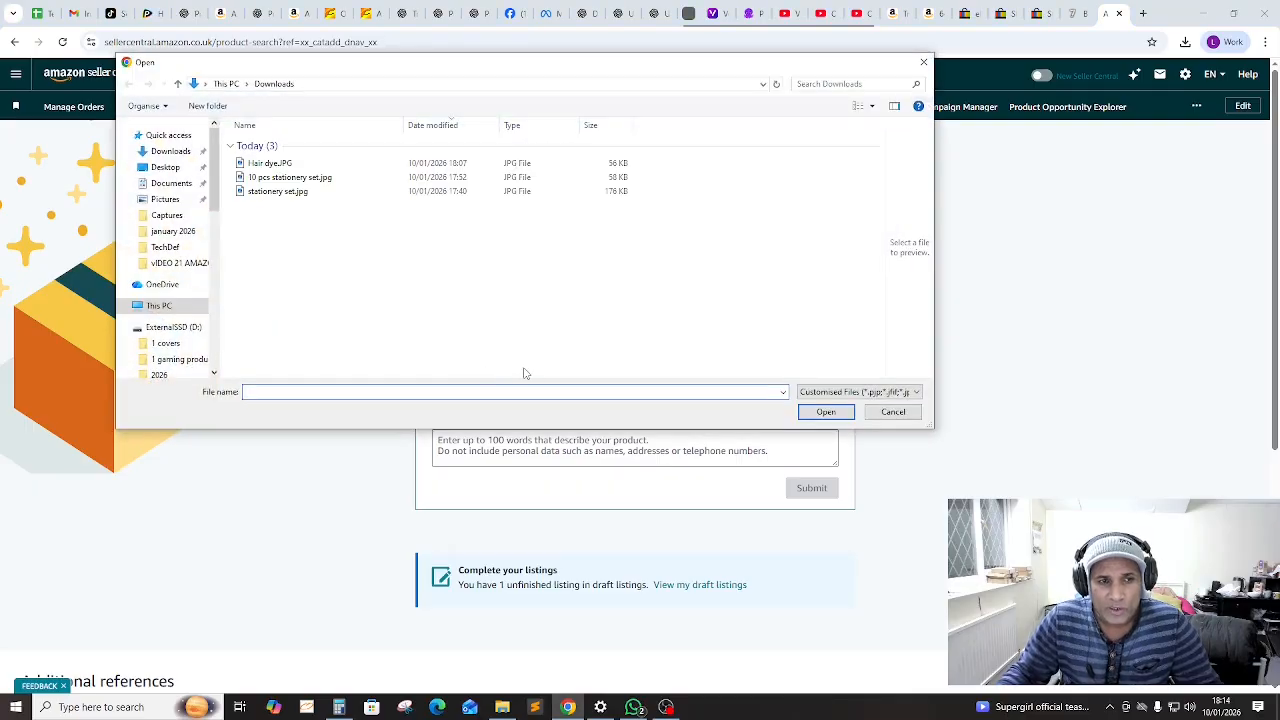
Upload Hair dye.JPG as image 1 of 3 and place the cursor in the description box.
left_click(268, 165)
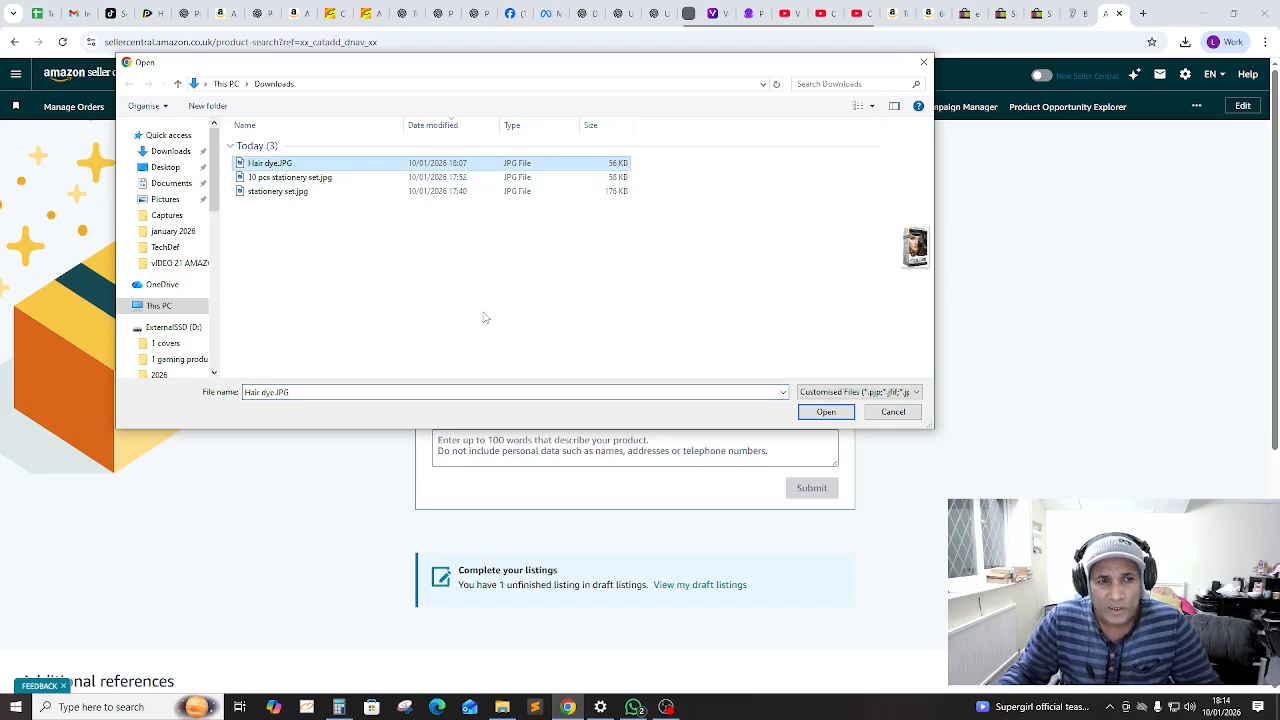
left_click(815, 416)
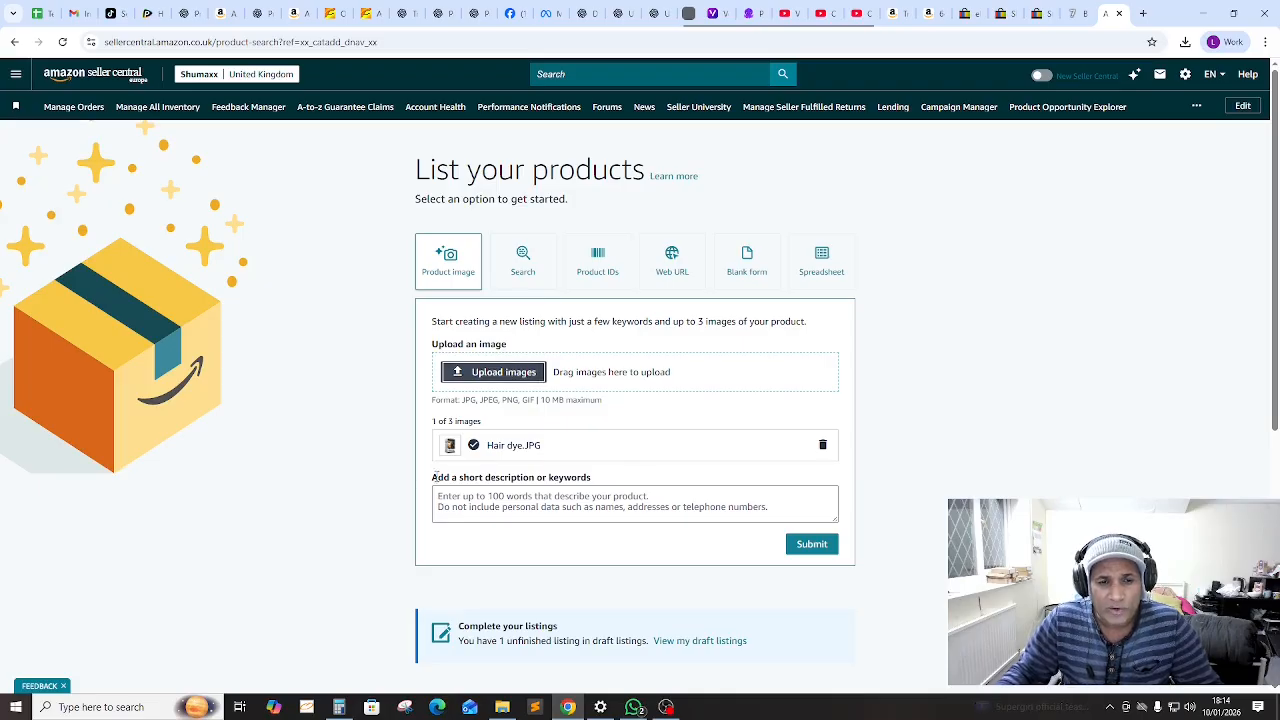
left_click_drag(487, 447, 557, 450)
left_click(439, 490)
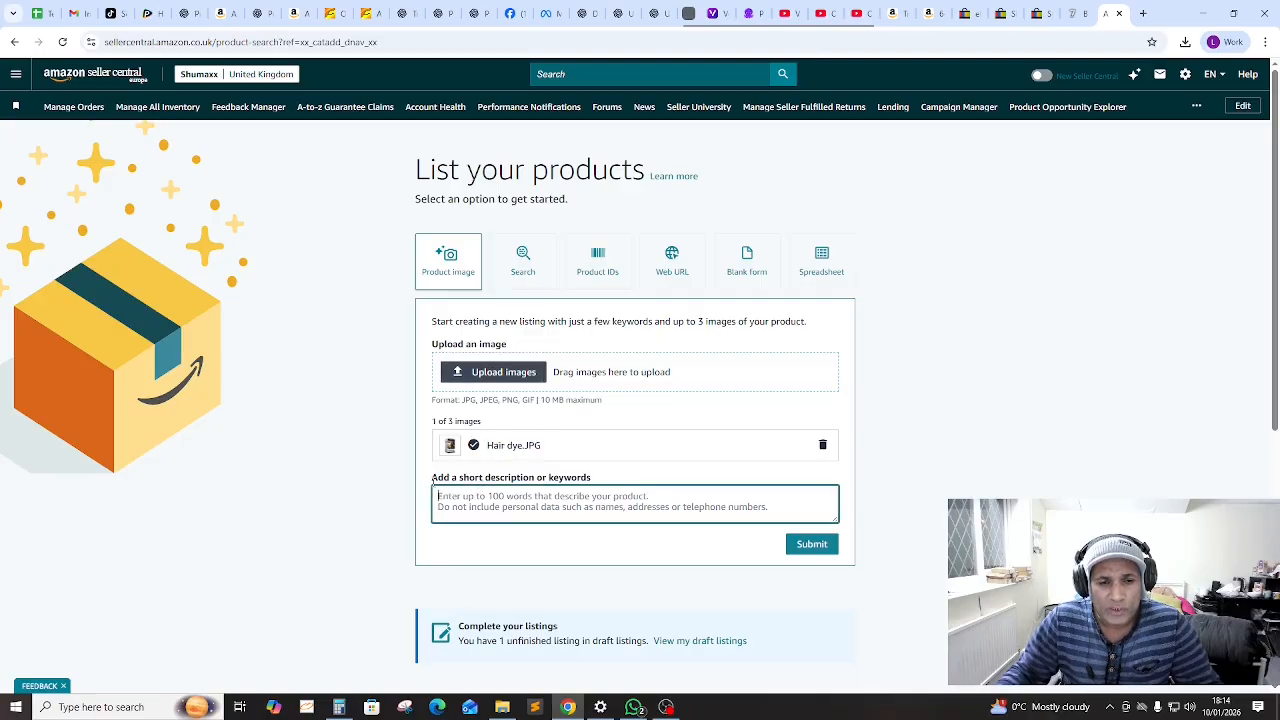
left_click_drag(432, 479, 617, 483)
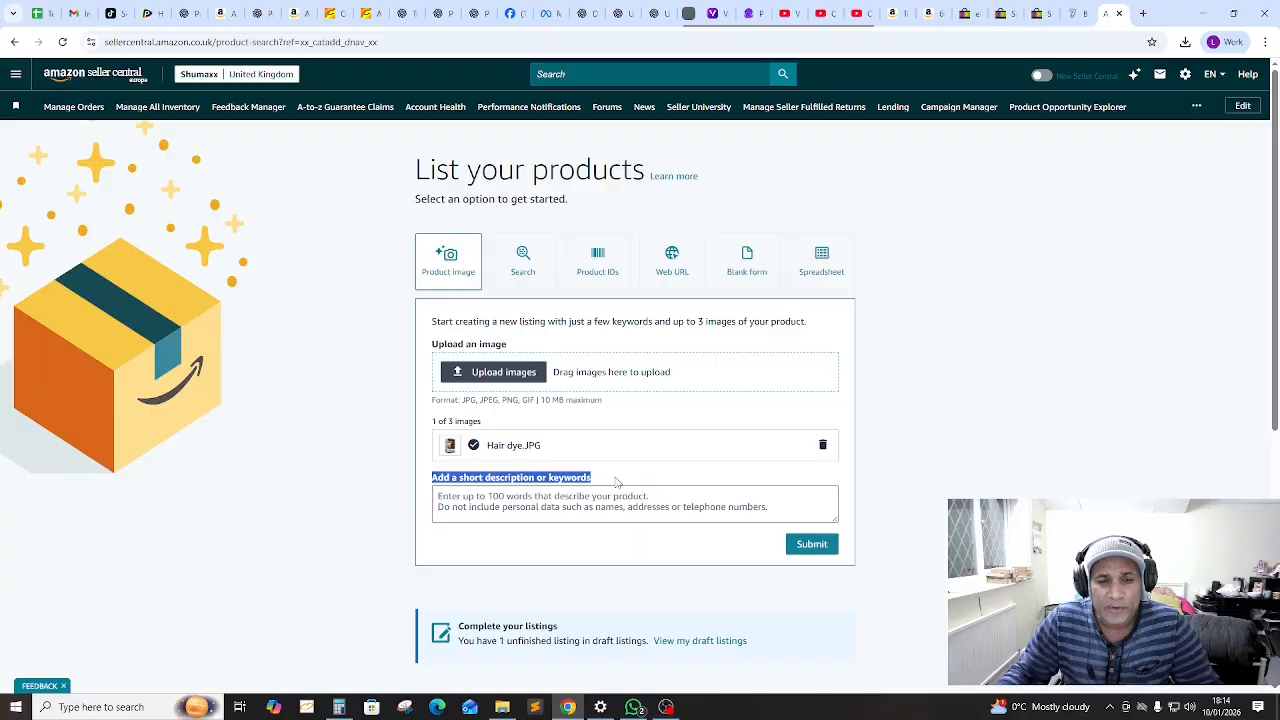
left_click(604, 500)
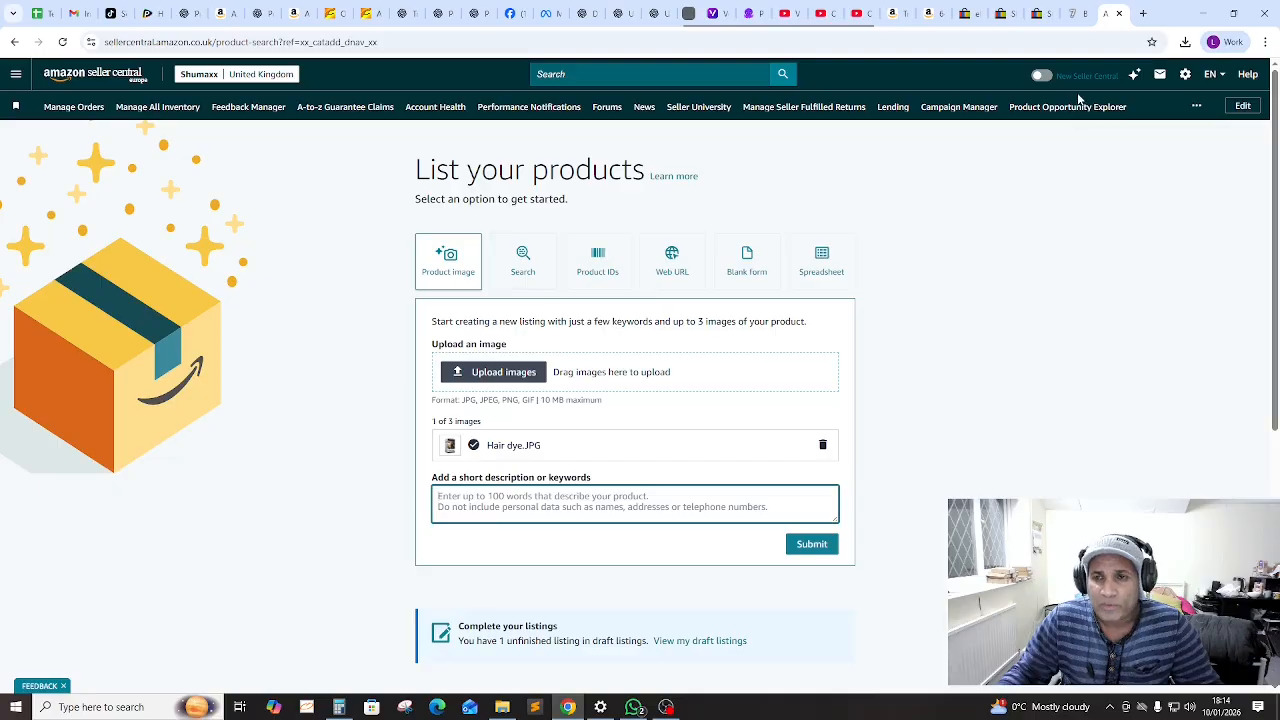
Copy the Black Hair dye Shade No.1 description from the Altaf store, then return to Seller Central.
left_click(1080, 16)
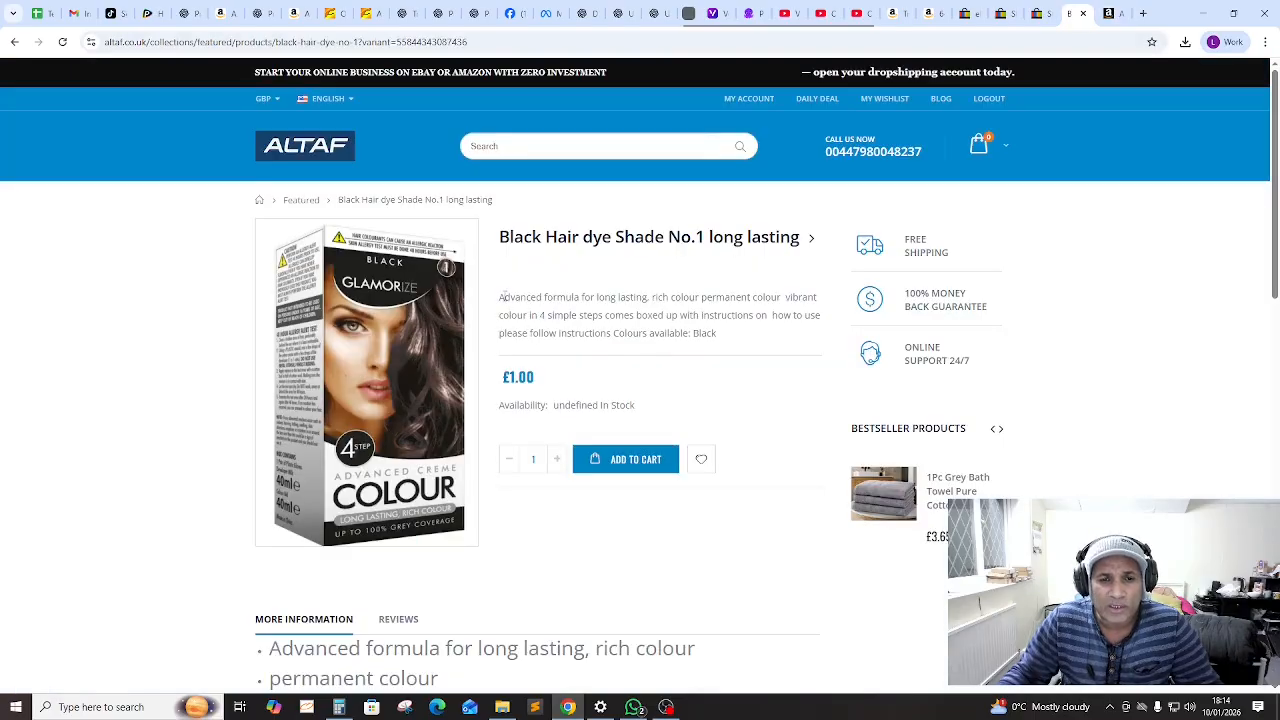
mouse_move(384, 305)
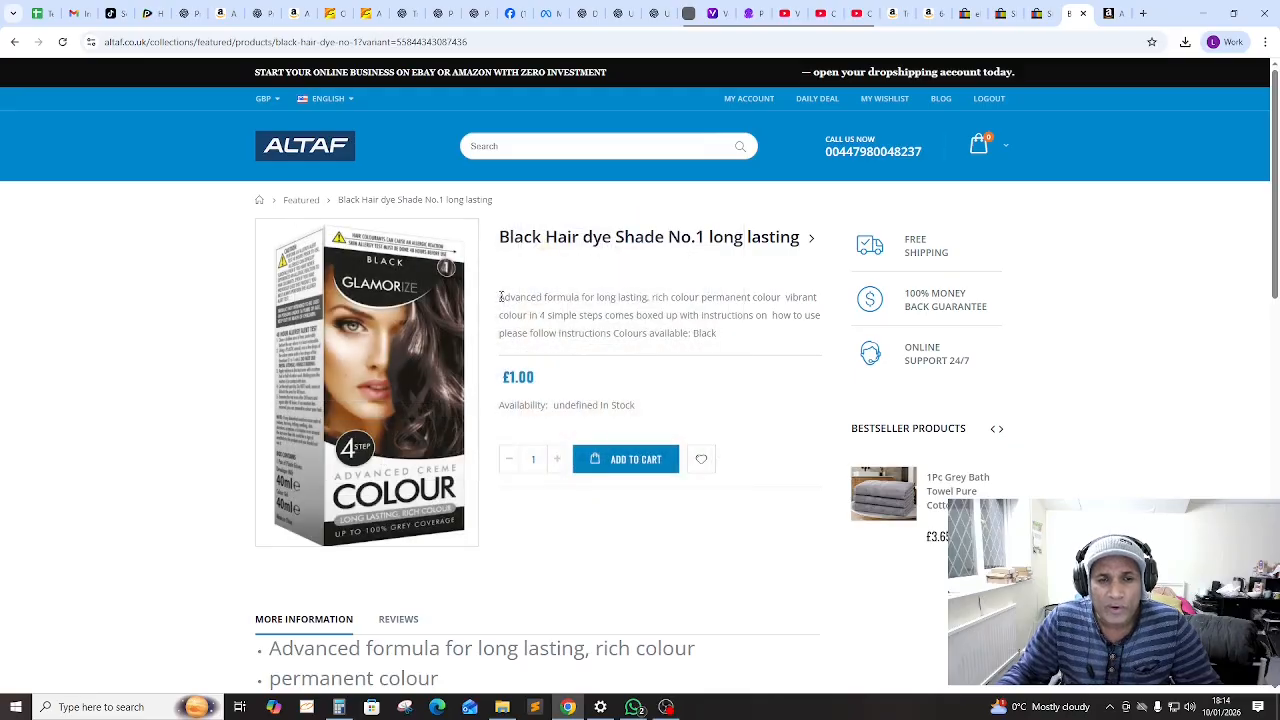
left_click_drag(500, 297, 731, 342)
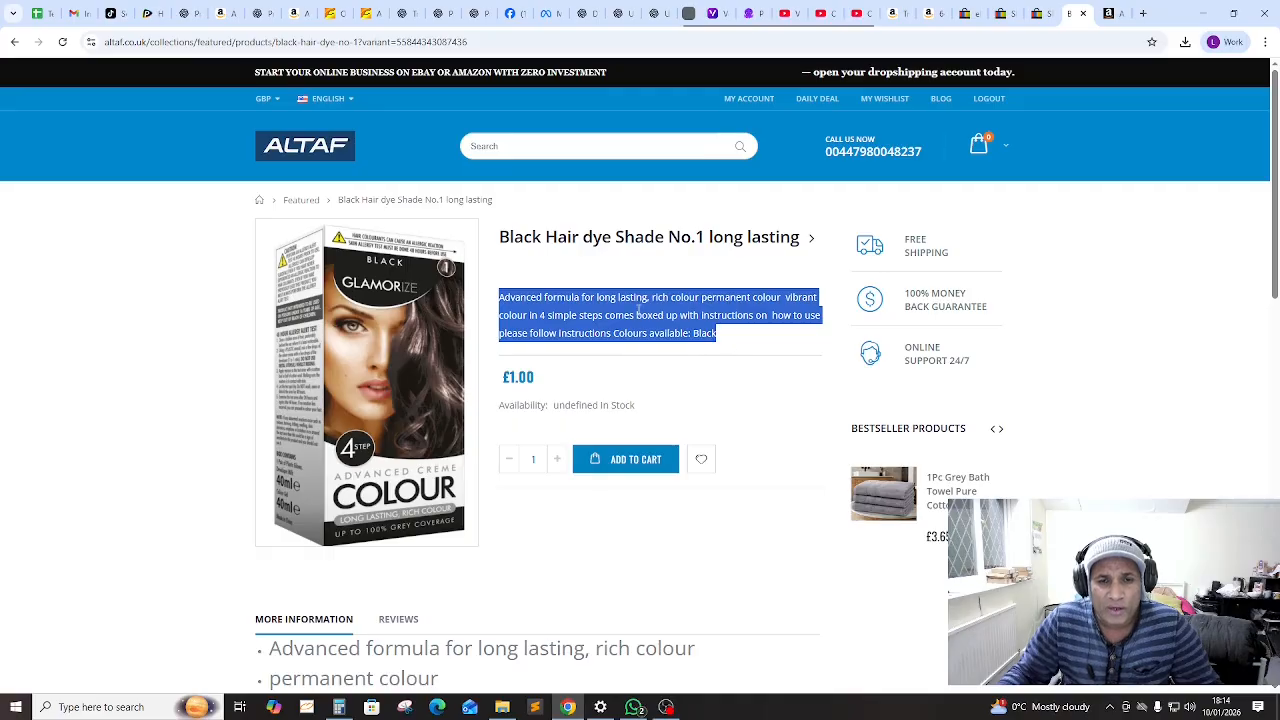
right_click(637, 310)
left_click(655, 326)
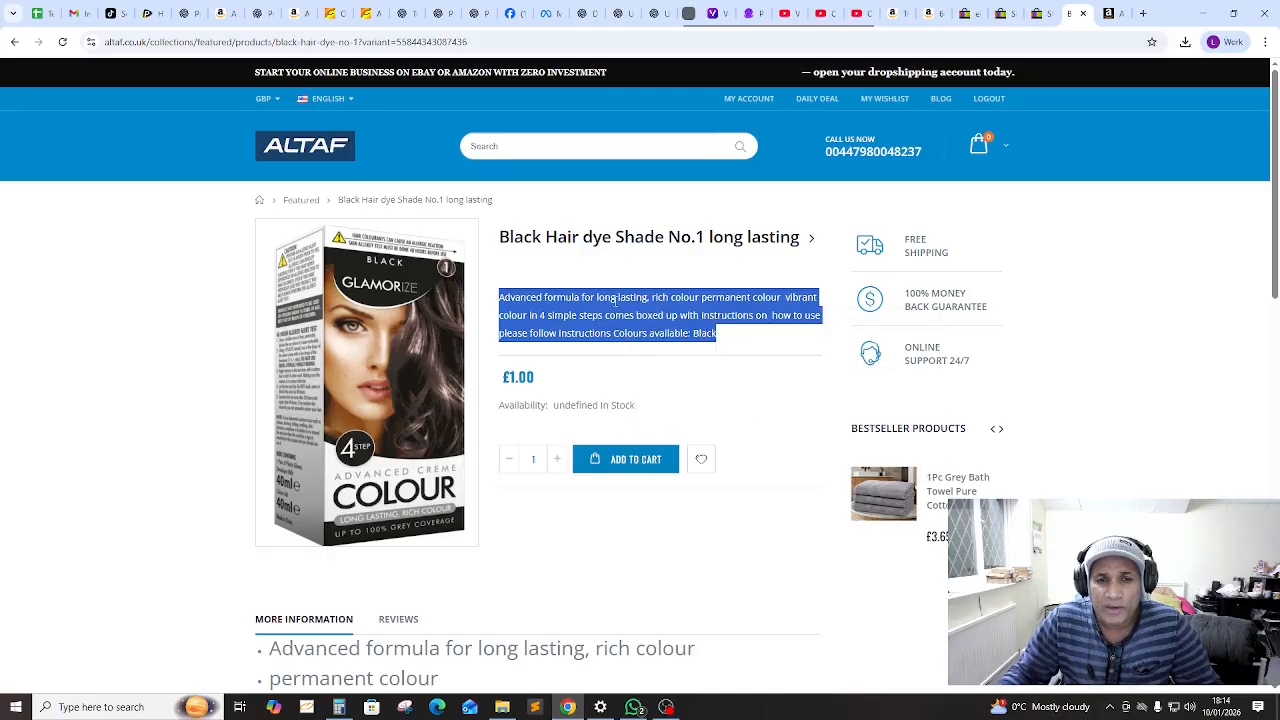
left_click(1118, 14)
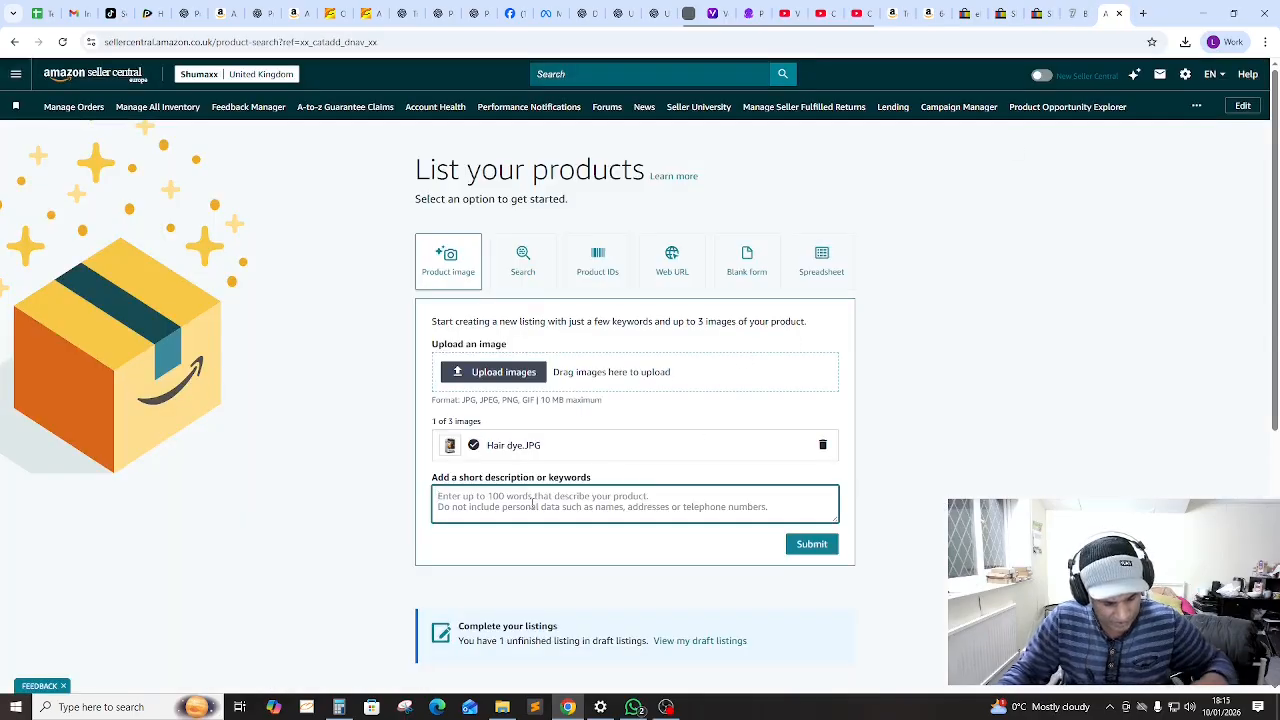
Paste the hair dye description ending 'Colours available: Black' into the Generate listing content box.
key("ctrl+v")
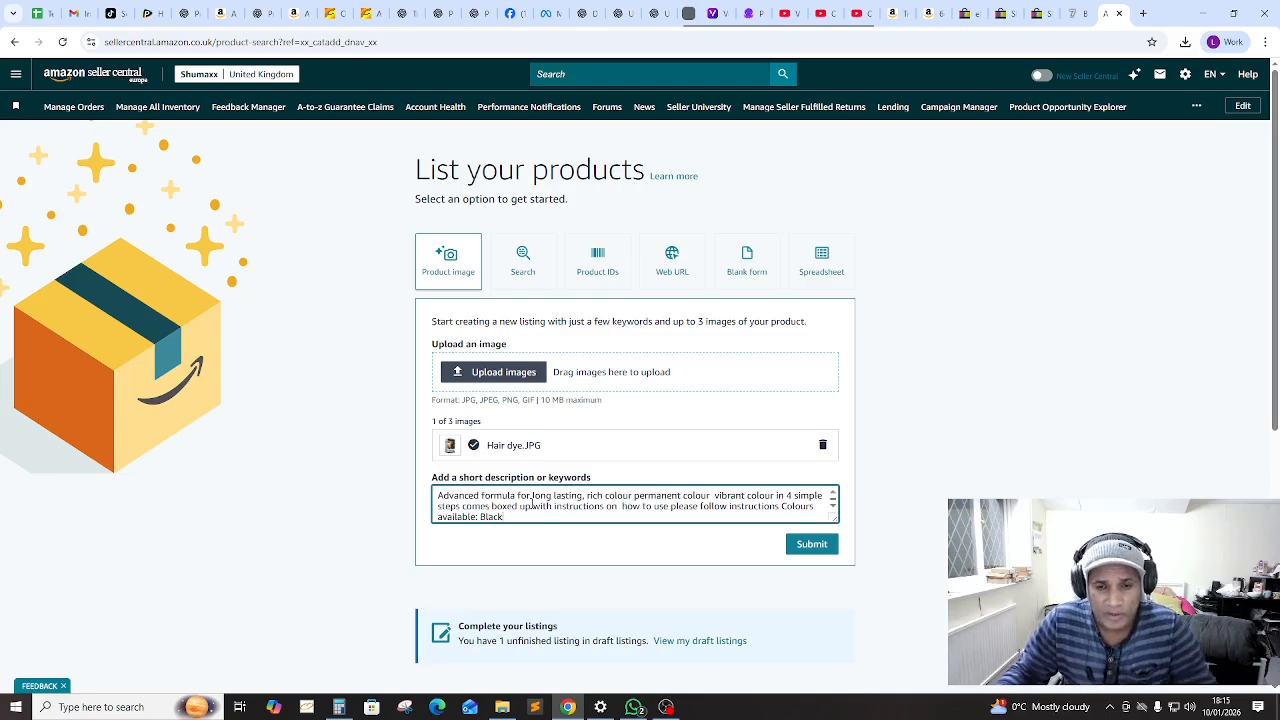
left_click(800, 543)
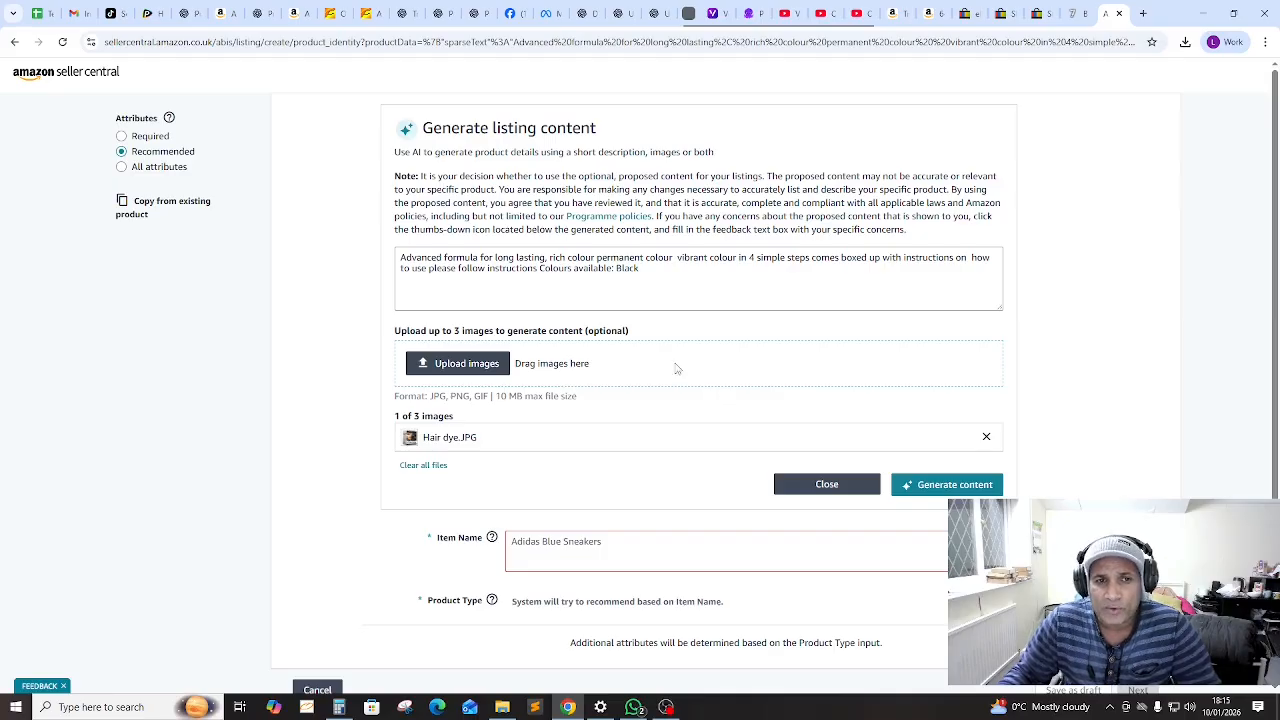
left_click_drag(424, 127, 604, 139)
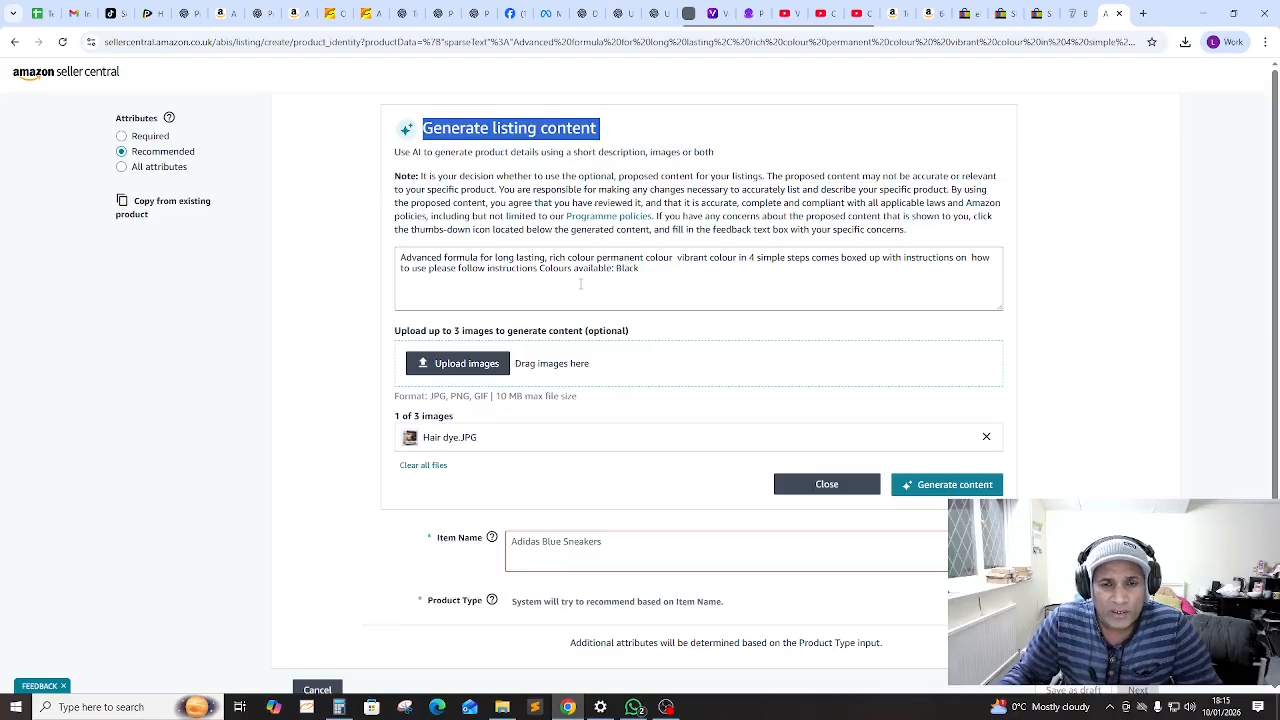
left_click(645, 274)
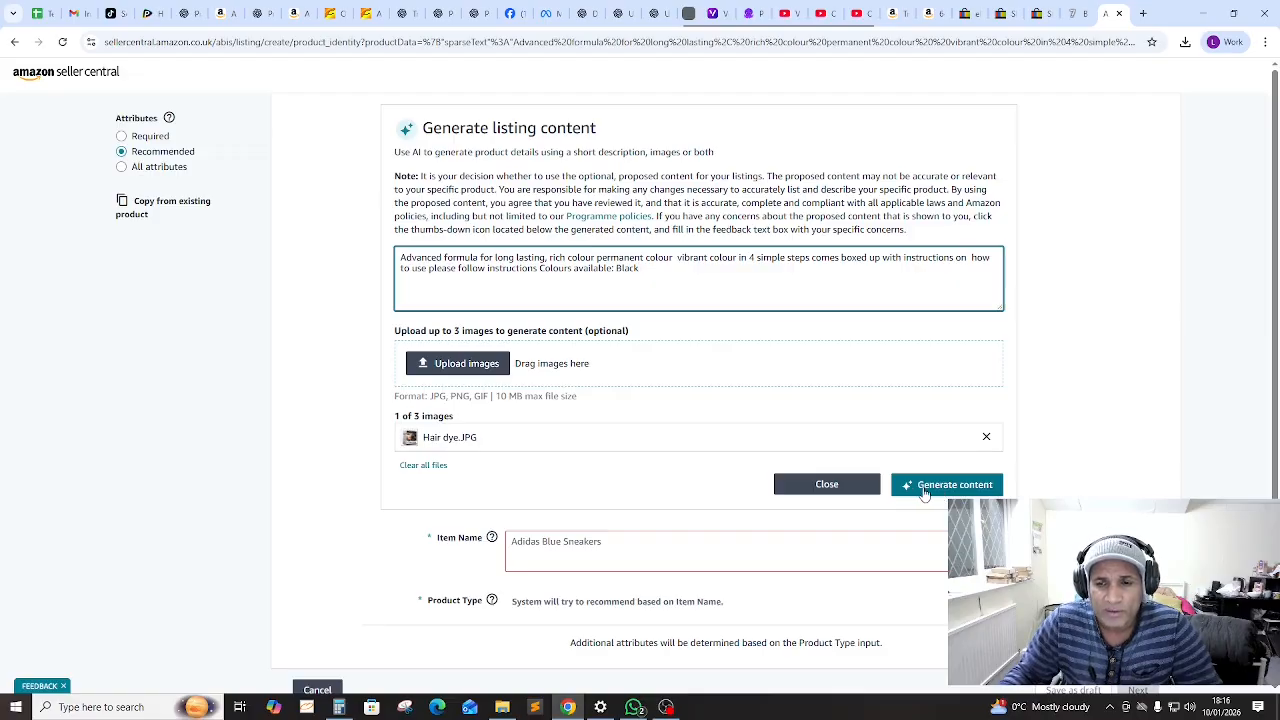
Generate listing content from the pasted description and Hair dye.JPG photo.
left_click(958, 488)
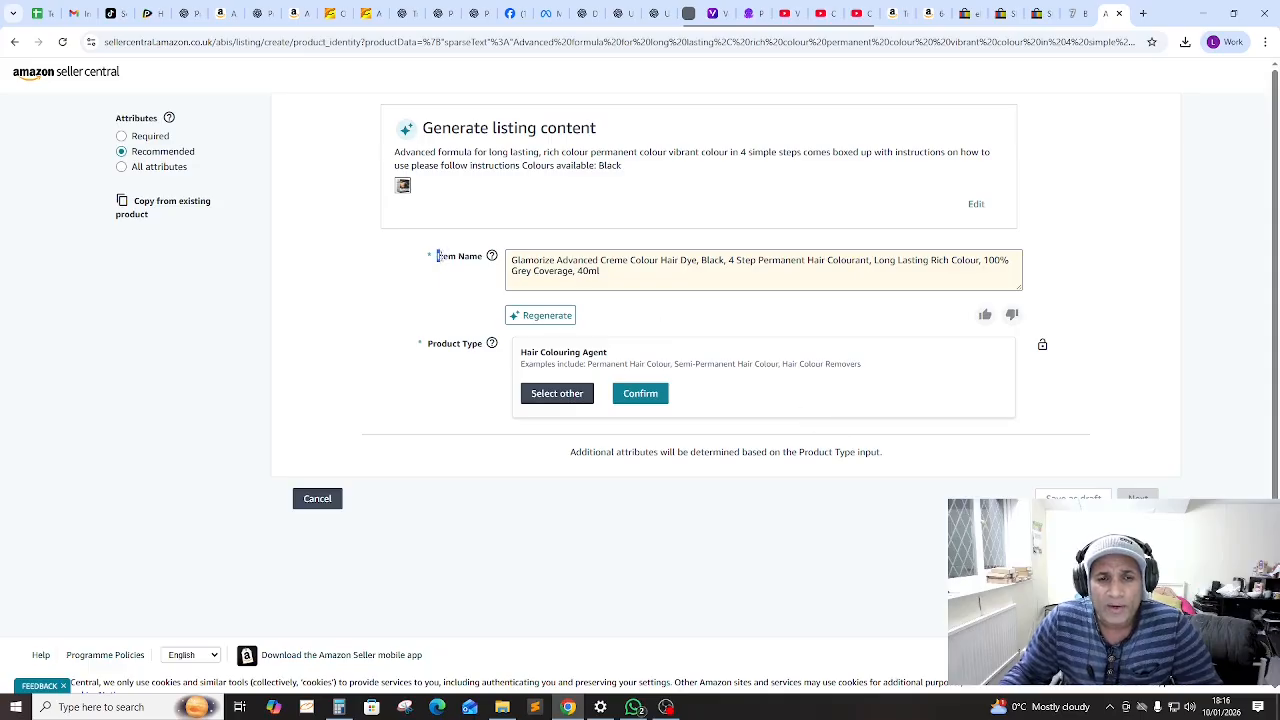
left_click_drag(437, 256, 498, 261)
left_click(513, 260)
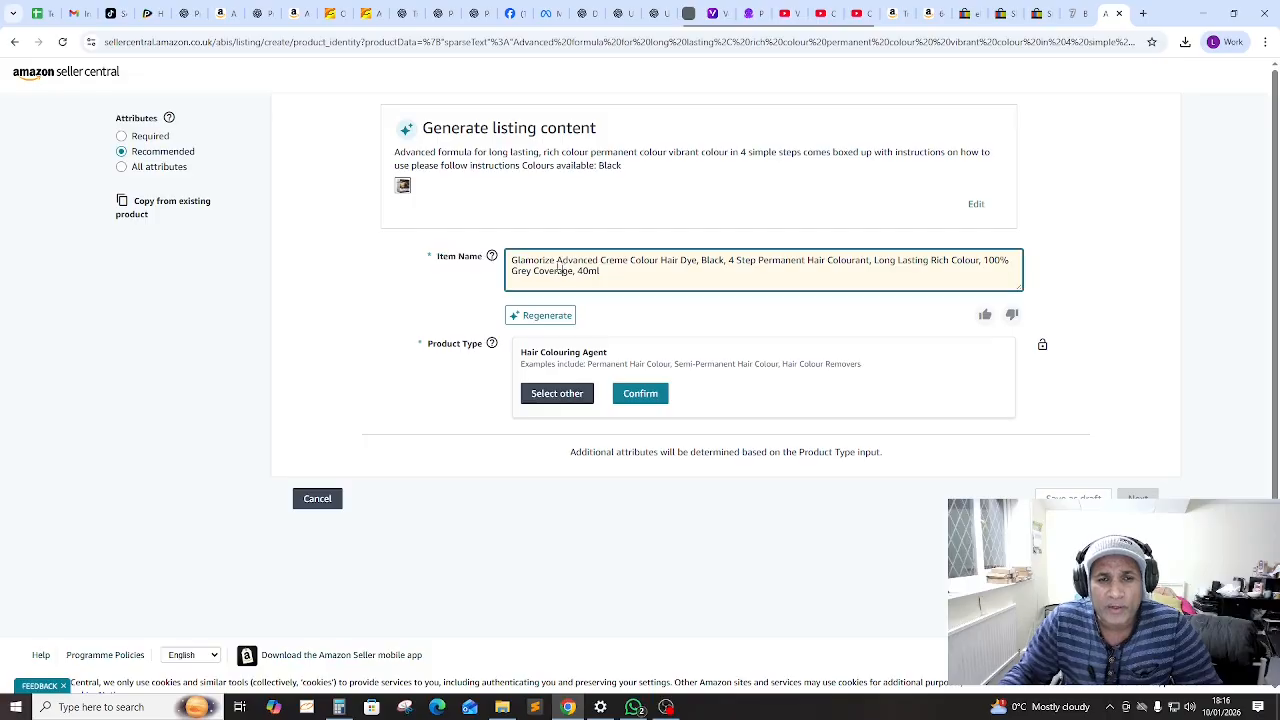
left_click_drag(513, 260, 613, 269)
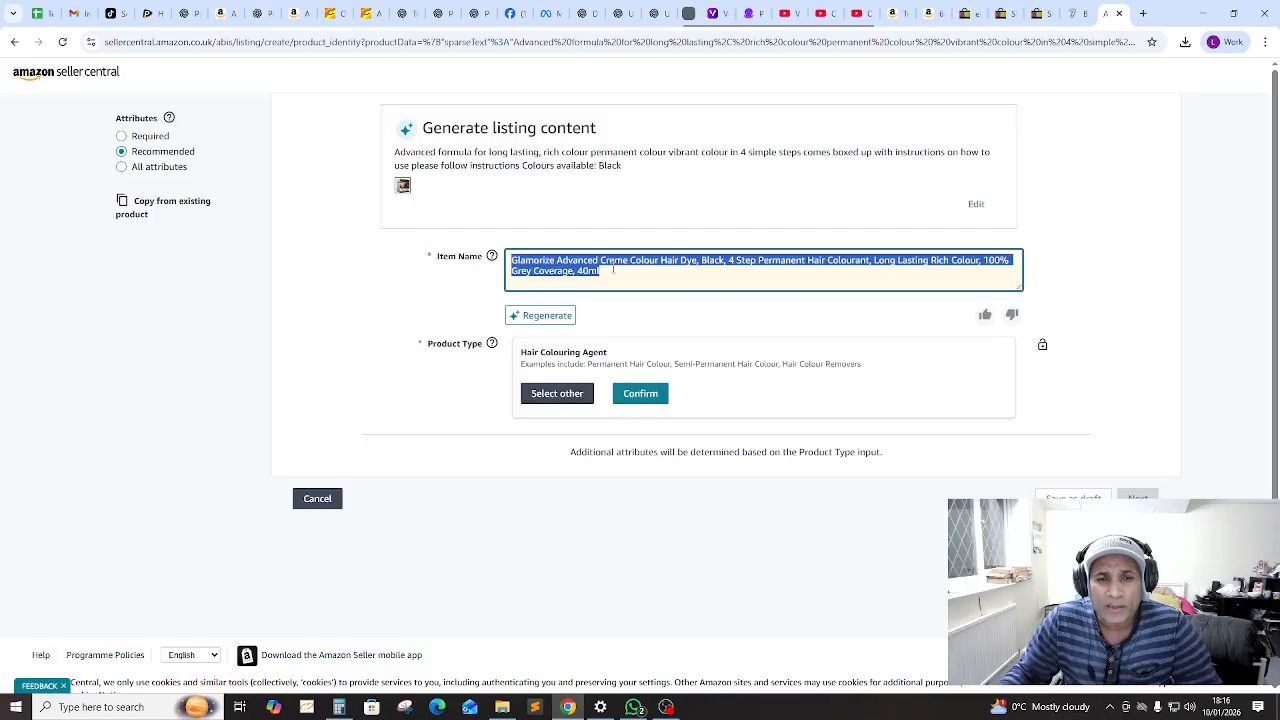
Review the generated 'Glamorize Advanced Creme Colour Hair Dye, Black… 40ml' item name.
left_click(641, 261)
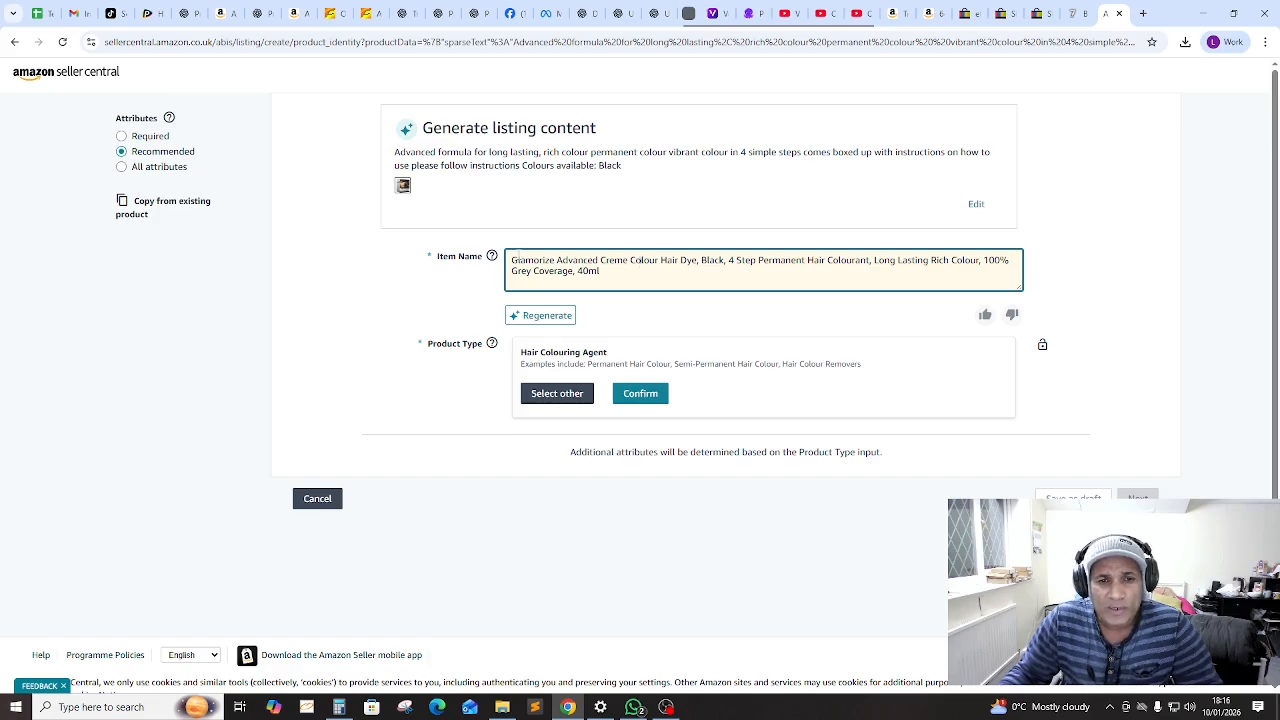
left_click_drag(513, 260, 630, 270)
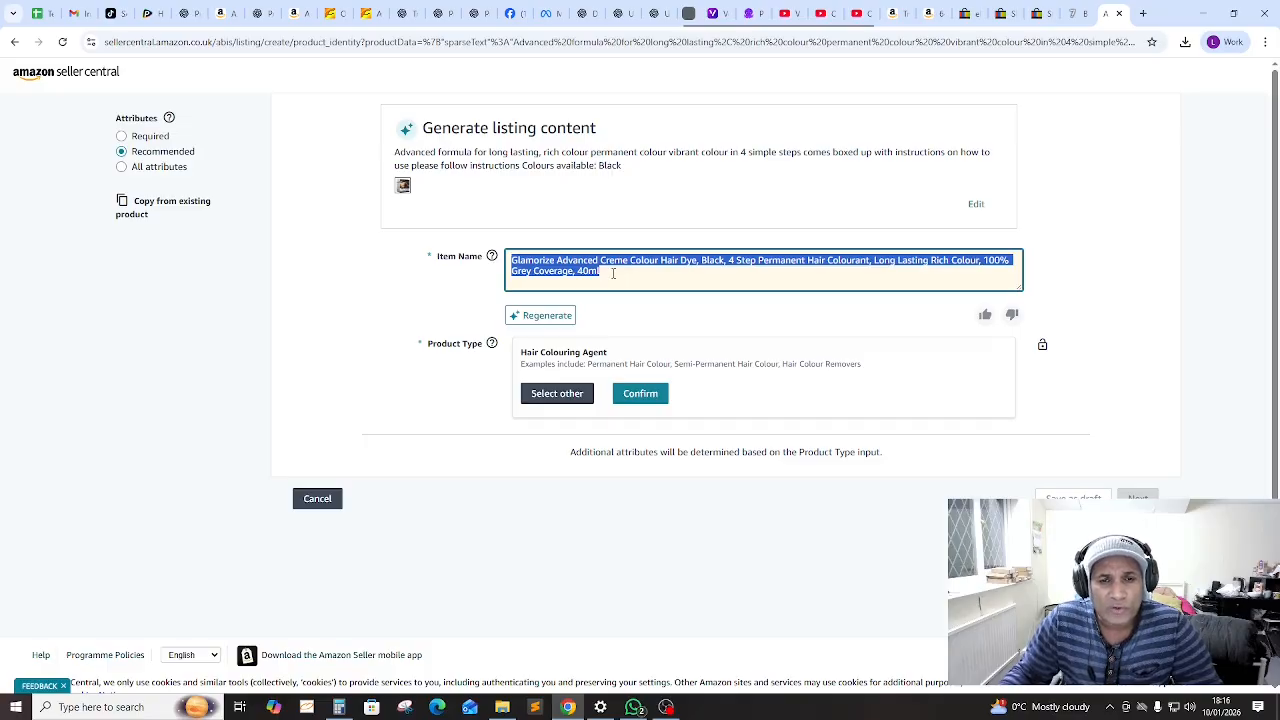
left_click(613, 273)
left_click_drag(512, 258, 947, 261)
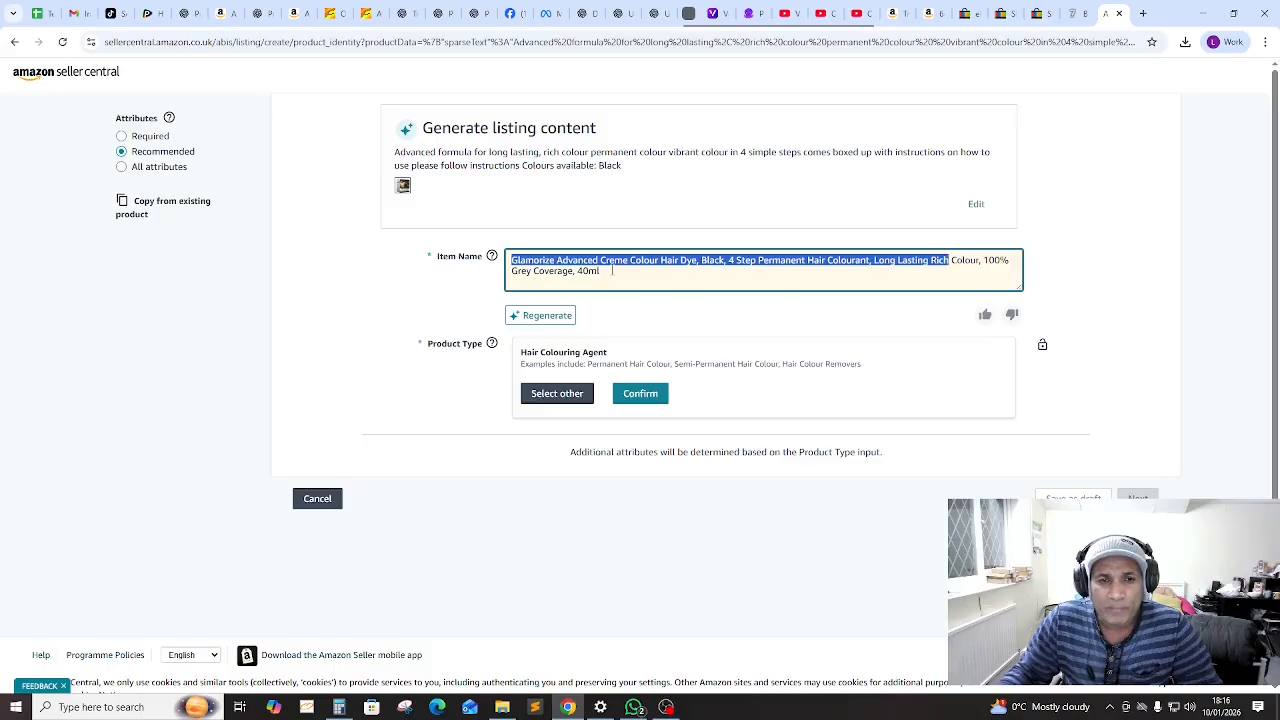
left_click(612, 270)
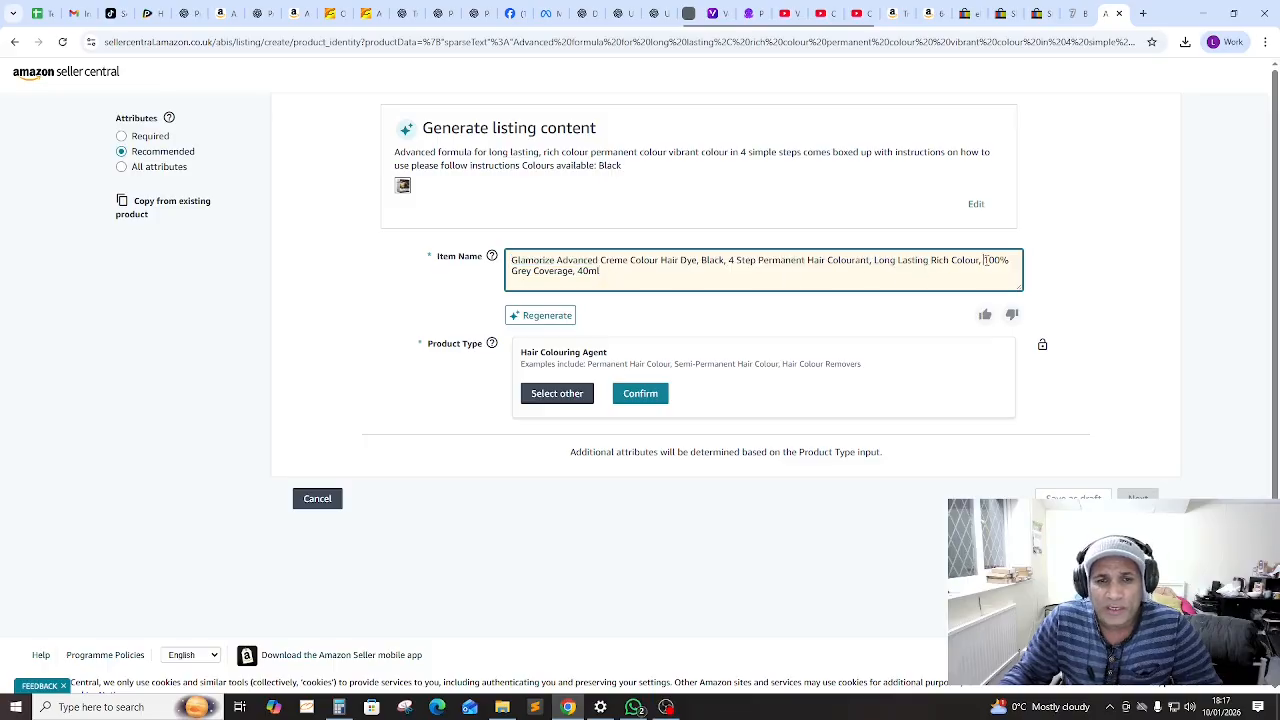
left_click_drag(984, 260, 988, 270)
left_click(624, 264)
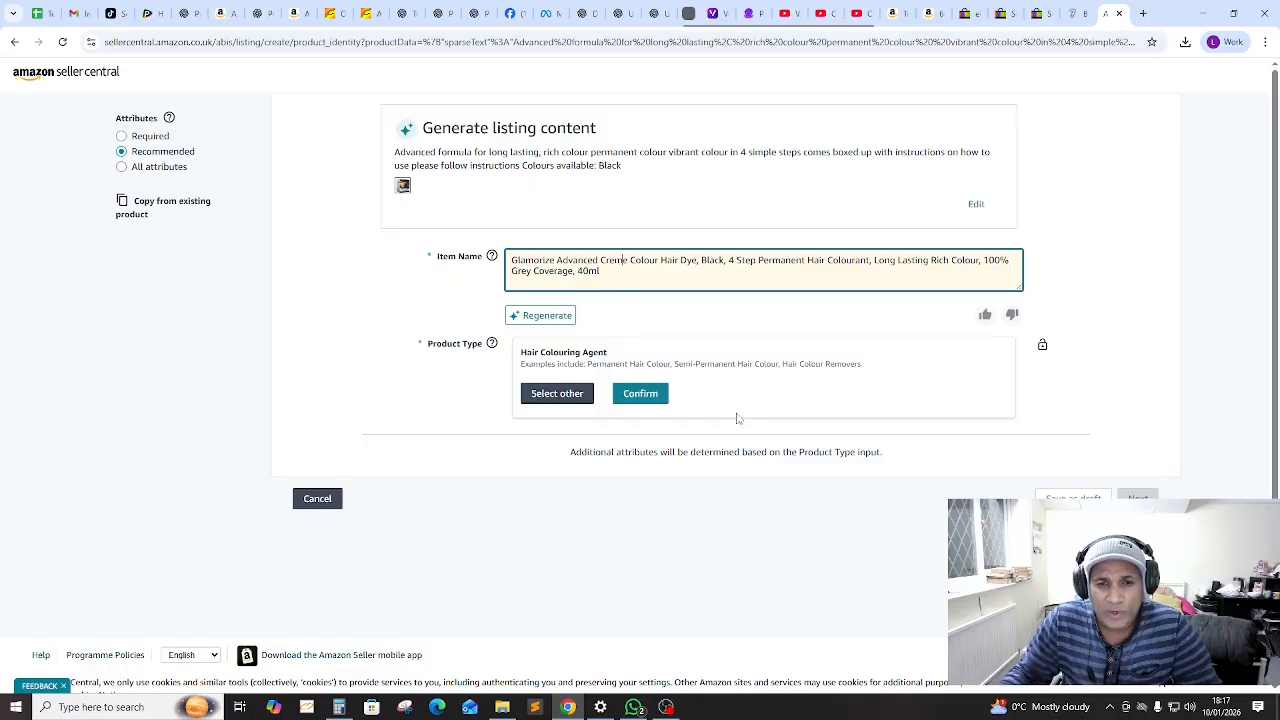
Confirm Hair Colouring Agent as the product type, filling in brand Glamorize and its browse node.
left_click(643, 396)
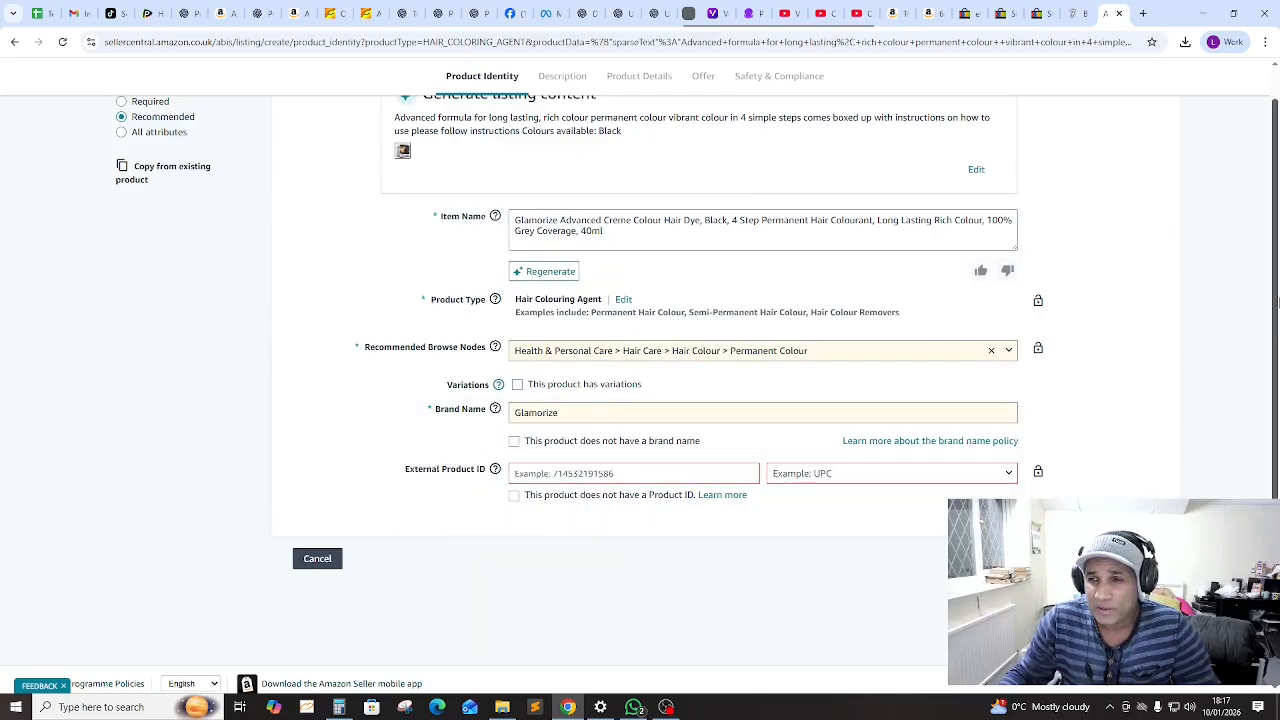
scroll(935, 410, "down", 1)
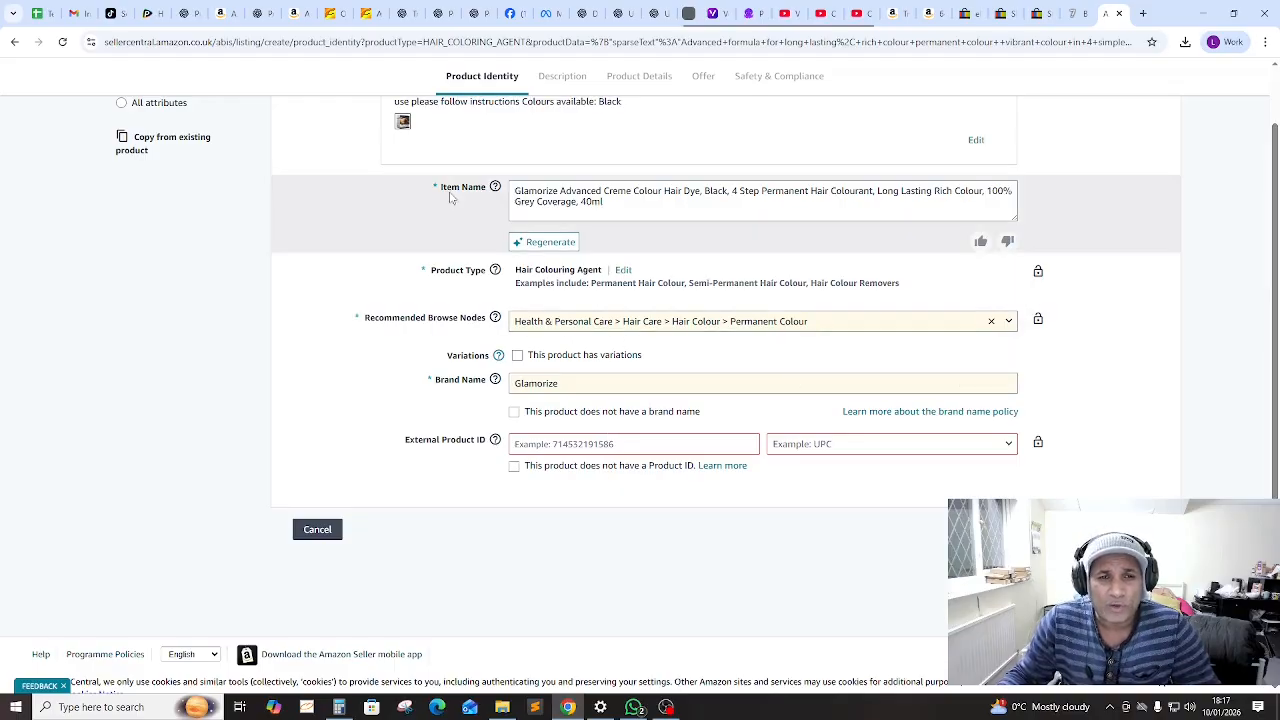
left_click_drag(452, 188, 517, 191)
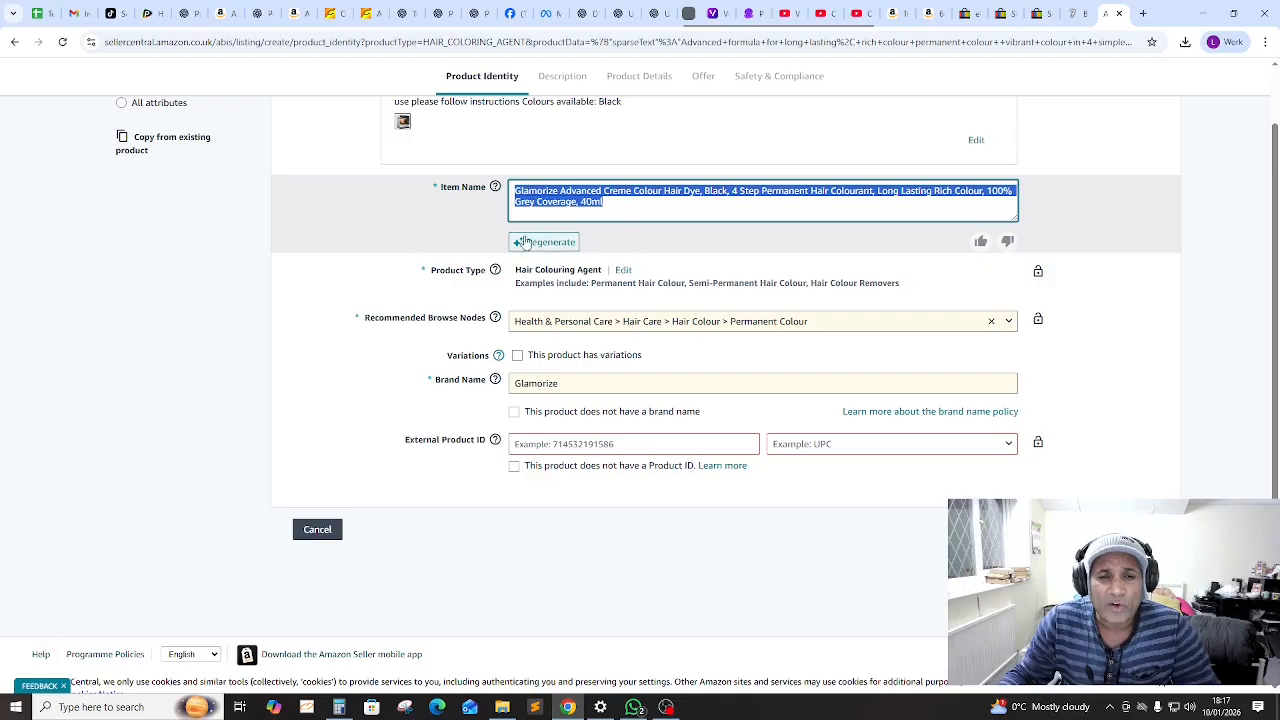
left_click(486, 244)
Review the regenerate-title option and the Hair Colouring product type field.
left_click_drag(486, 244, 590, 244)
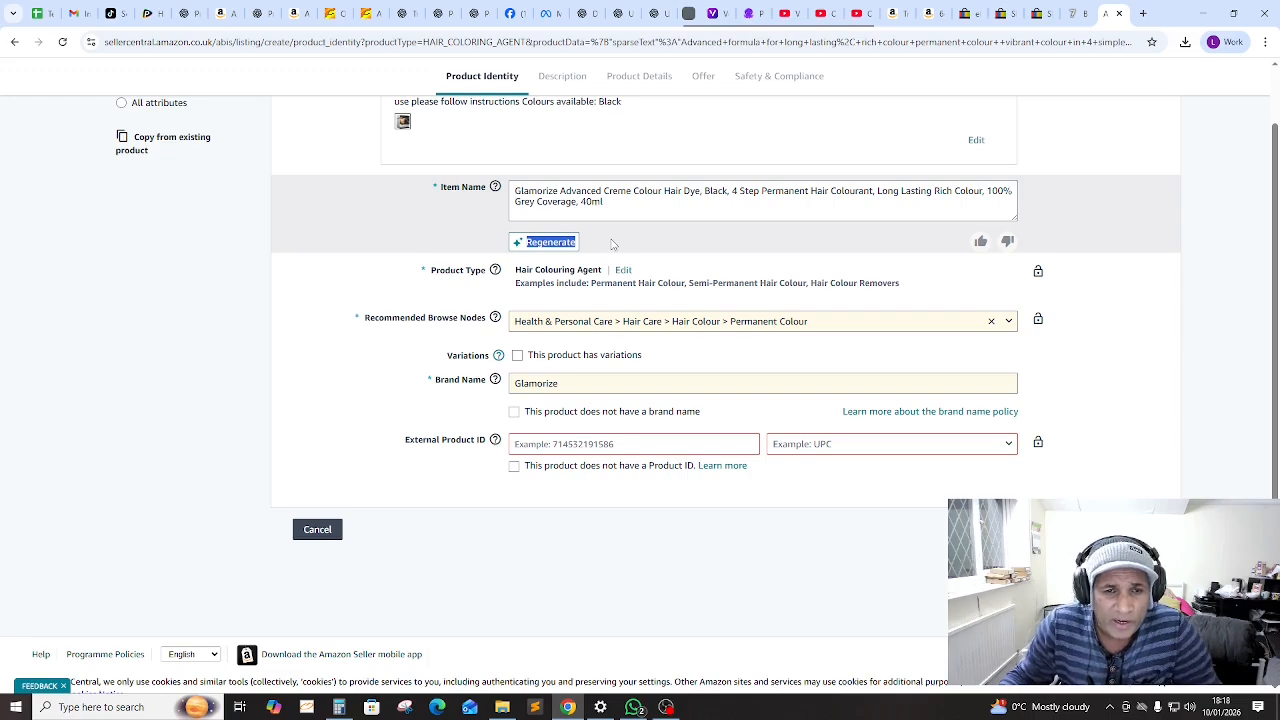
left_click(613, 244)
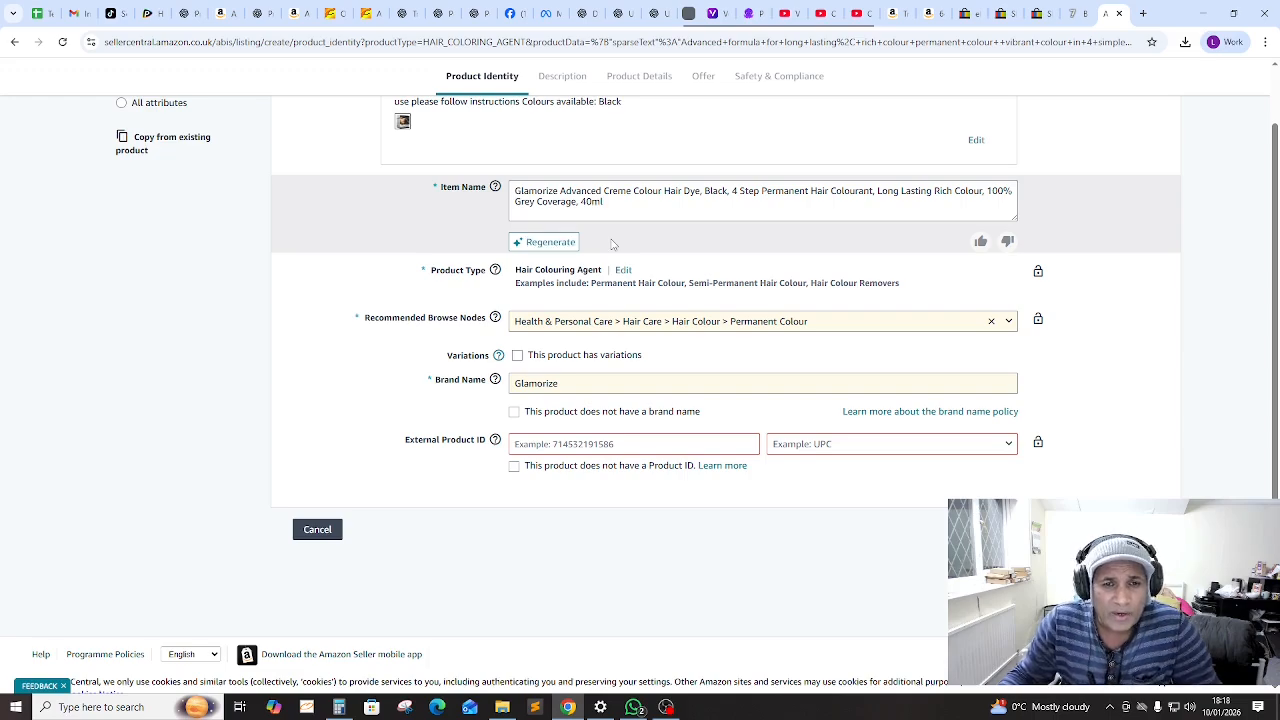
left_click_drag(430, 270, 488, 277)
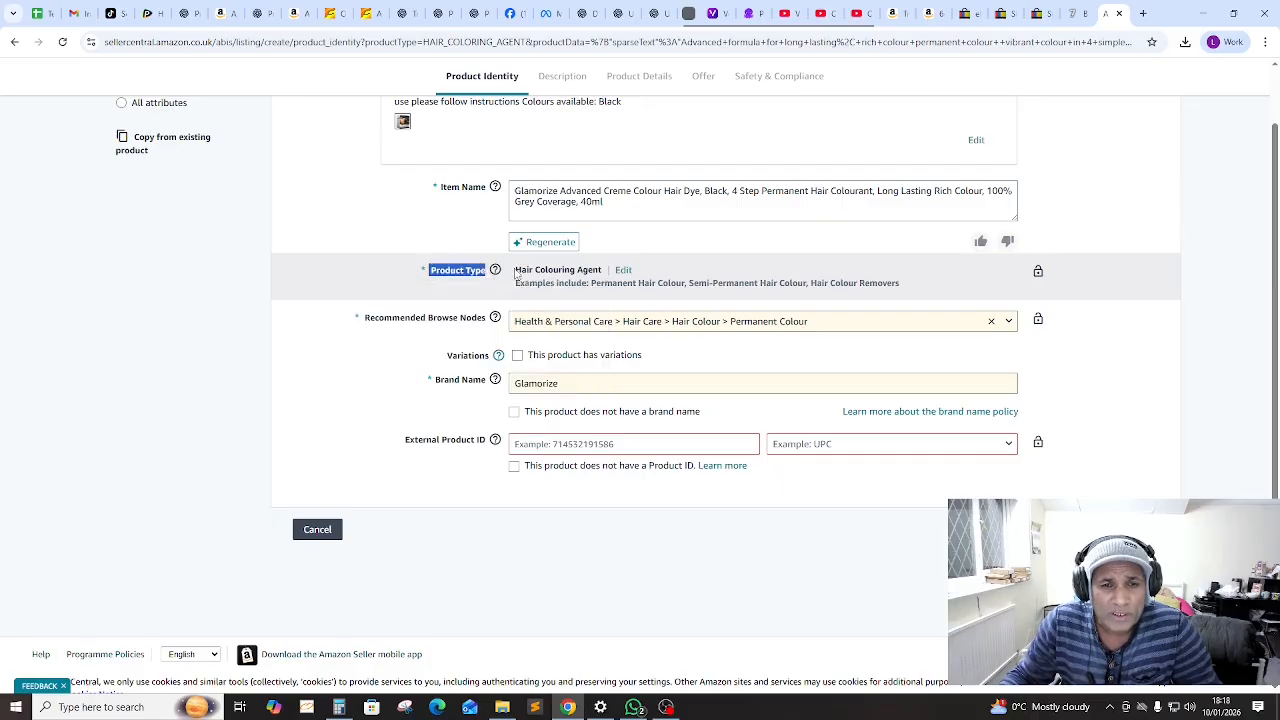
left_click(515, 272)
left_click_drag(515, 274, 576, 281)
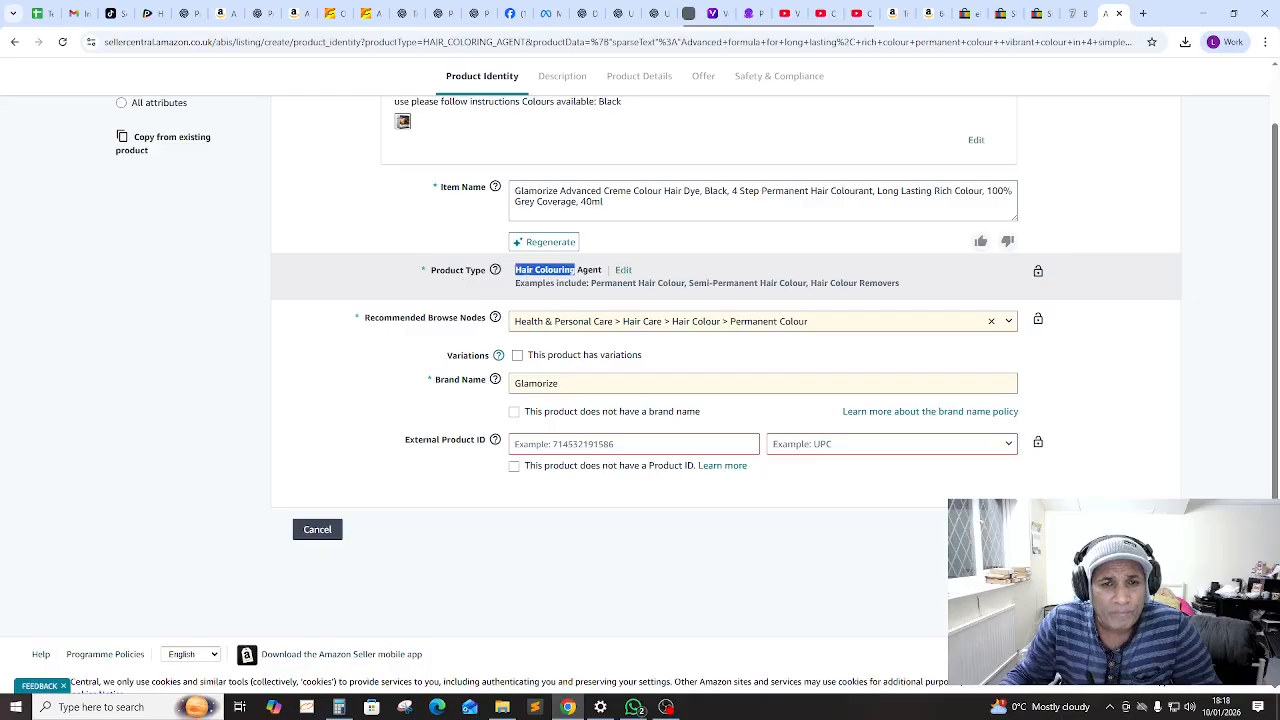
left_click(625, 276)
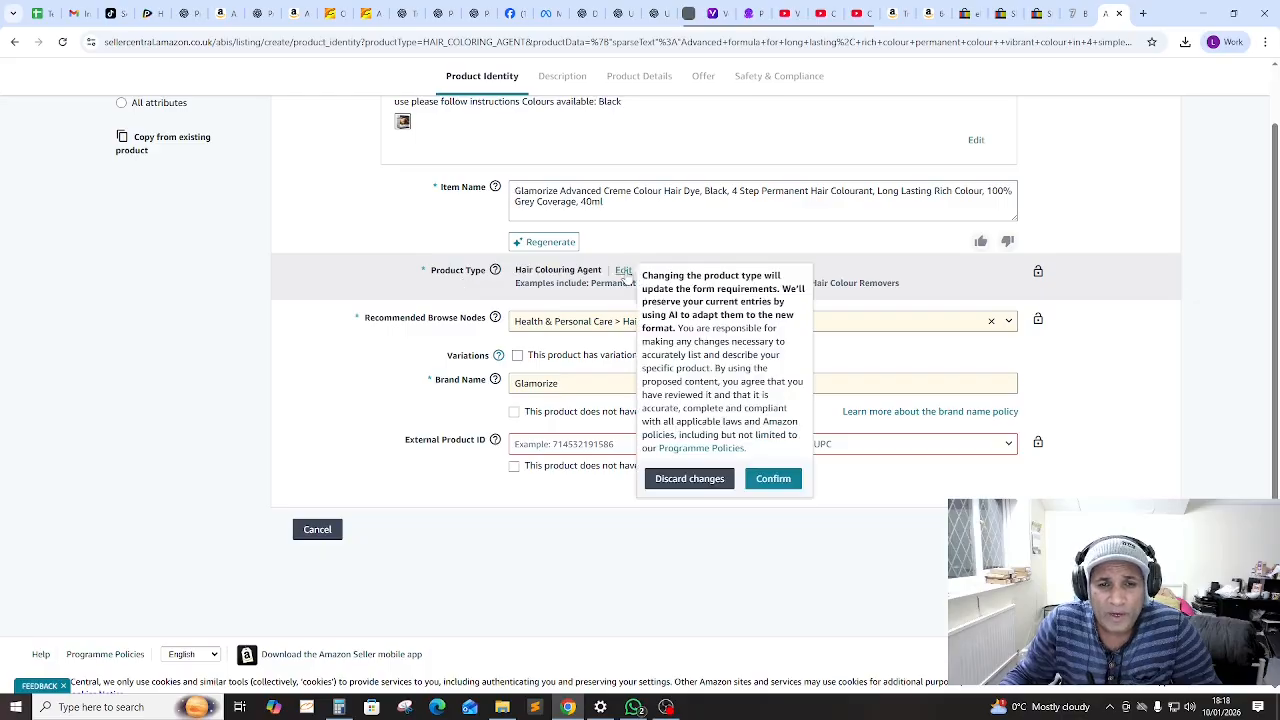
left_click(686, 479)
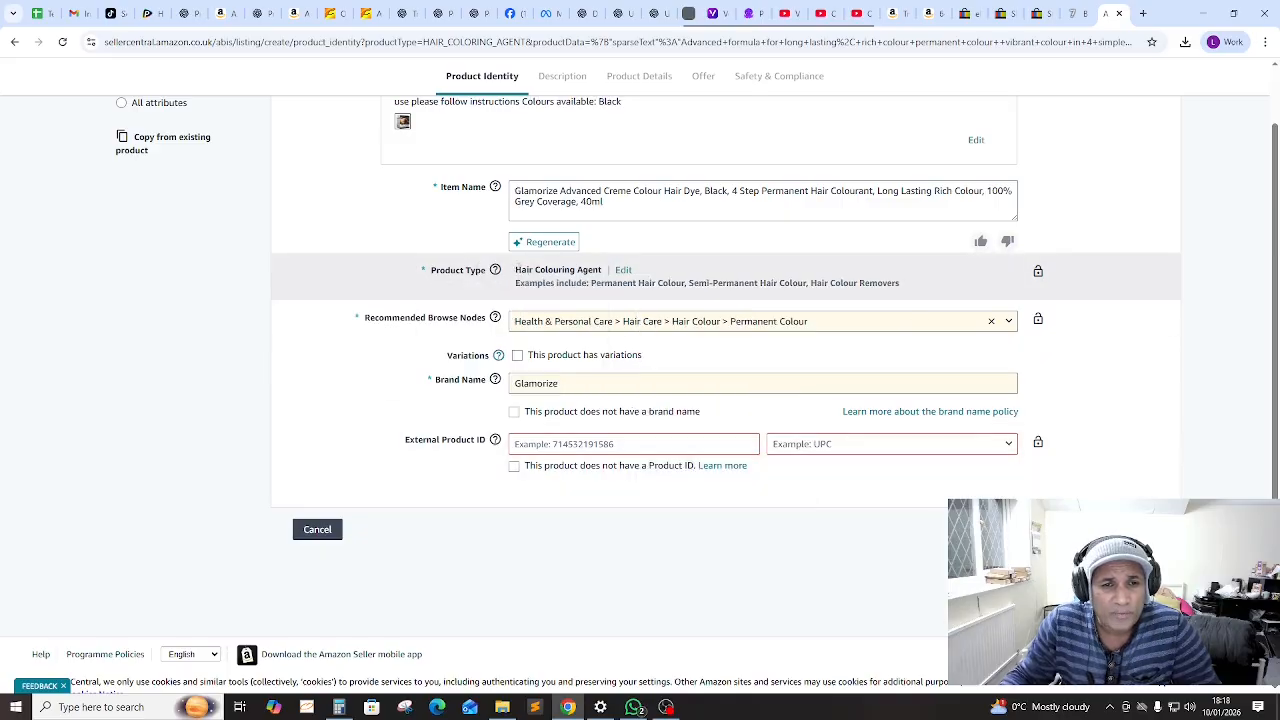
left_click_drag(515, 270, 606, 272)
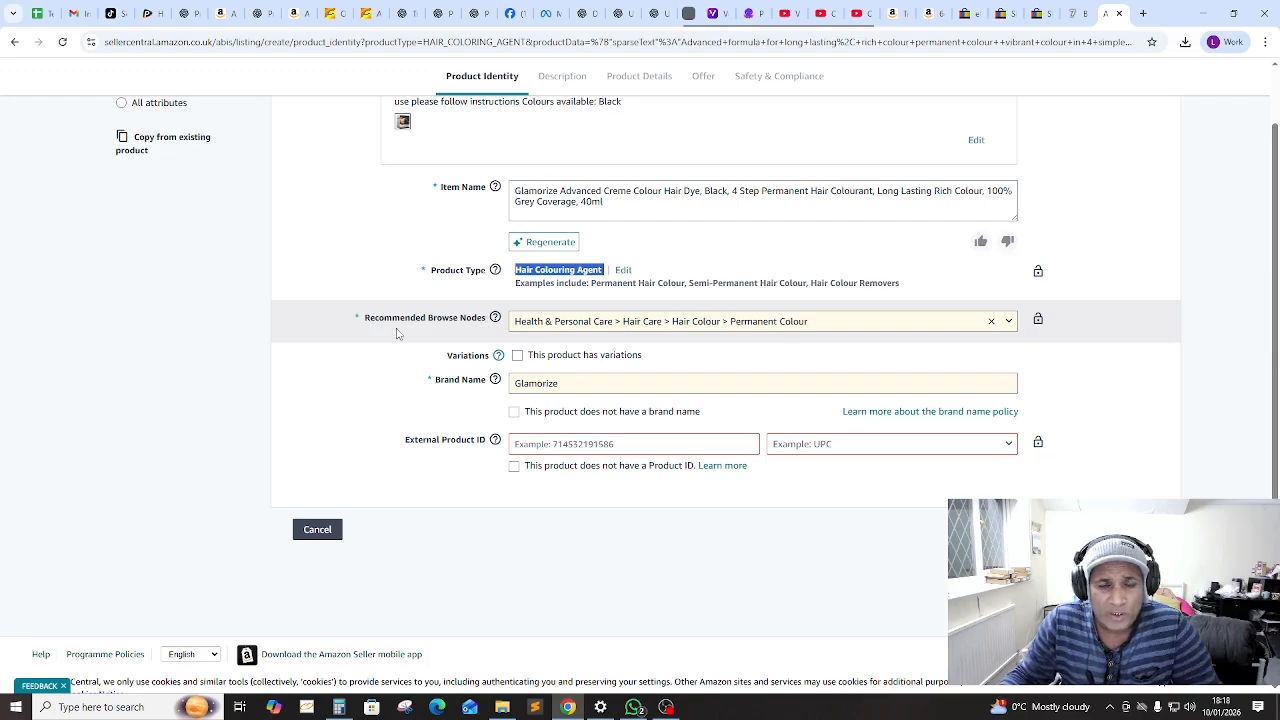
left_click_drag(429, 317, 487, 317)
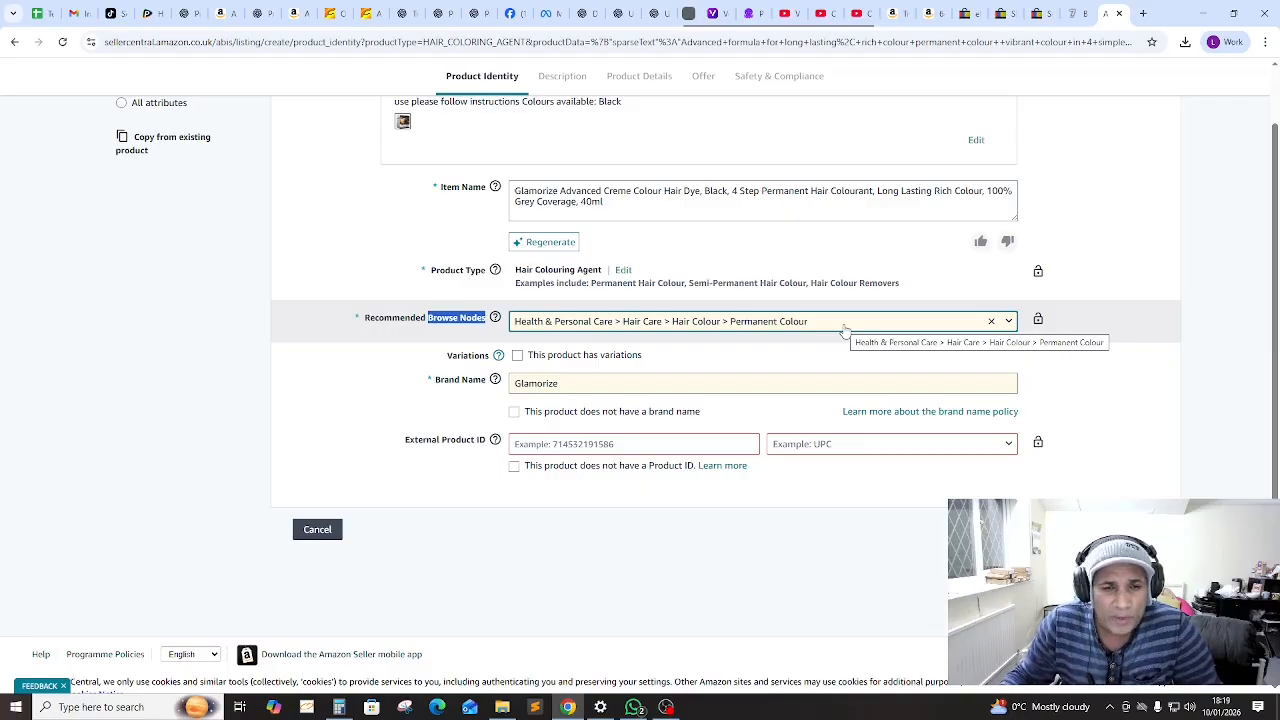
left_click(458, 318)
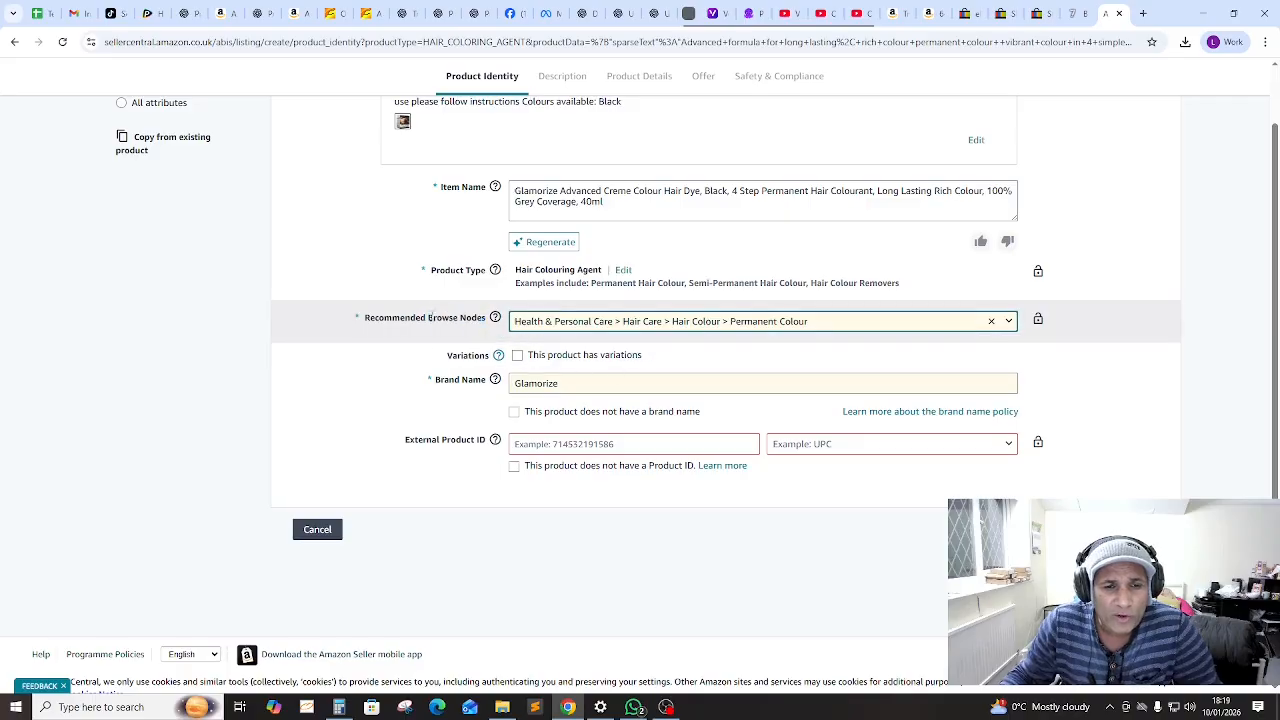
left_click_drag(430, 318, 487, 318)
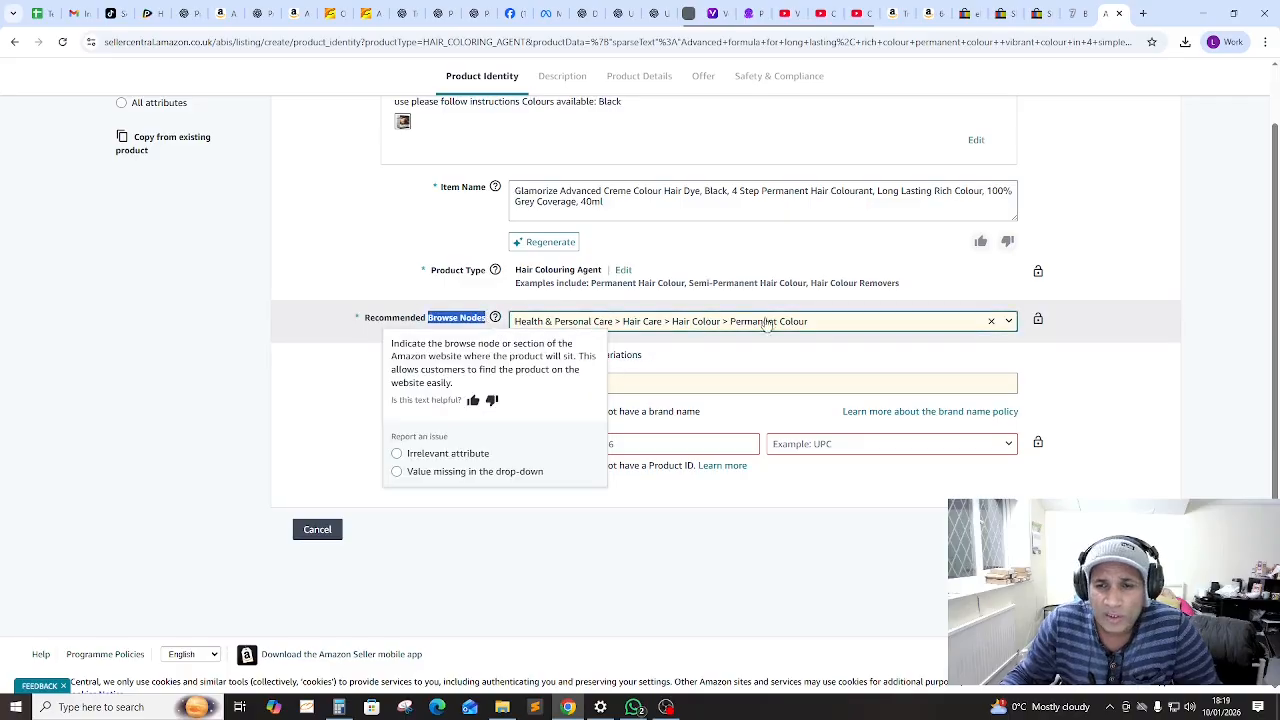
left_click(814, 324)
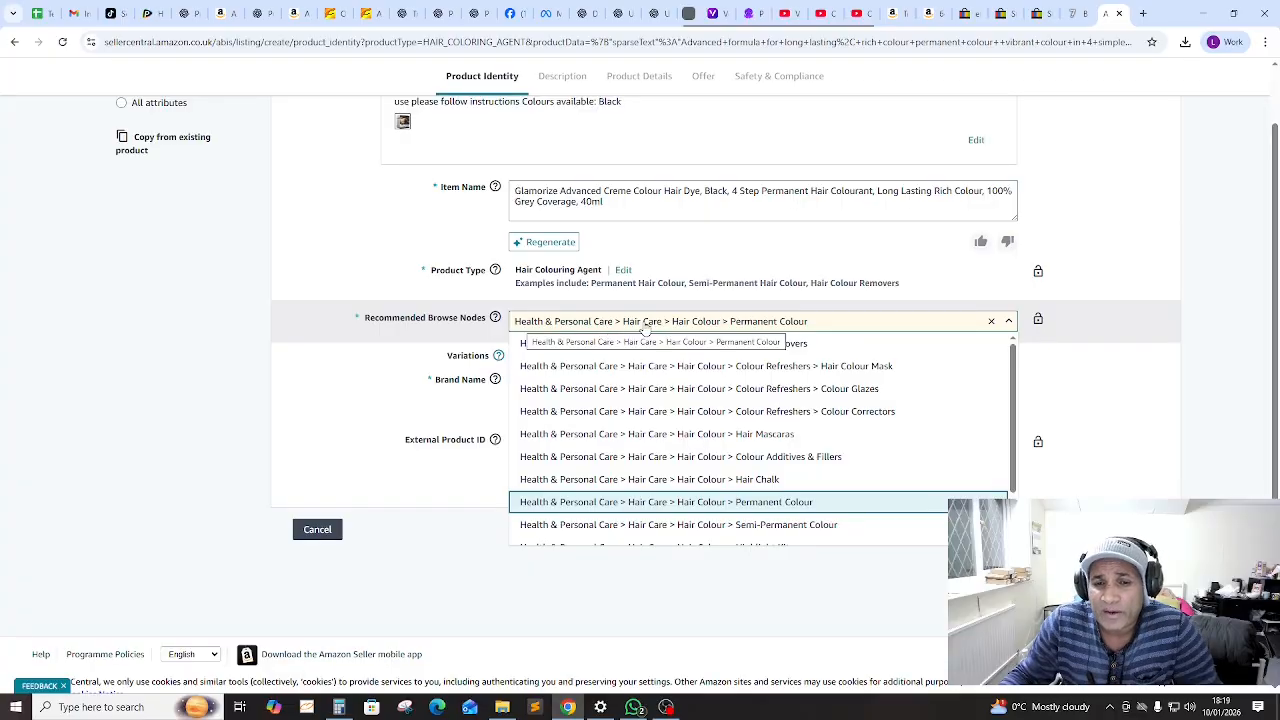
left_click(751, 324)
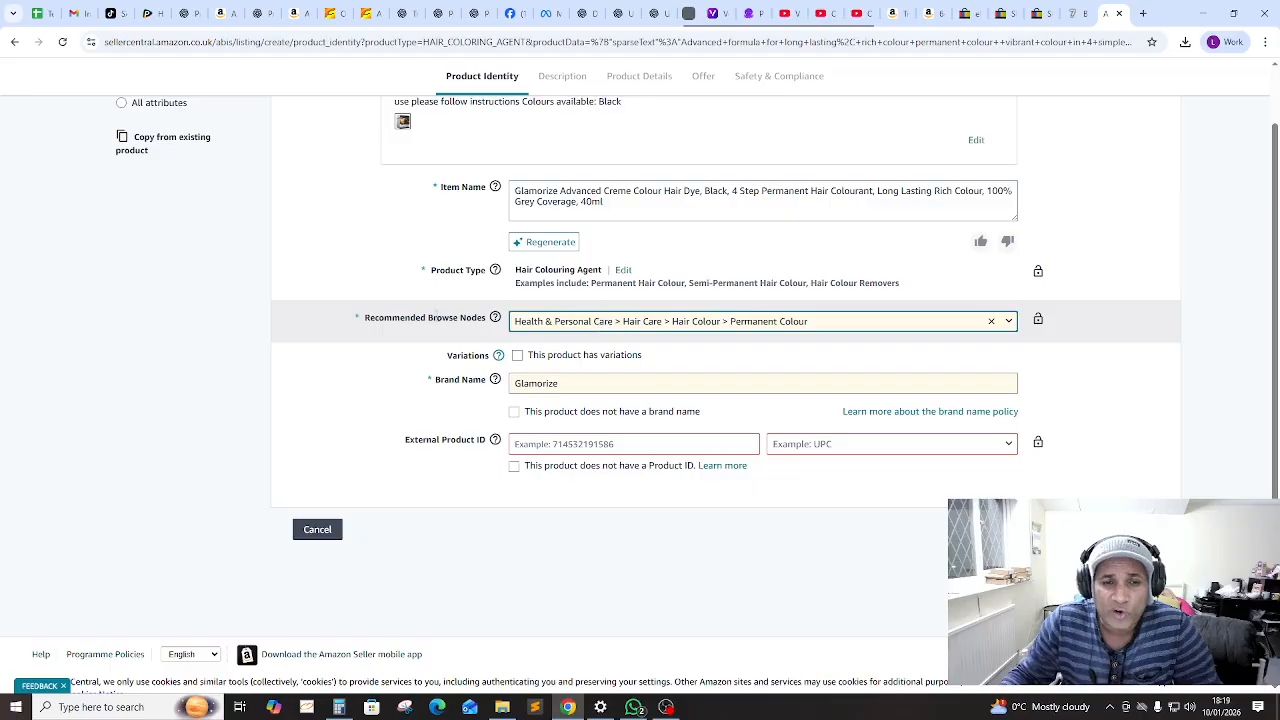
left_click_drag(430, 317, 488, 324)
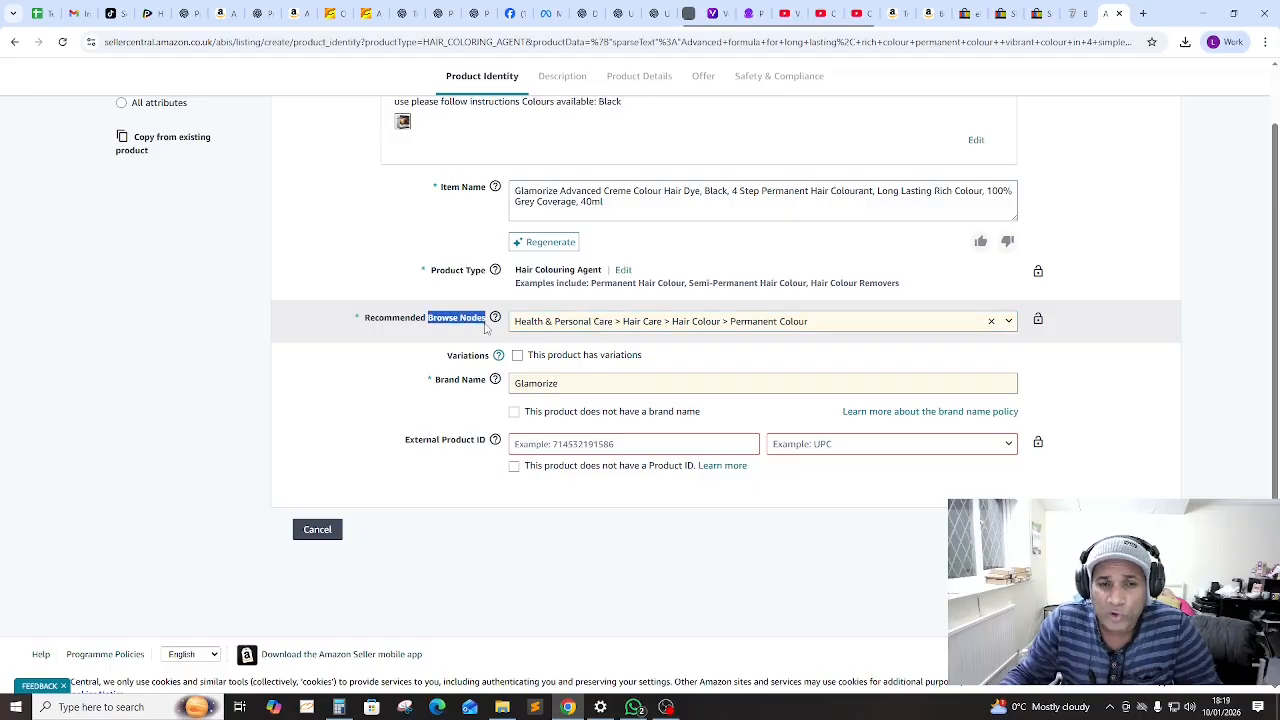
left_click(653, 327)
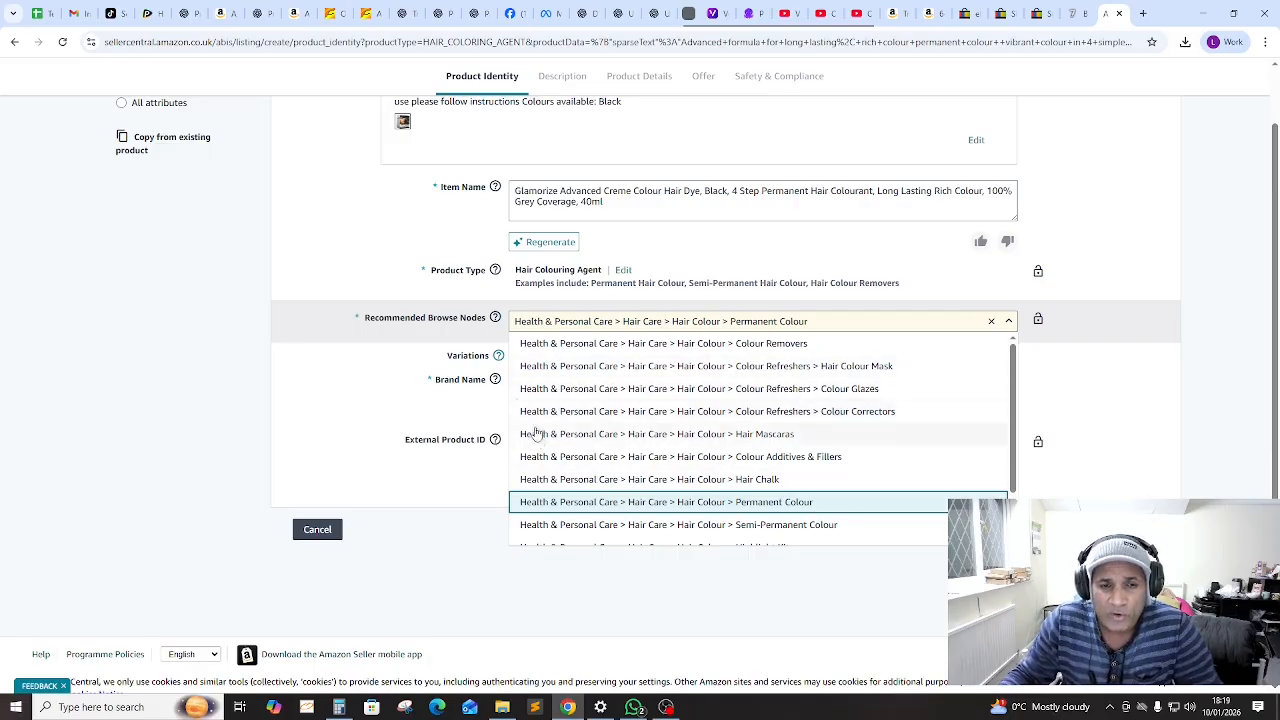
left_click(427, 317)
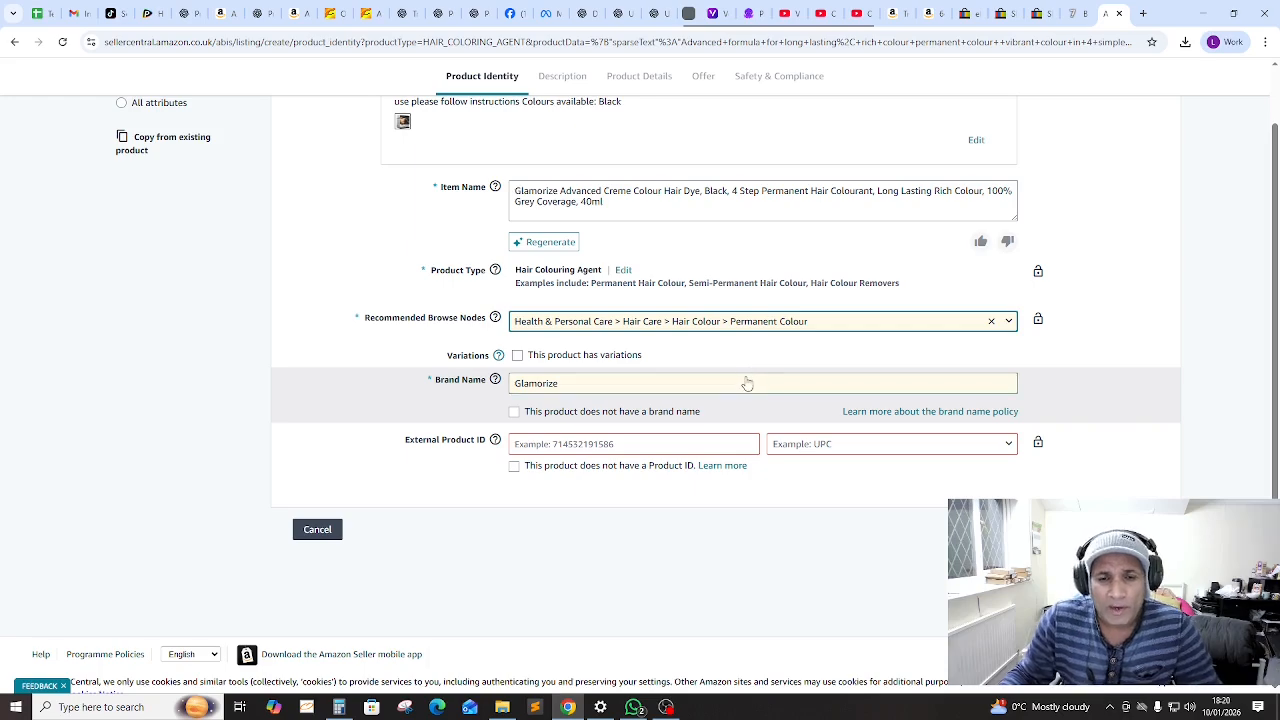
Tick 'This product has variations' and pick Size, waiting through Chrome's Page Unresponsive prompt.
left_click_drag(446, 355, 493, 362)
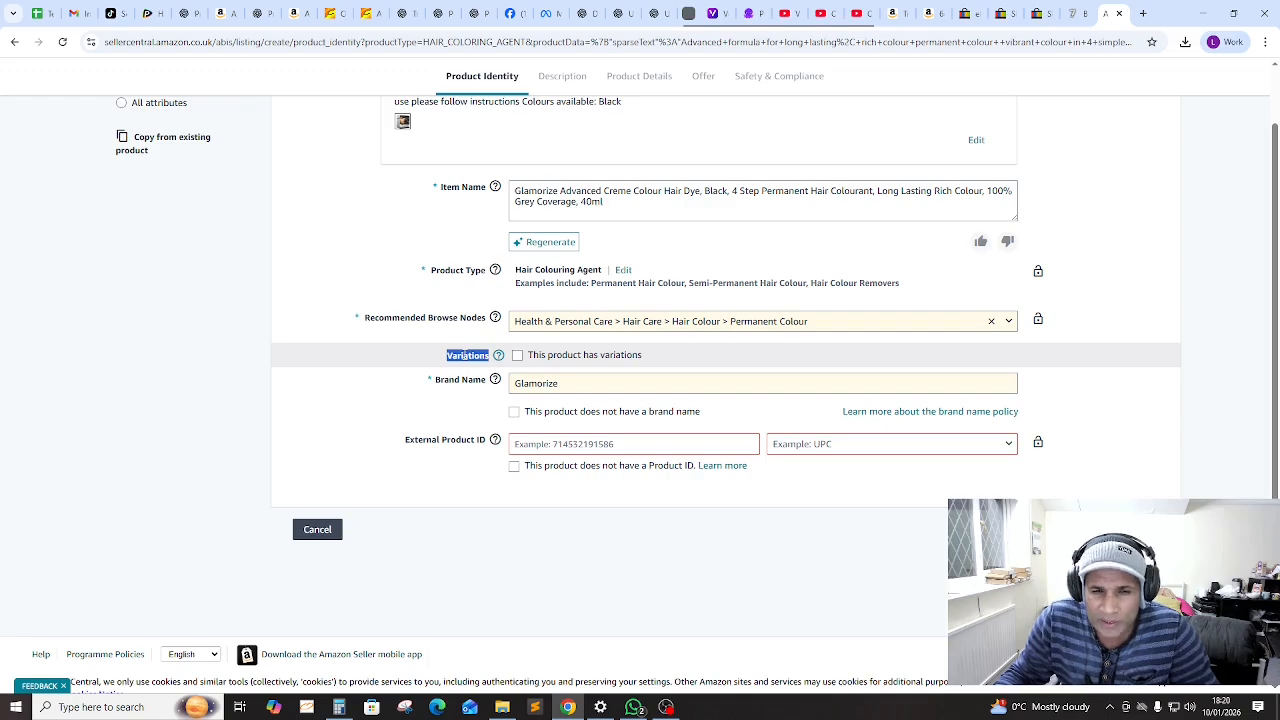
left_click(517, 356)
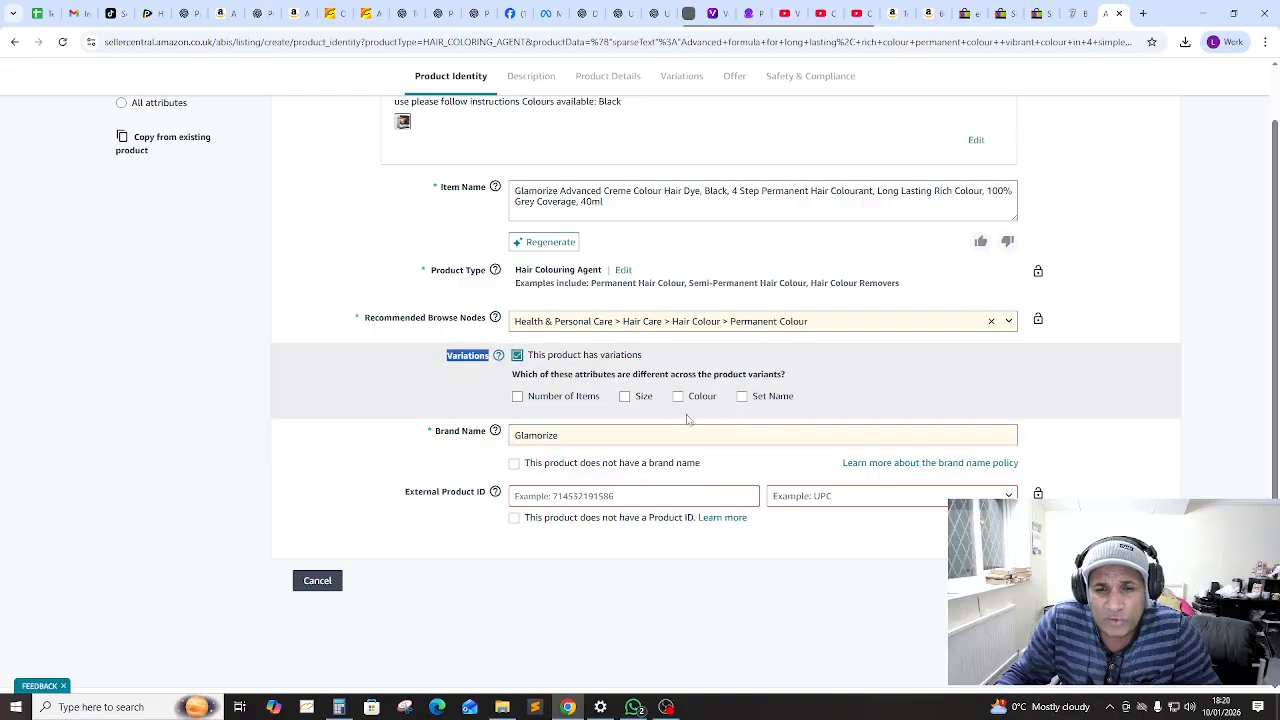
left_click(624, 399)
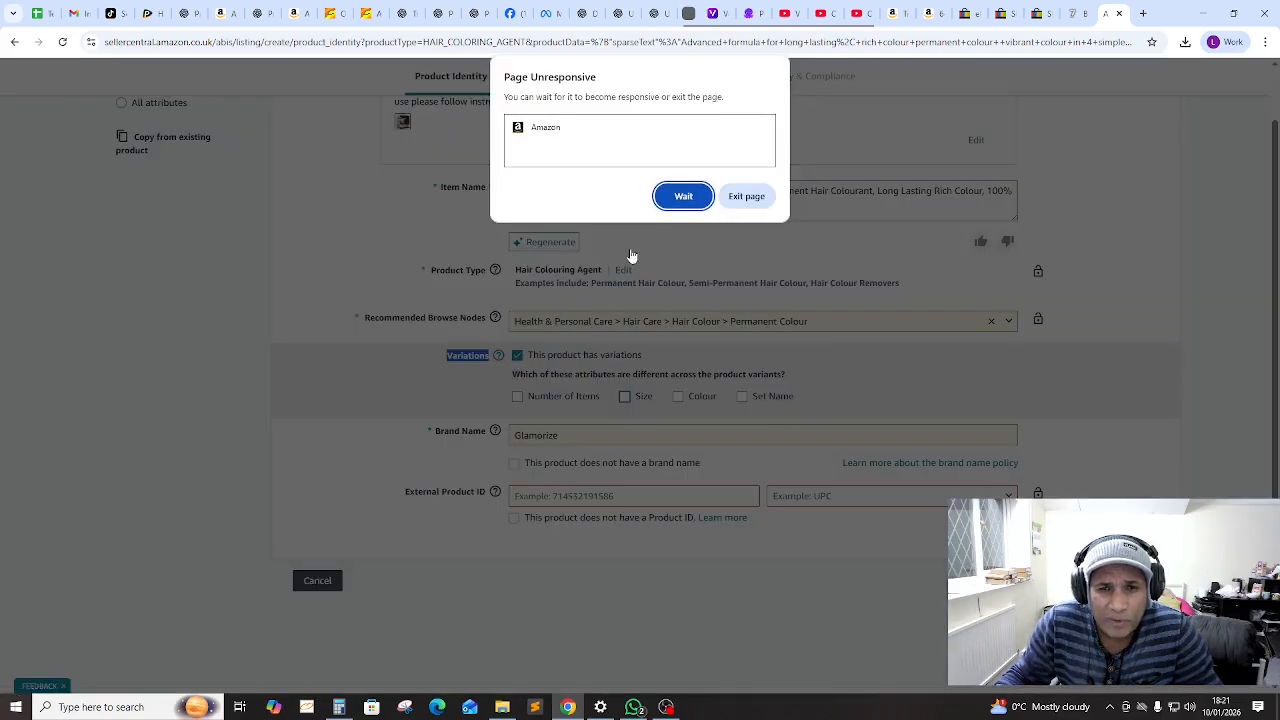
left_click(683, 196)
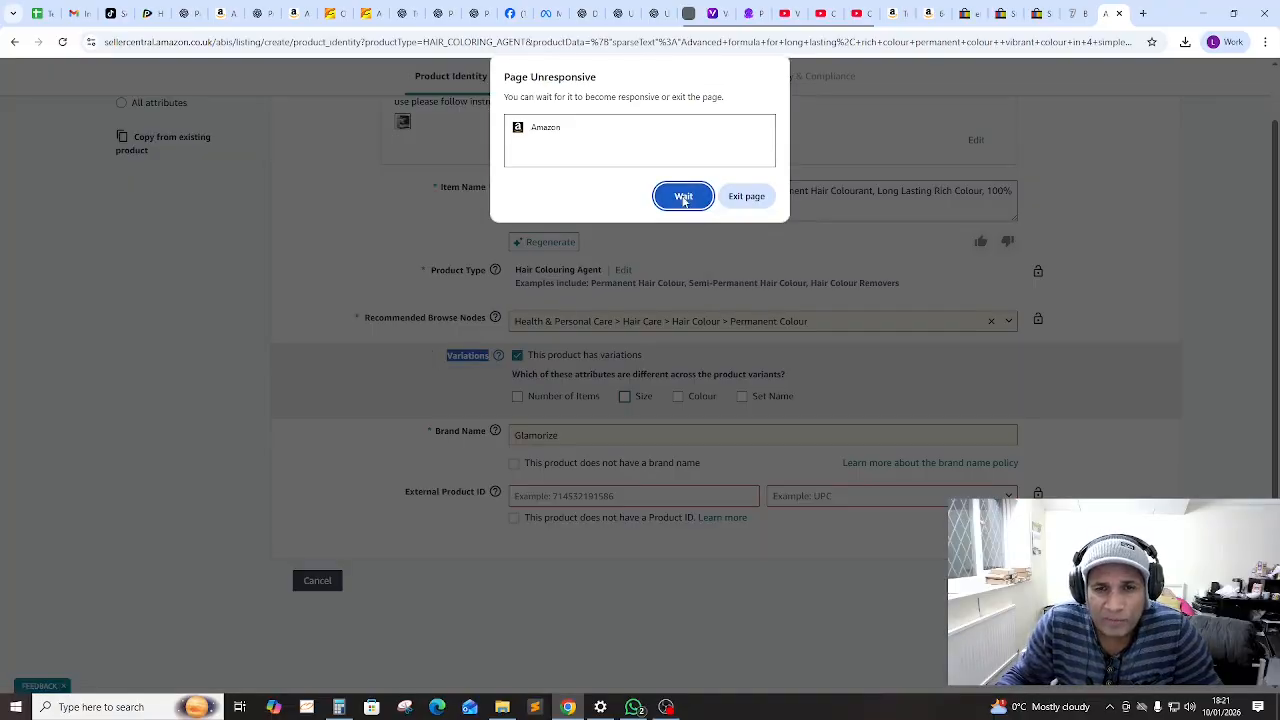
left_click(683, 194)
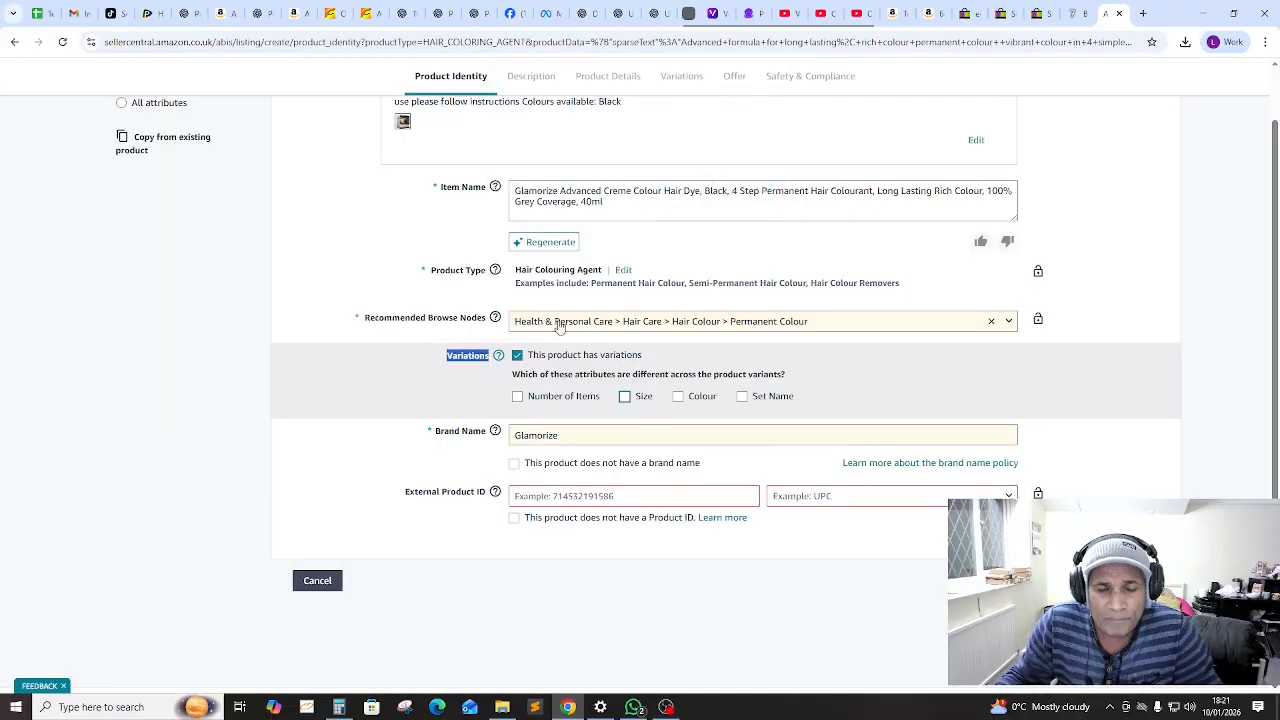
Untick 'This product has variations', leaving brand Glamorize and an empty External Product ID.
left_click(460, 384)
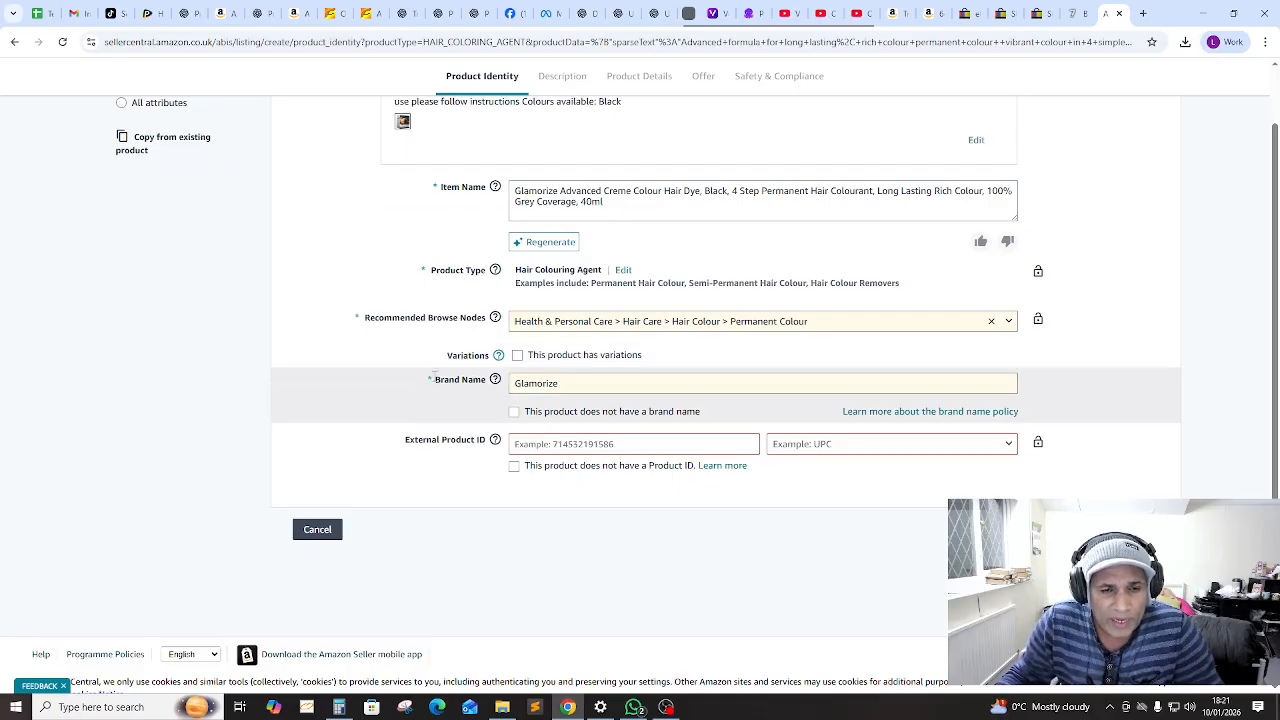
left_click_drag(435, 380, 487, 390)
left_click(456, 386)
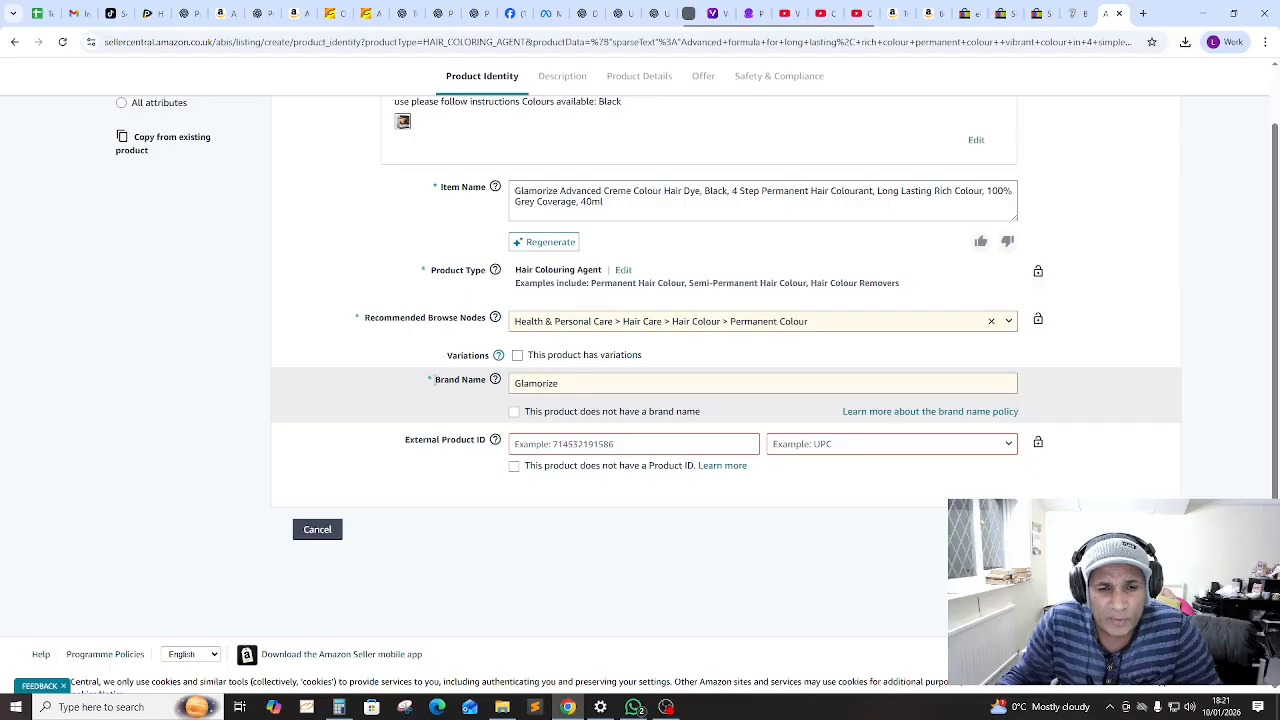
left_click_drag(432, 380, 484, 380)
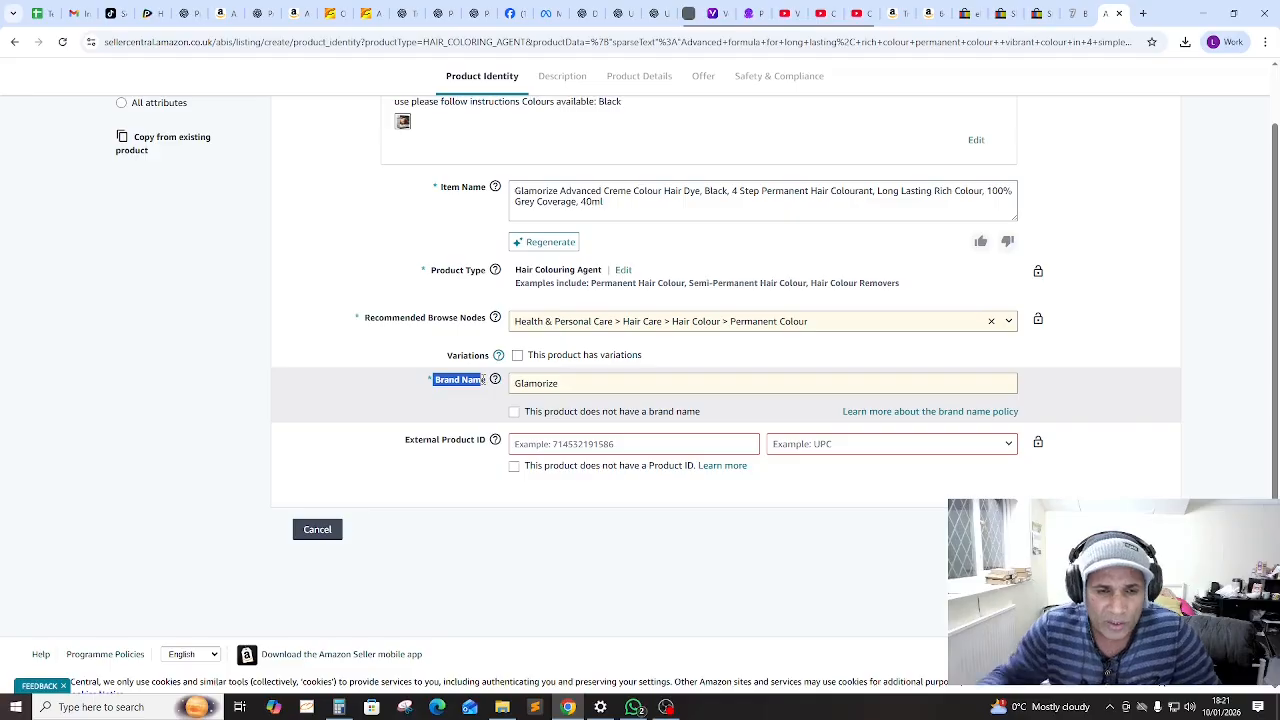
Replace the Glamorize brand name with 'generic', briefly trying 'non-branded' before settling on generic.
left_click_drag(571, 391, 488, 394)
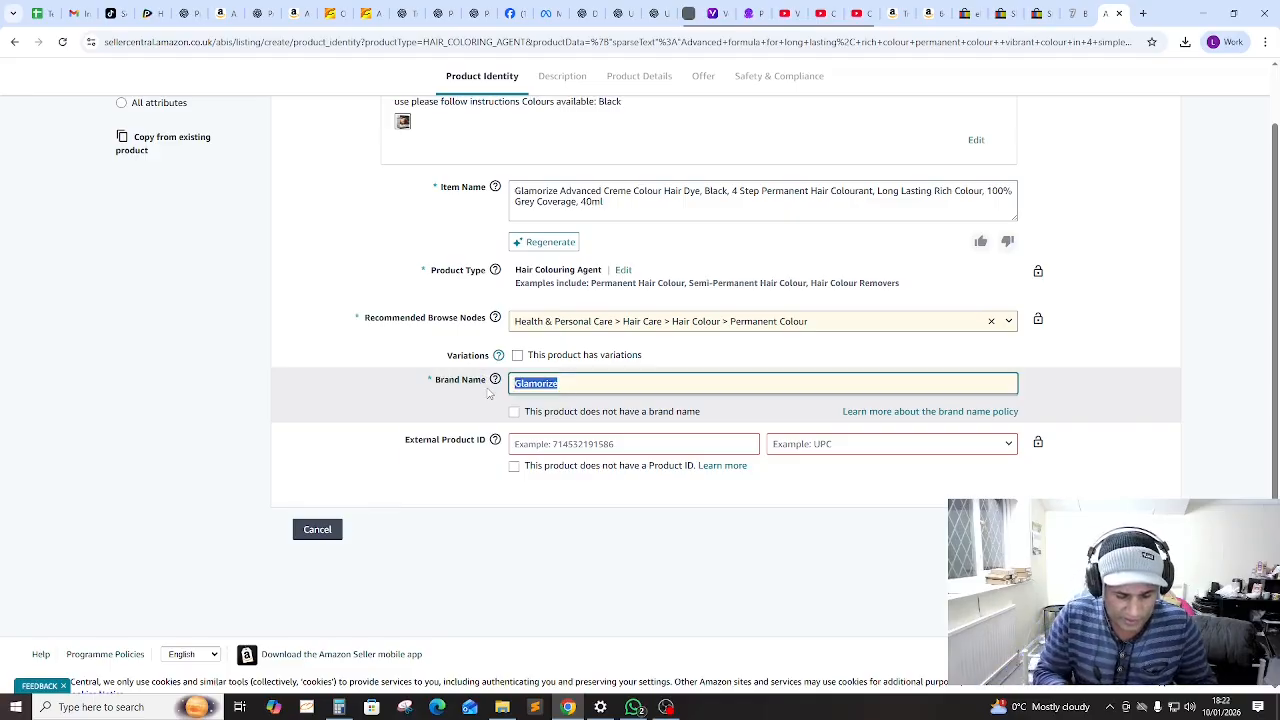
type("generic")
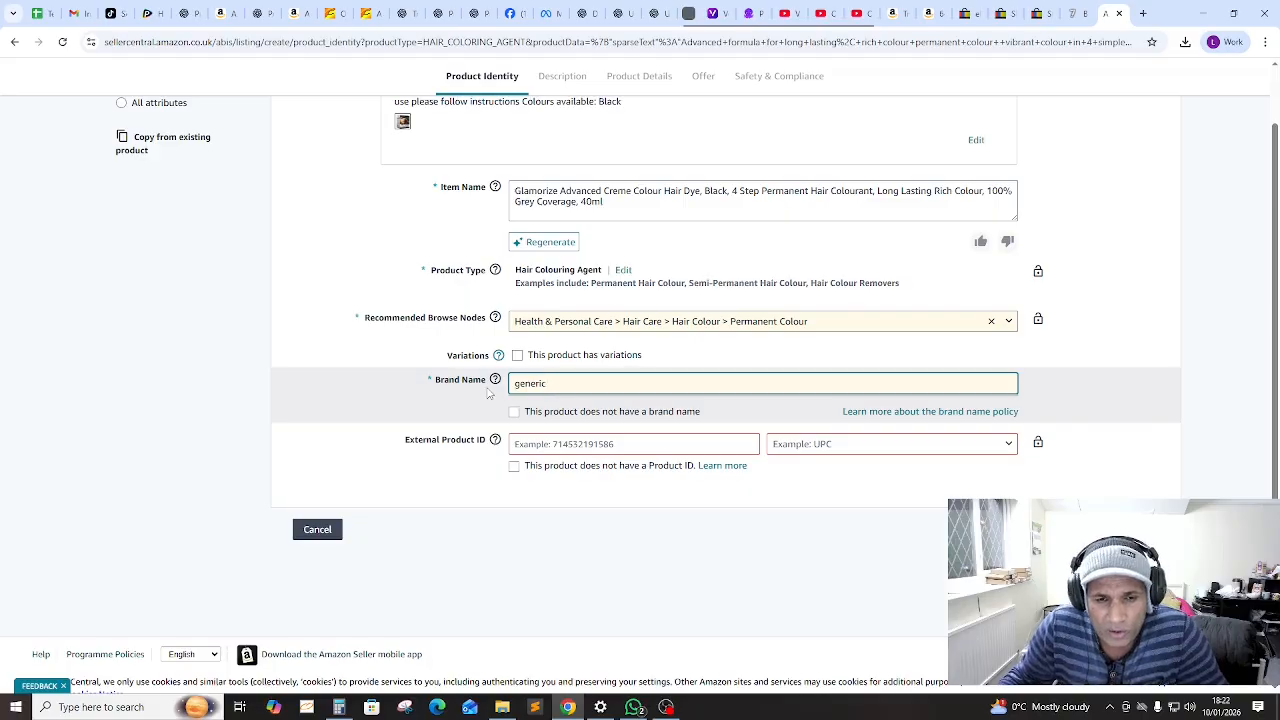
double_click(550, 385)
type("n")
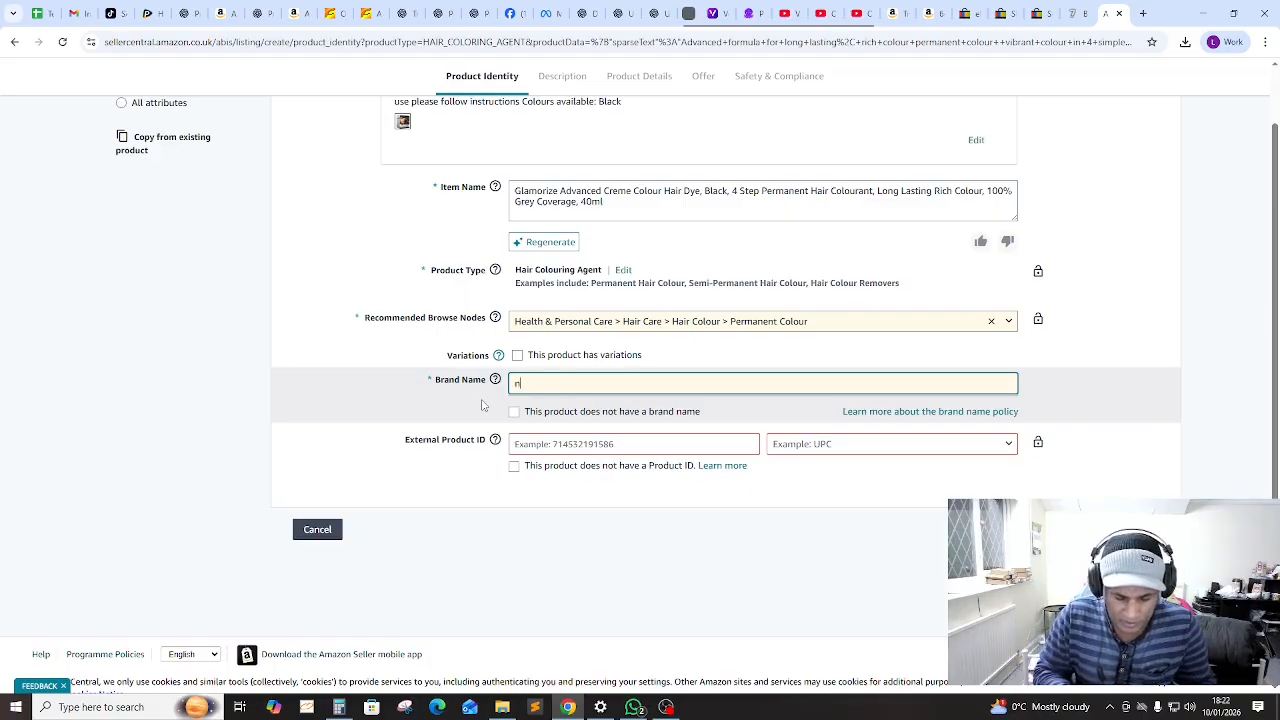
type("on-bran")
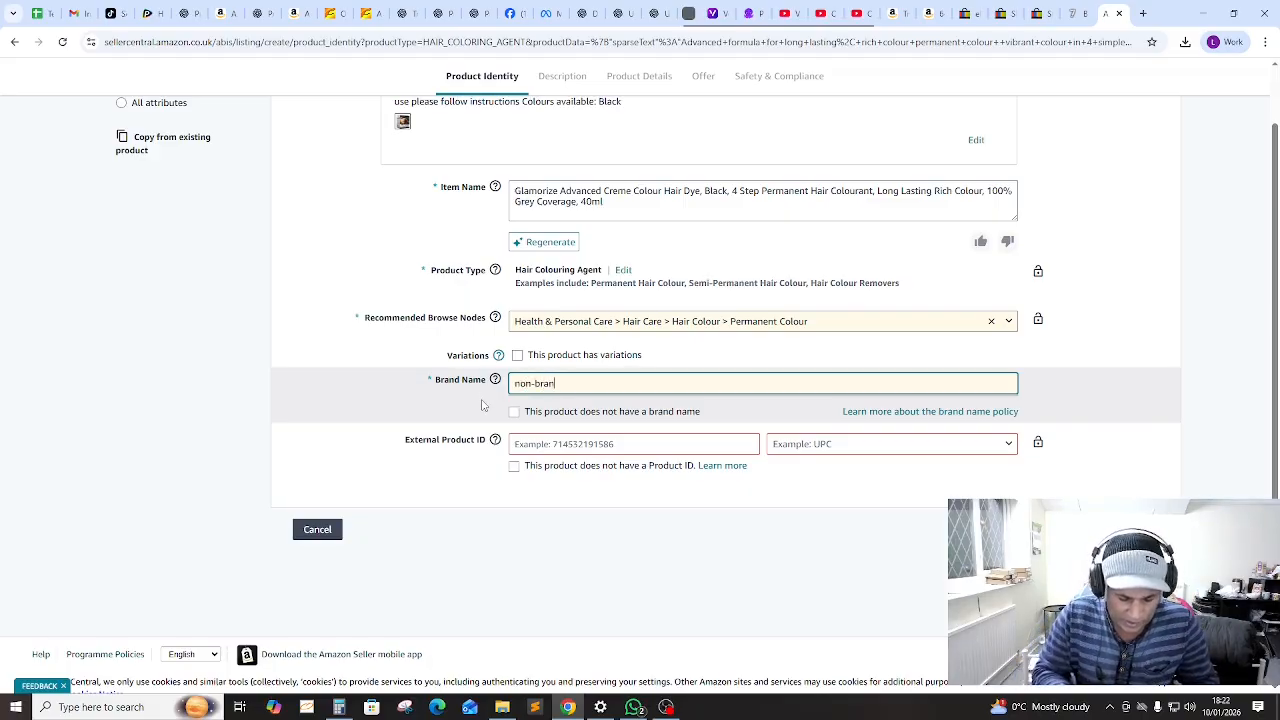
type("ded")
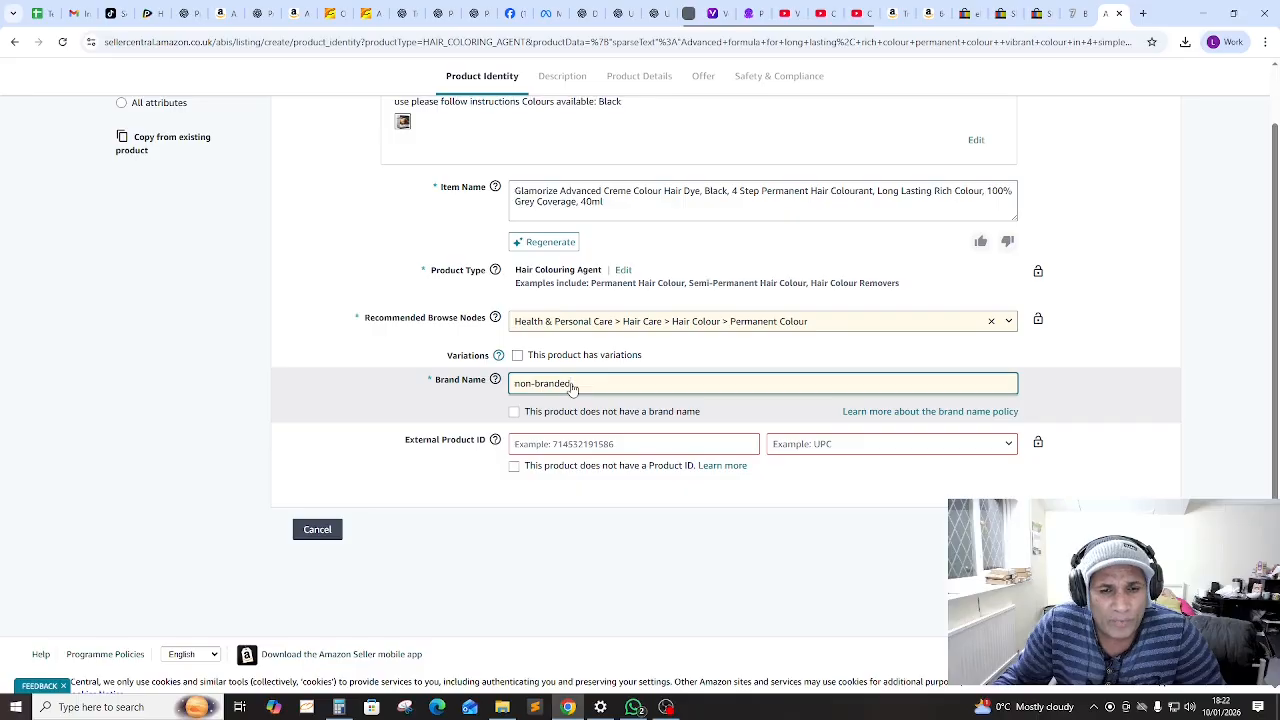
left_click_drag(572, 388, 512, 389)
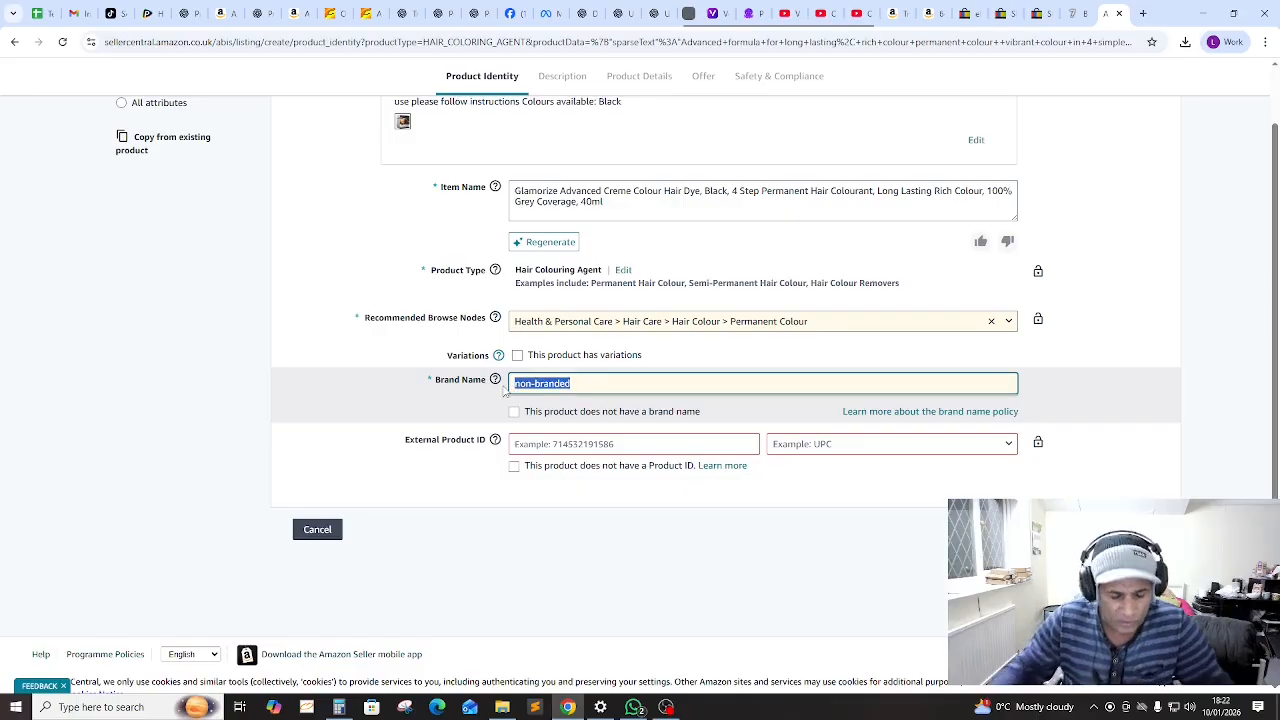
type("generic")
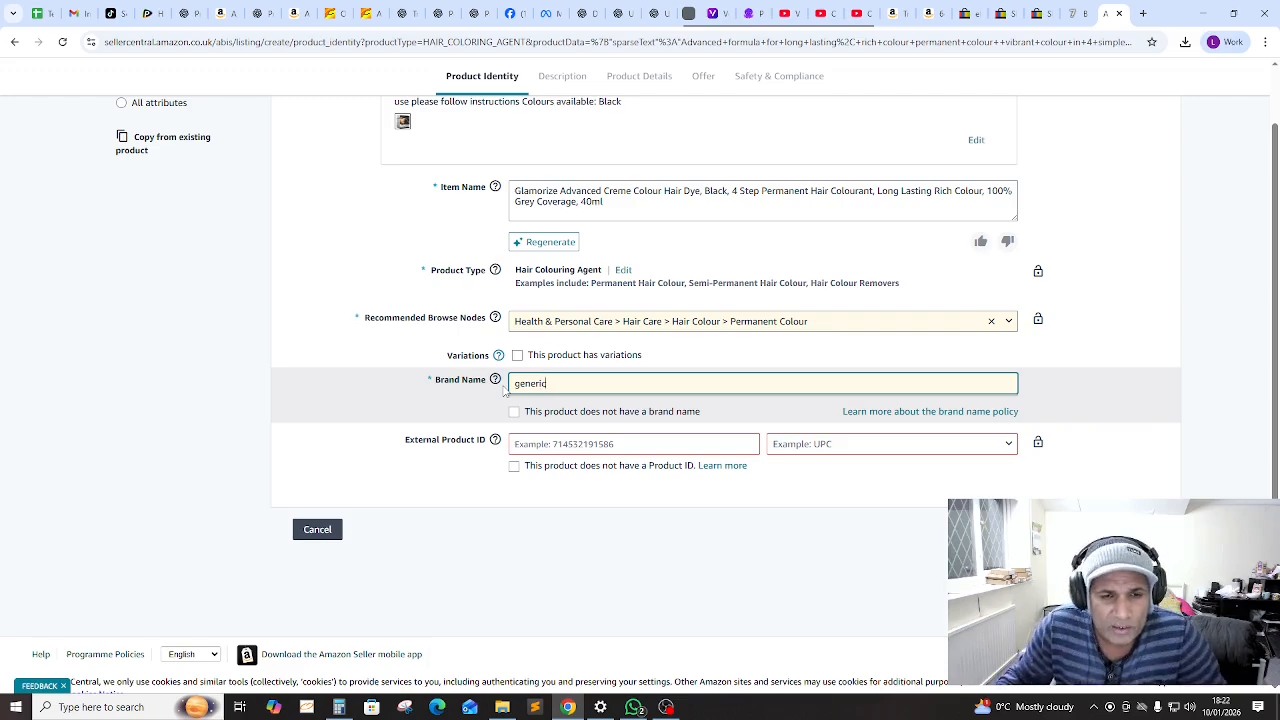
left_click(436, 379)
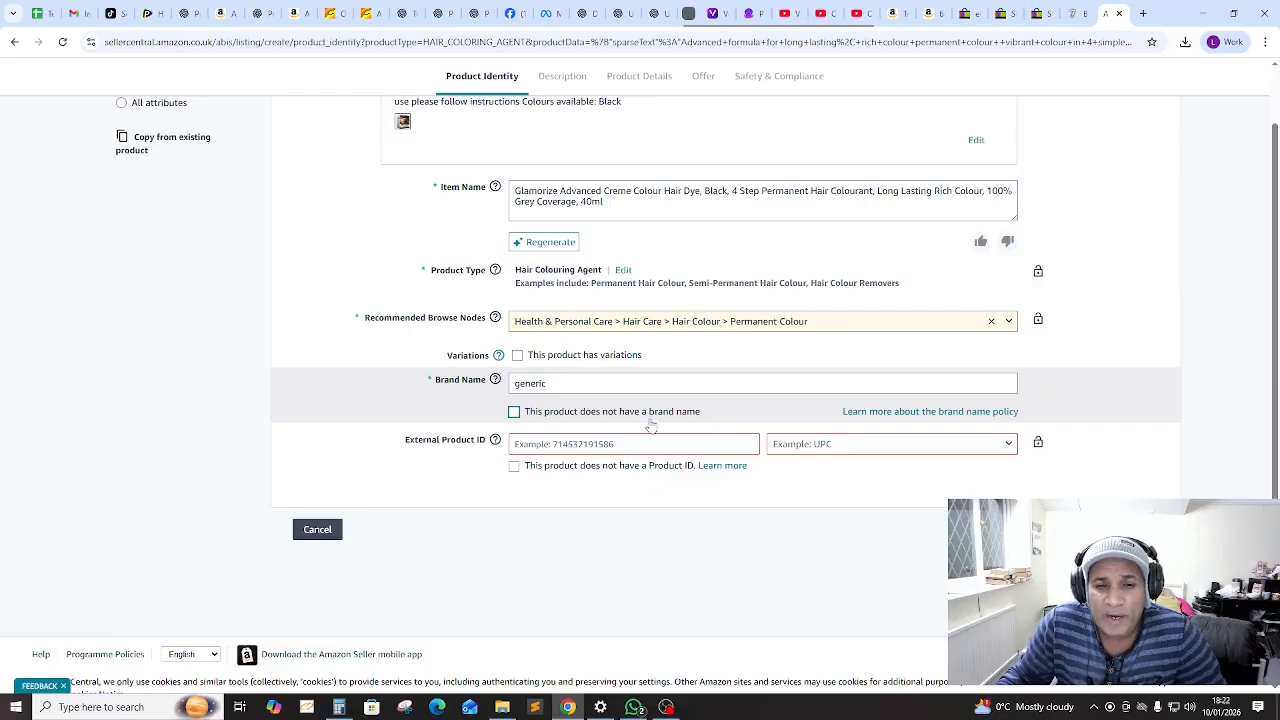
Tick and then untick 'This product does not have a brand name' so Generic stays editable.
left_click(607, 419)
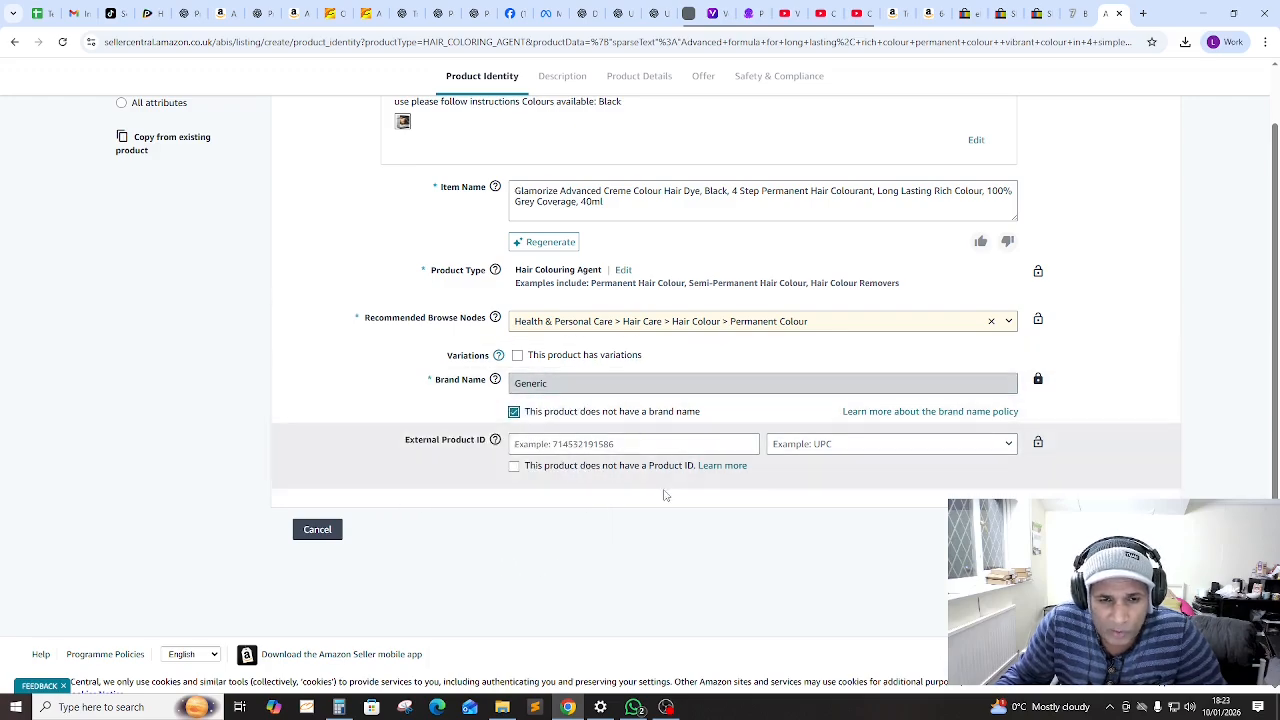
left_click(514, 414)
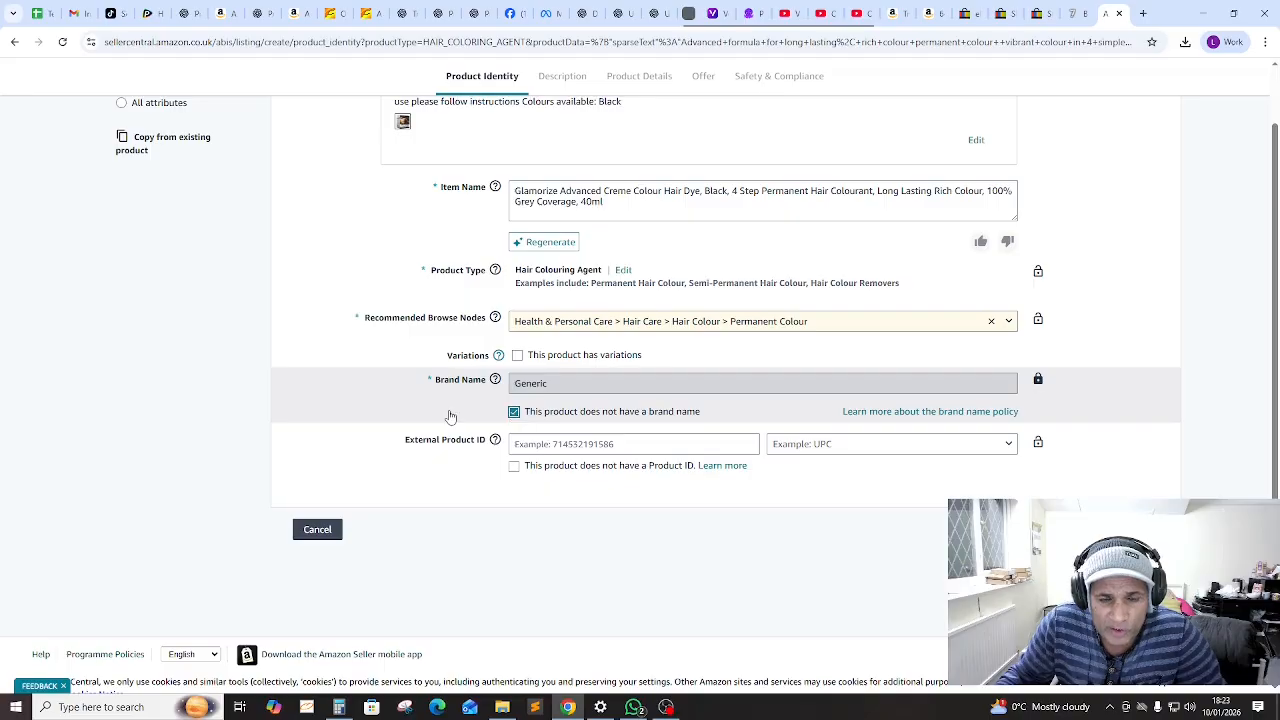
left_click(514, 412)
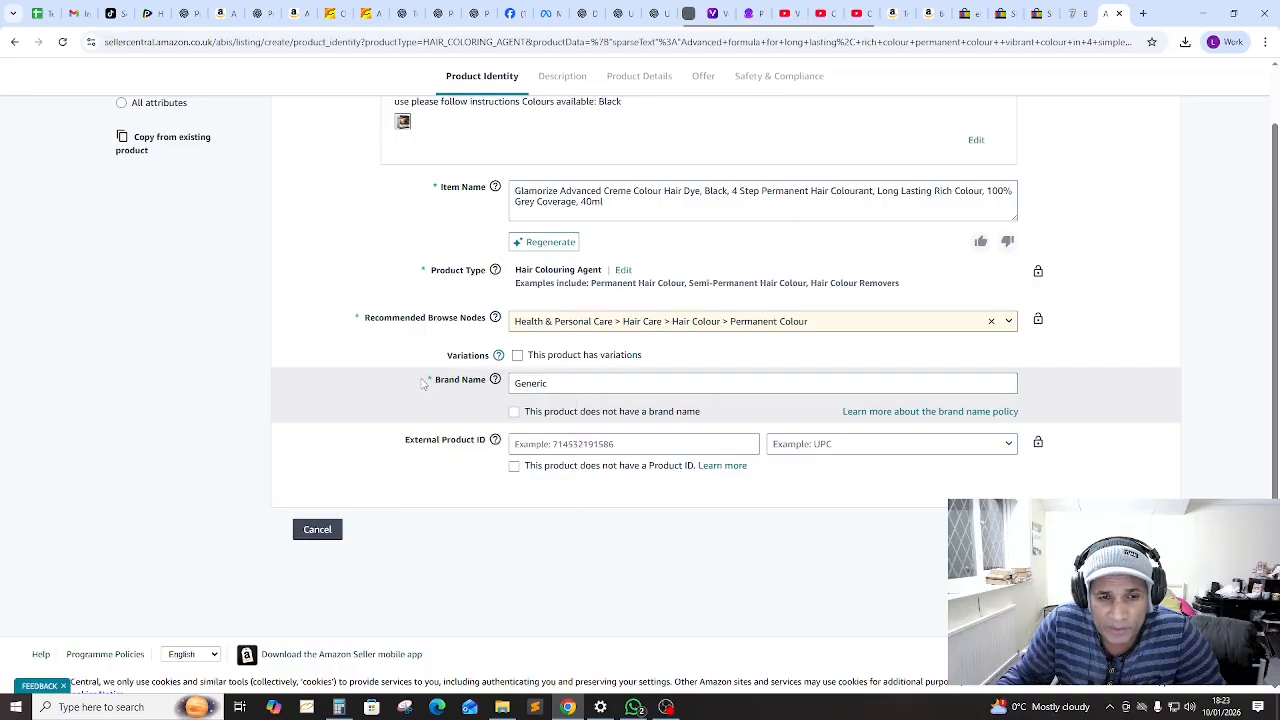
left_click_drag(428, 379, 441, 380)
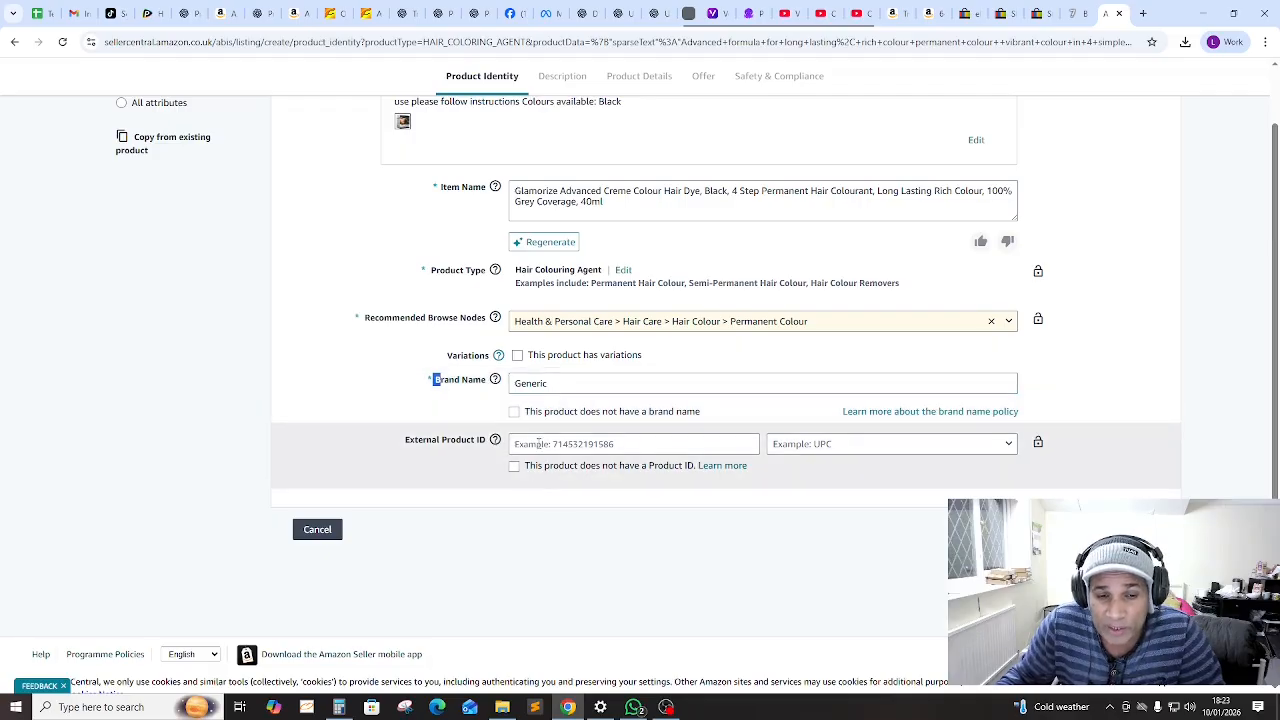
left_click(538, 443)
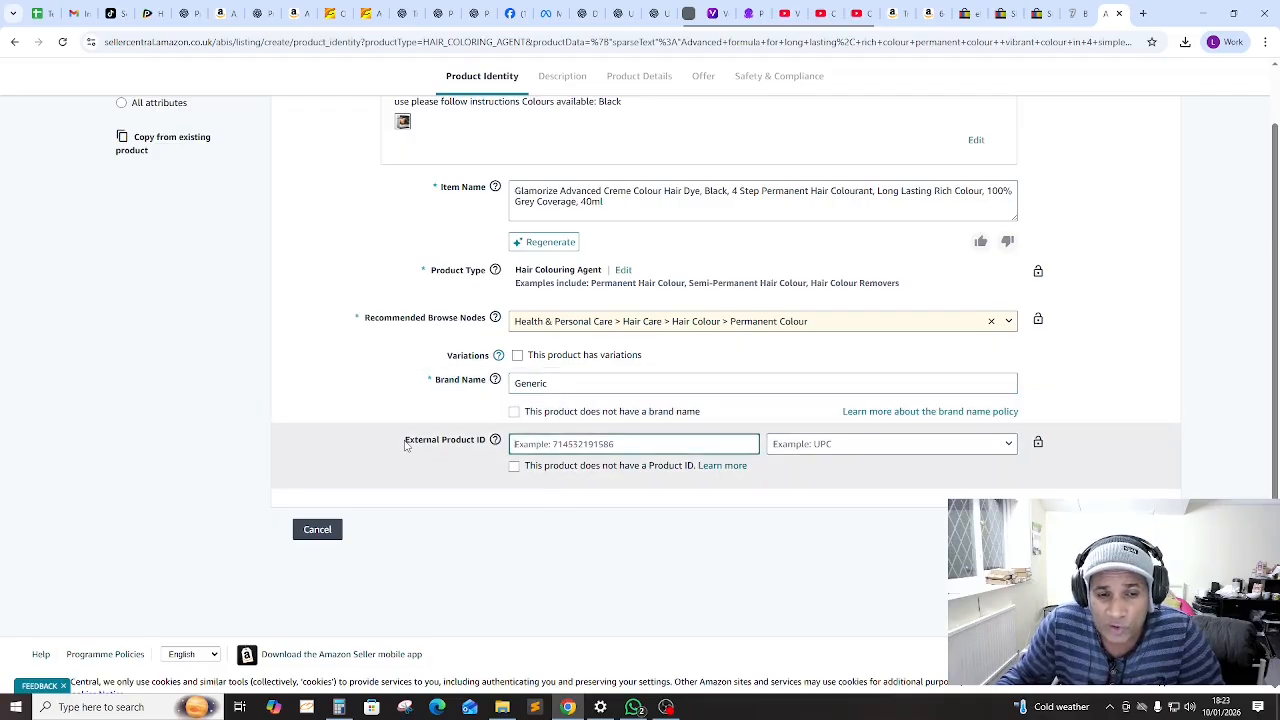
left_click_drag(405, 446, 487, 447)
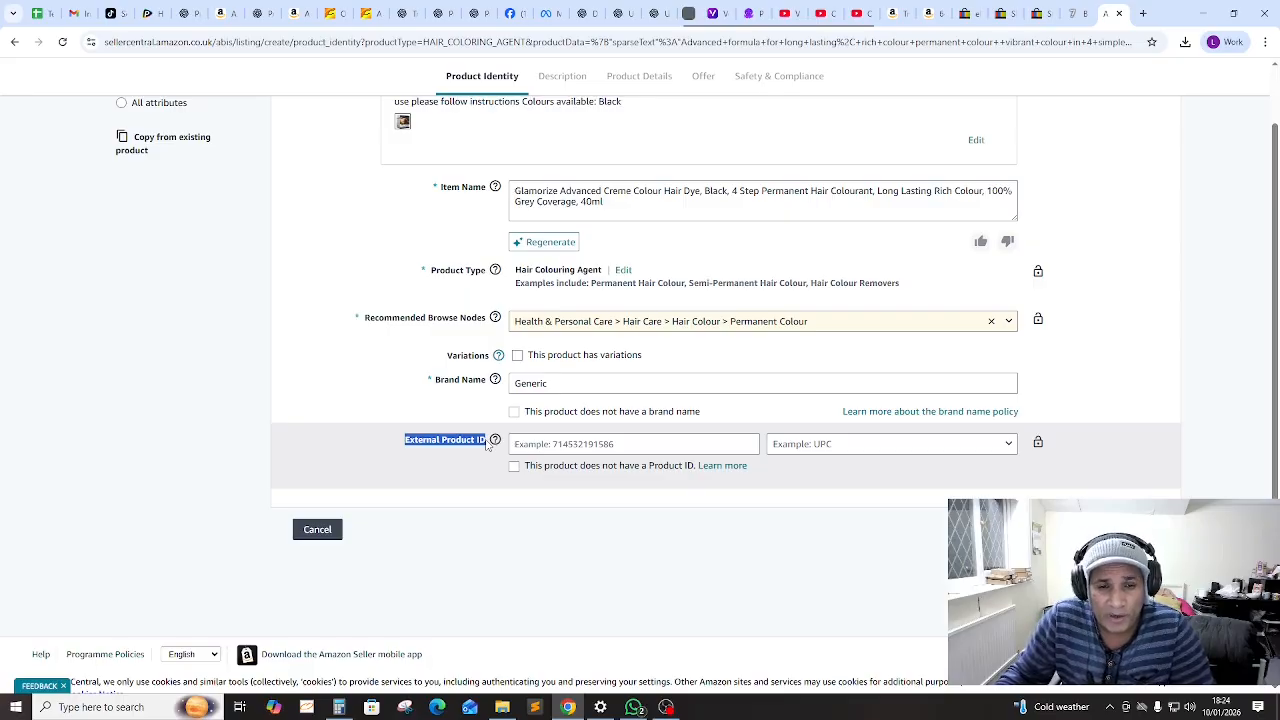
left_click(562, 443)
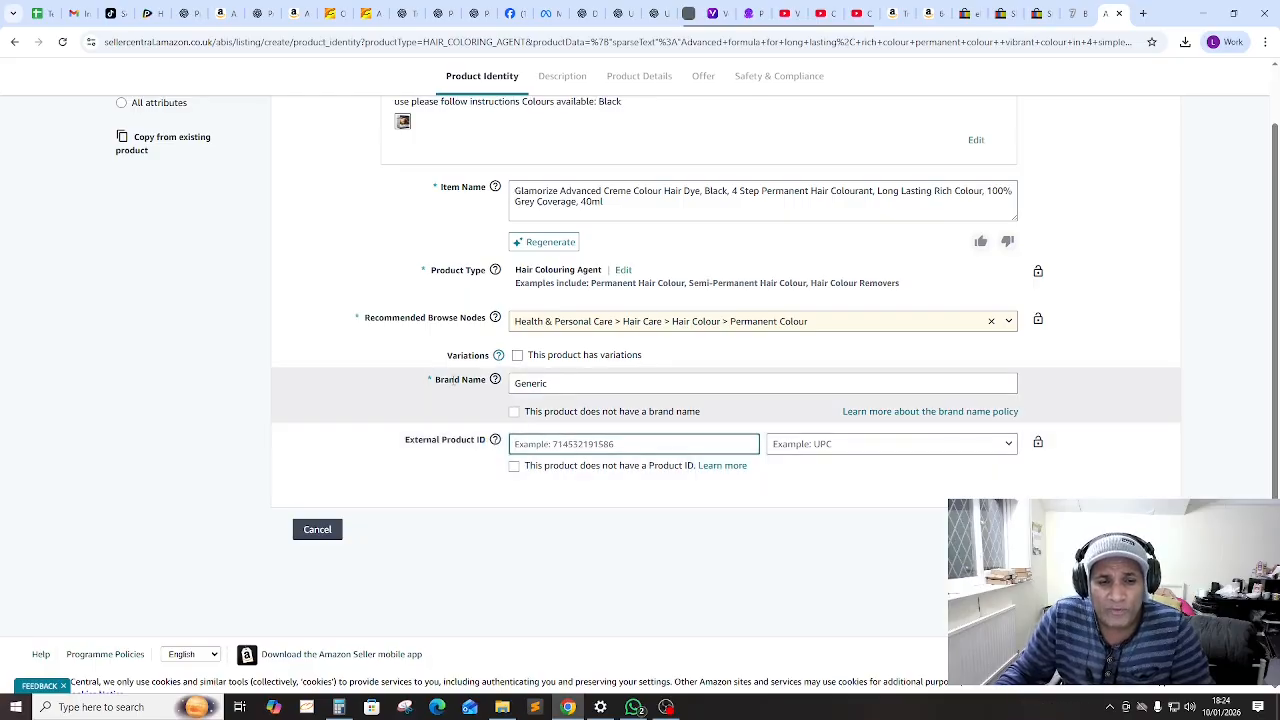
left_click_drag(436, 380, 488, 381)
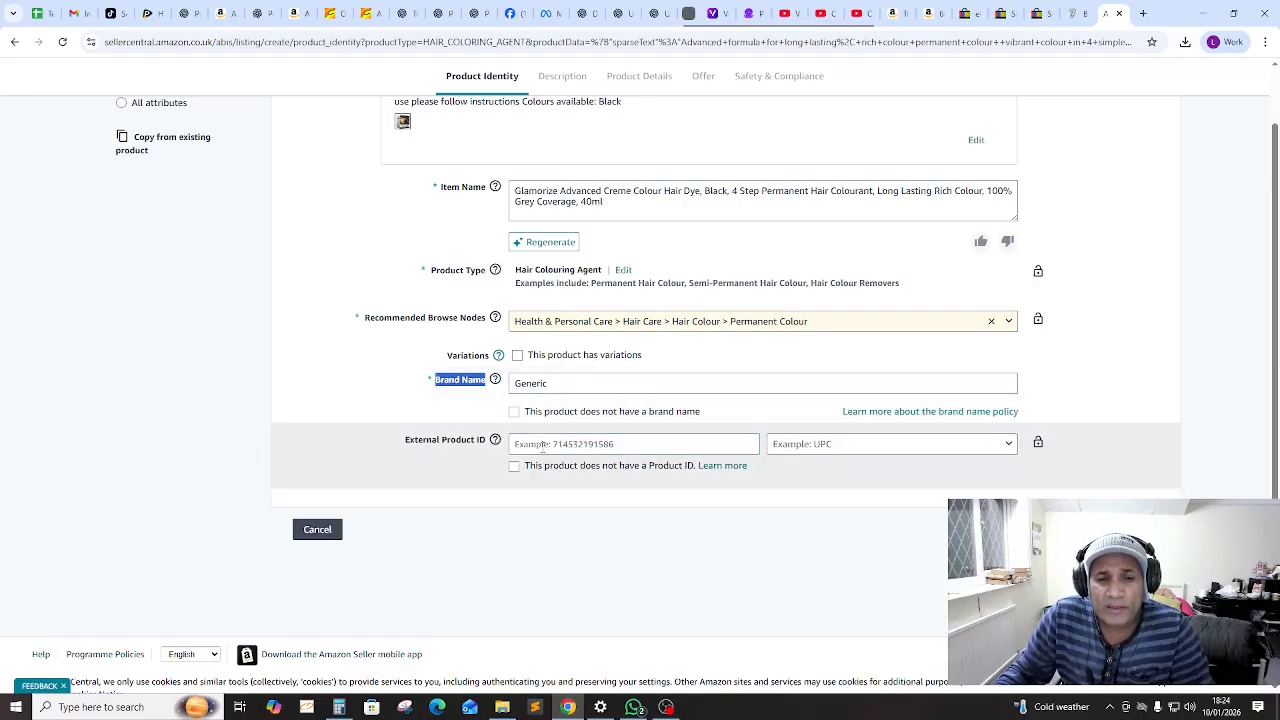
left_click(542, 447)
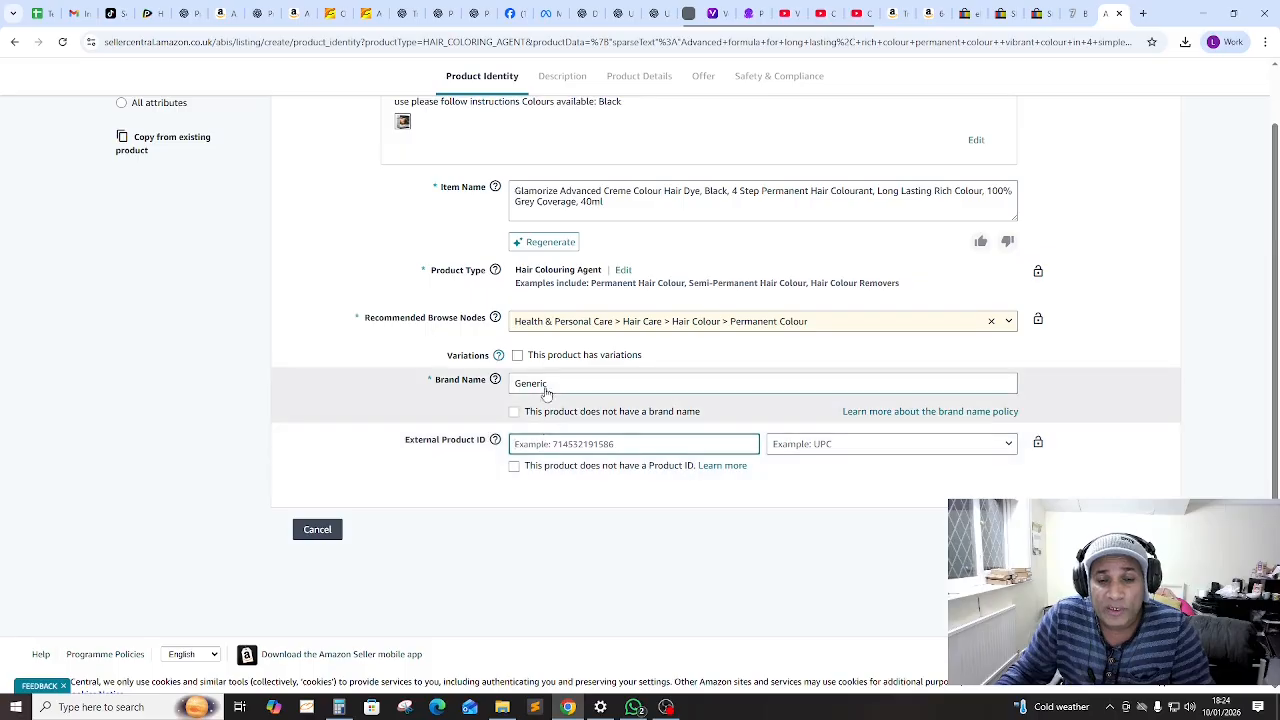
double_click(548, 385)
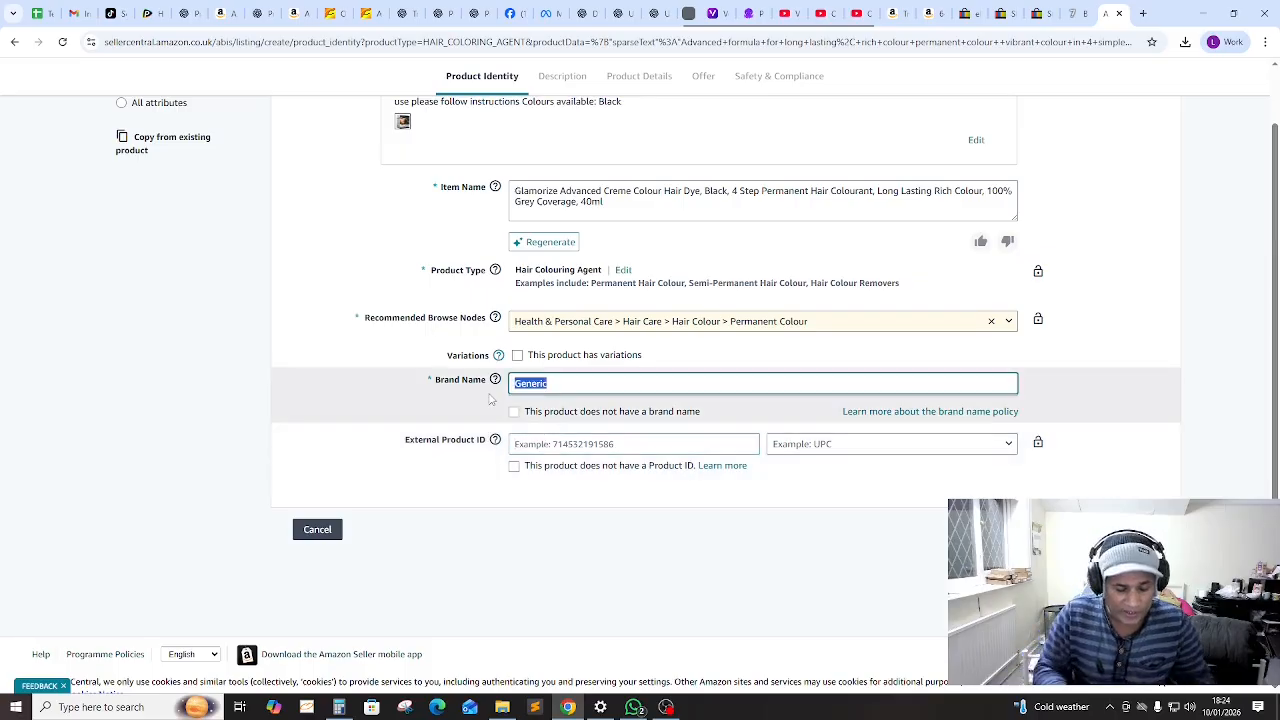
type("dell")
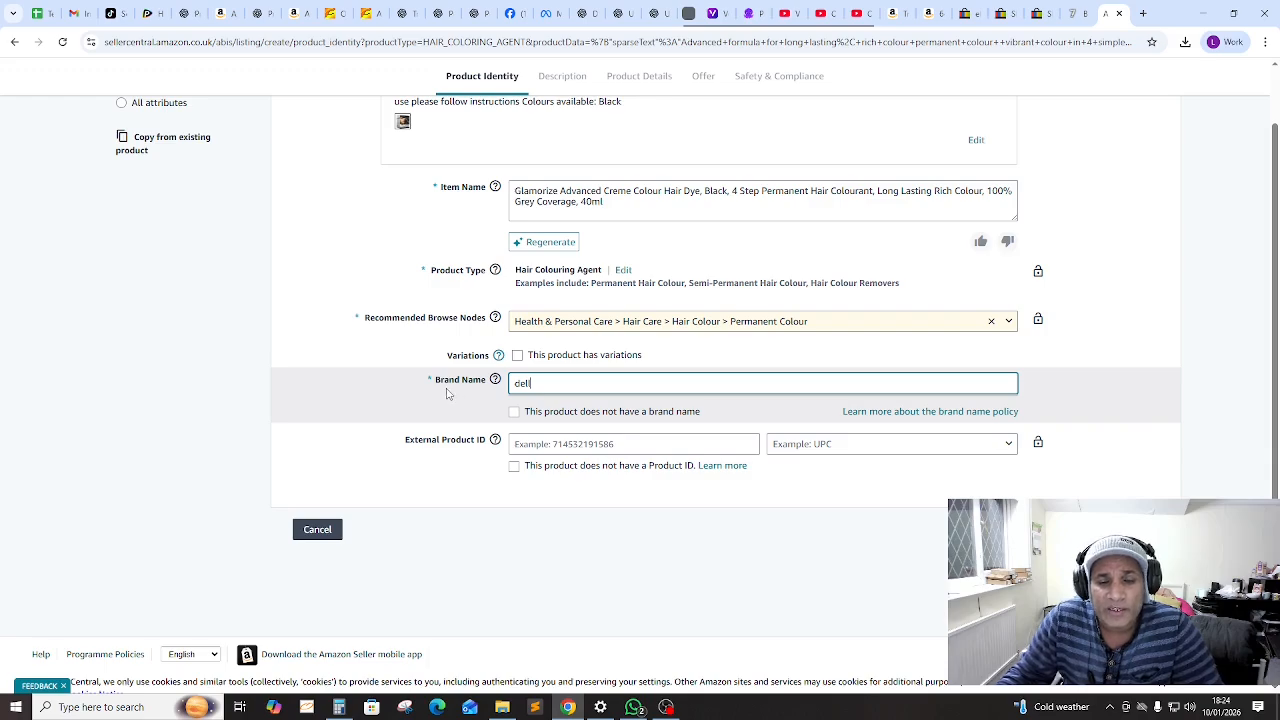
left_click(448, 395)
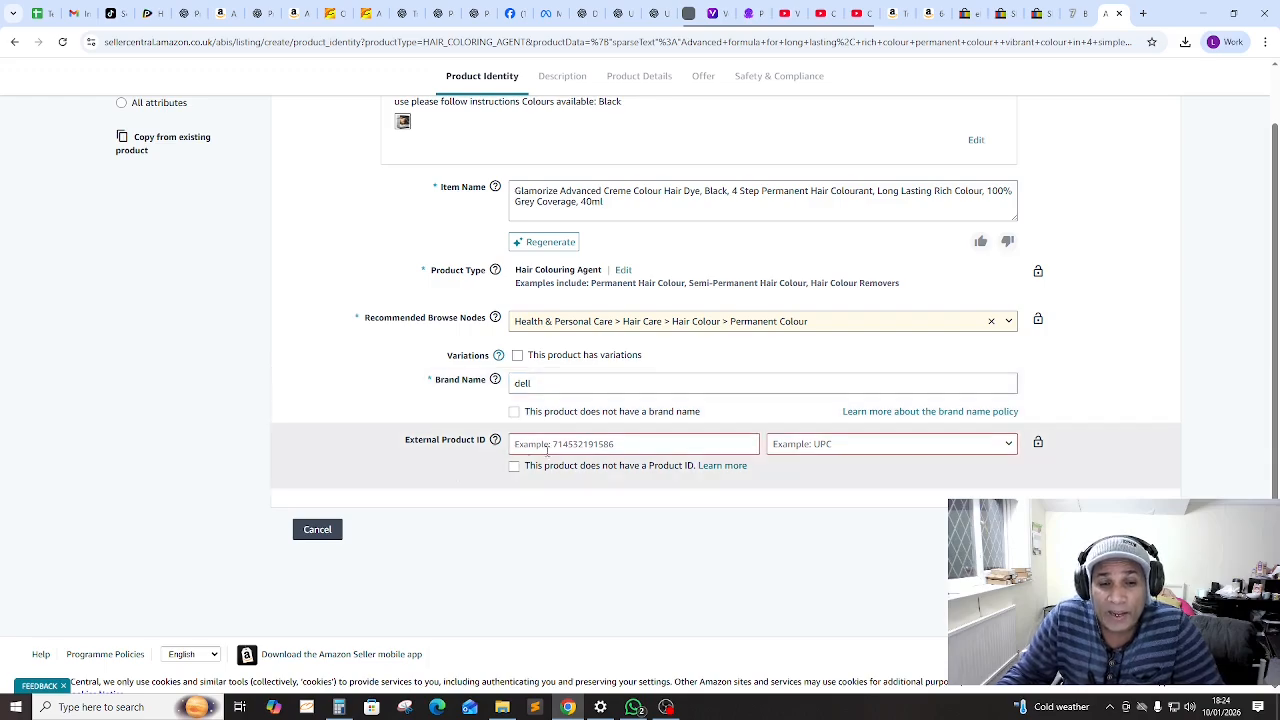
double_click(411, 439)
left_click_drag(441, 440, 497, 441)
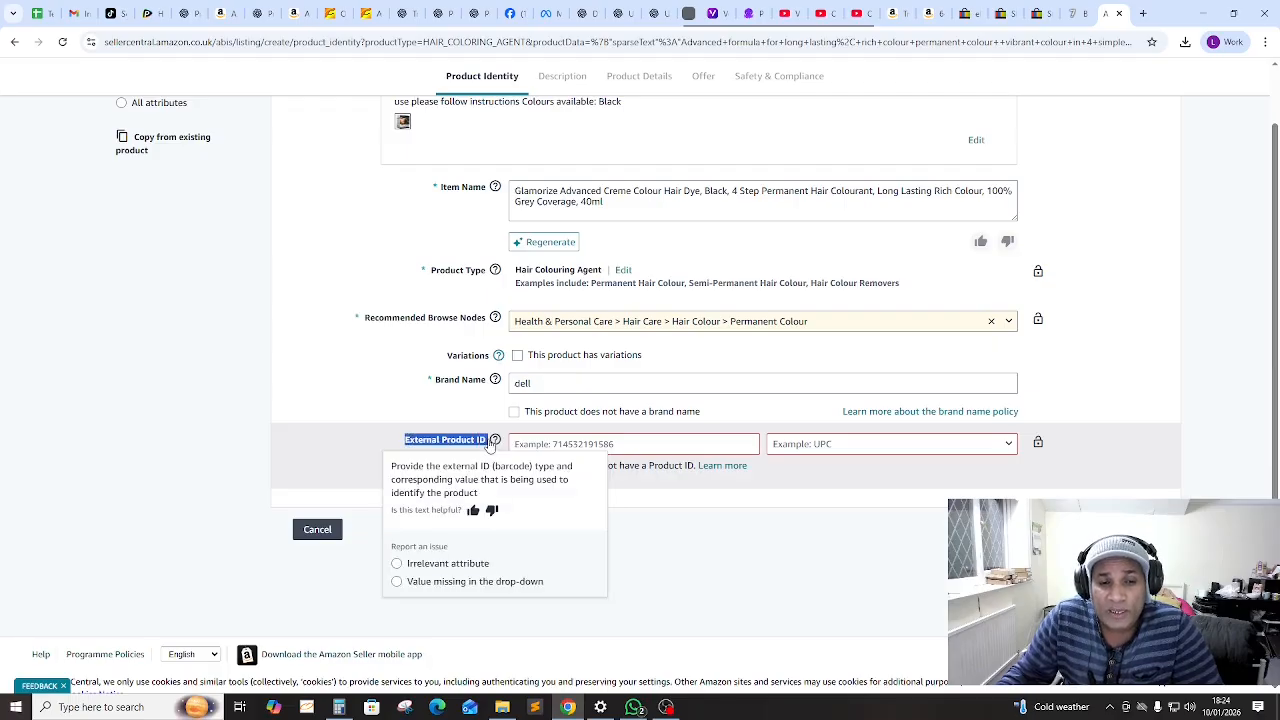
left_click(581, 521)
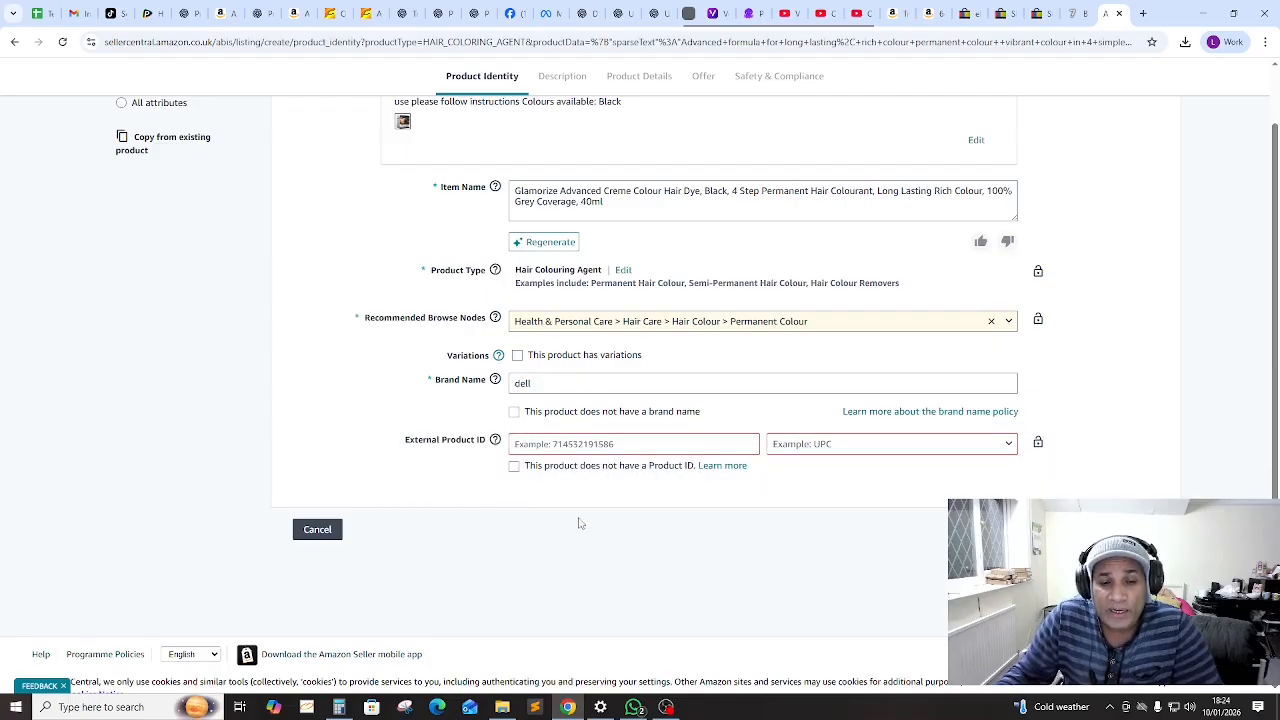
left_click(584, 443)
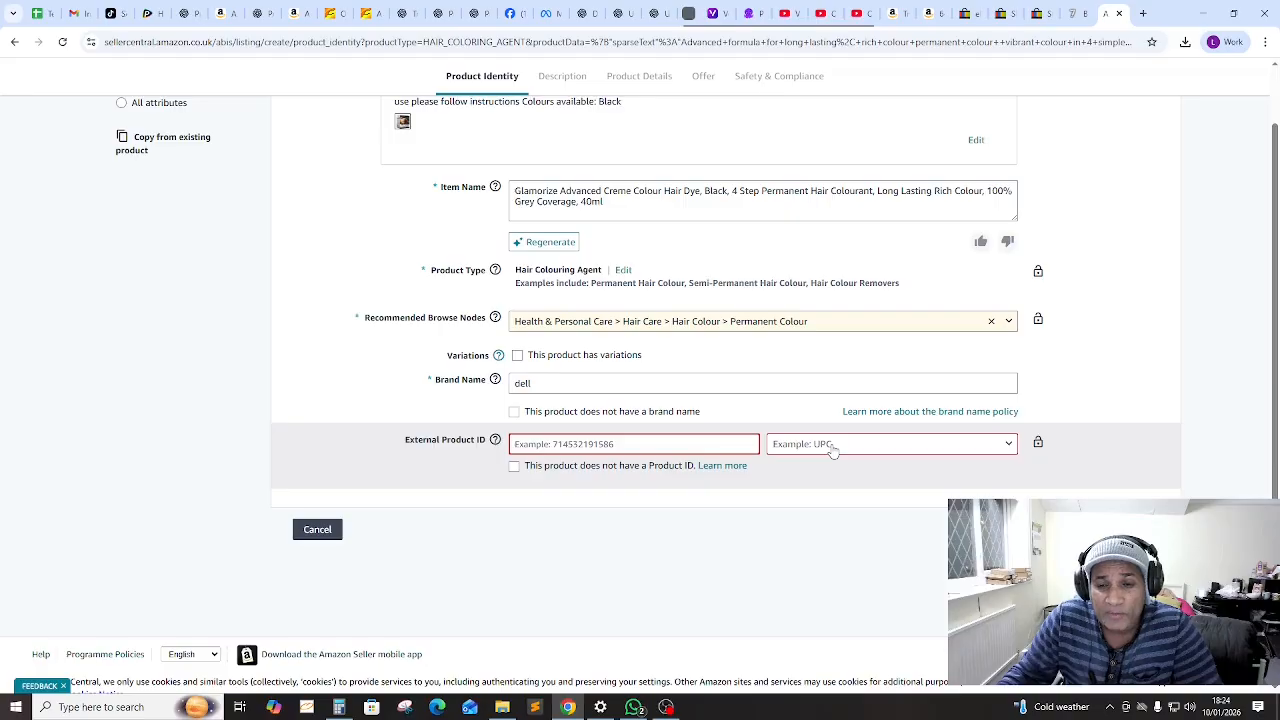
left_click(1004, 444)
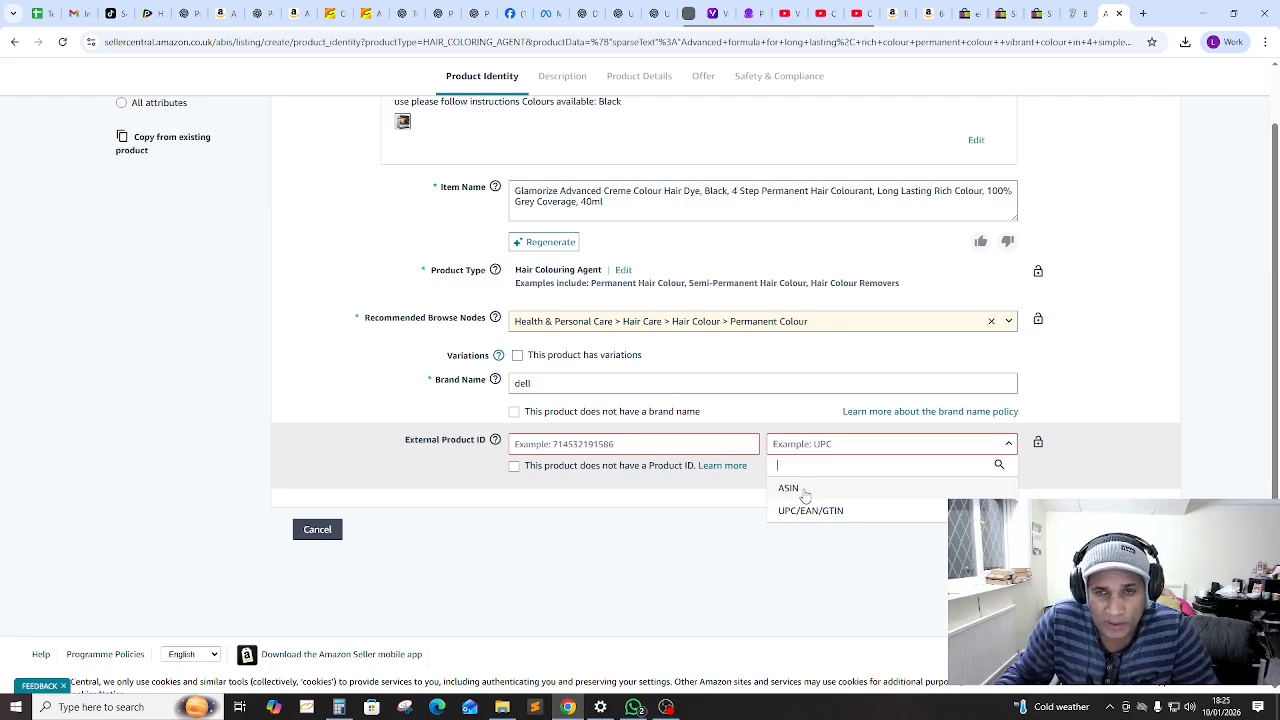
left_click(642, 441)
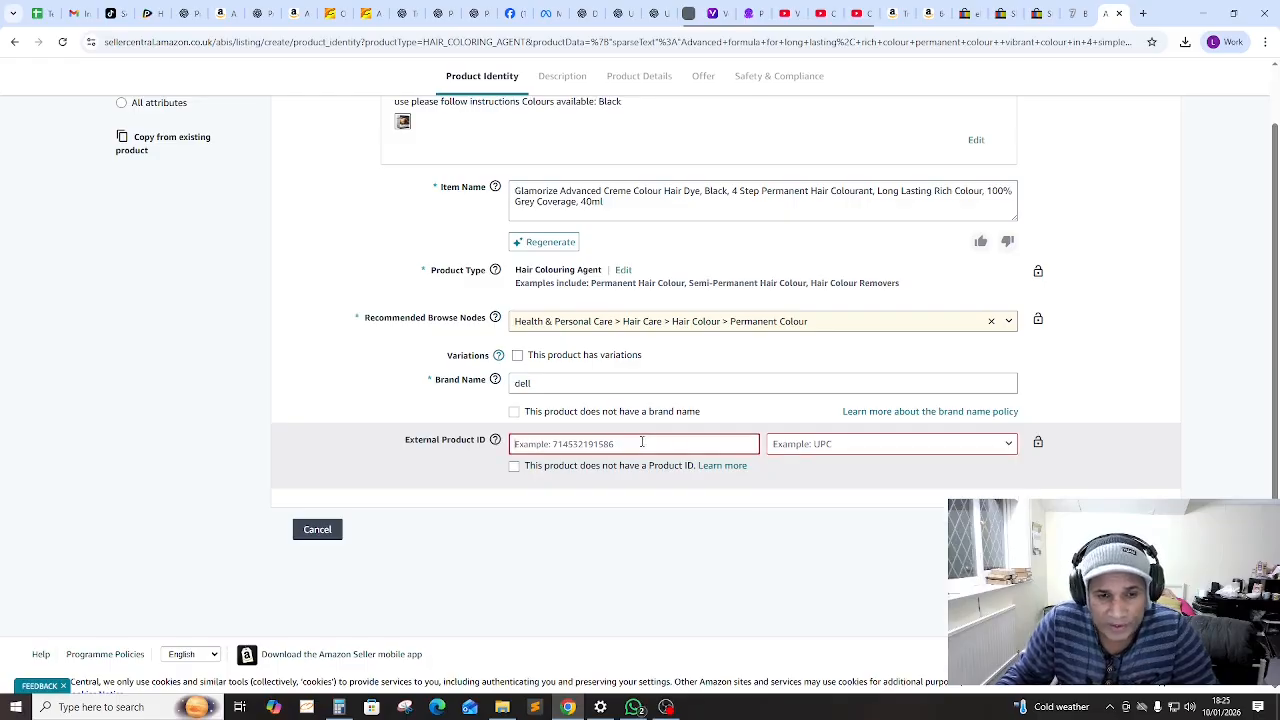
left_click(514, 413)
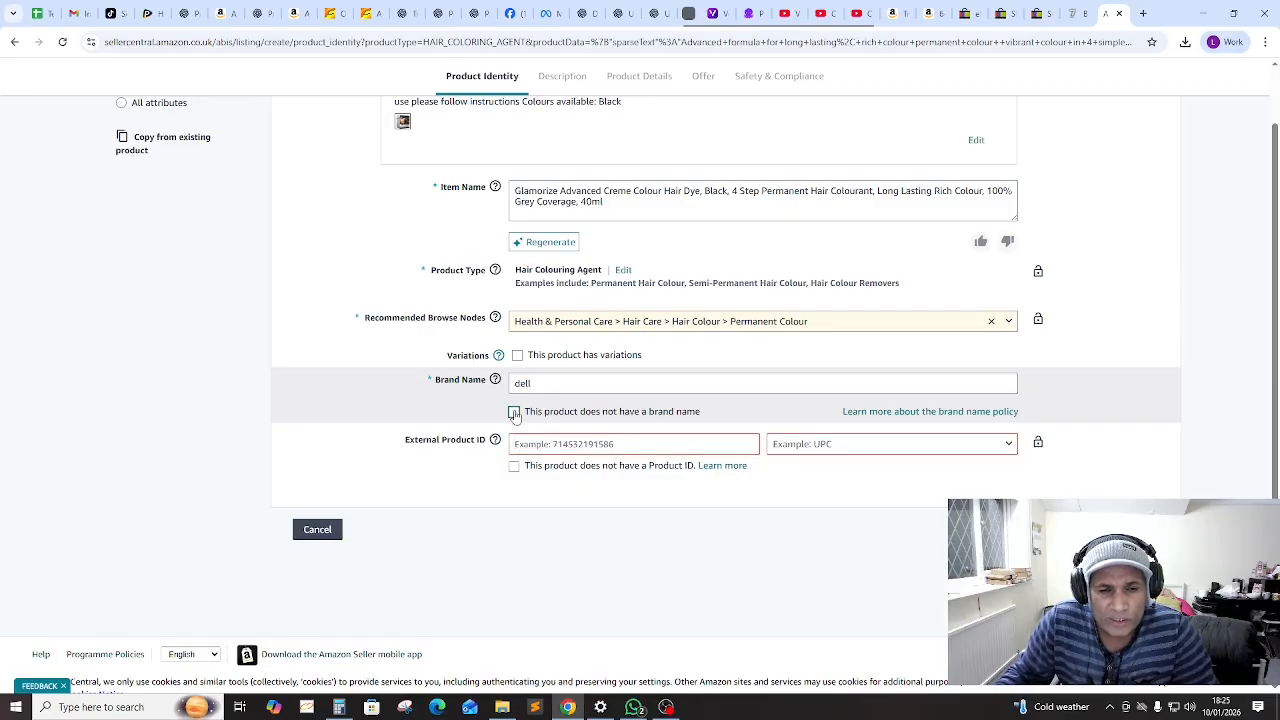
Tick 'This product does not have a brand name' and, after checking External Product ID help, 'does not have a Product ID'.
left_click(514, 414)
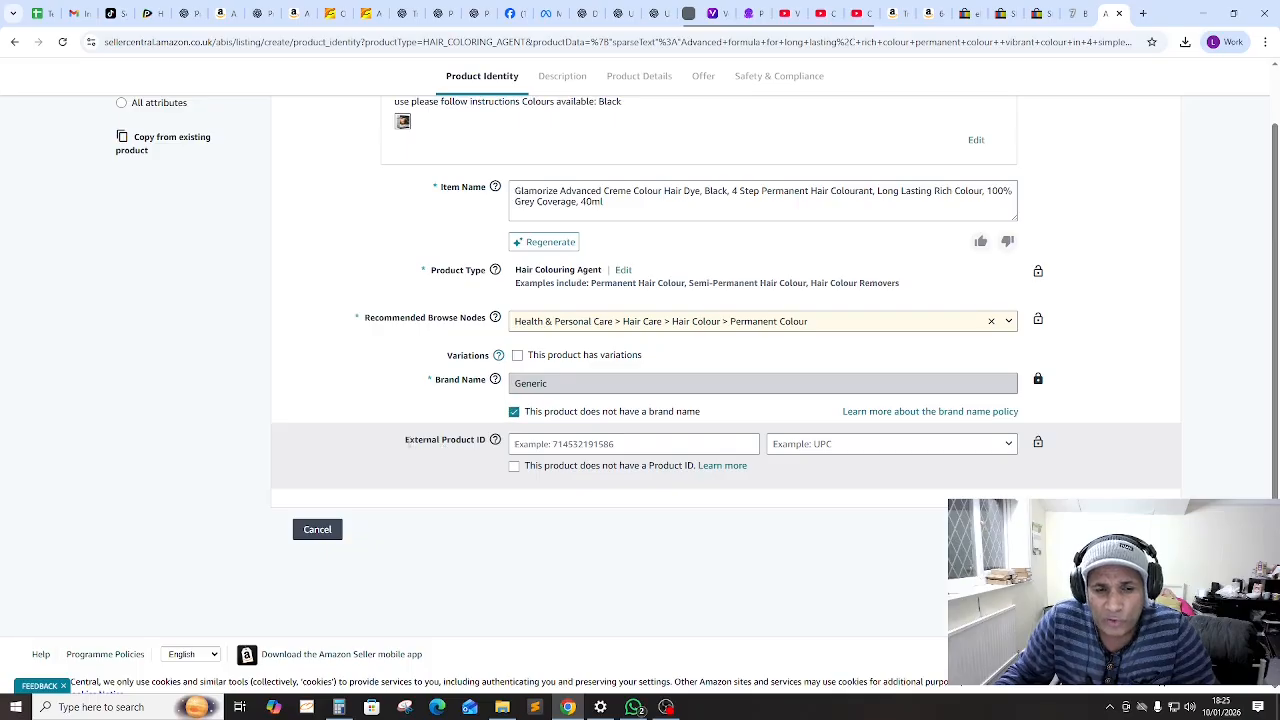
left_click_drag(406, 440, 488, 446)
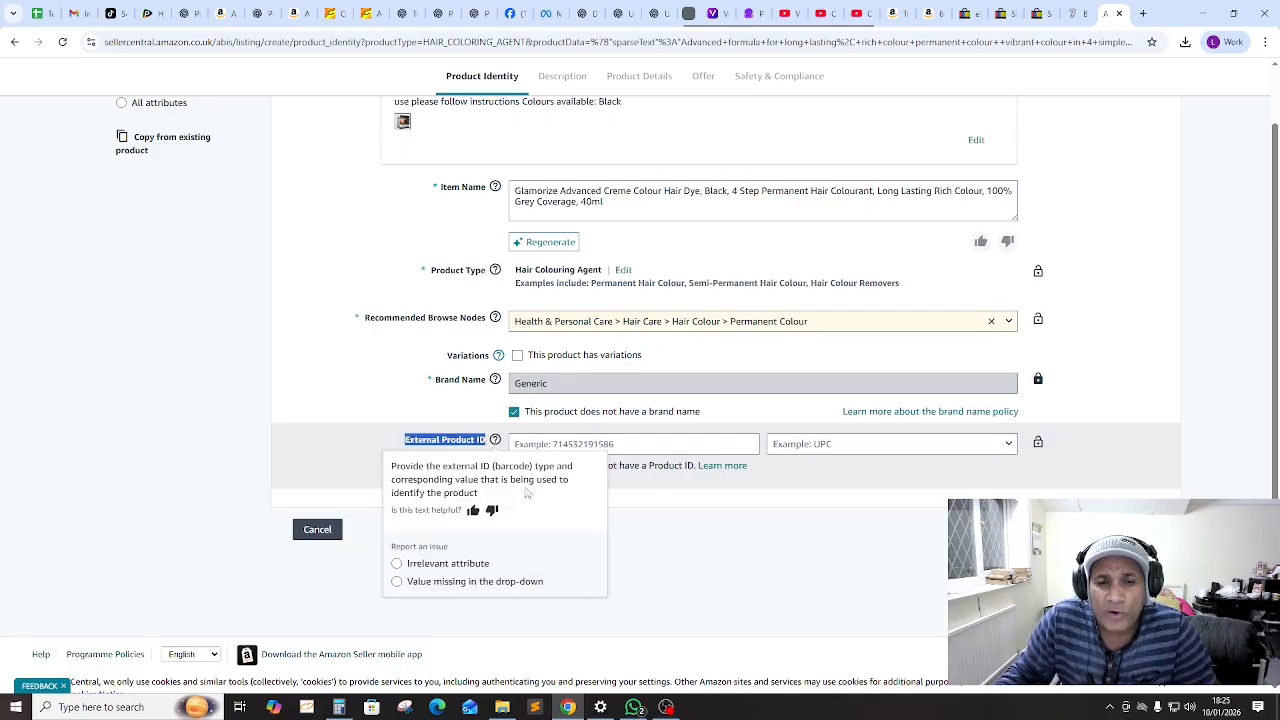
left_click(533, 486)
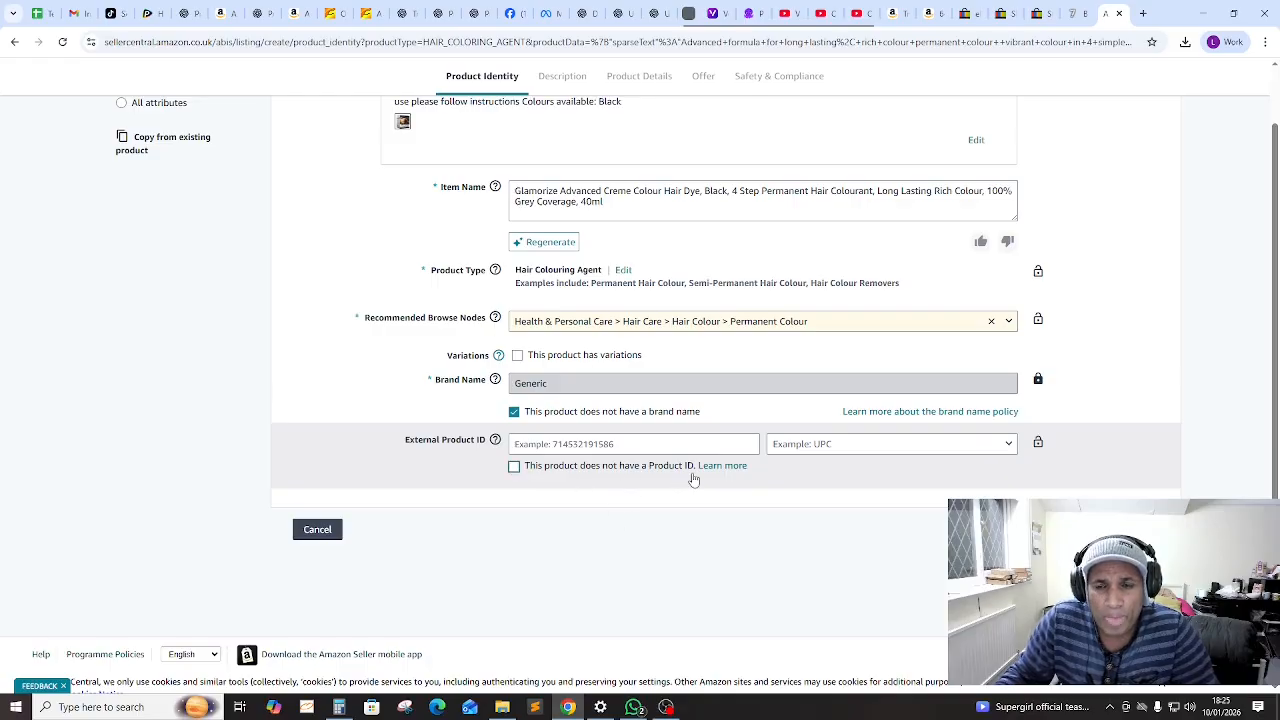
left_click(692, 474)
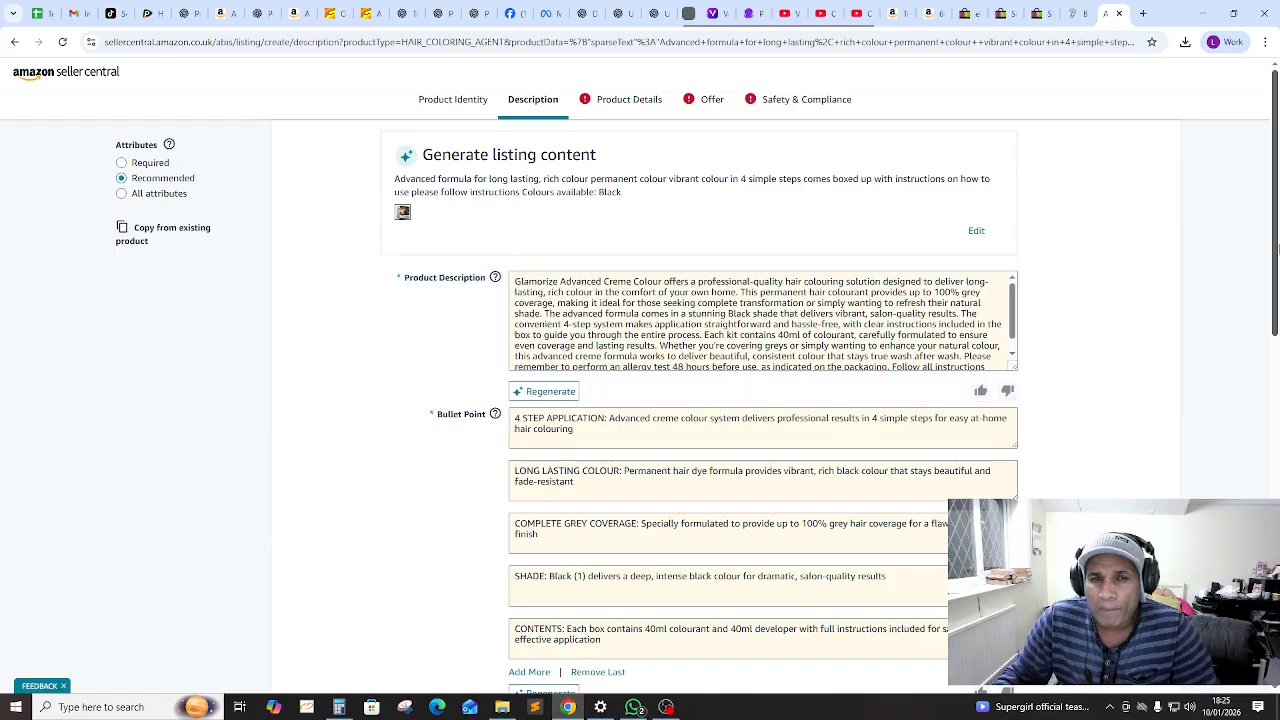
Read through the AI-generated Product Description, highlighting passages of it along the way.
mouse_move(1278, 248)
left_mouse_down()
mouse_move(1278, 264)
mouse_move(1278, 247)
left_mouse_up()
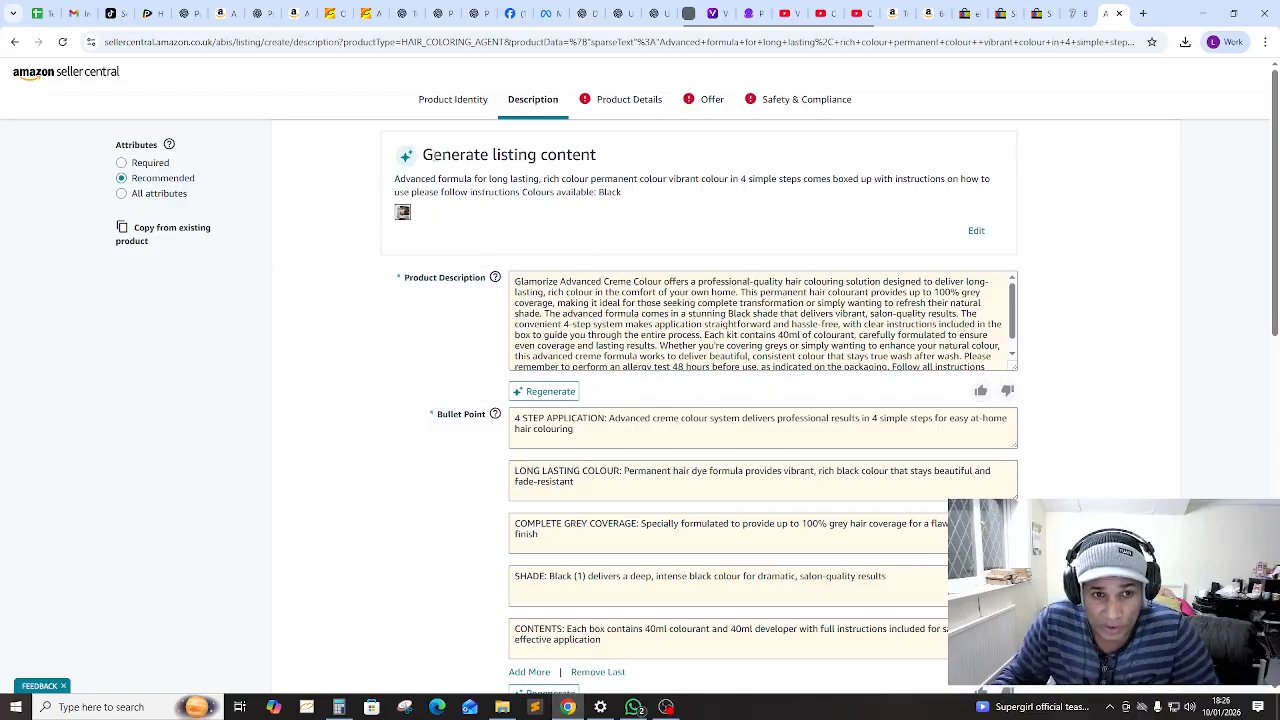
left_click_drag(423, 155, 605, 155)
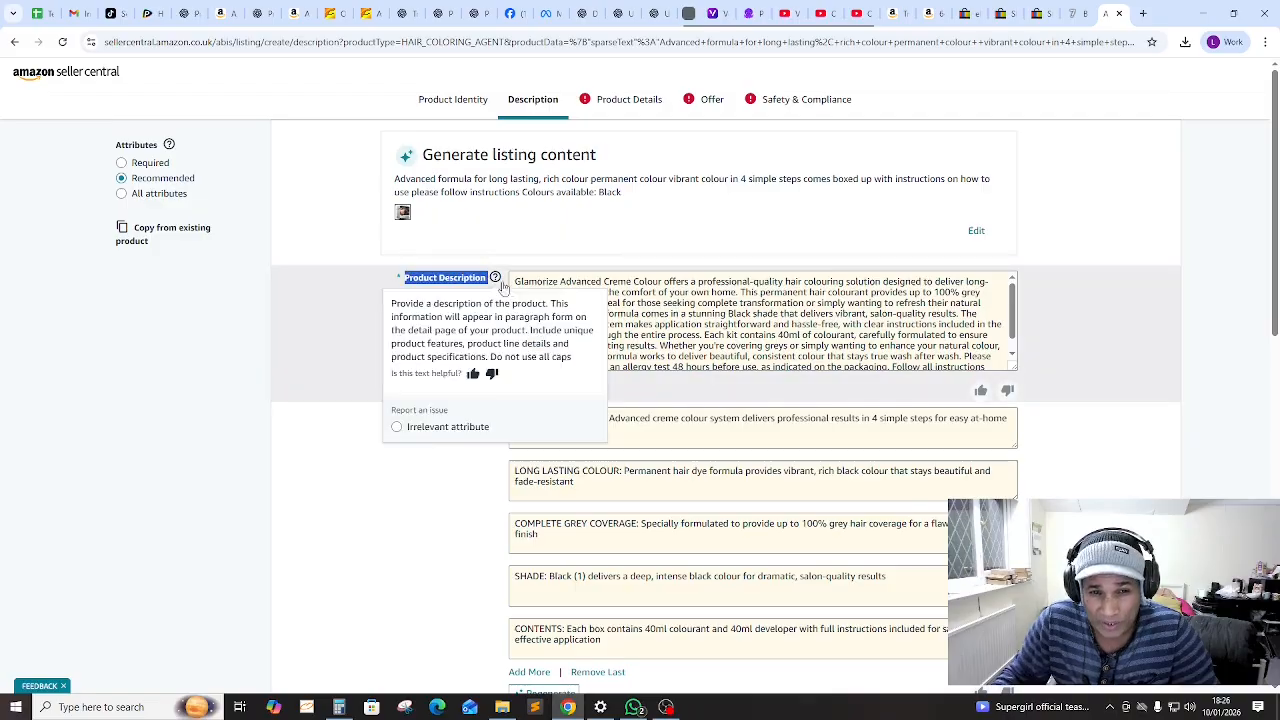
left_click(536, 284)
mouse_move(514, 283)
left_mouse_down()
mouse_move(990, 320)
mouse_move(992, 381)
left_mouse_up()
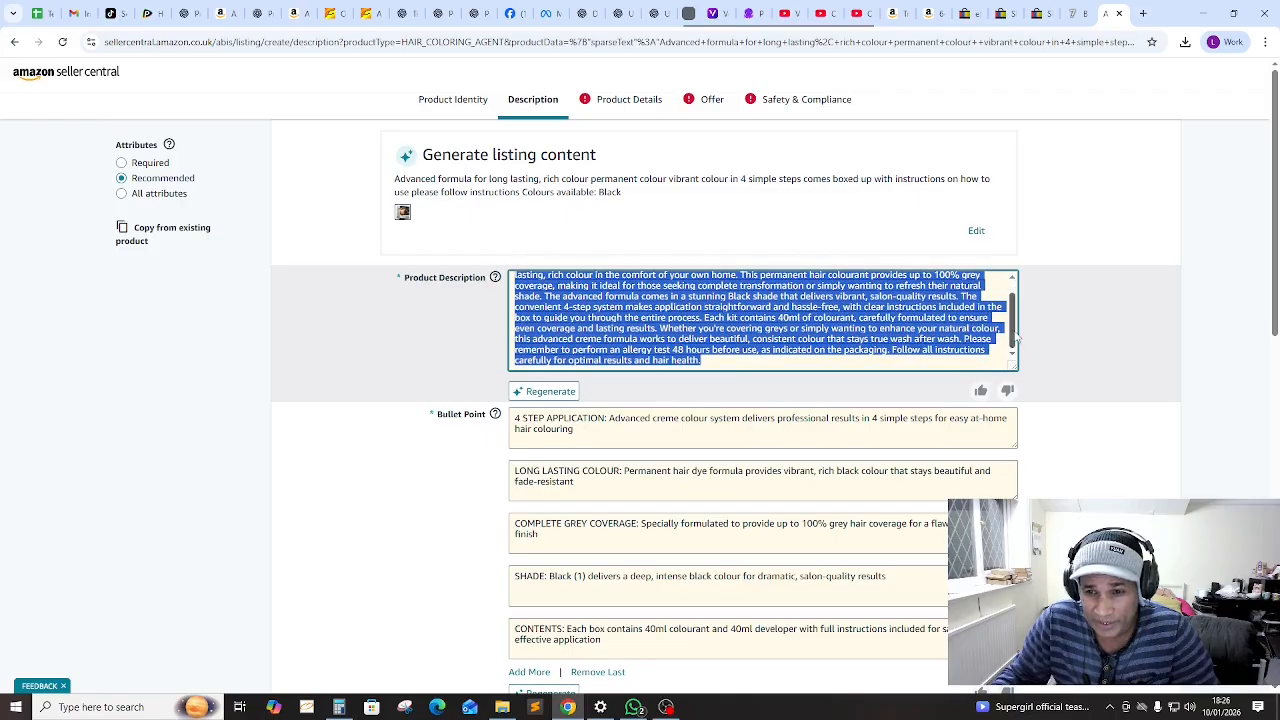
left_click_drag(1013, 333, 1028, 287)
left_click(537, 282)
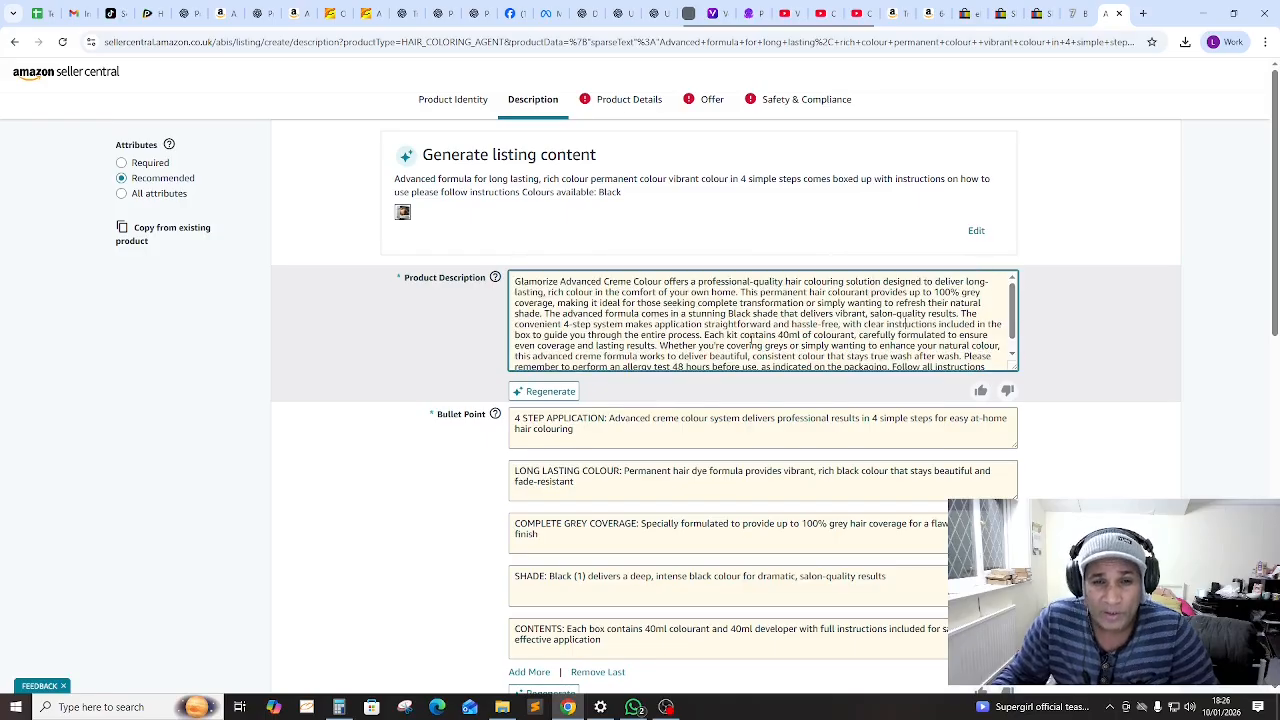
left_click_drag(514, 283, 992, 292)
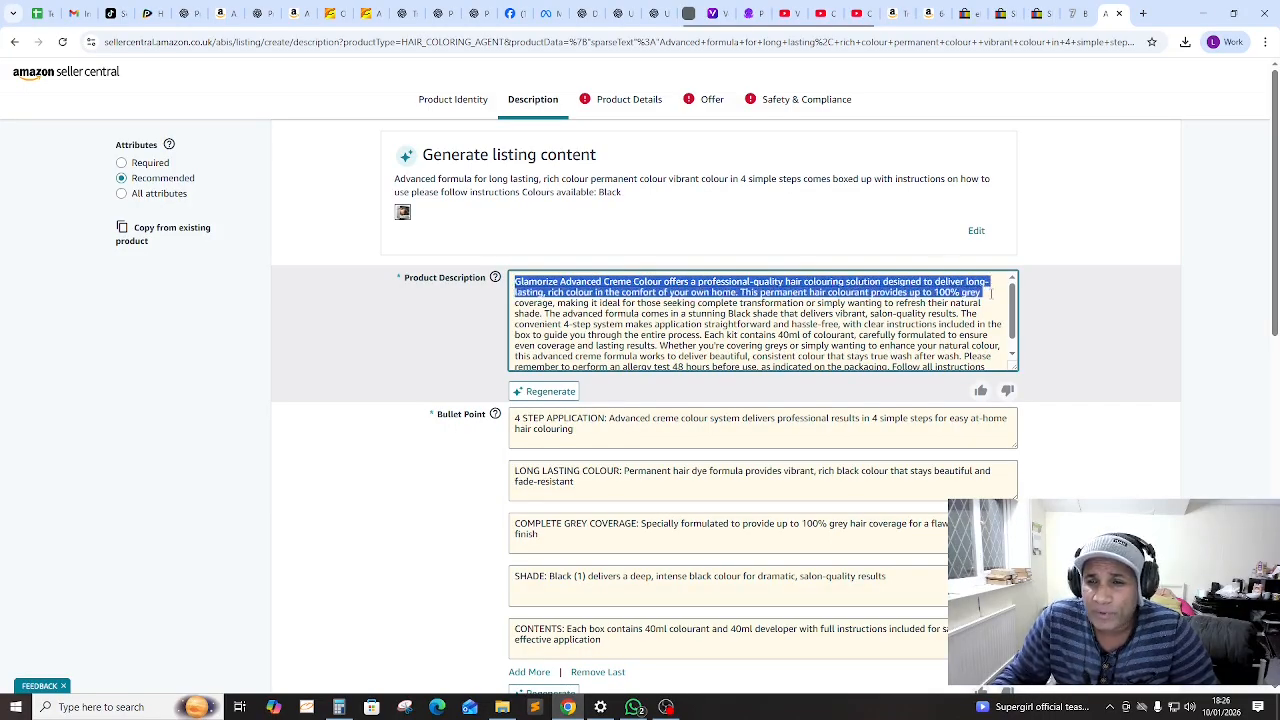
left_click_drag(992, 292, 994, 302)
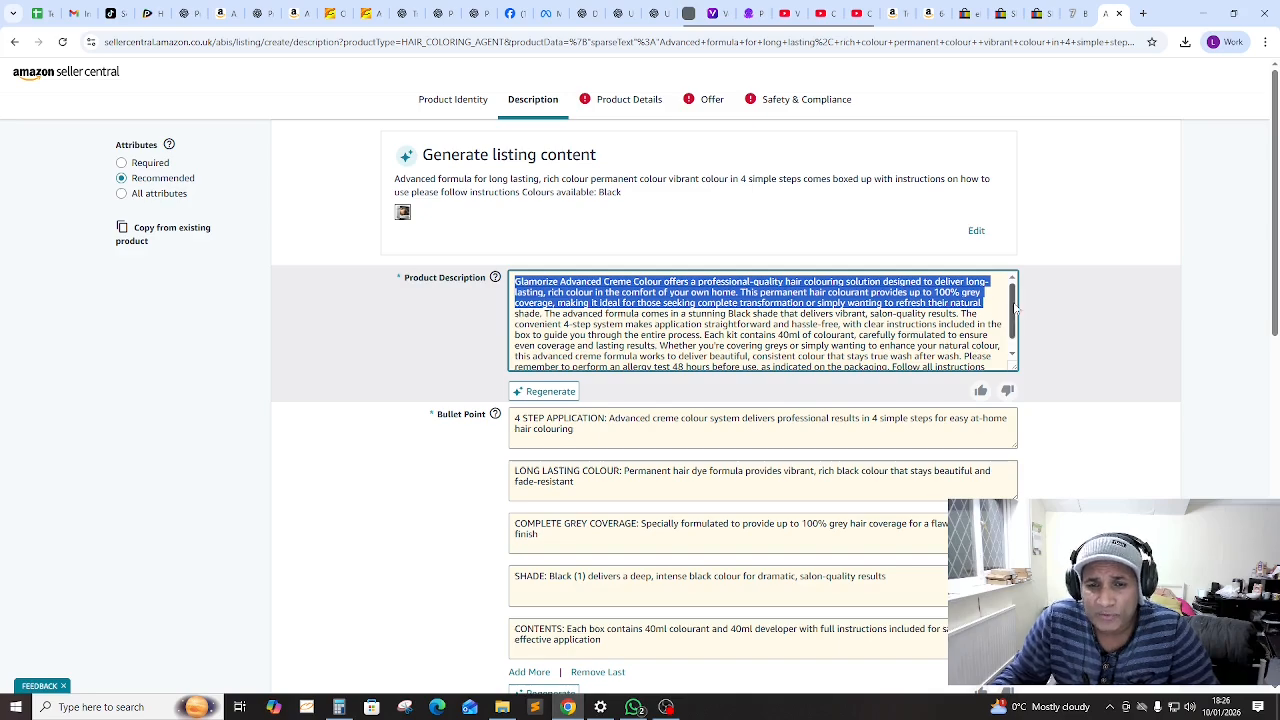
scroll(1015, 310, "down", 1)
scroll(1030, 320, "up", 1)
left_click(798, 345)
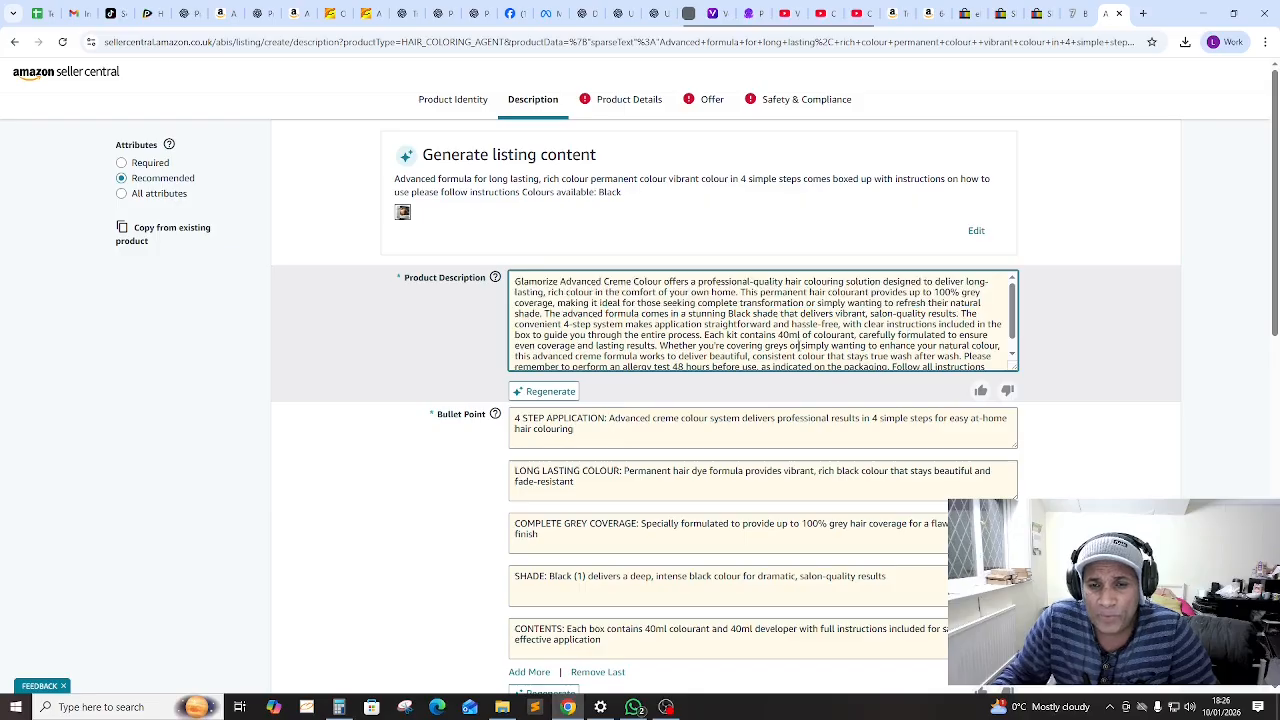
left_click_drag(515, 282, 860, 345)
left_click(858, 350)
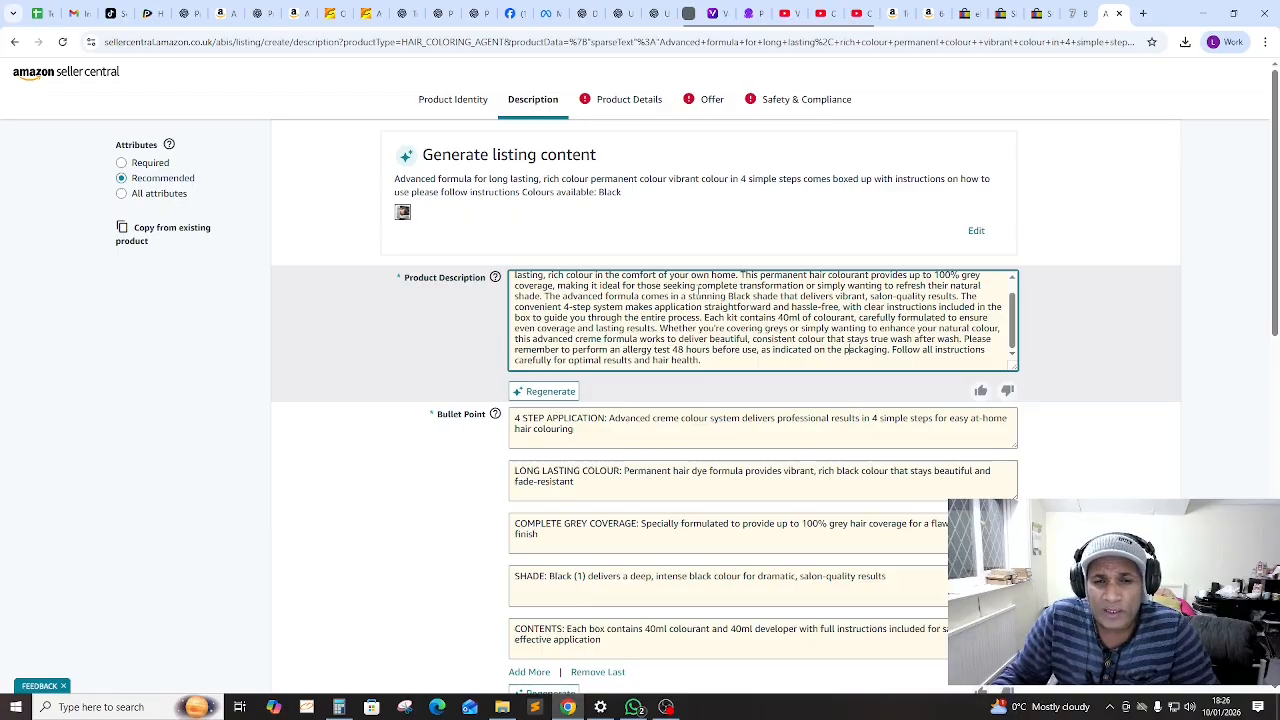
left_click_drag(698, 288, 849, 378)
left_click(816, 329)
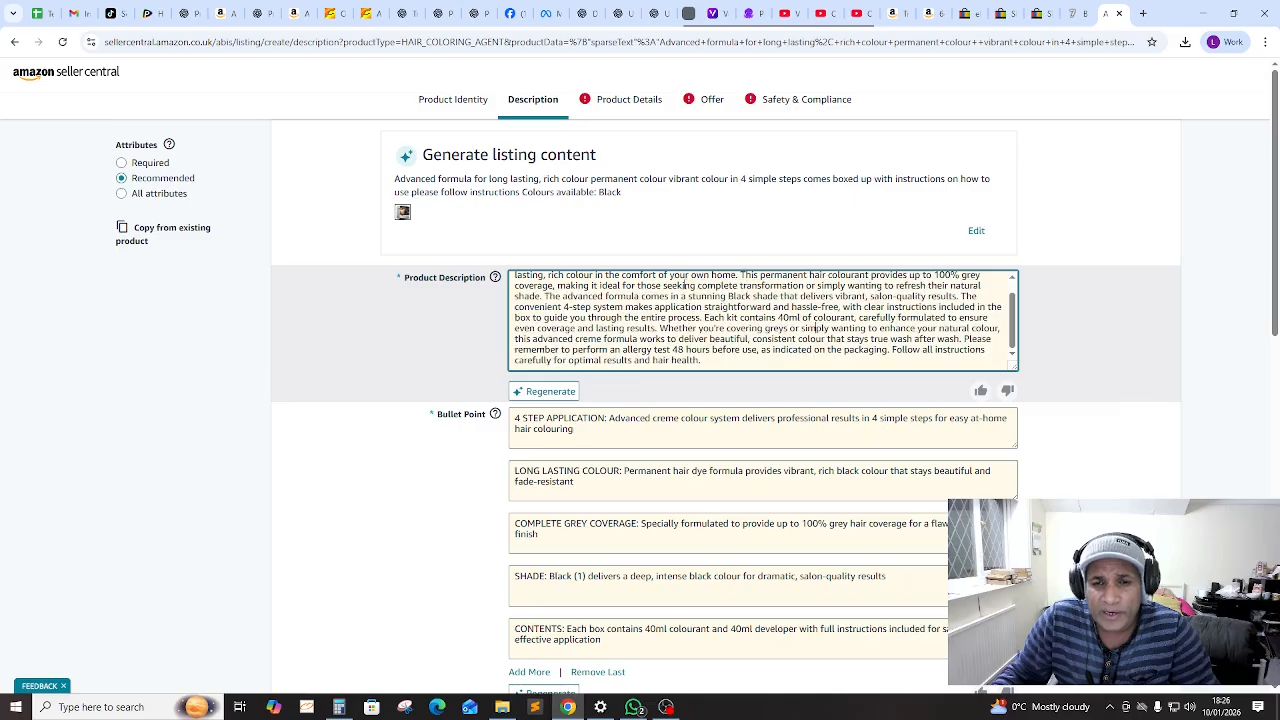
left_click_drag(685, 286, 765, 307)
left_click(763, 307)
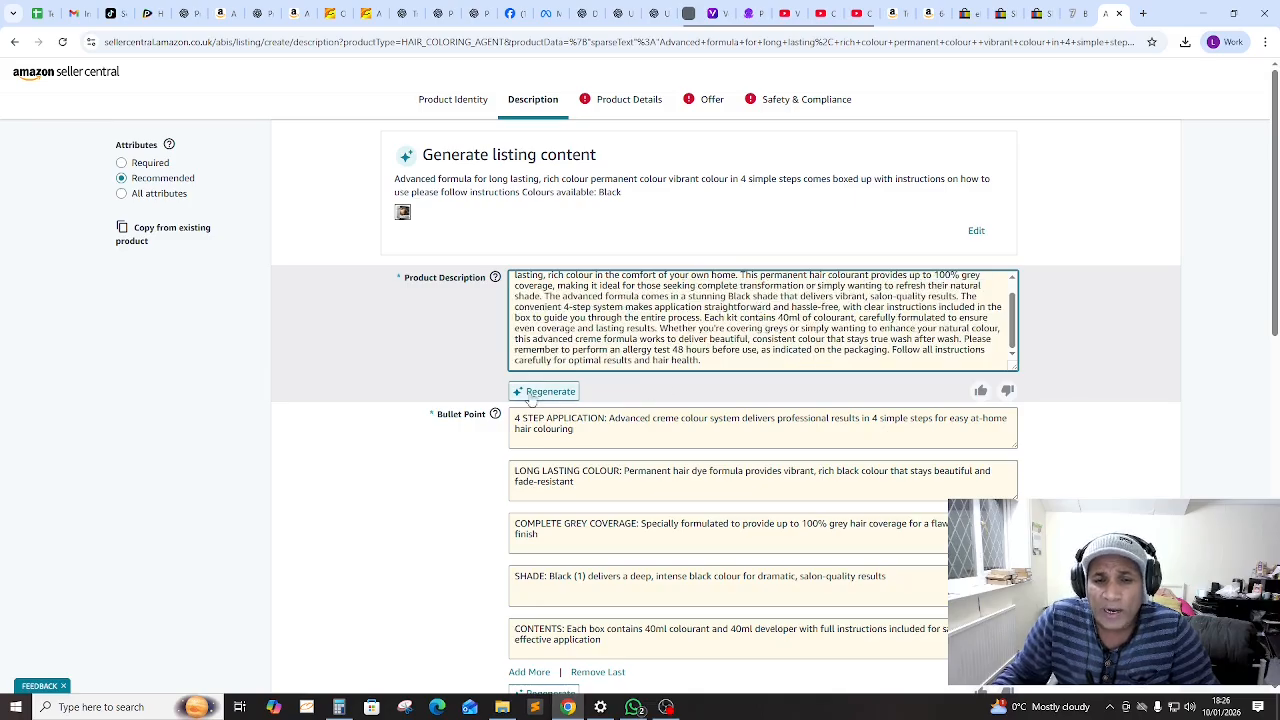
Regenerate the product description and scroll down to the Bullet Point fields.
left_click(530, 392)
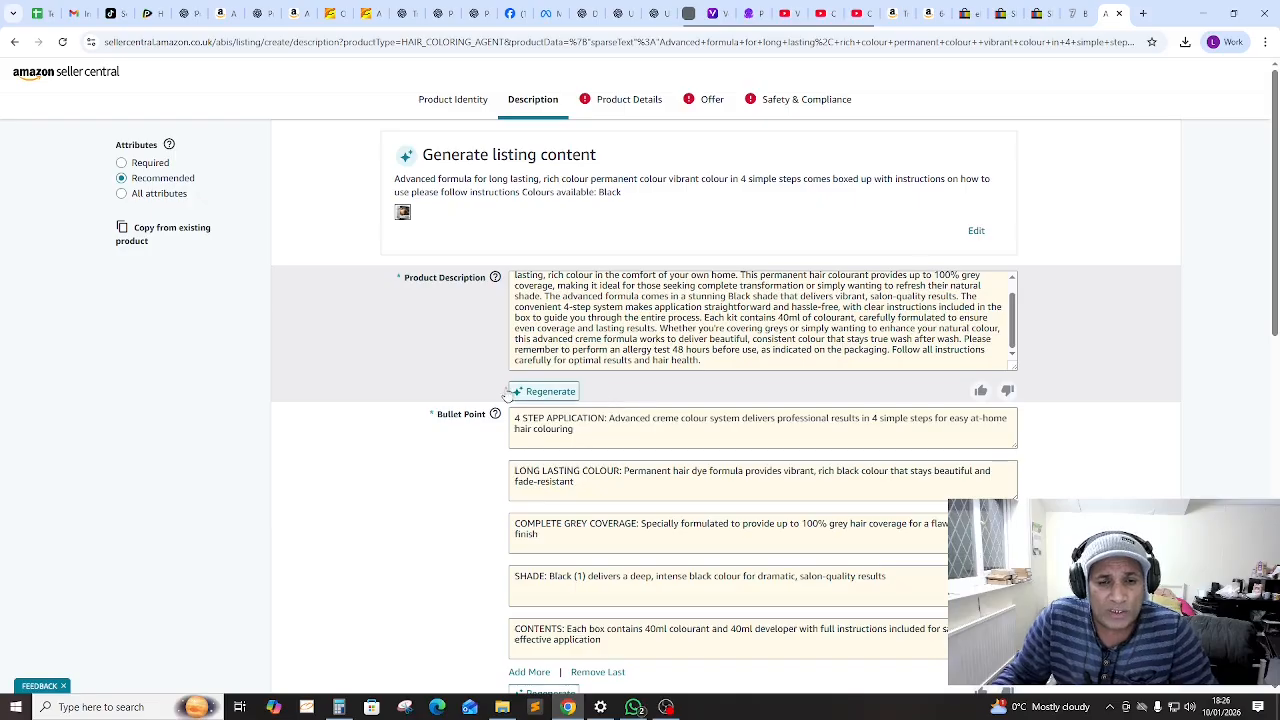
left_click_drag(405, 277, 490, 286)
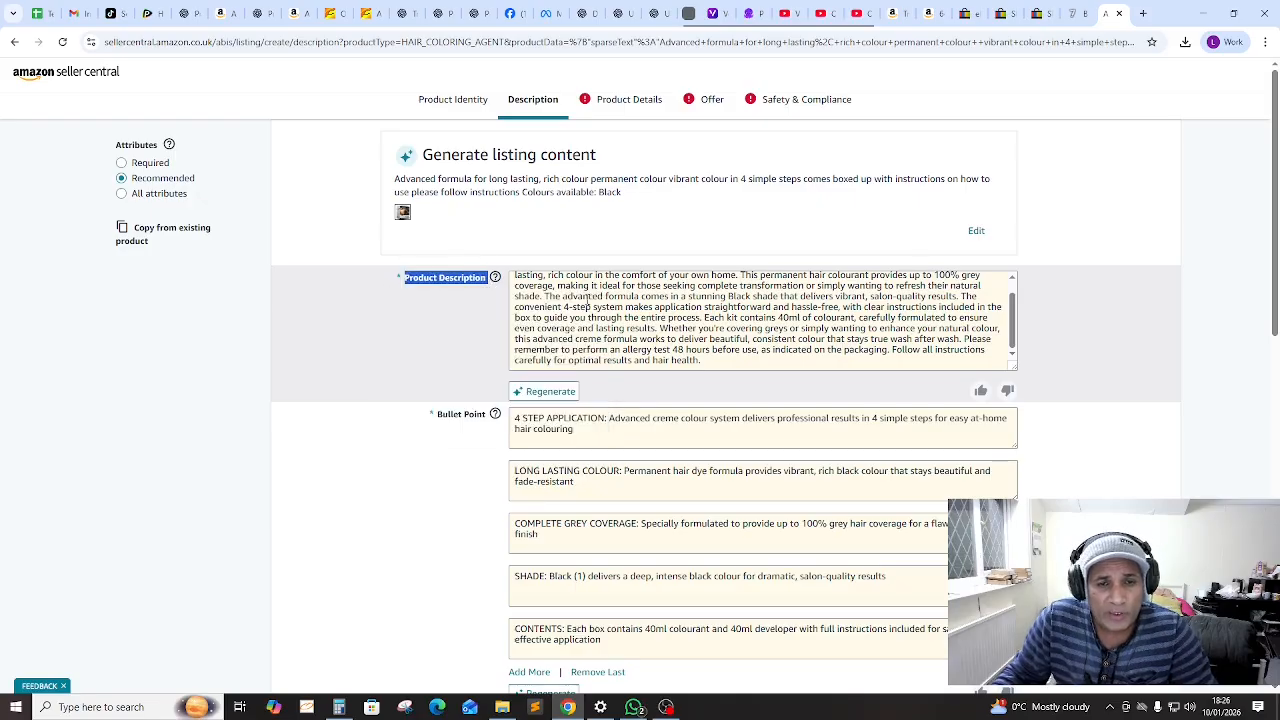
left_click(618, 296)
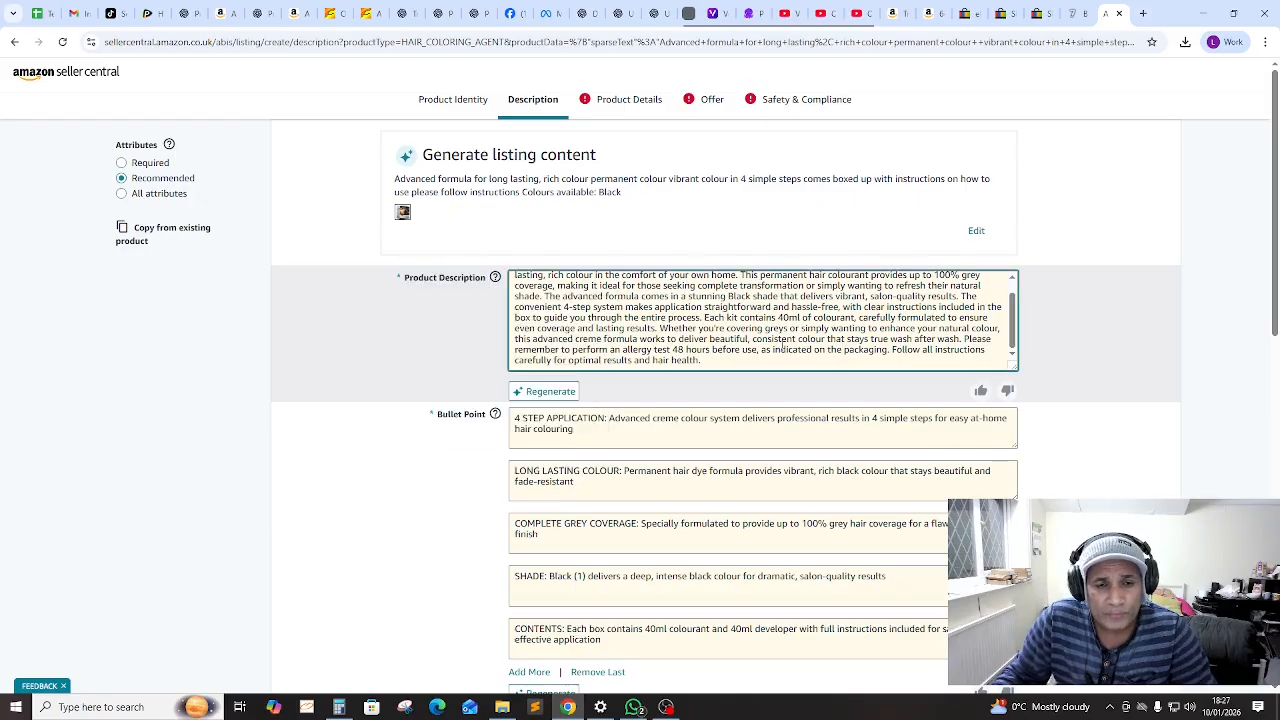
scroll(480, 280, "down", 2)
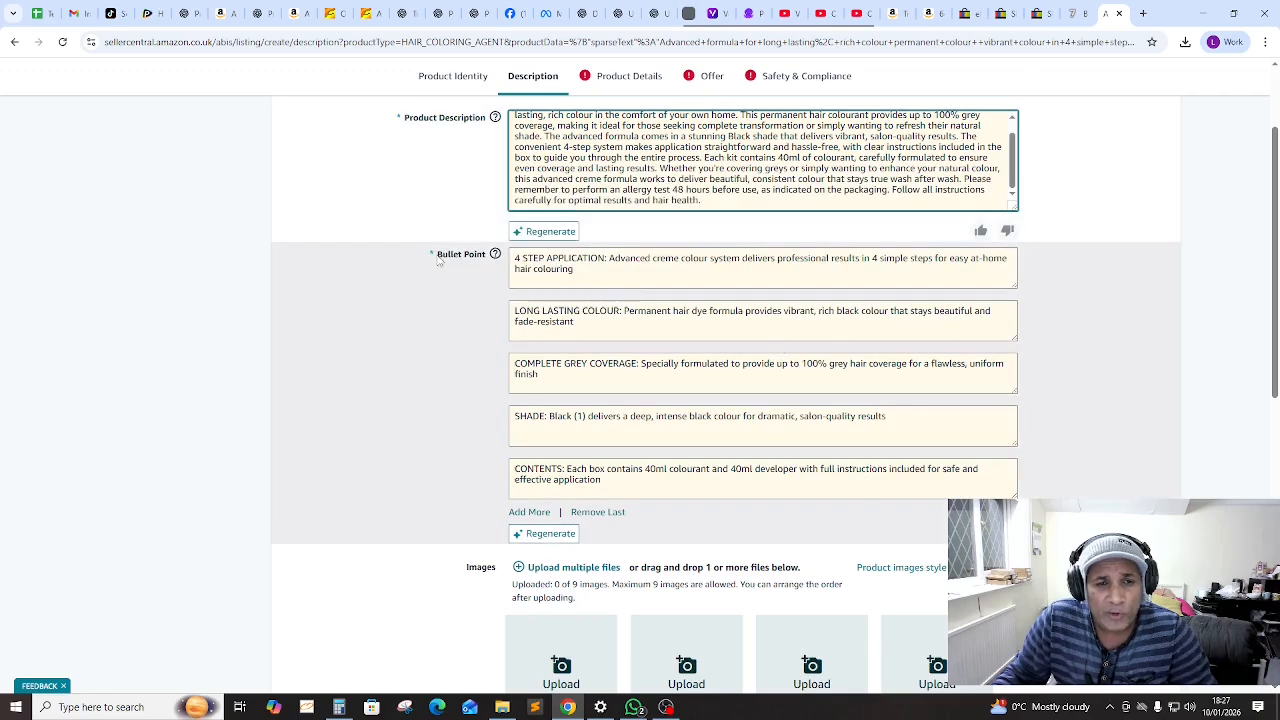
left_click_drag(438, 257, 486, 256)
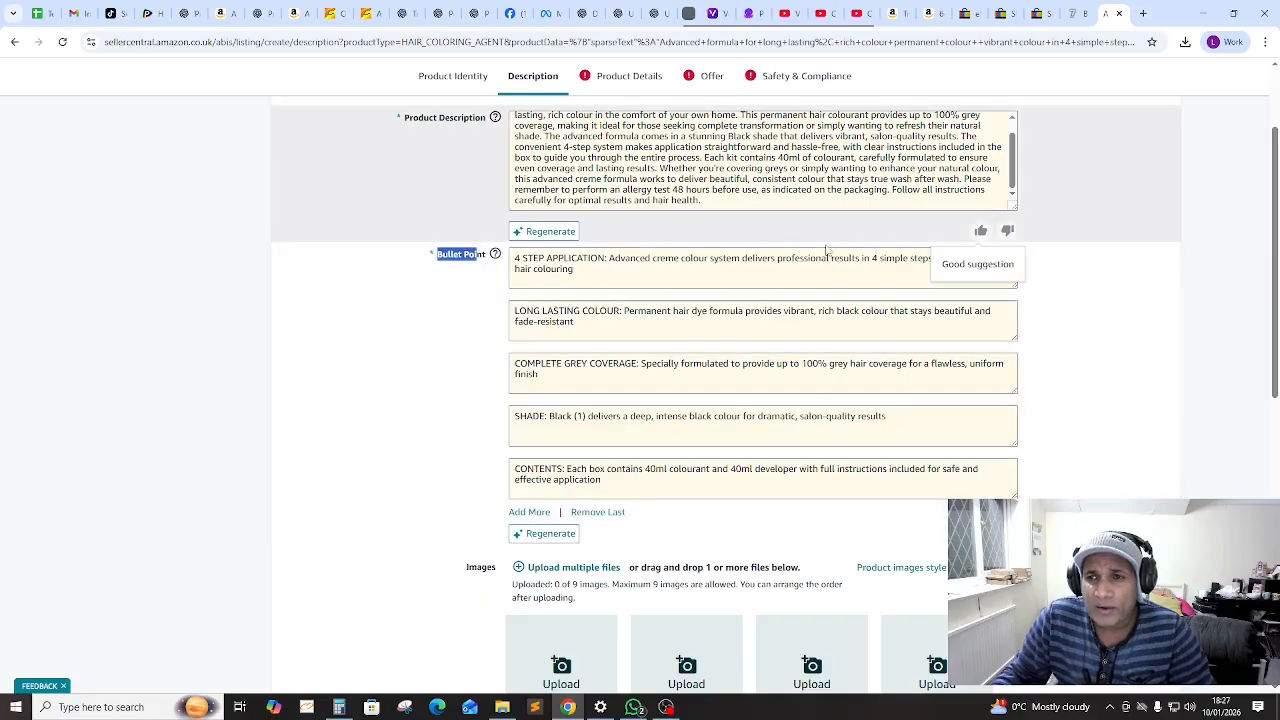
Load the Amazon.co.uk page for the 64 pcs stationery set in a new tab.
left_click(1144, 20)
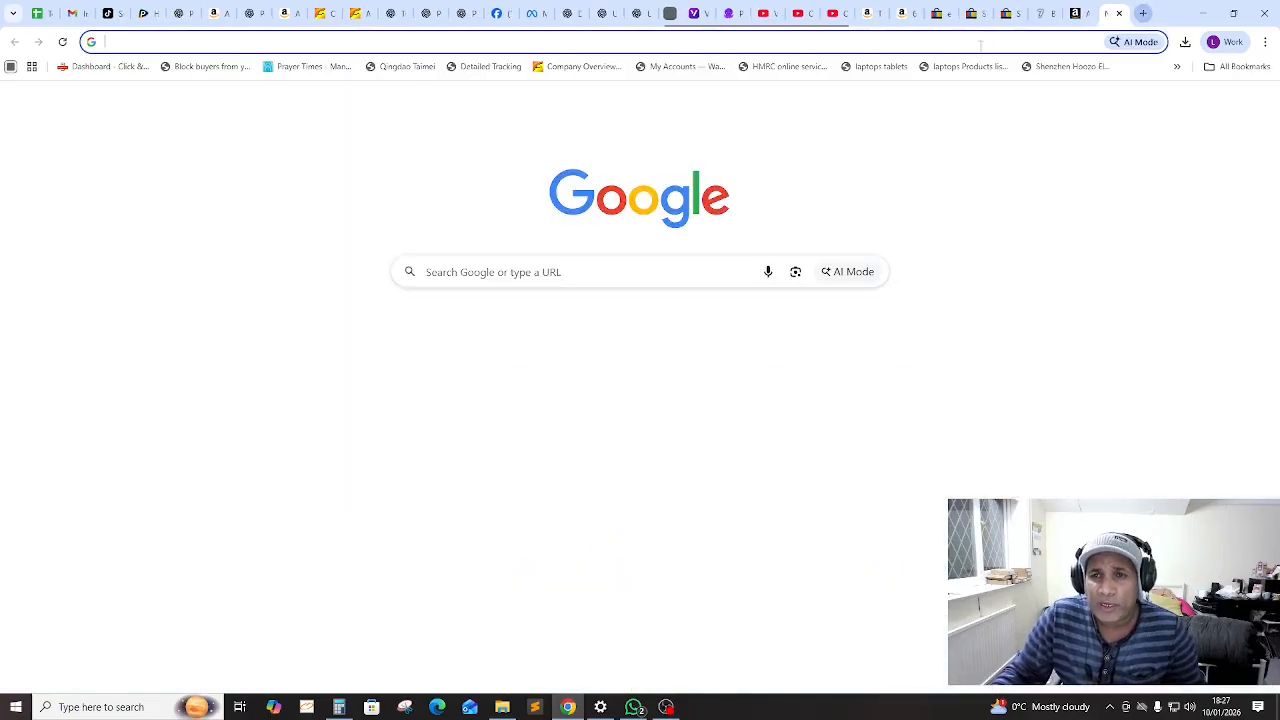
left_click(966, 44)
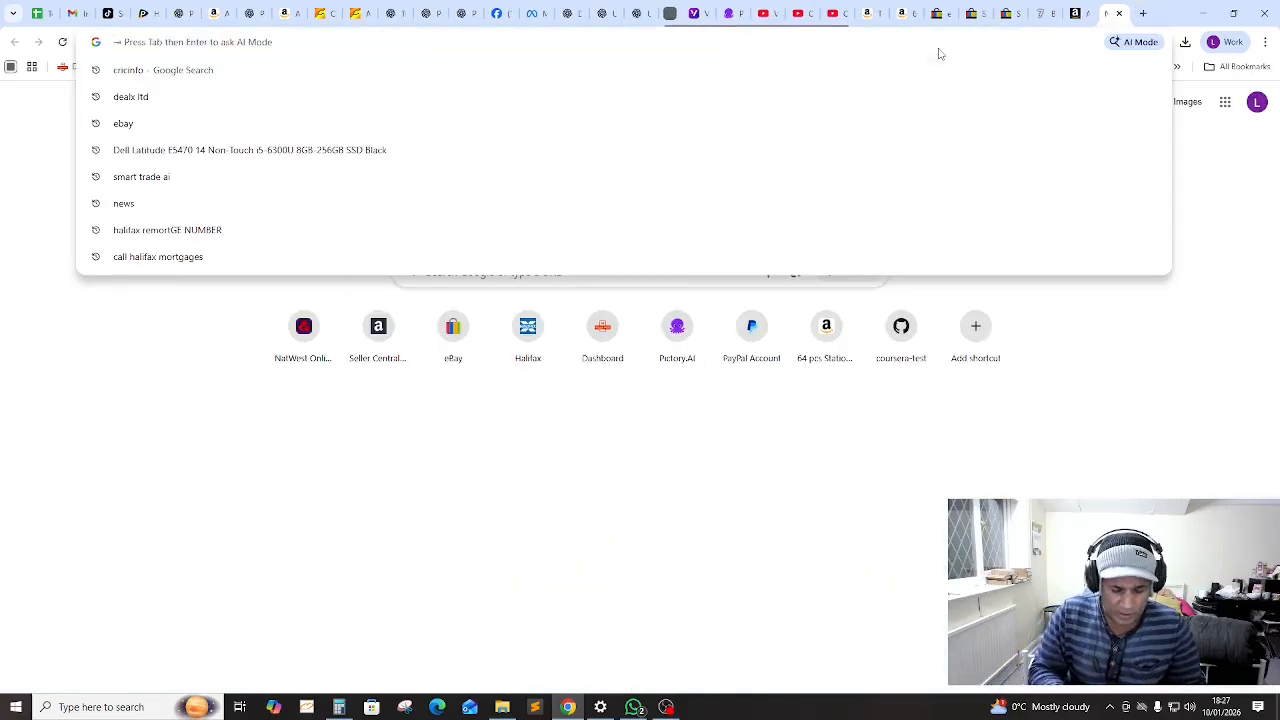
type("amazon")
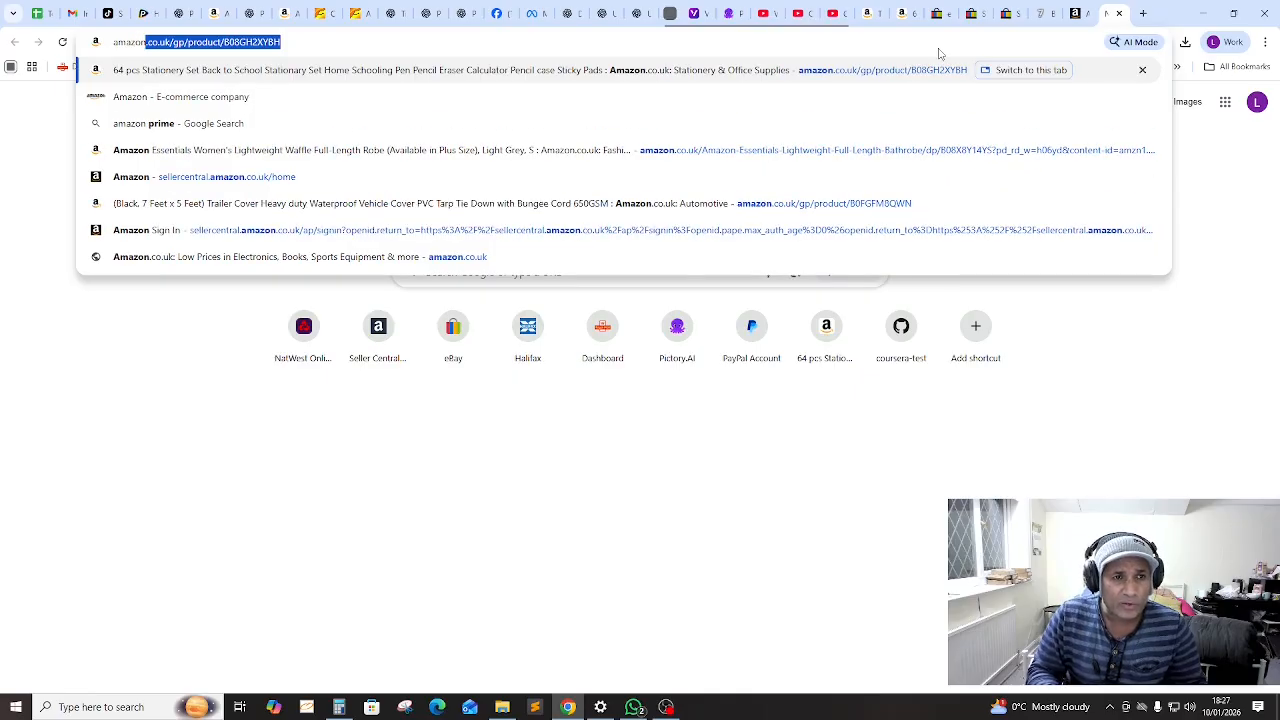
key("Return")
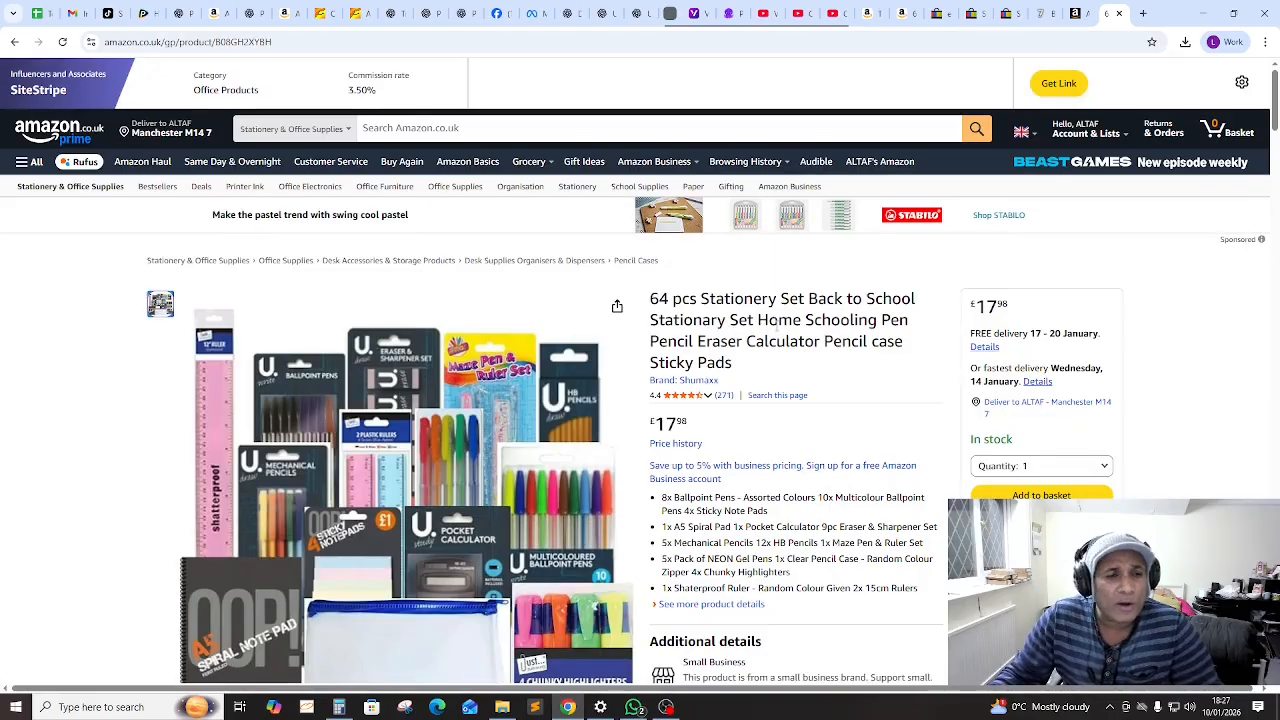
scroll(777, 327, "down", 1)
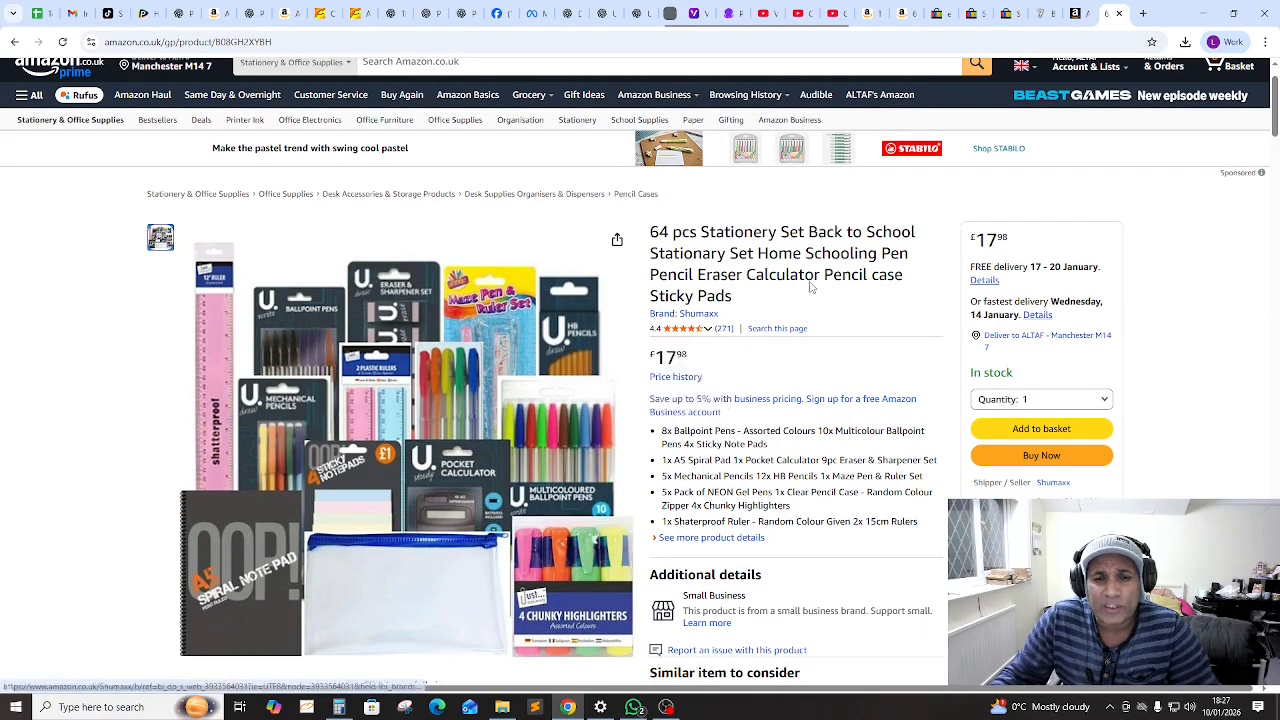
left_click_drag(652, 232, 806, 232)
scroll(855, 350, "down", 2)
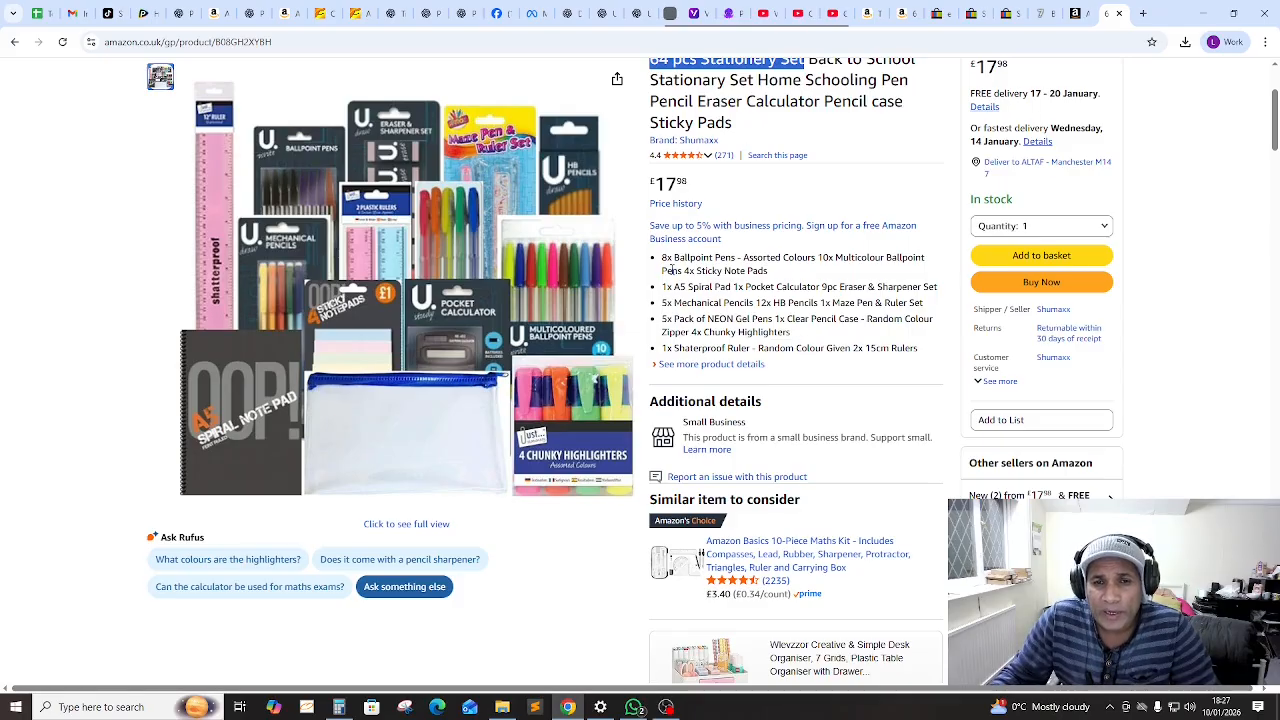
Highlight the competitor's bullets in turn: A5 spiral pad, mechanical pencils, NEON gel pens.
left_click_drag(663, 258, 776, 279)
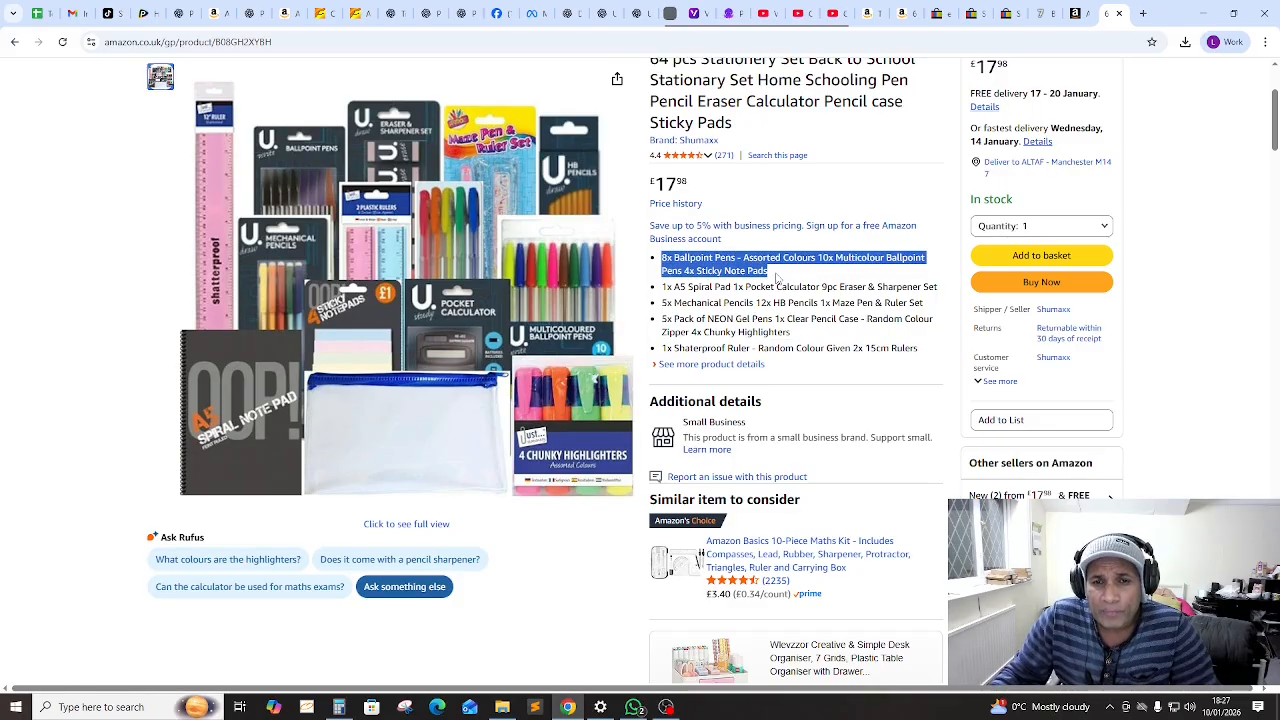
left_click(662, 287)
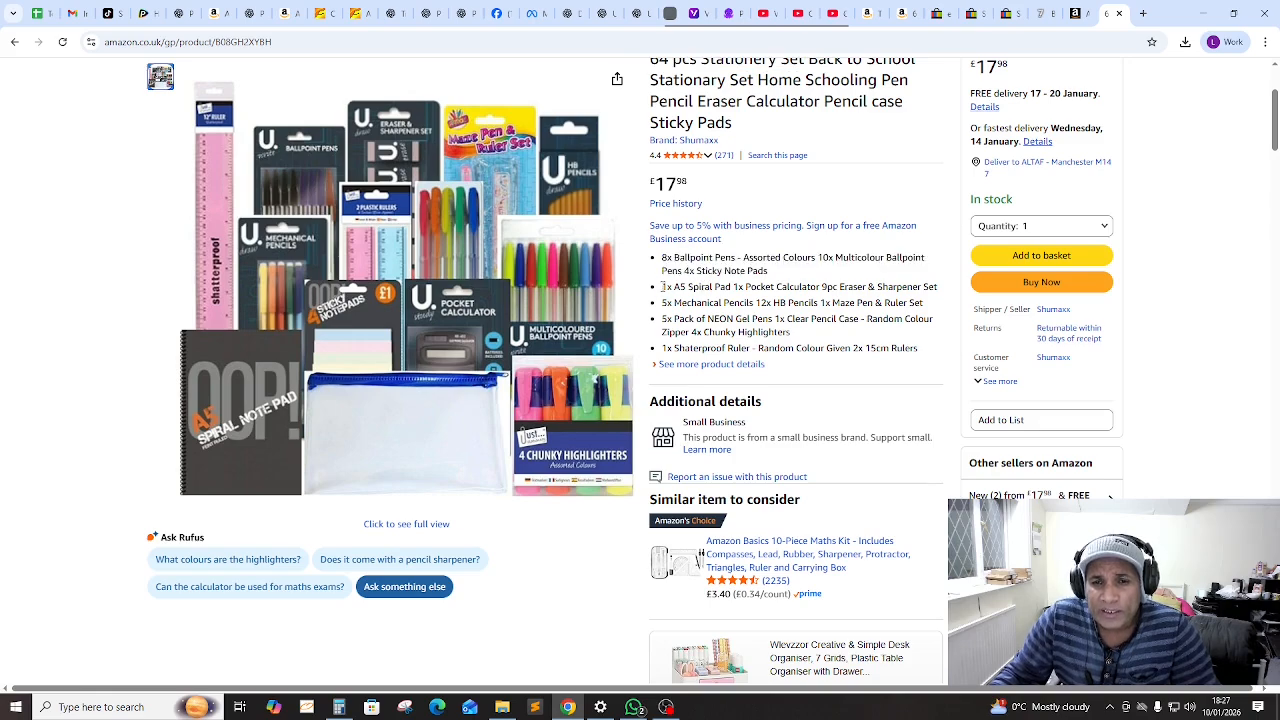
left_click_drag(662, 287, 940, 298)
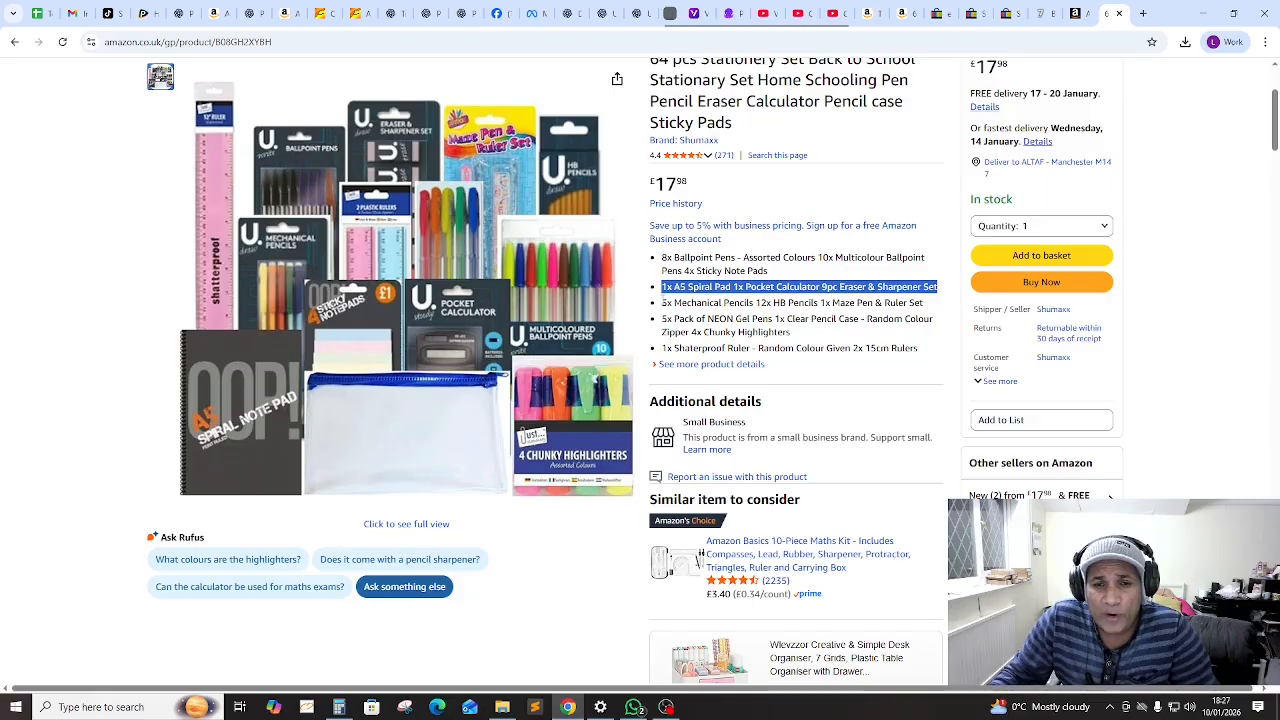
left_click(663, 301)
left_click_drag(663, 301, 932, 305)
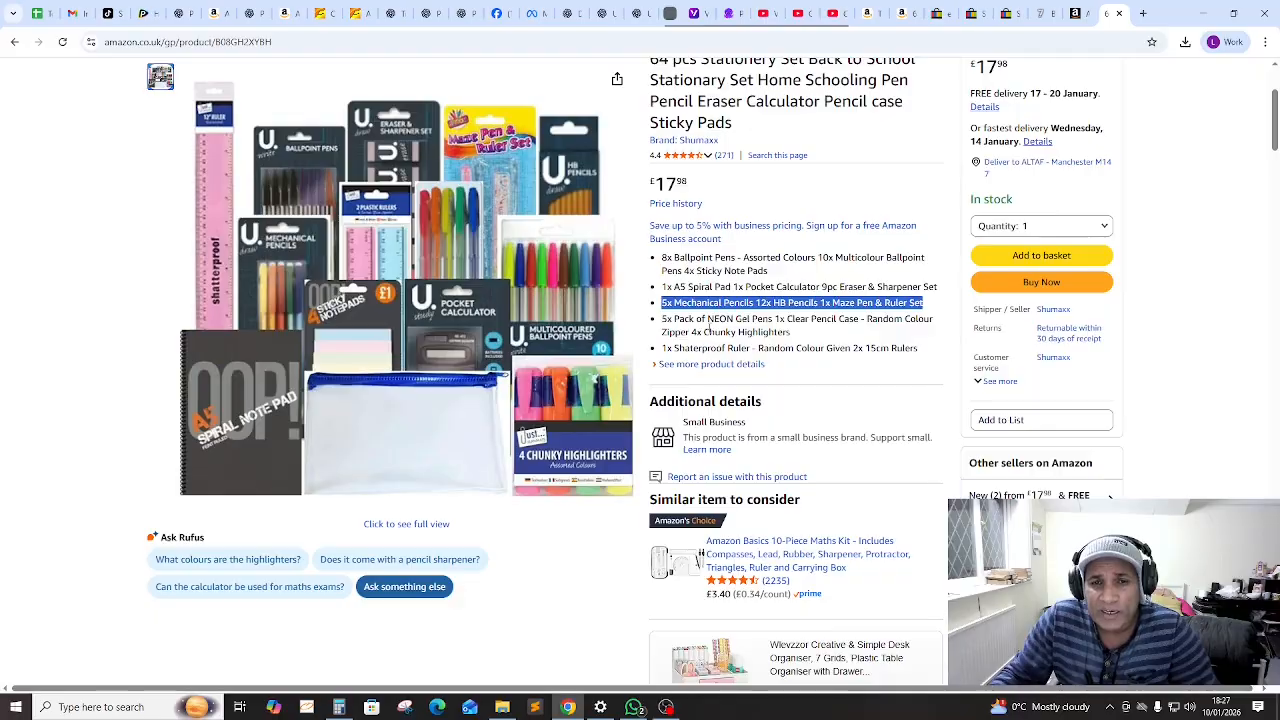
left_click(707, 326)
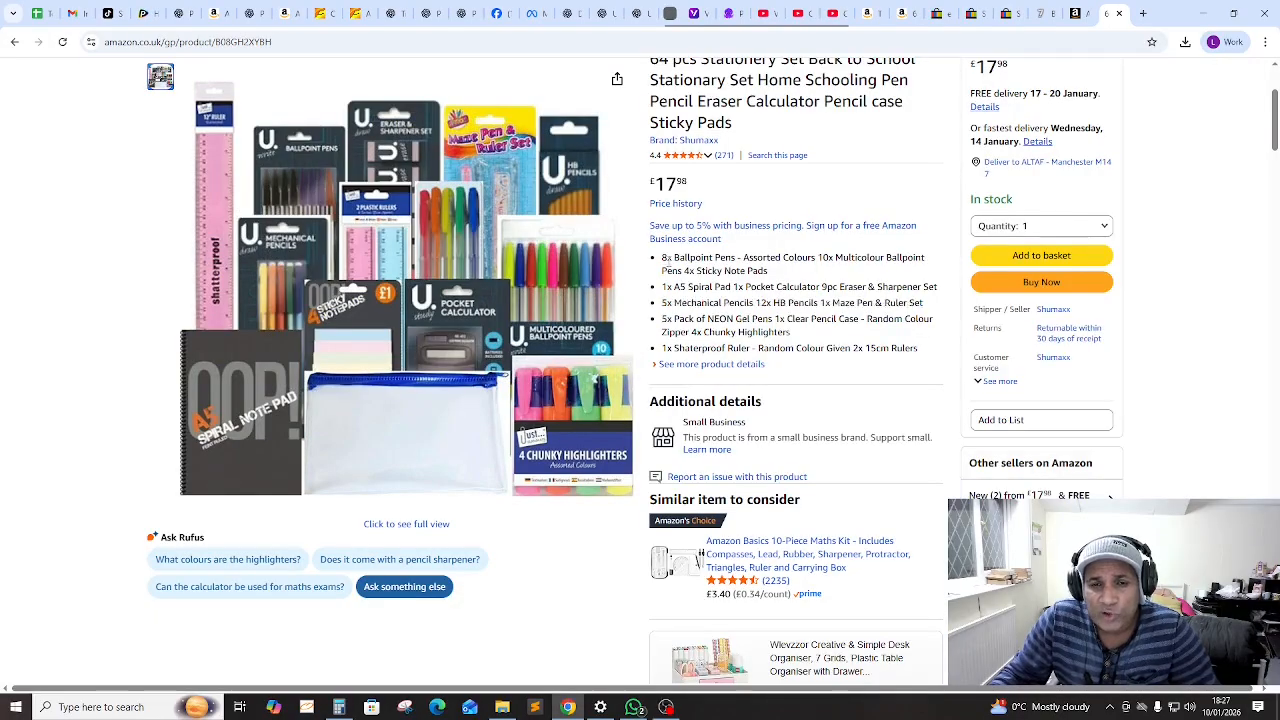
left_click_drag(662, 258, 750, 258)
left_click_drag(664, 287, 790, 302)
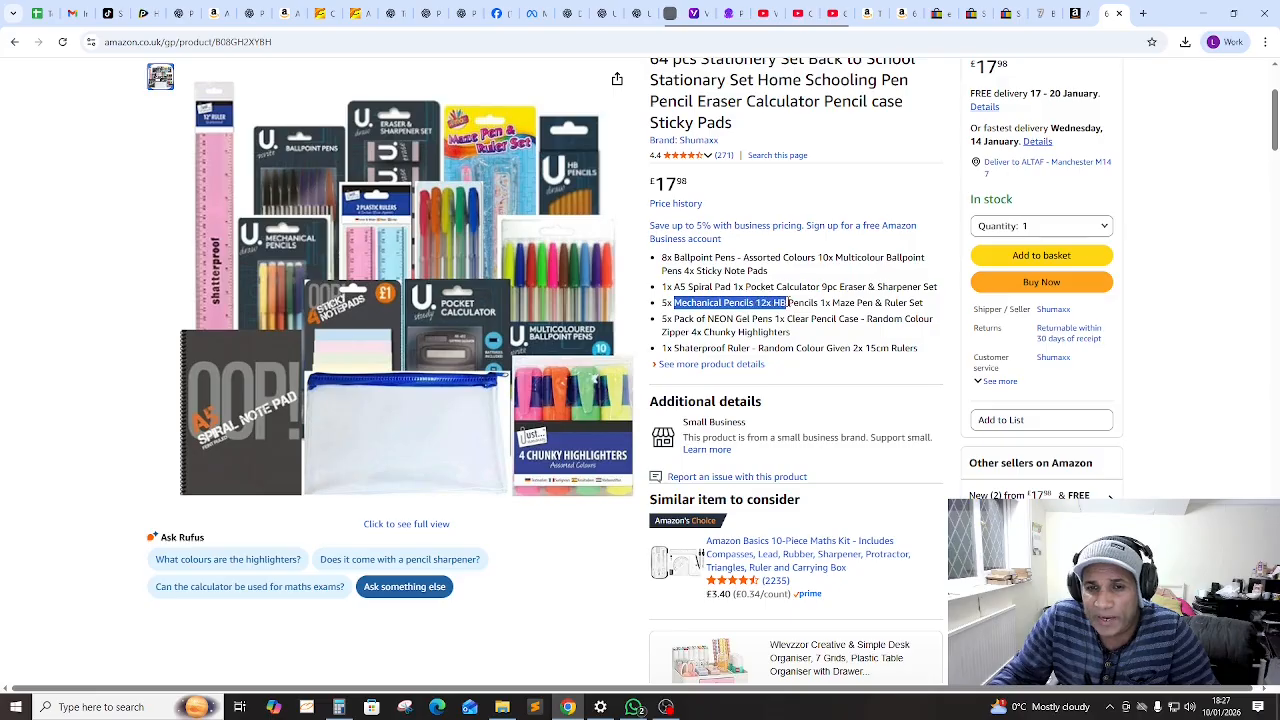
left_click_drag(674, 319, 760, 319)
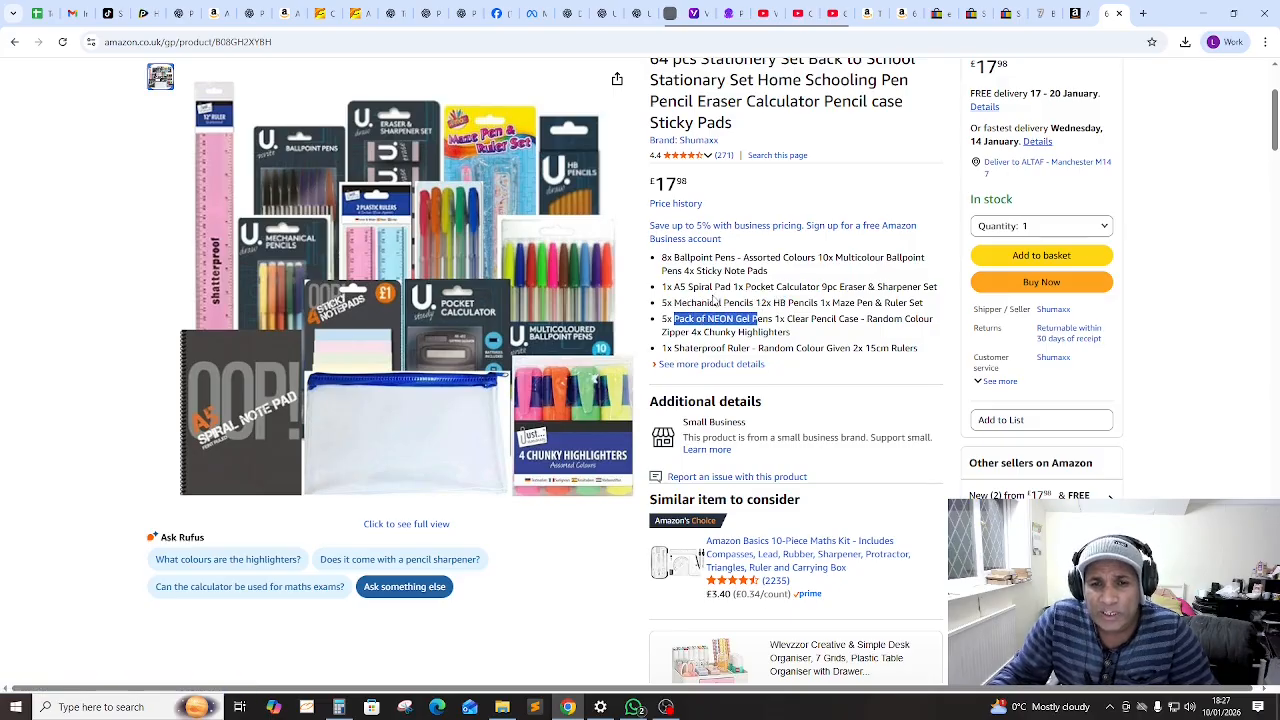
left_click_drag(710, 258, 730, 337)
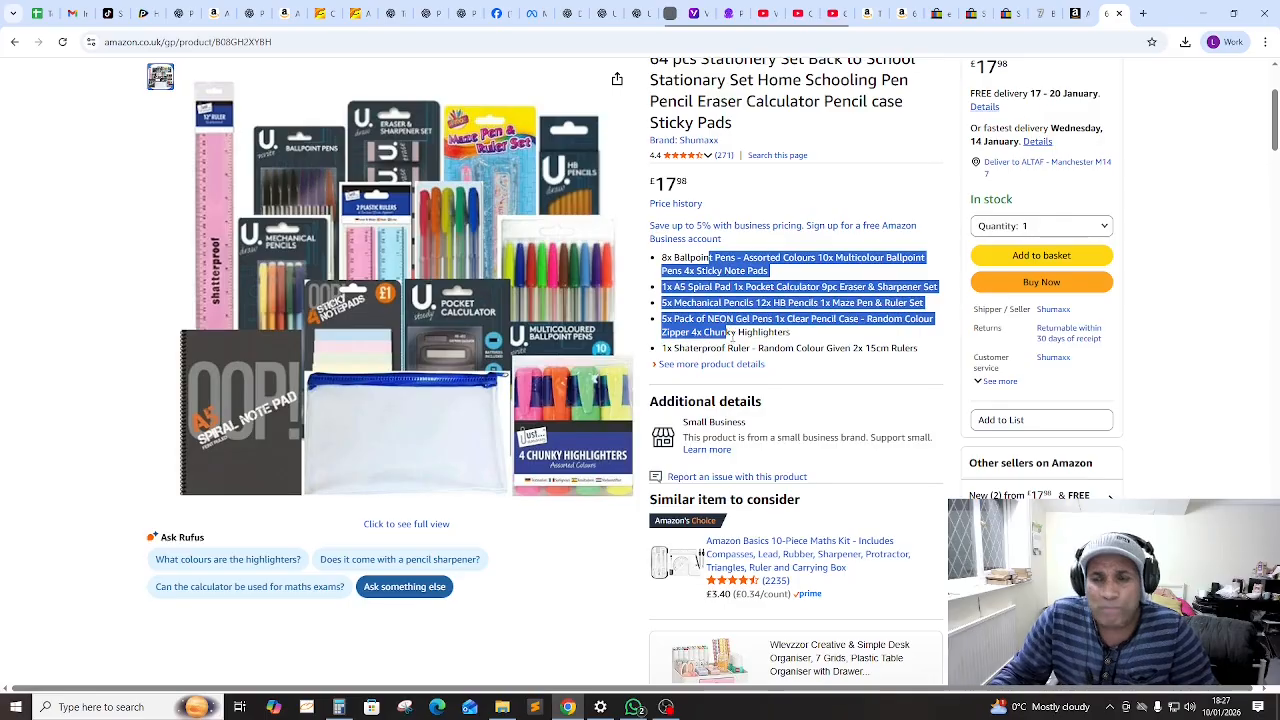
left_click(1120, 14)
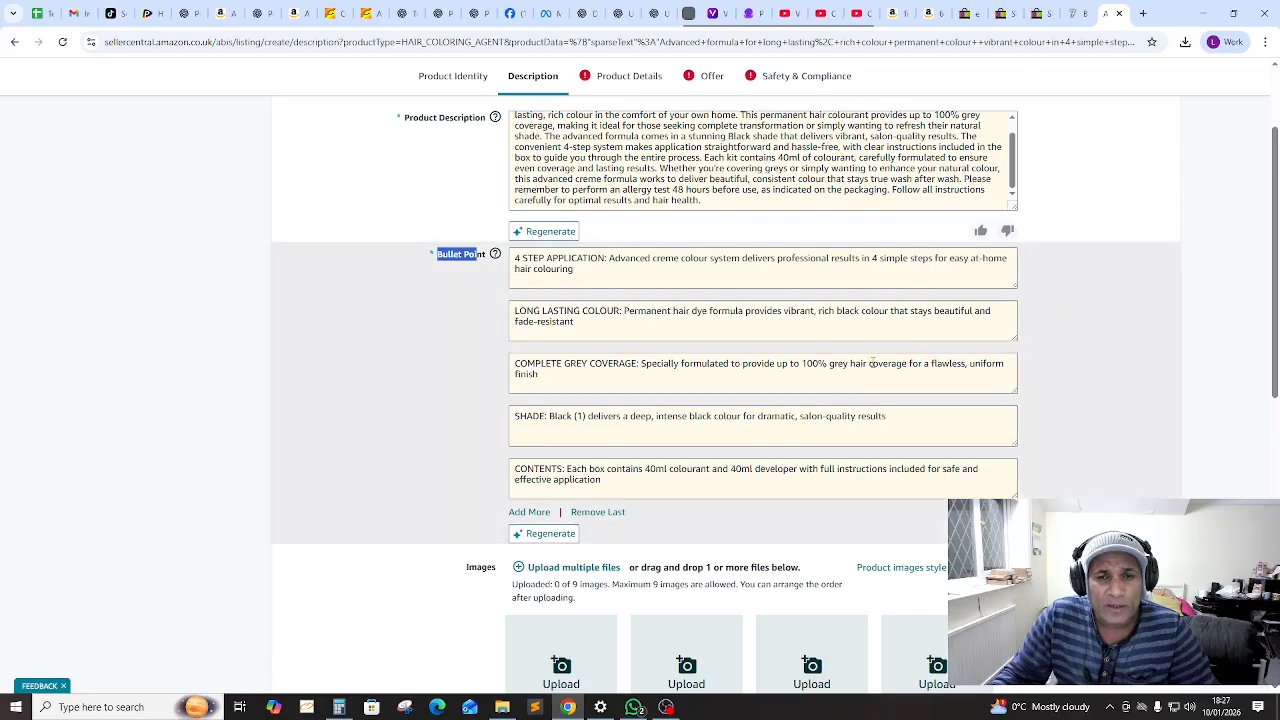
left_click(579, 262)
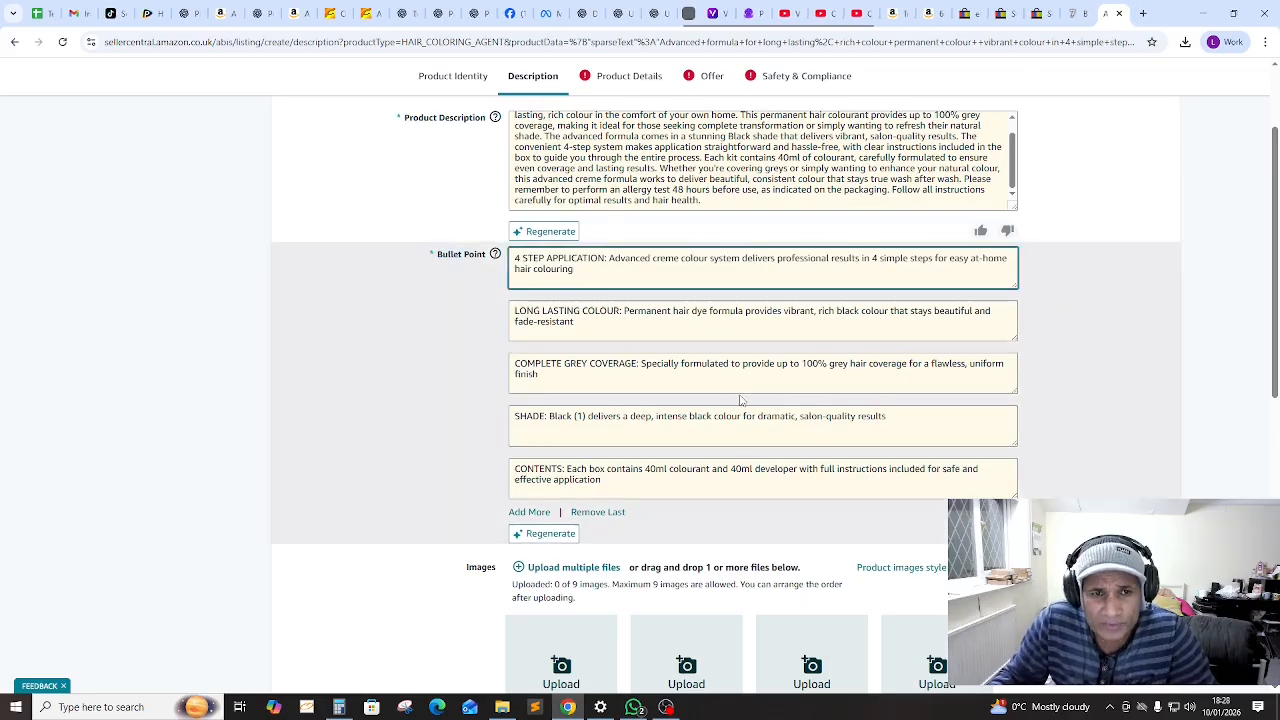
scroll(740, 400, "up", 1)
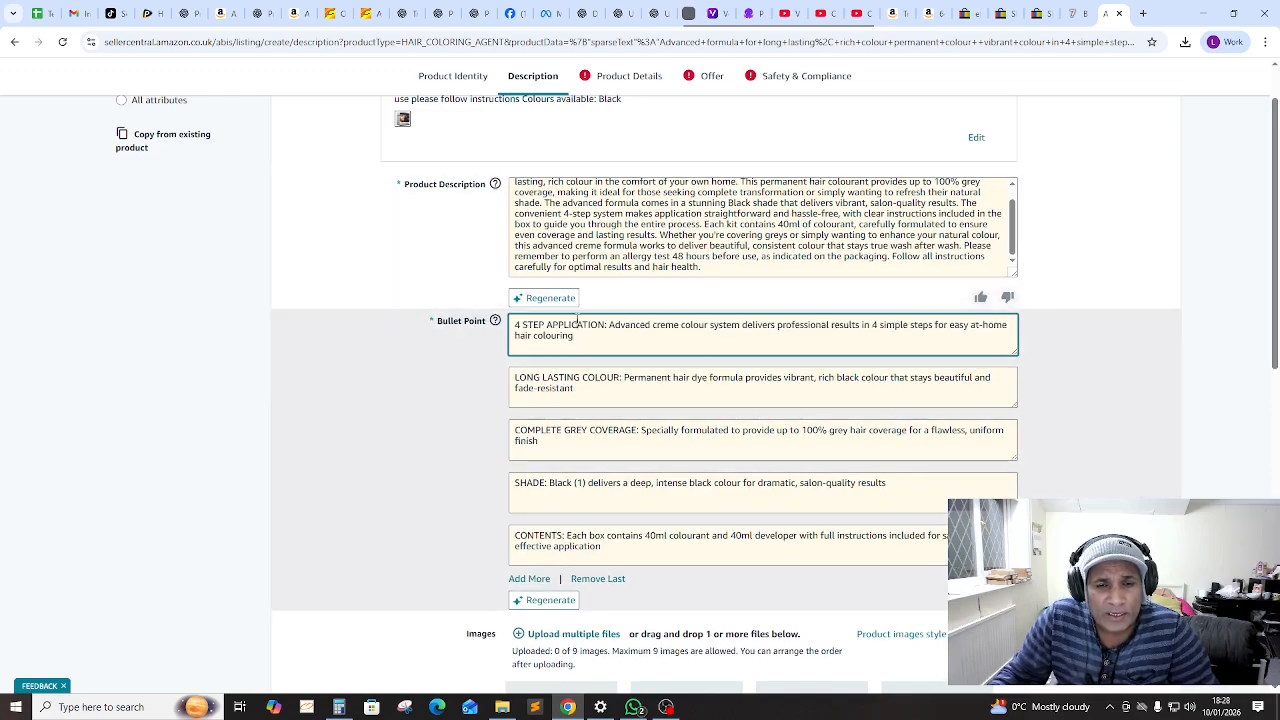
key("Tab")
key("Tab")
key("Tab")
key("Tab")
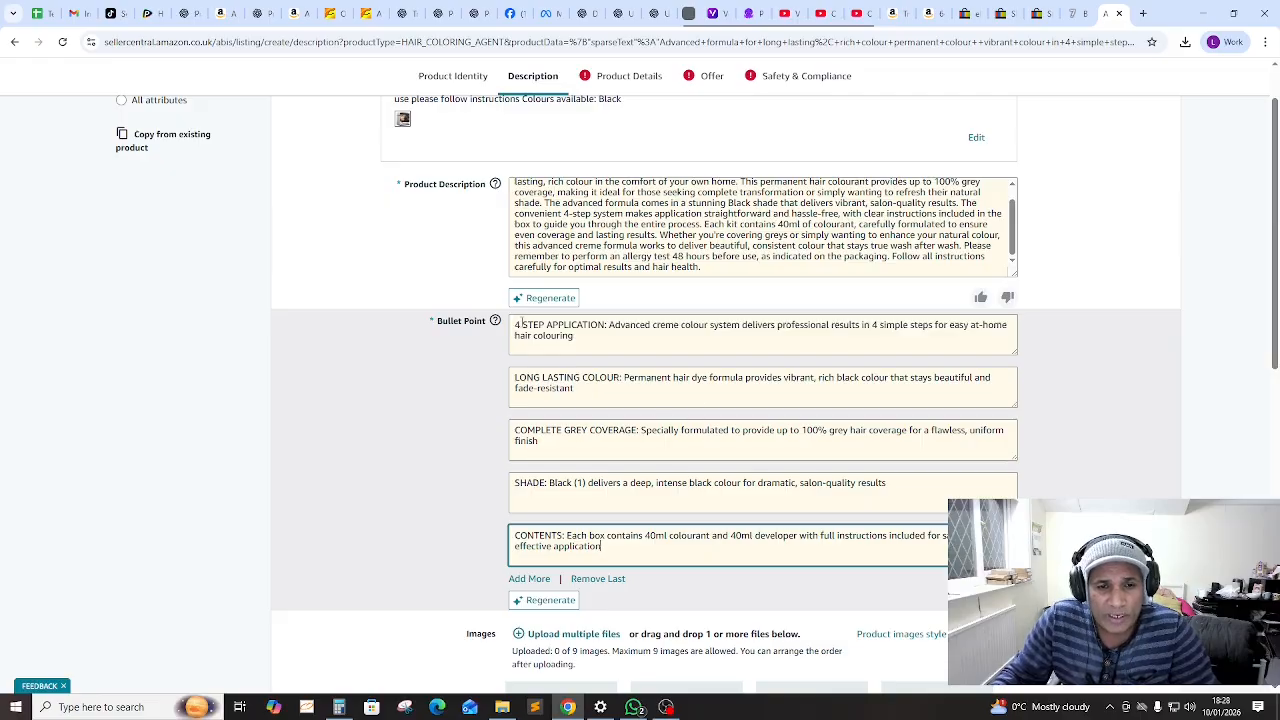
left_click_drag(515, 324, 595, 337)
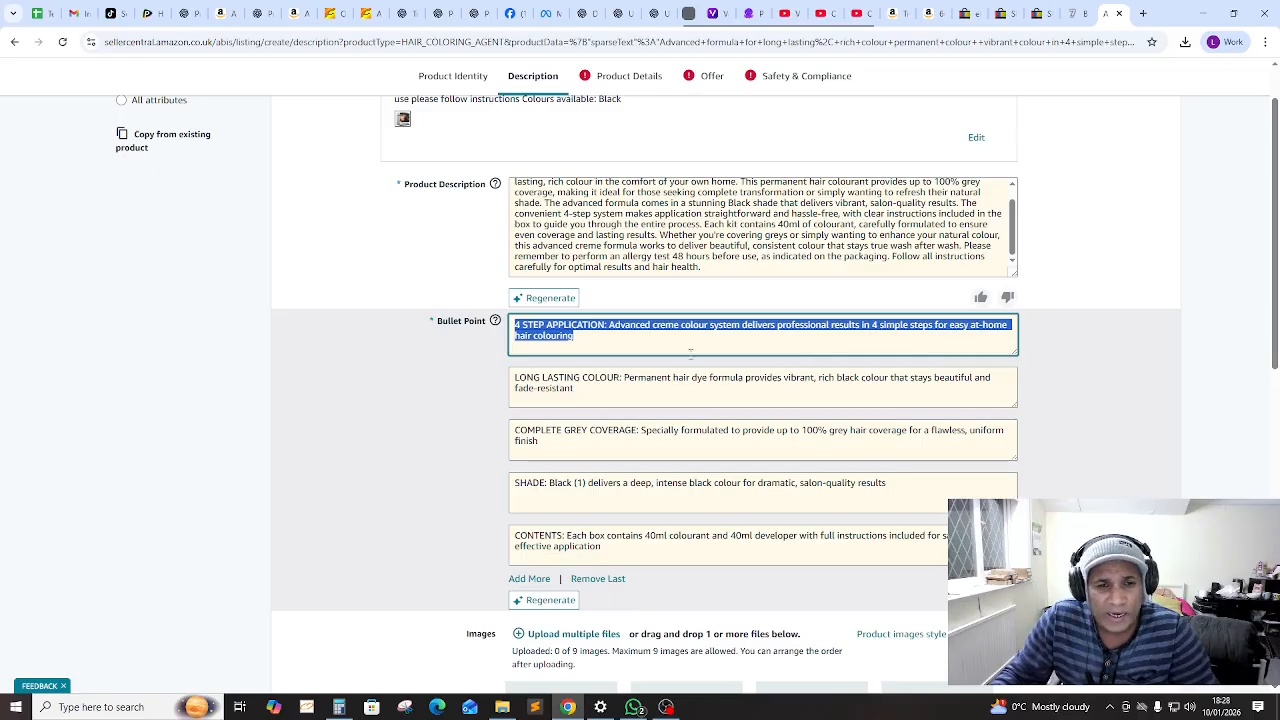
left_click(628, 345)
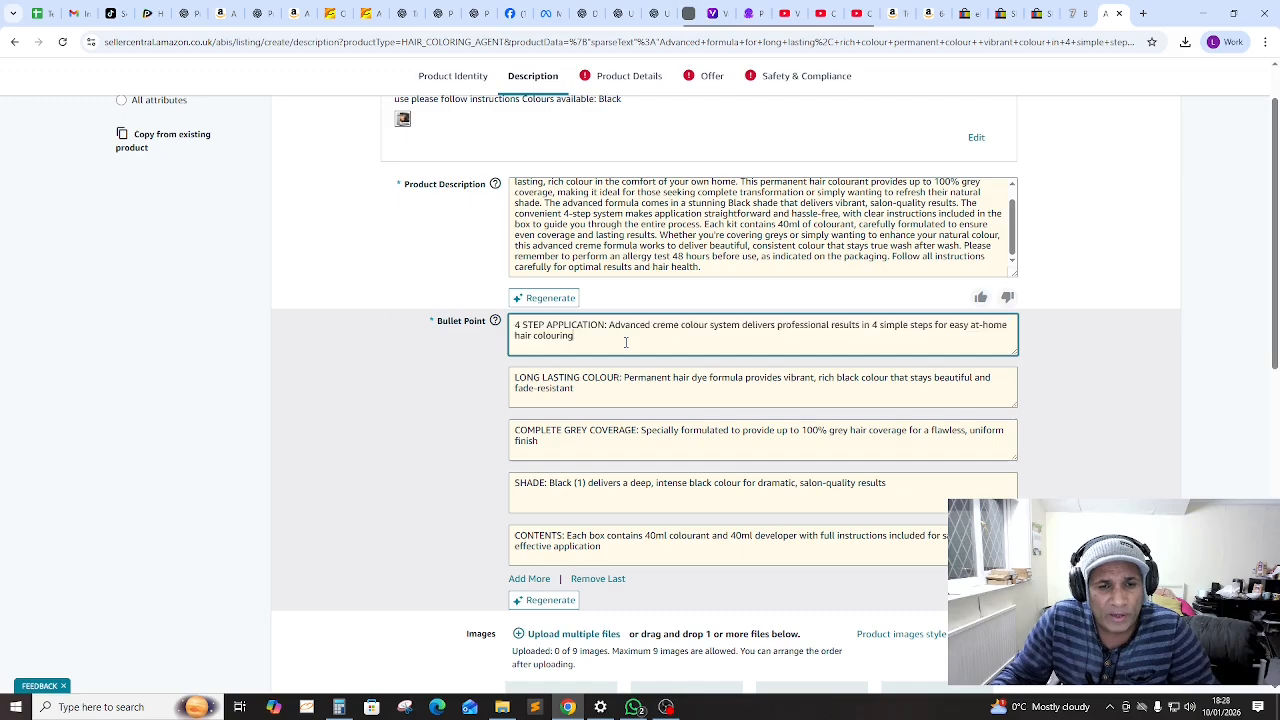
left_click_drag(515, 378, 605, 388)
left_click(643, 391)
left_click_drag(515, 430, 570, 438)
scroll(711, 407, "down", 1)
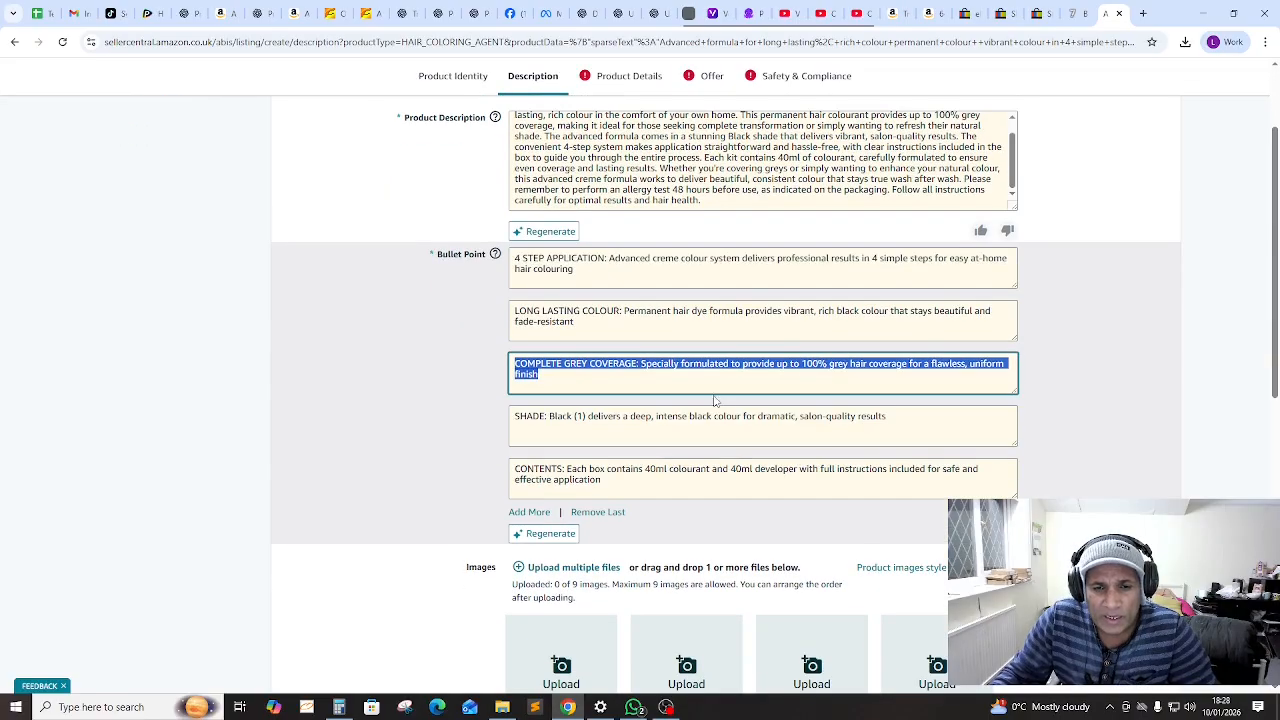
left_click(619, 422)
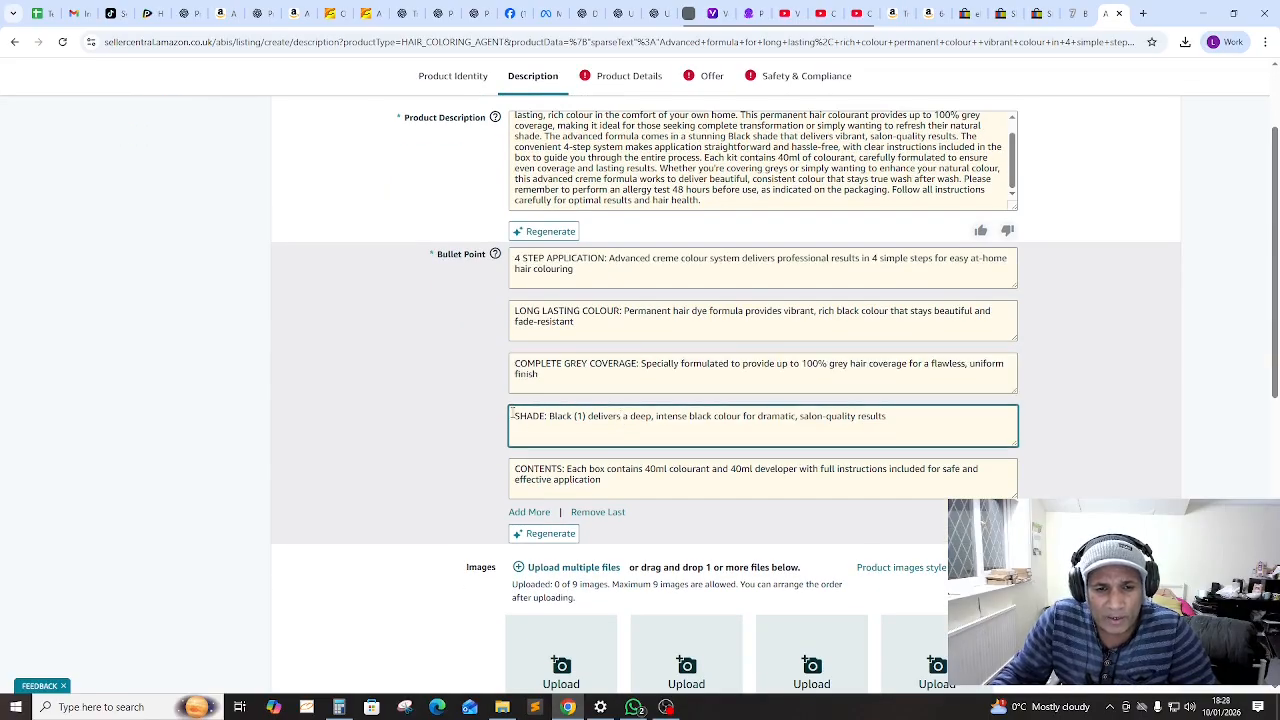
left_click_drag(515, 413, 897, 419)
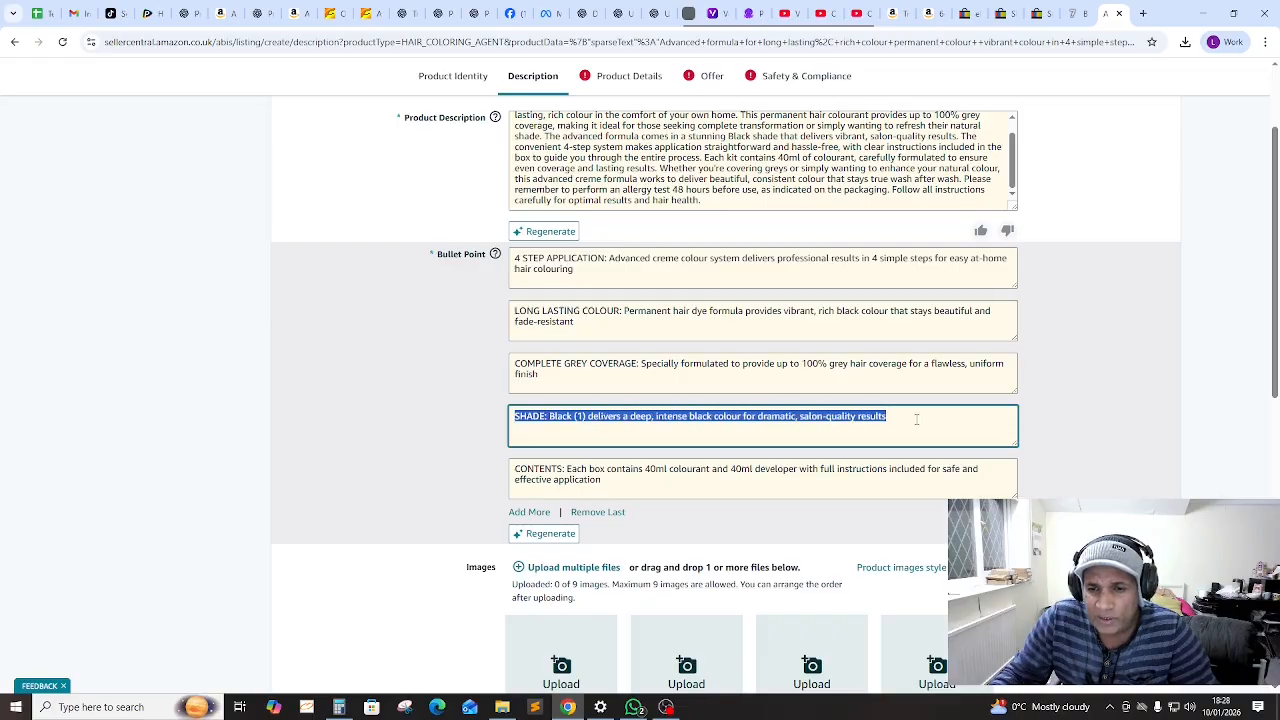
left_click(916, 419)
scroll(916, 419, "down", 2)
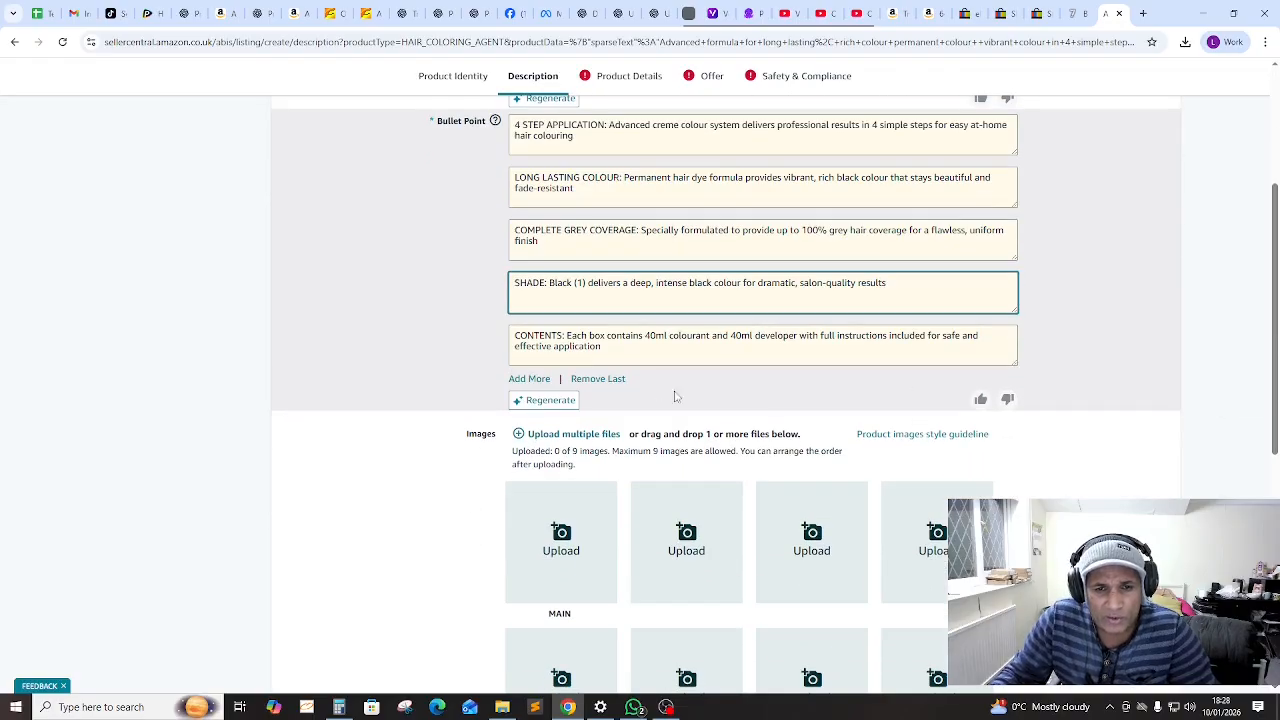
left_click_drag(515, 336, 628, 346)
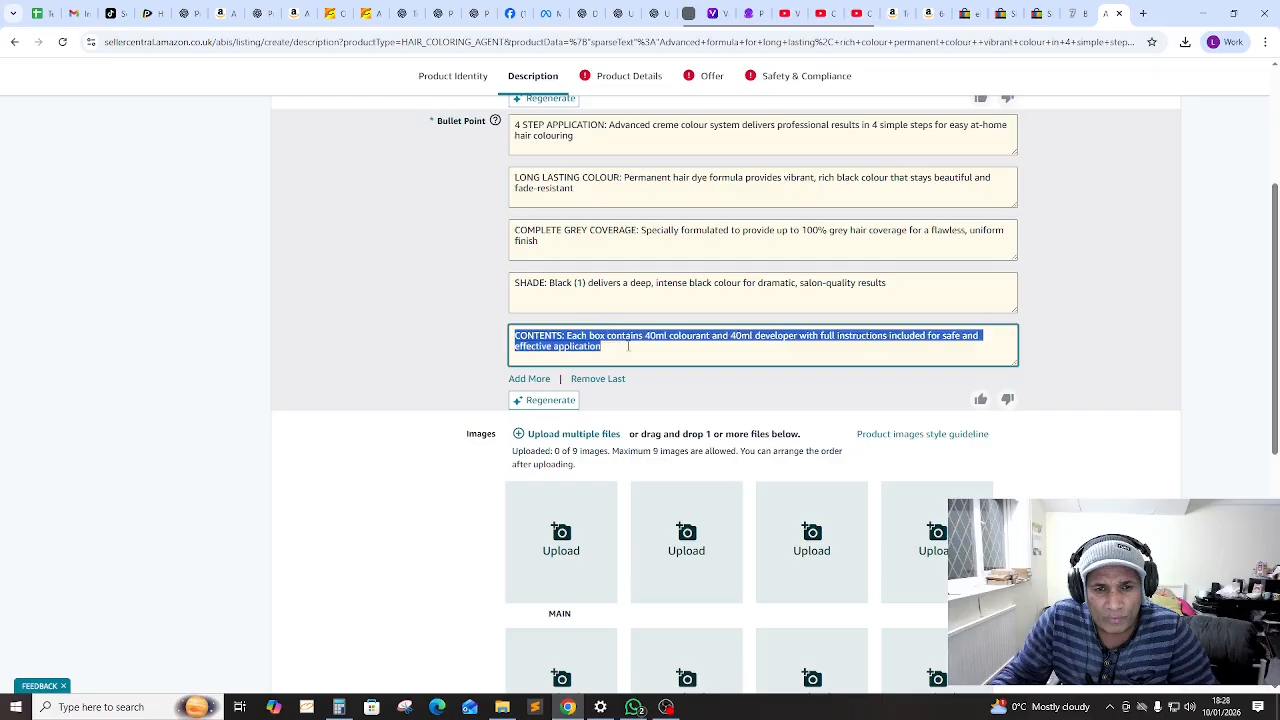
left_click(655, 352)
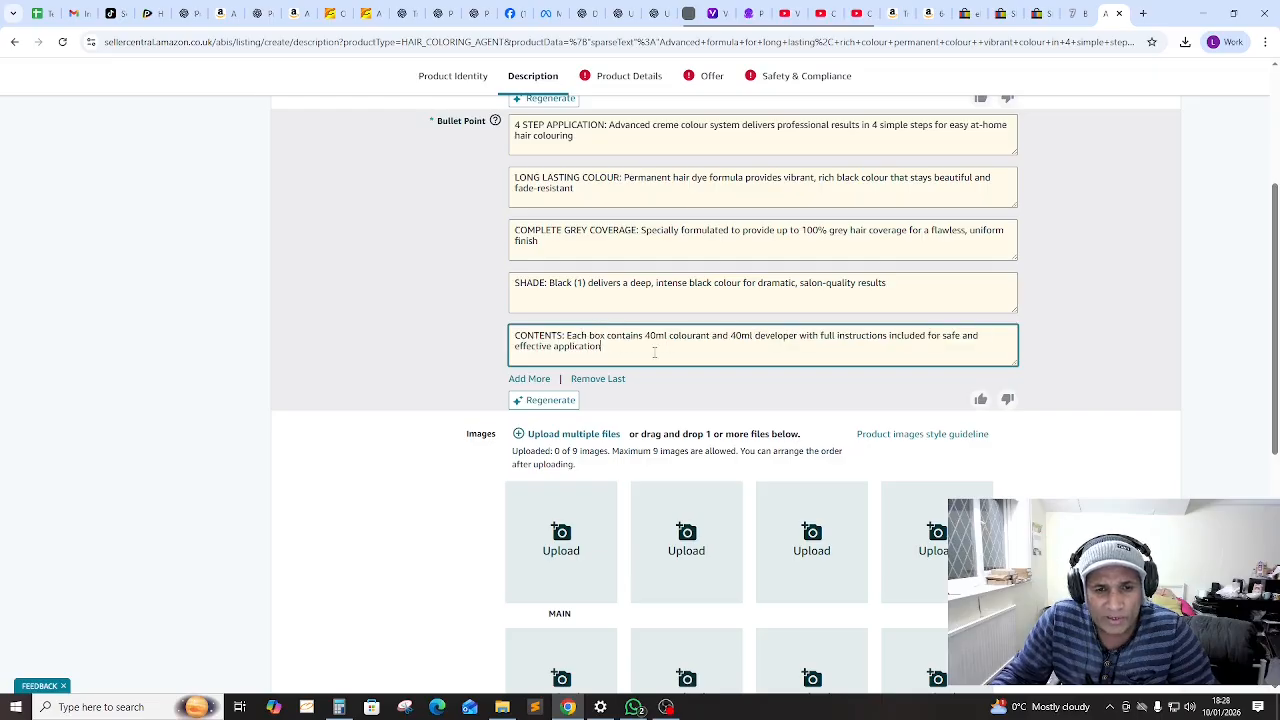
scroll(751, 295, "up", 3)
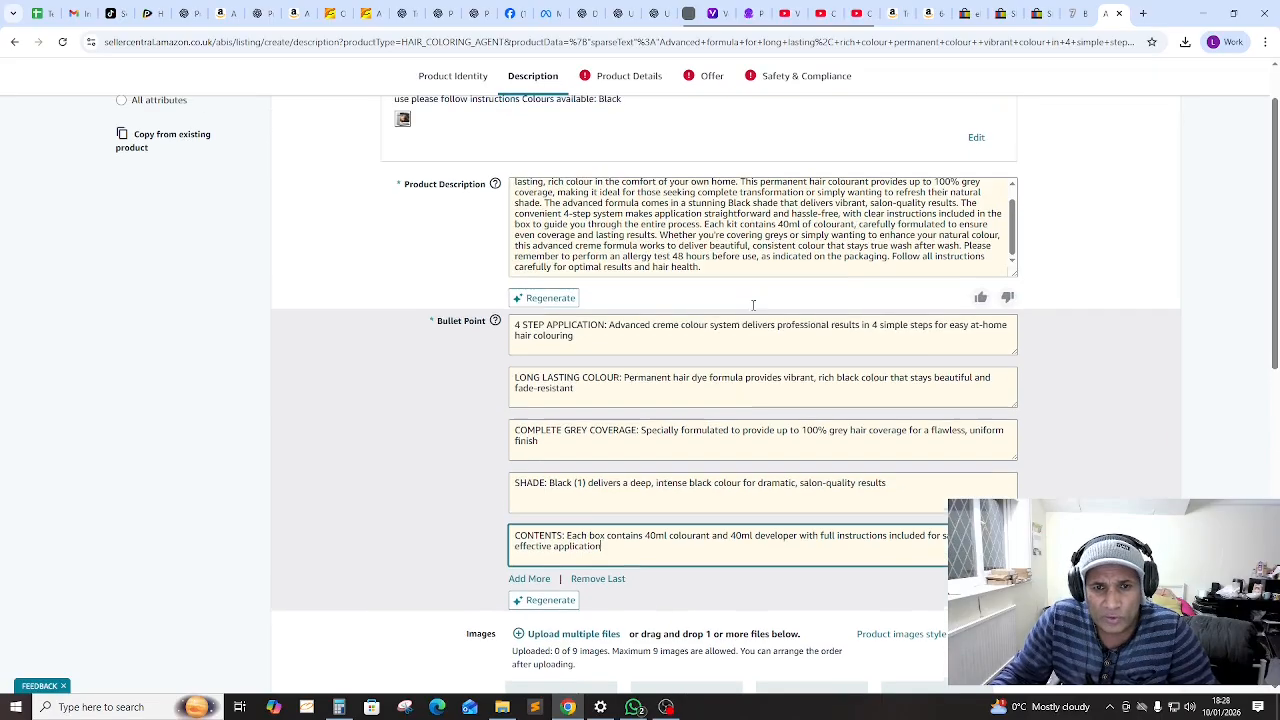
scroll(720, 392, "down", 2)
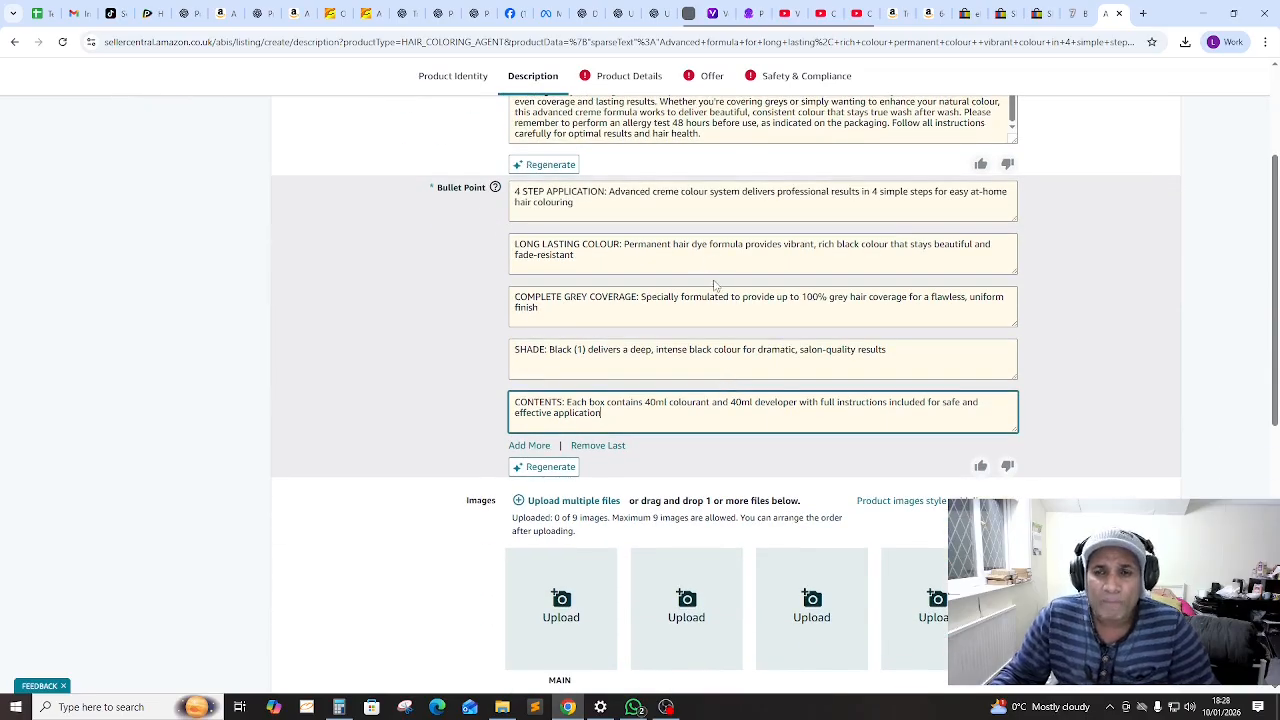
scroll(715, 355, "up", 2)
scroll(715, 355, "up", 1)
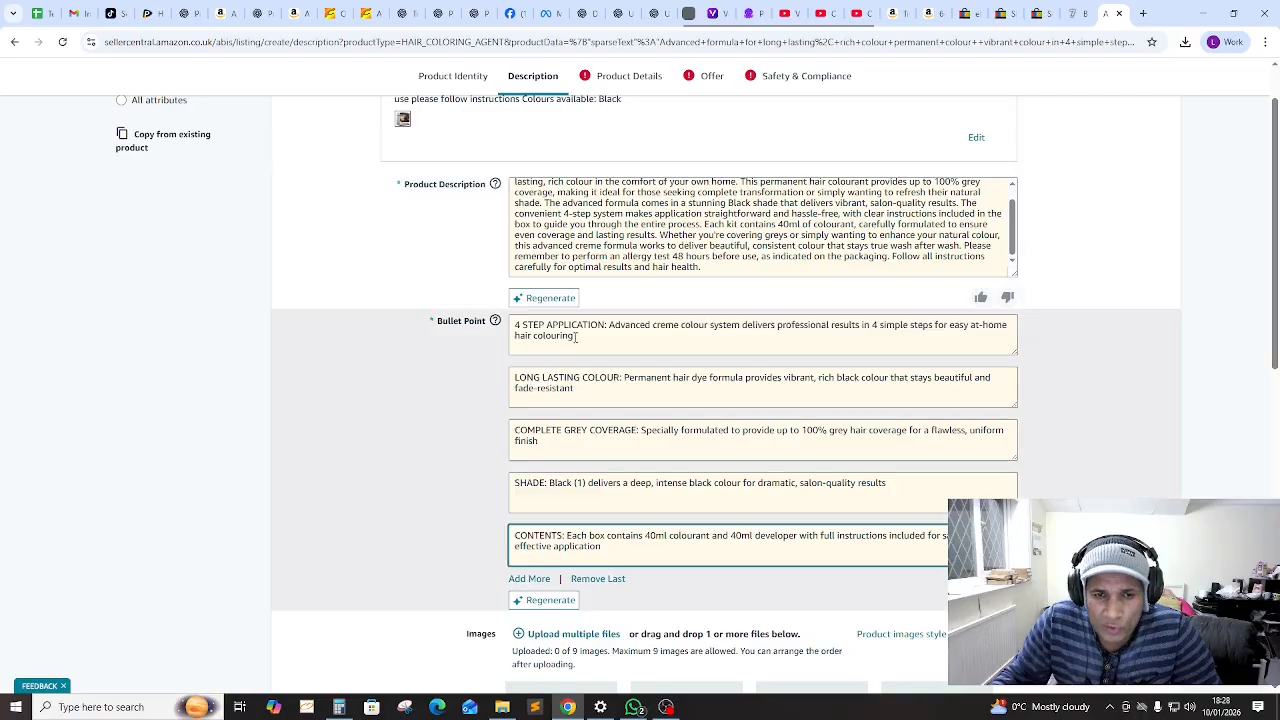
left_click_drag(516, 324, 586, 337)
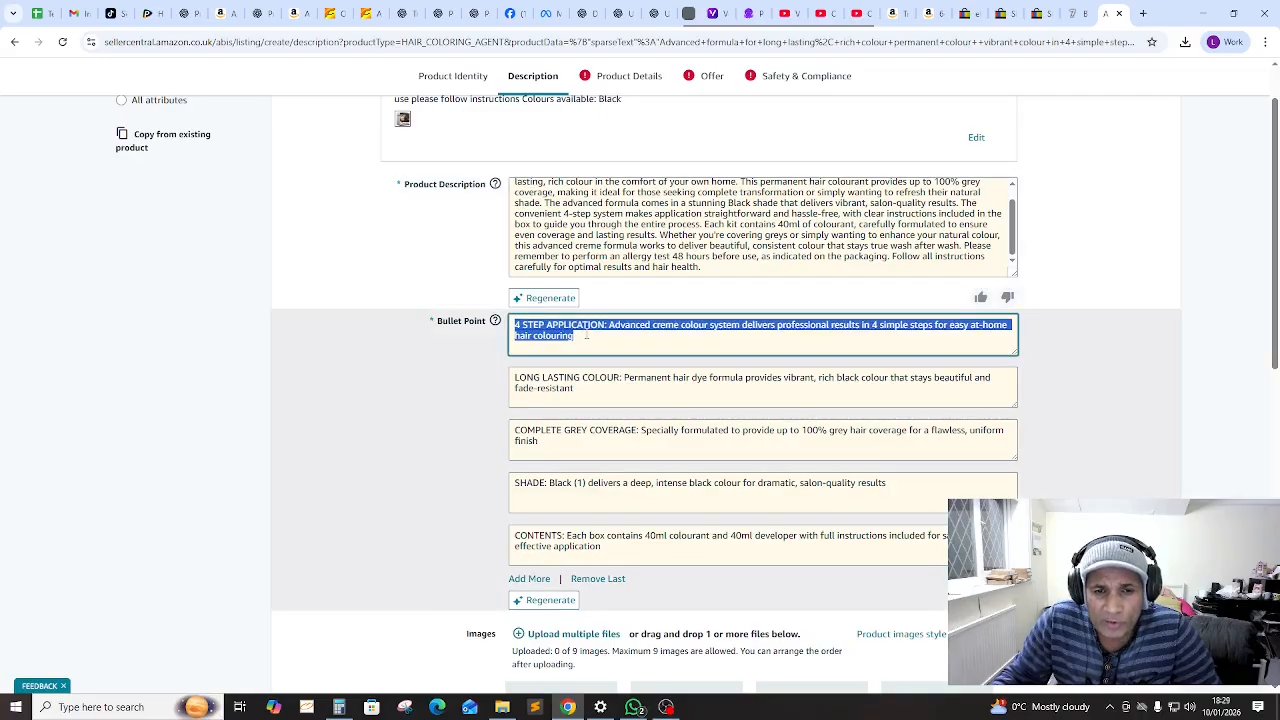
left_click(604, 390)
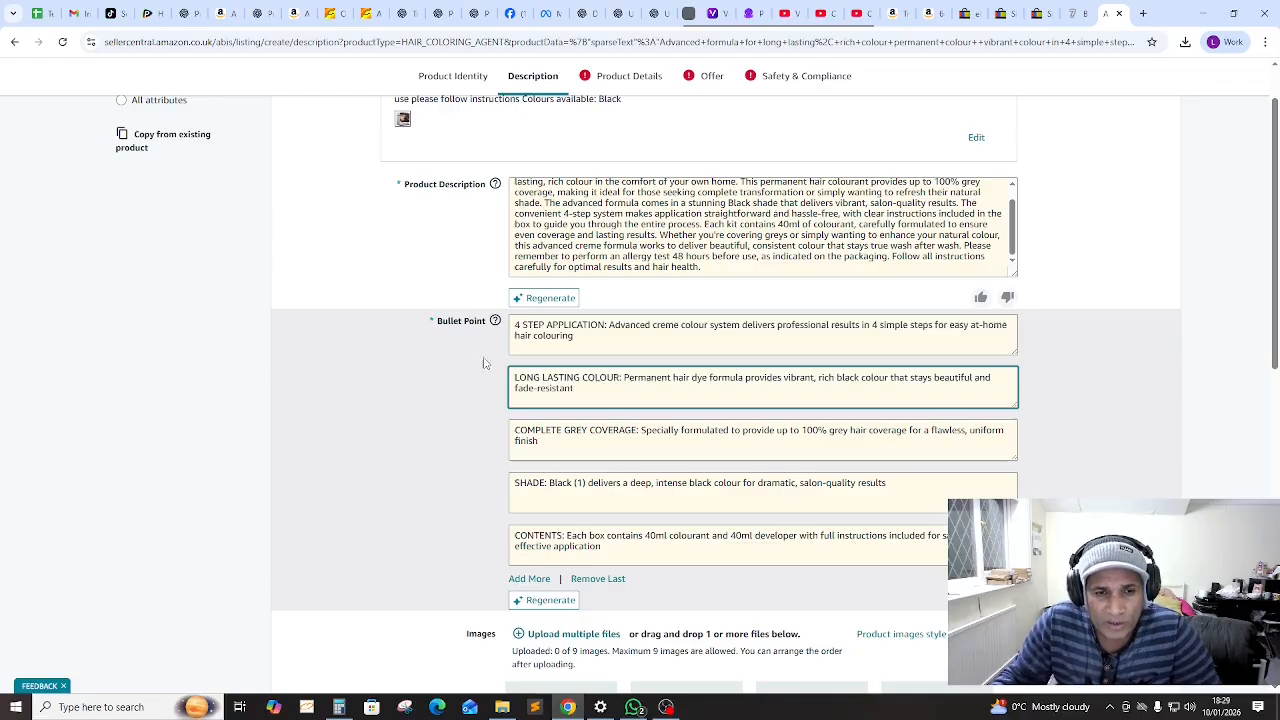
left_click_drag(437, 321, 486, 321)
key("Tab")
key("Tab")
key("Tab")
key("Tab")
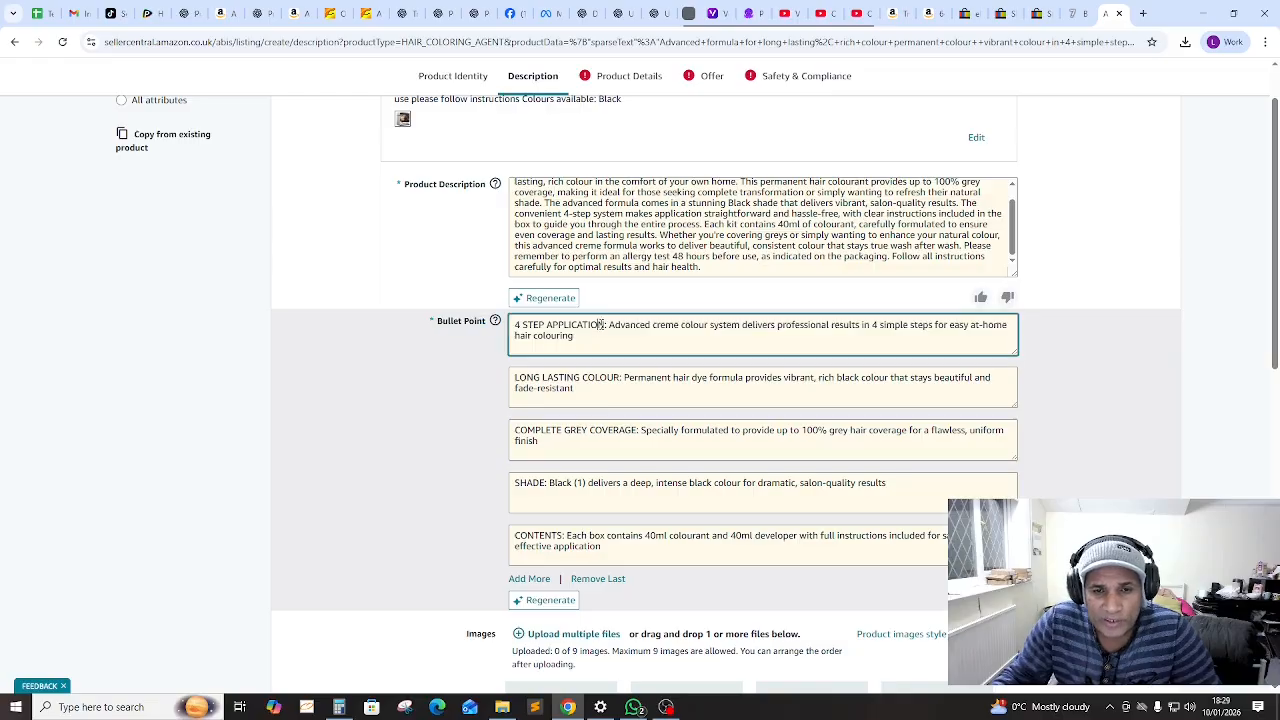
scroll(711, 484, "down", 2)
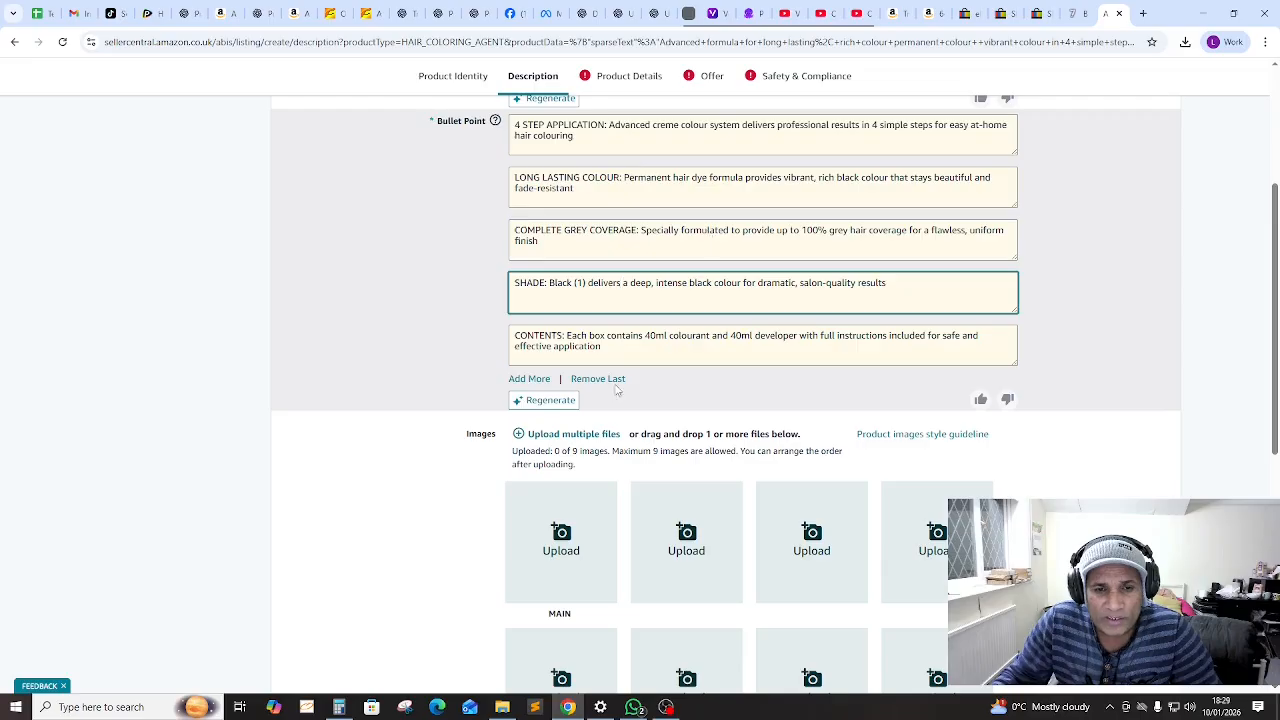
Add two extra bullet-point boxes, then remove both empty ones, leaving five bullets.
left_click(527, 380)
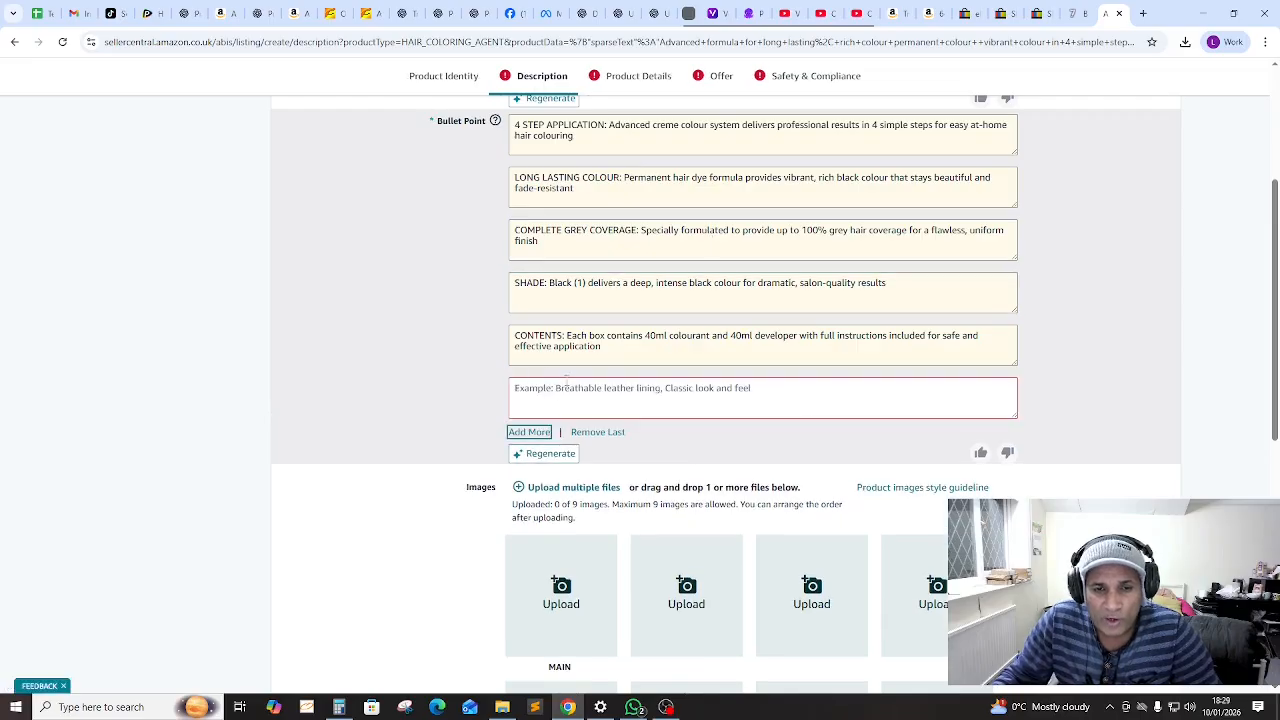
left_click(529, 432)
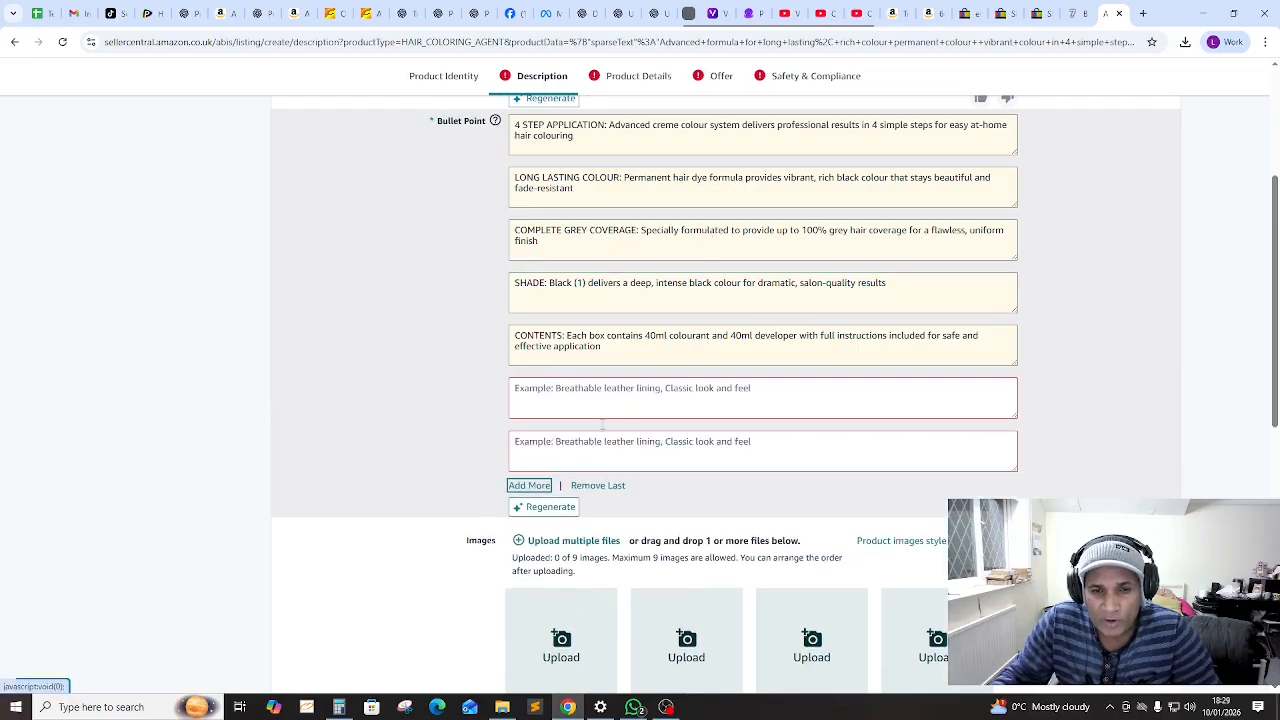
left_click(598, 487)
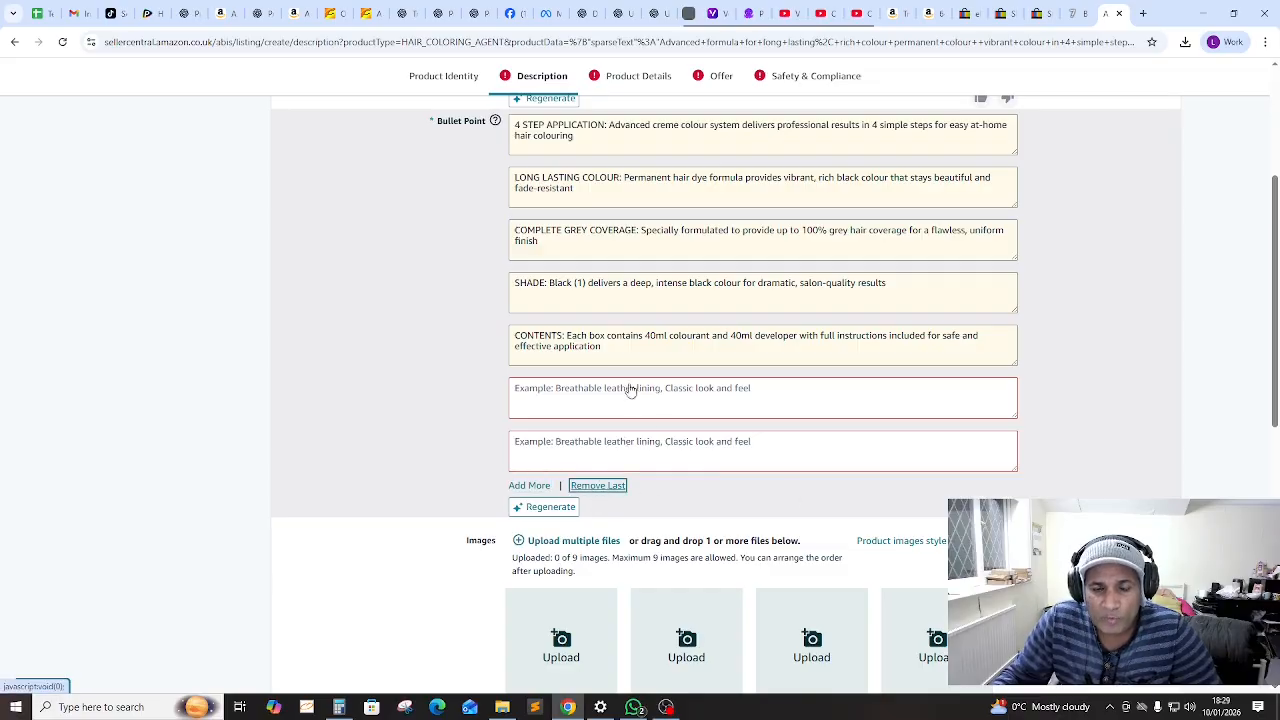
left_click(603, 490)
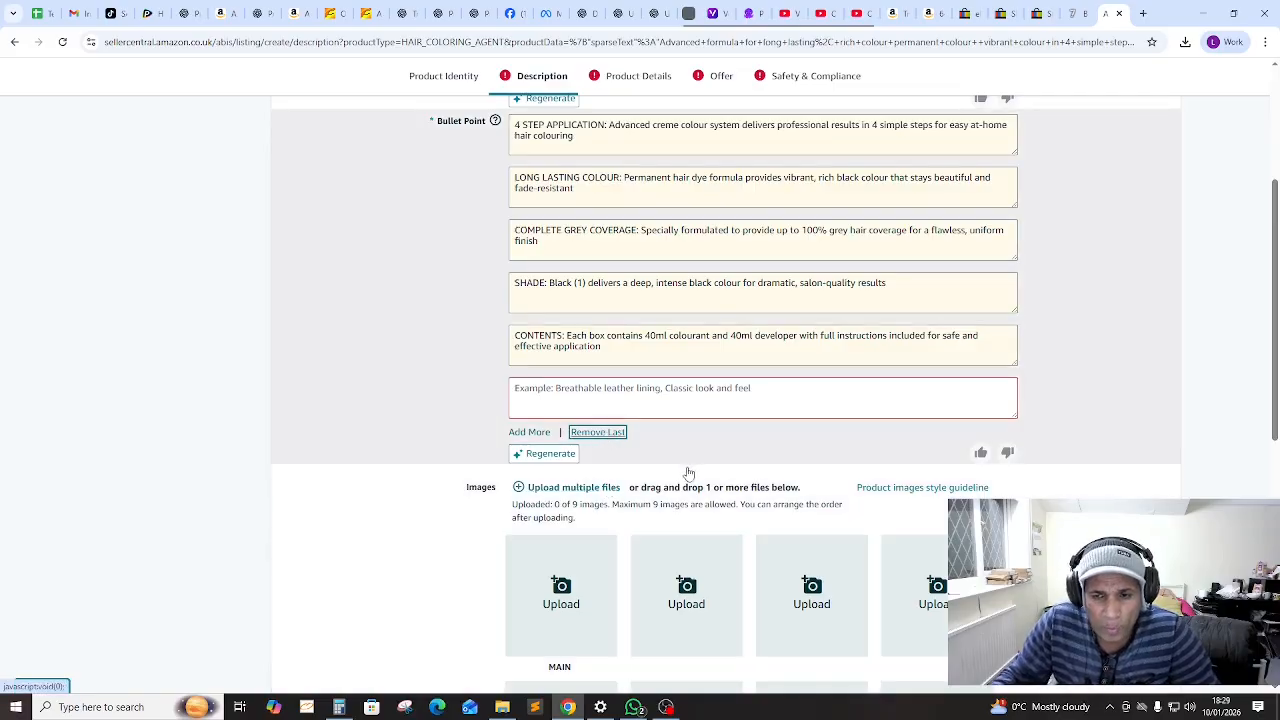
key("Return")
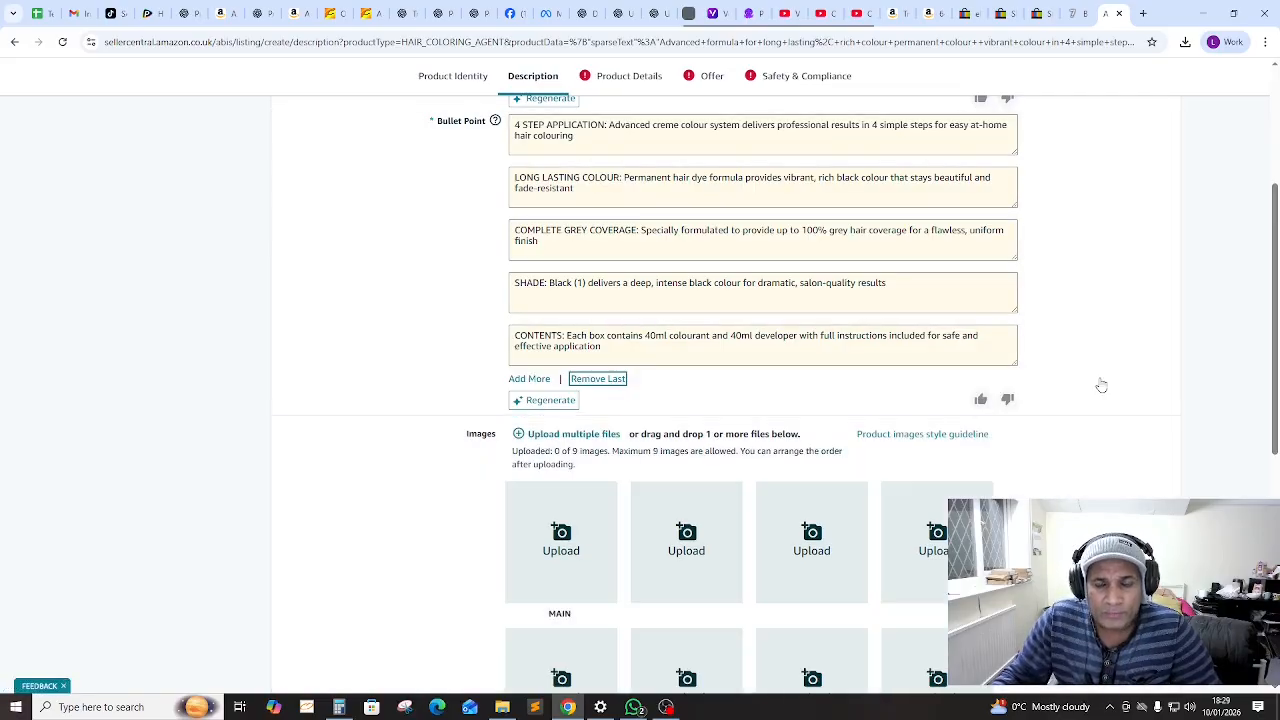
left_click_drag(1276, 334, 1276, 437)
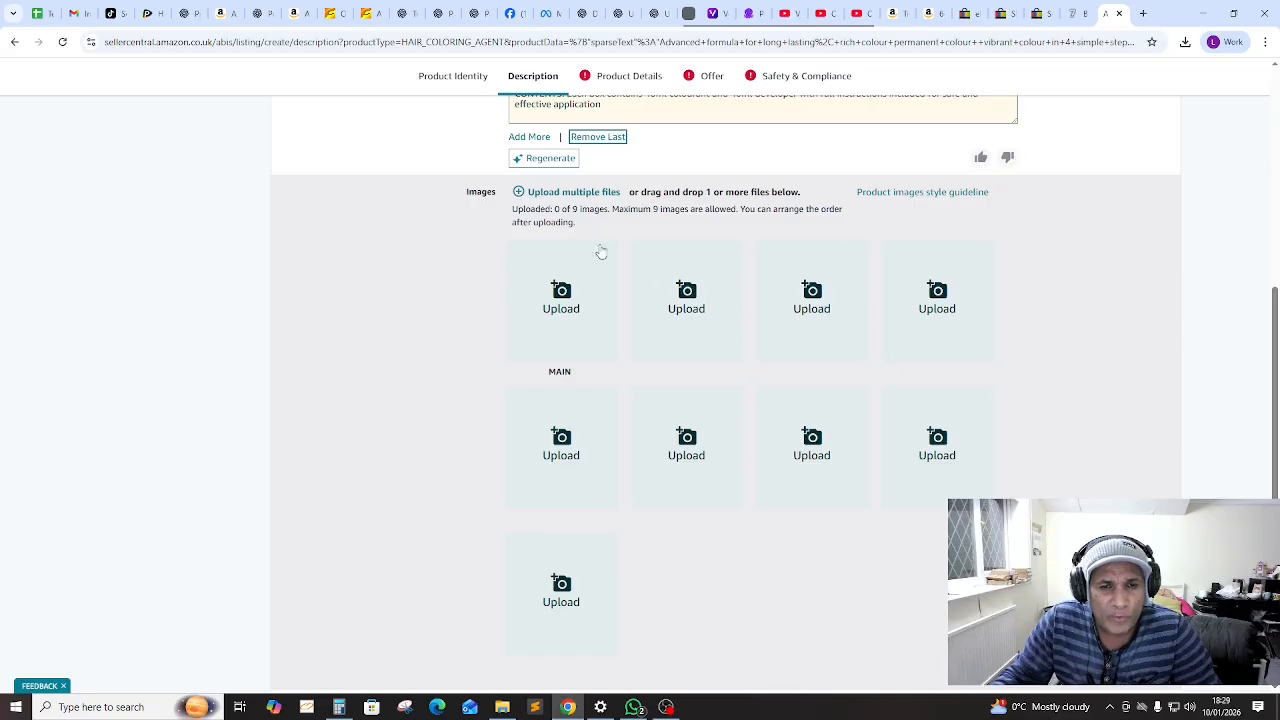
Upload Hair dye.JPG as the main image after checking the nine-image limit note.
left_click_drag(555, 209, 608, 209)
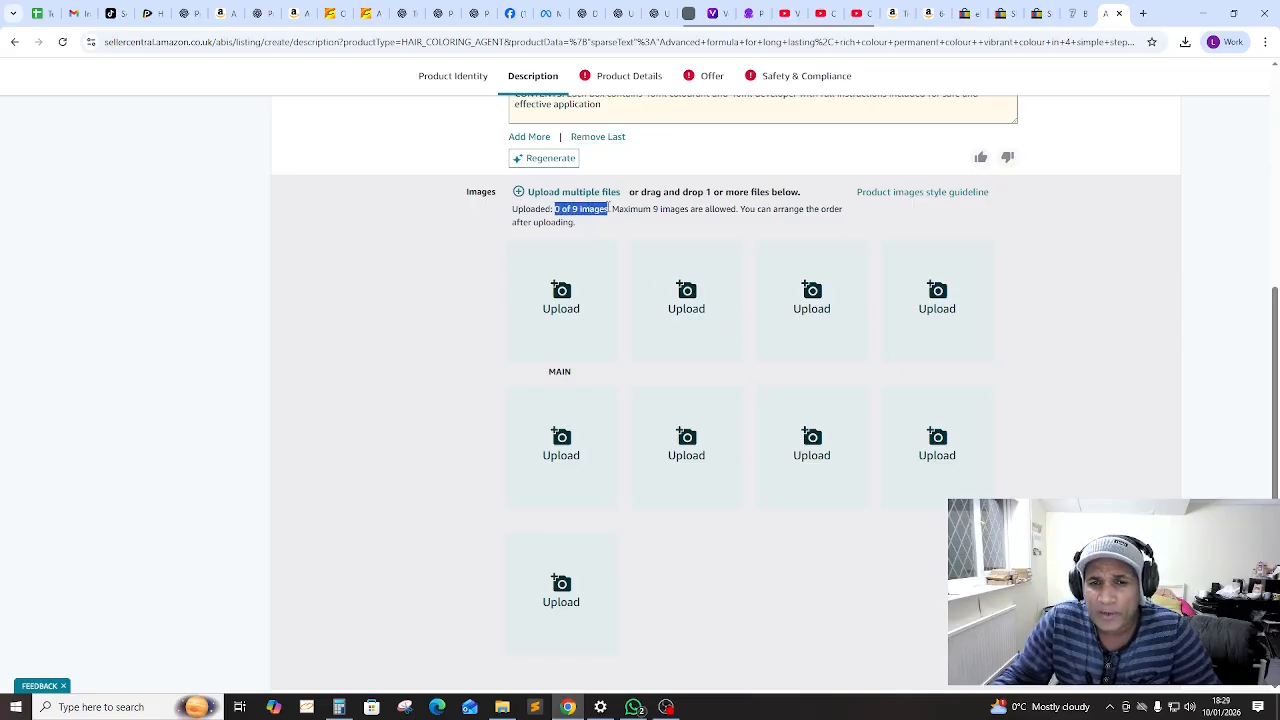
left_click(634, 209)
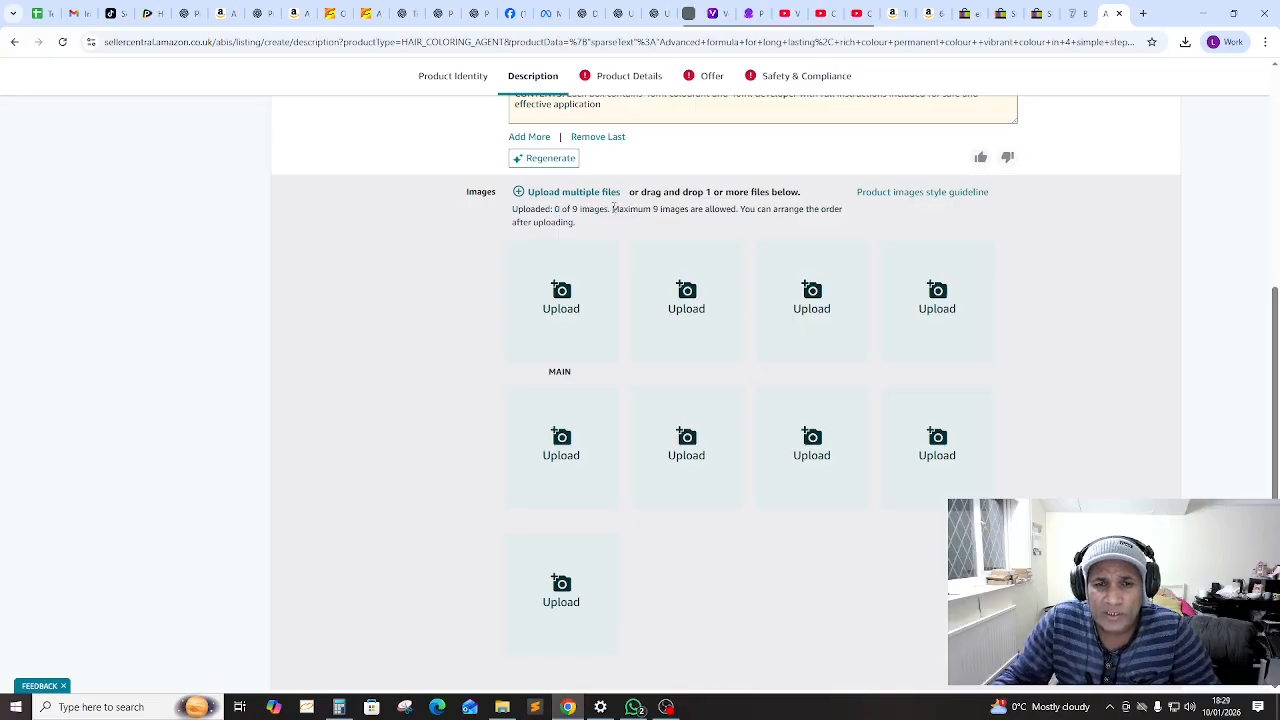
left_click_drag(612, 209, 737, 209)
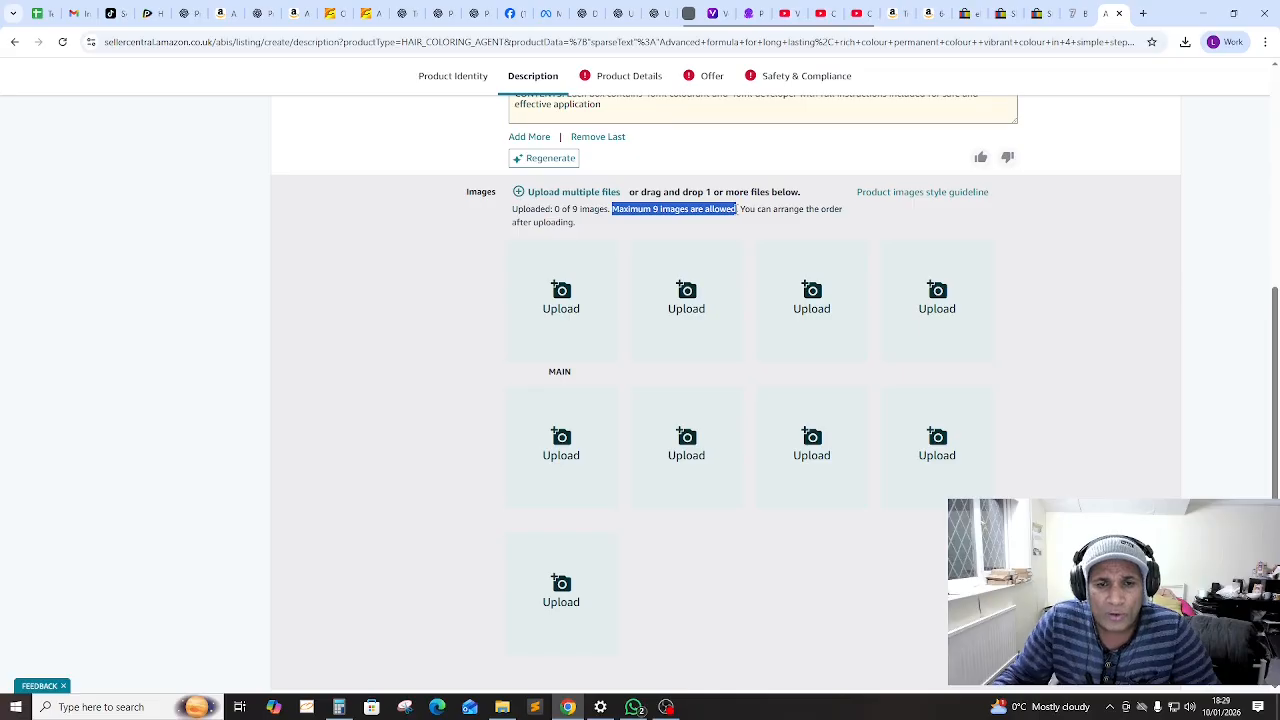
left_click(569, 301)
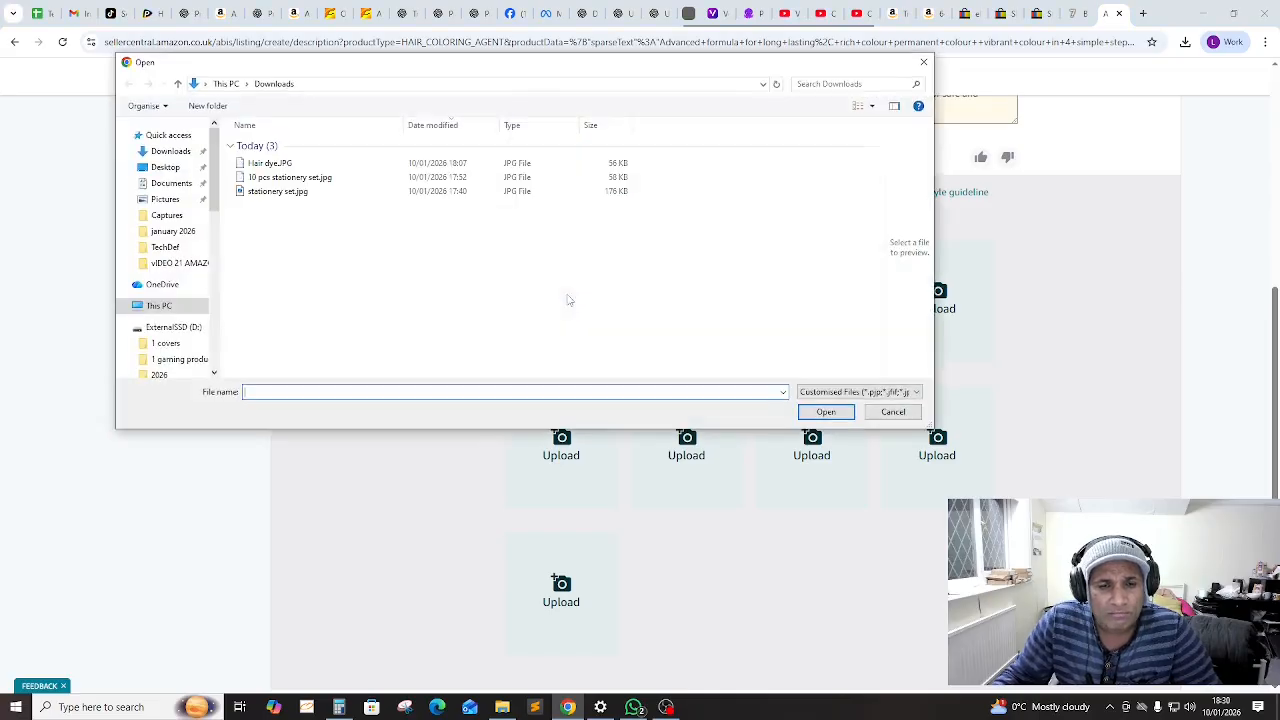
left_click(287, 163)
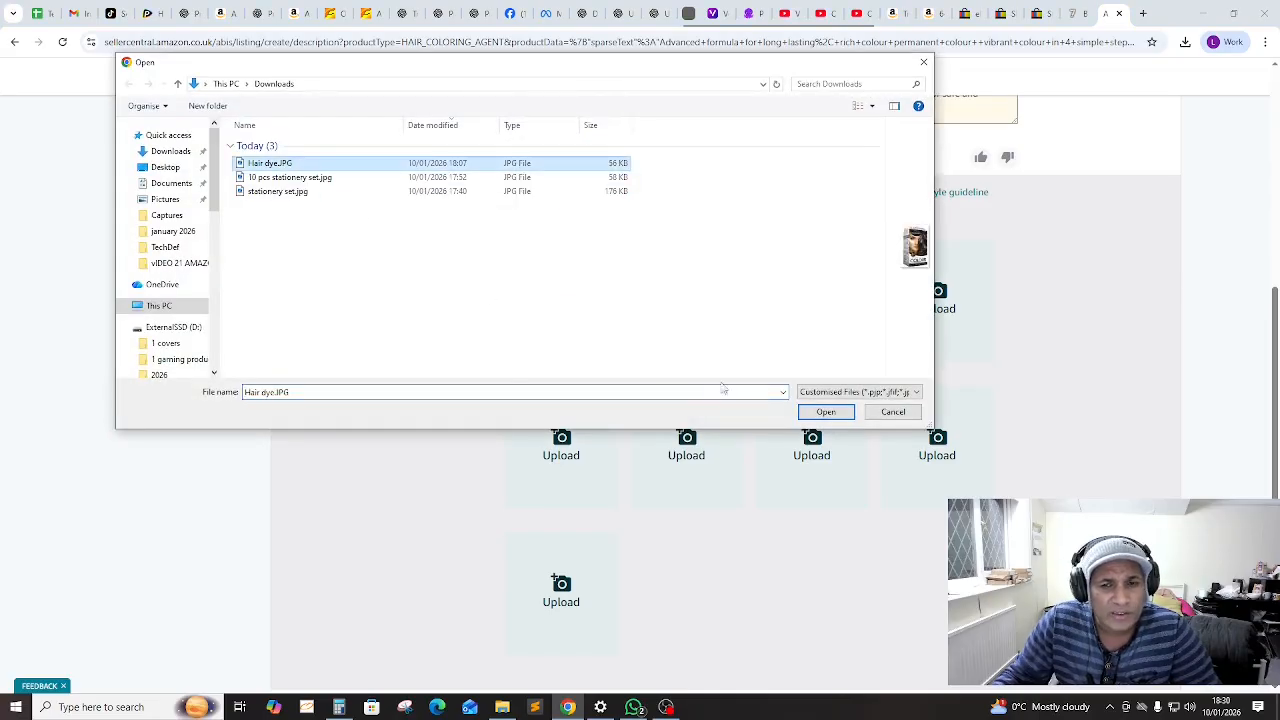
left_click(824, 413)
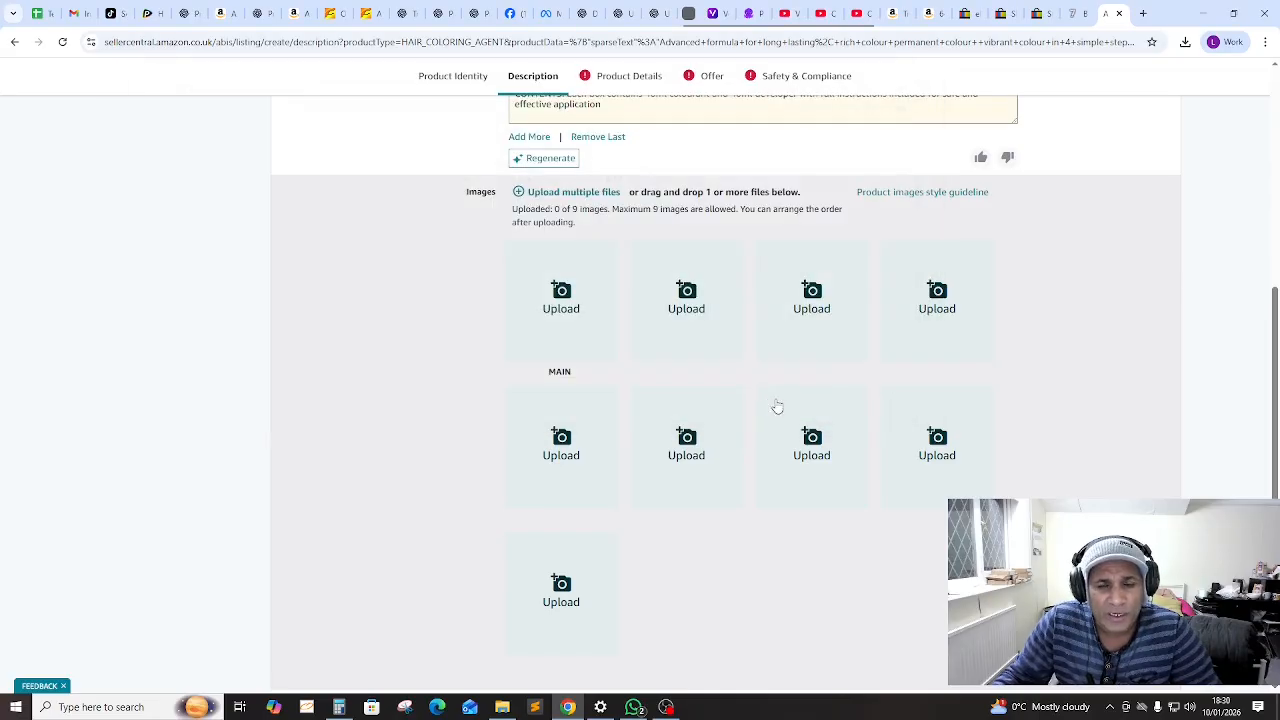
Upload Hair dye.JPG into the second, third and fourth image slots.
left_click(697, 312)
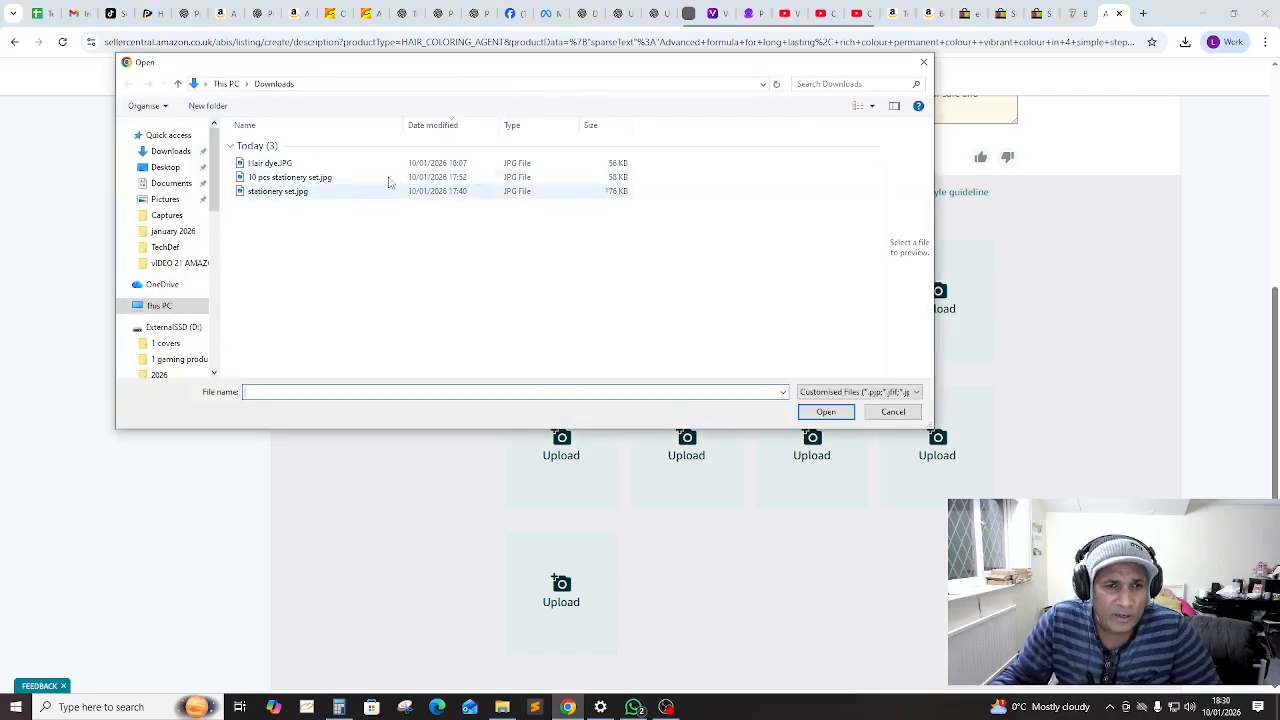
left_click(286, 164)
left_click(816, 413)
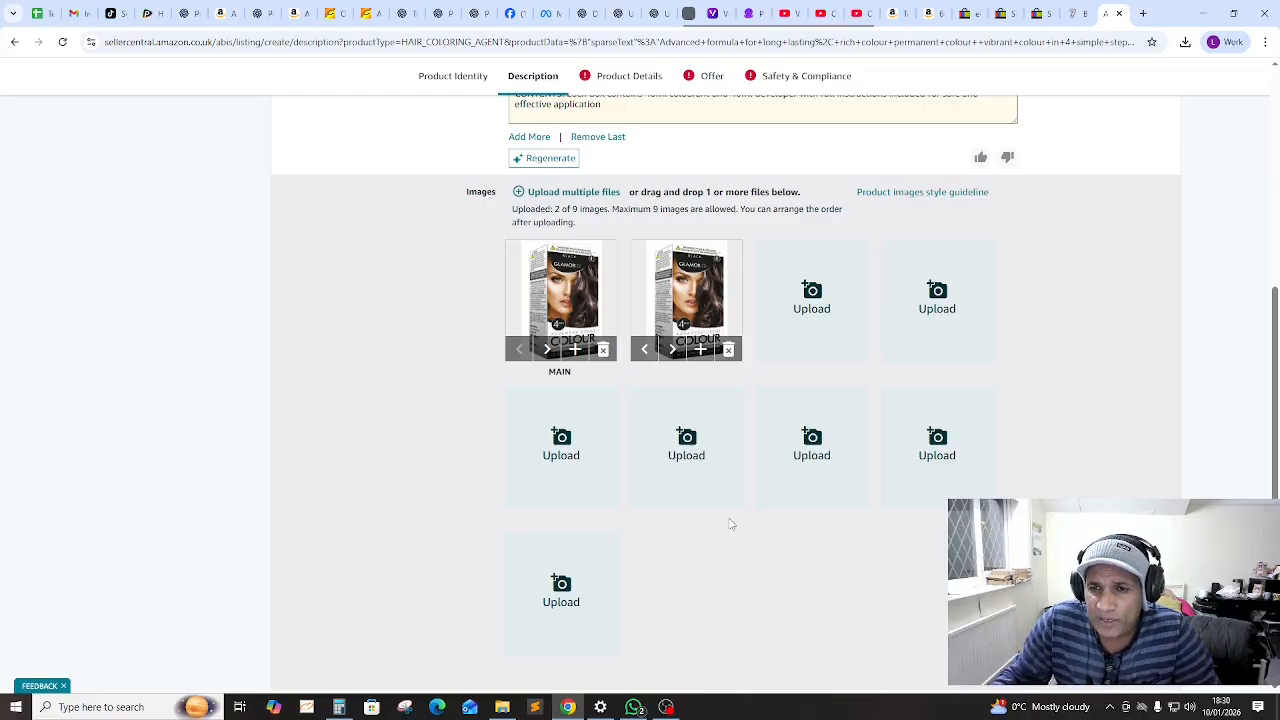
left_click(812, 300)
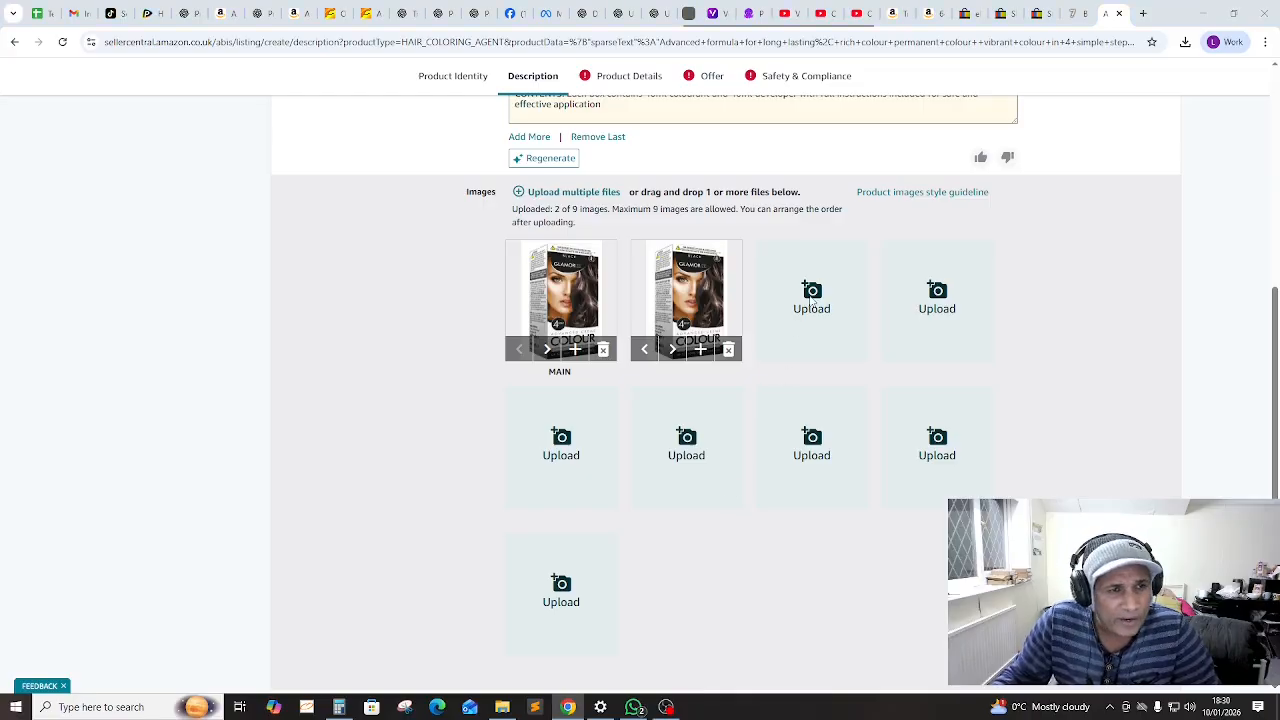
left_click(268, 164)
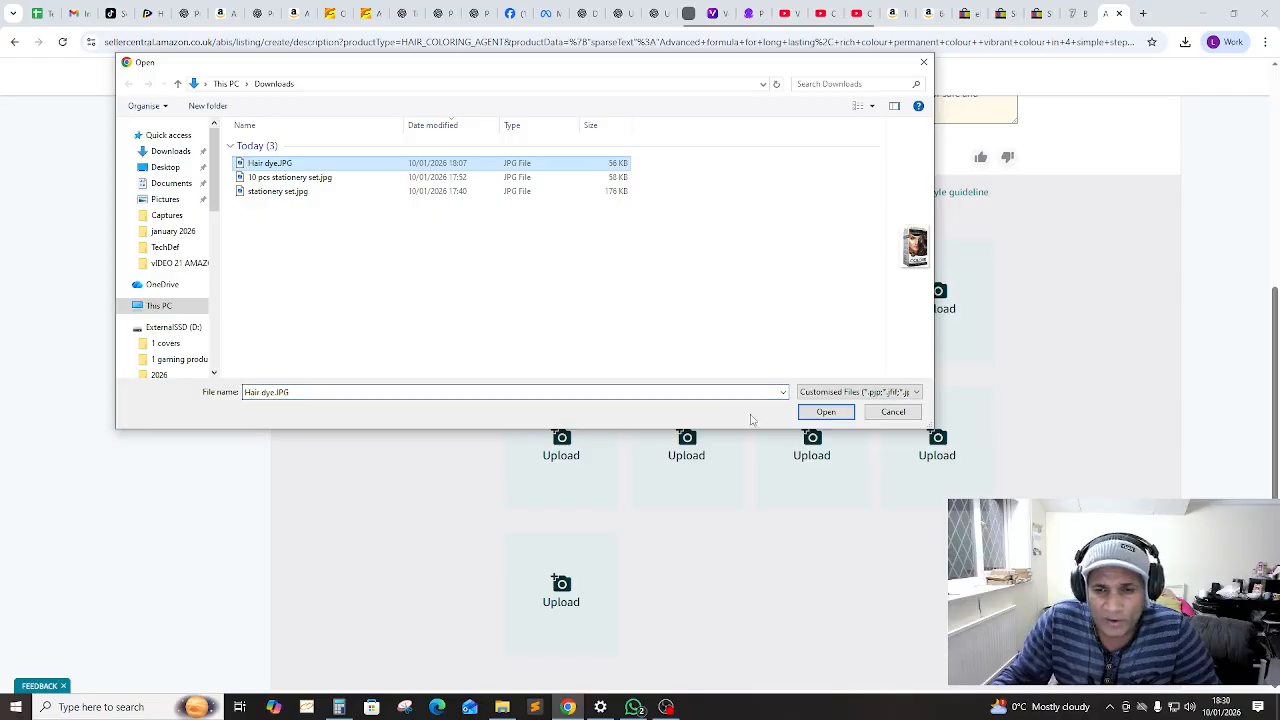
left_click(825, 412)
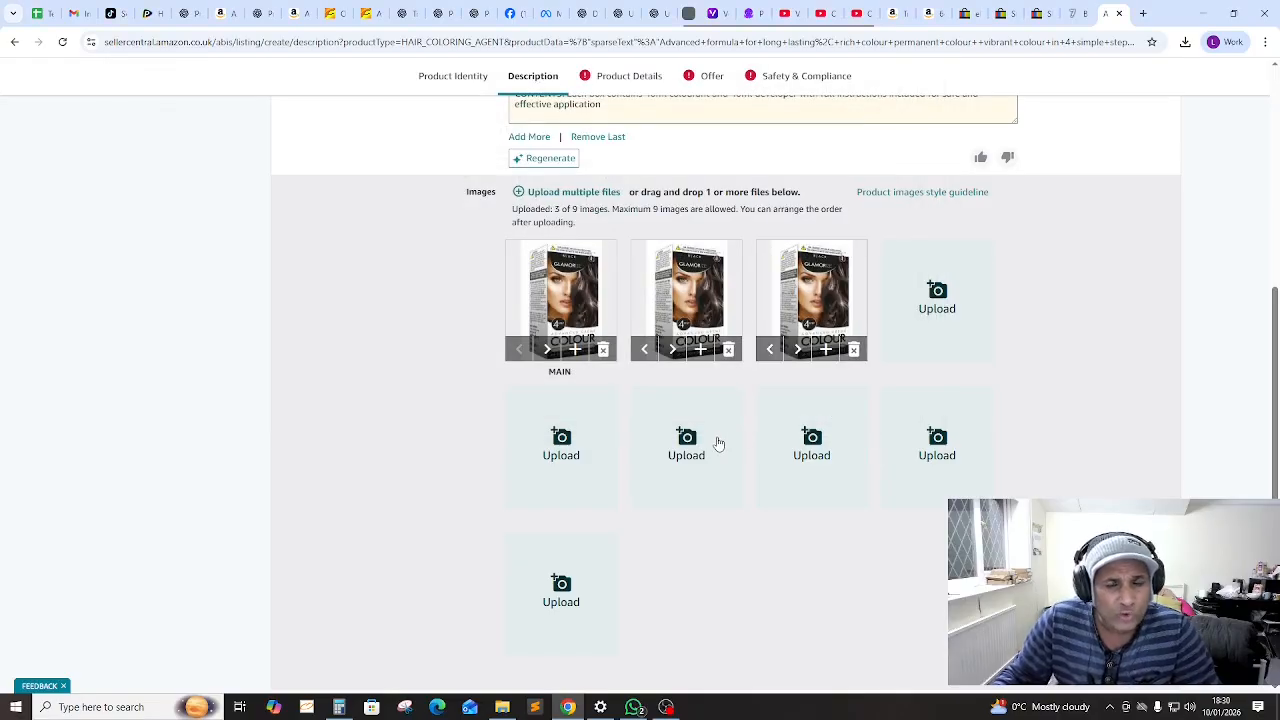
left_click(942, 298)
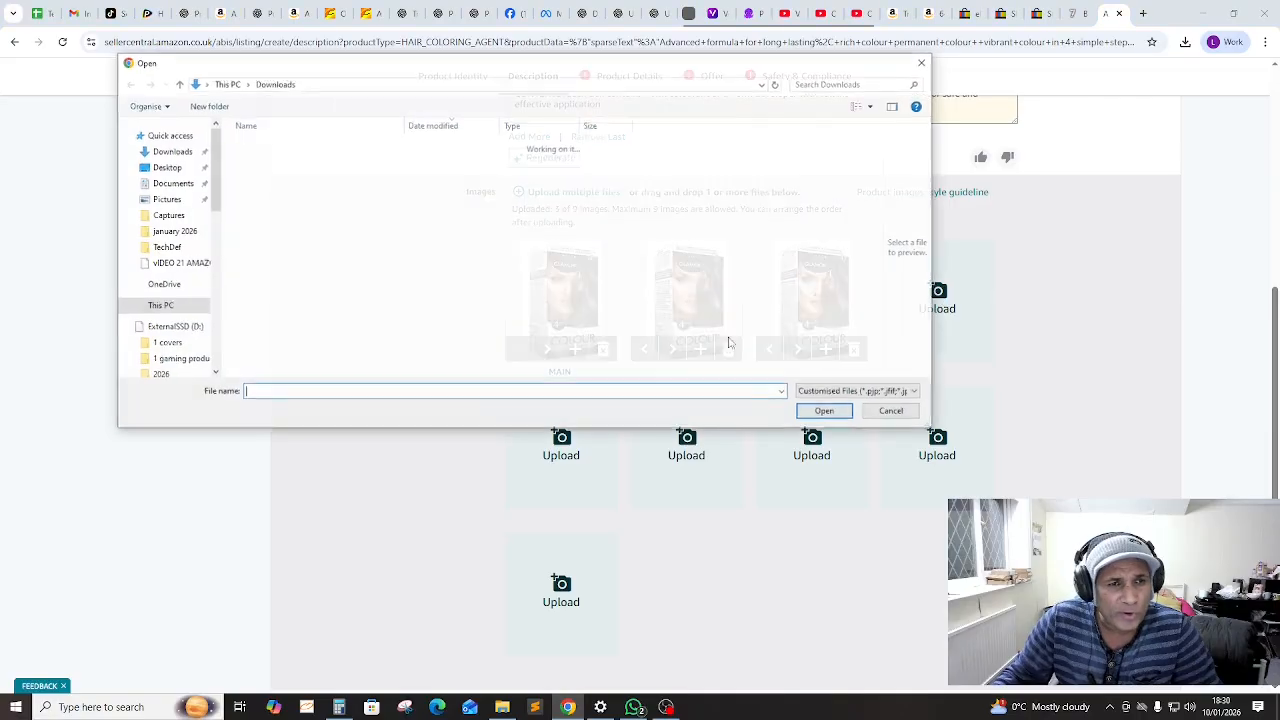
left_click(275, 163)
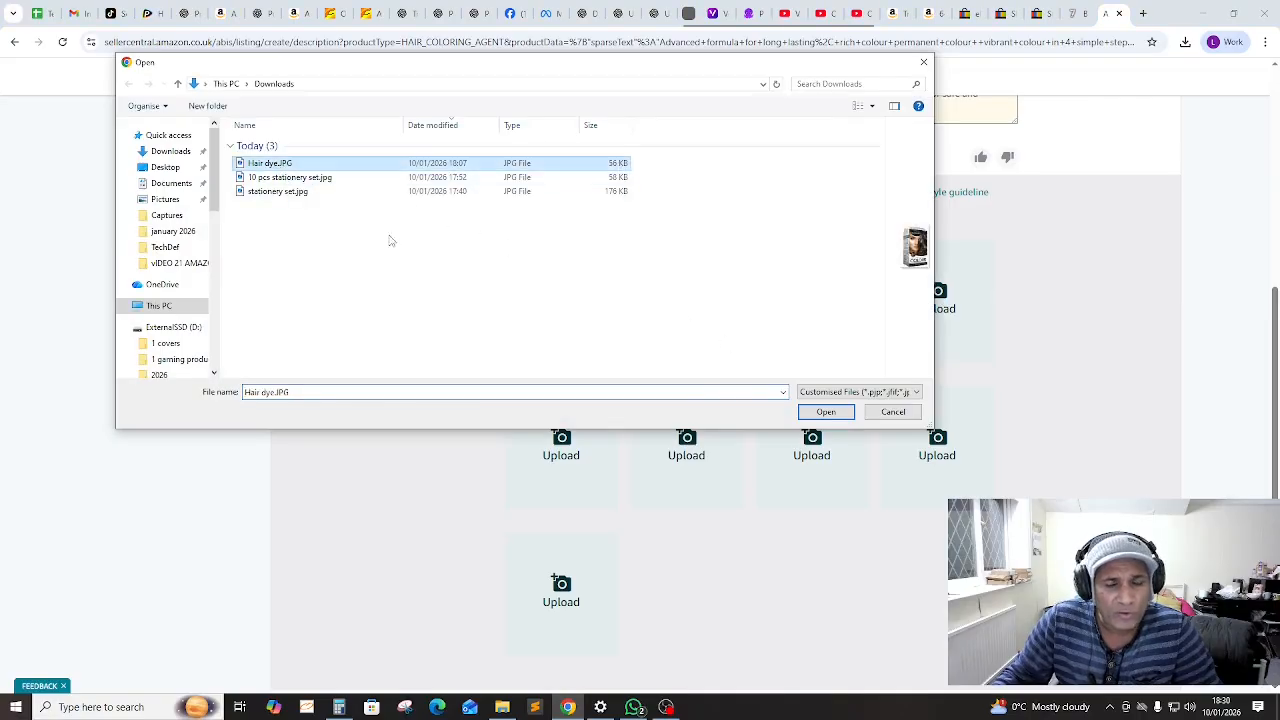
left_click(824, 413)
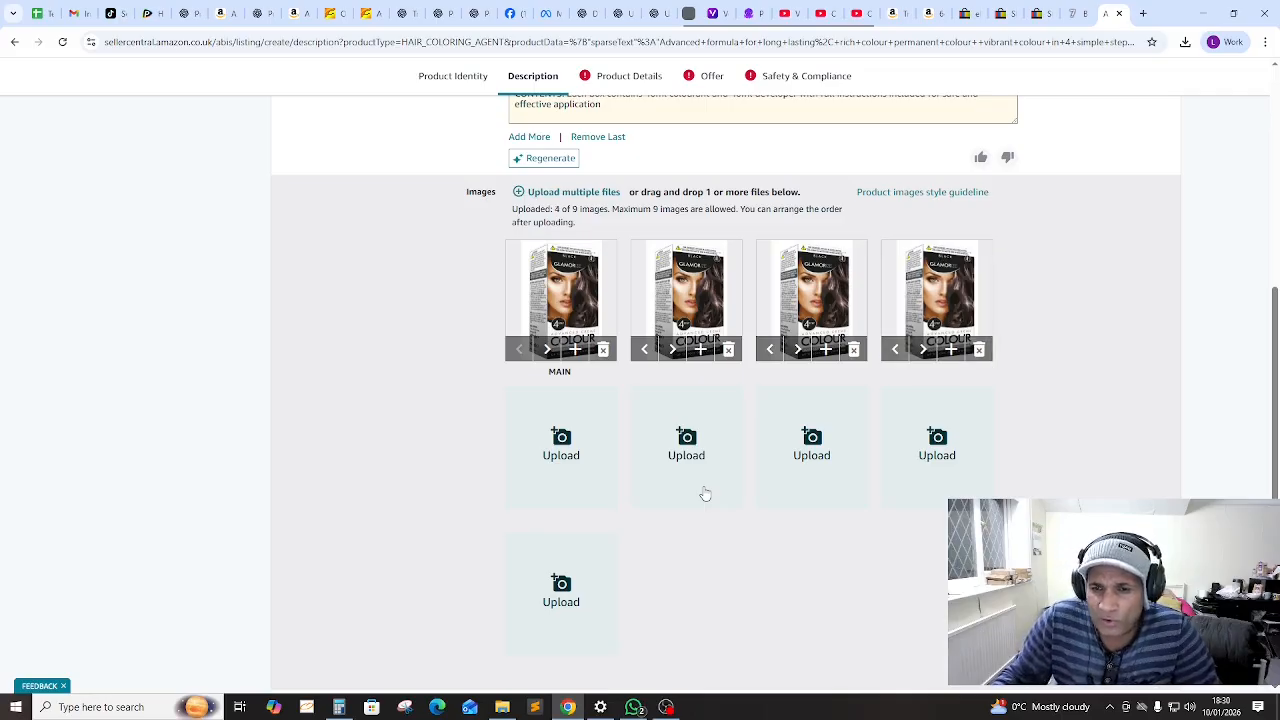
Upload Hair dye.JPG into the fifth and sixth image slots.
scroll(705, 493, "down", 1)
left_click(556, 312)
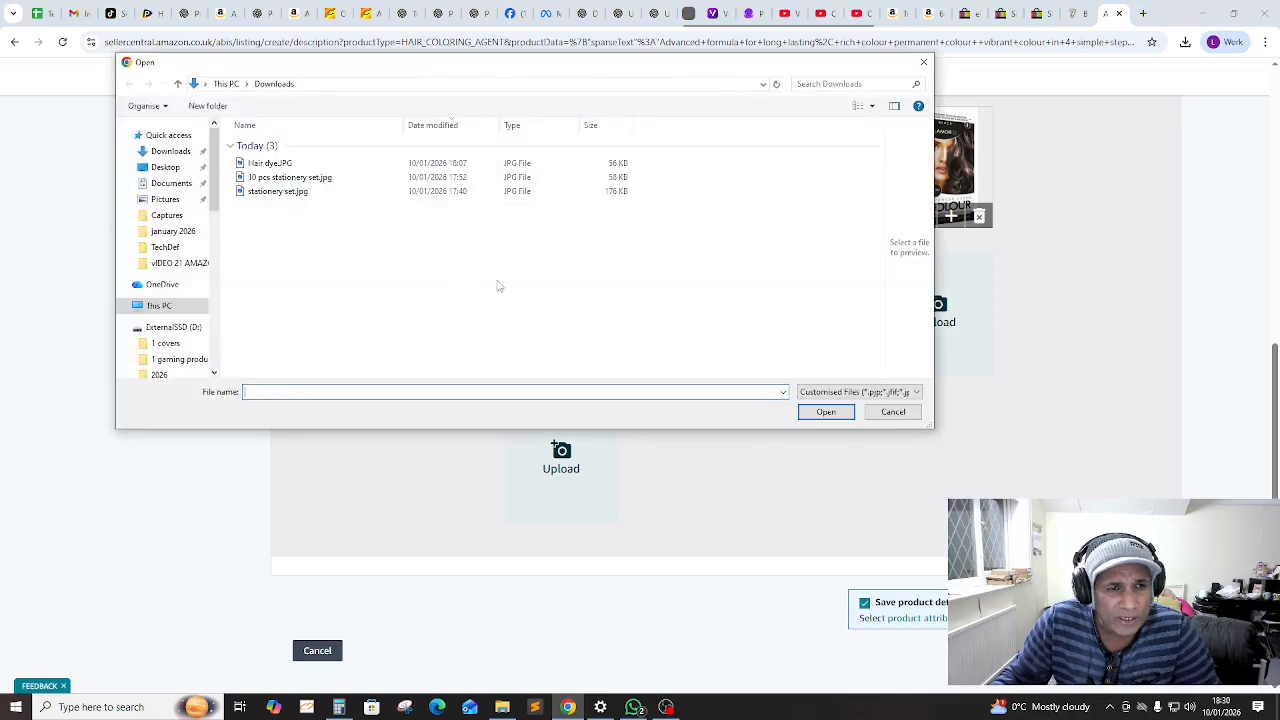
left_click(283, 165)
left_click(826, 411)
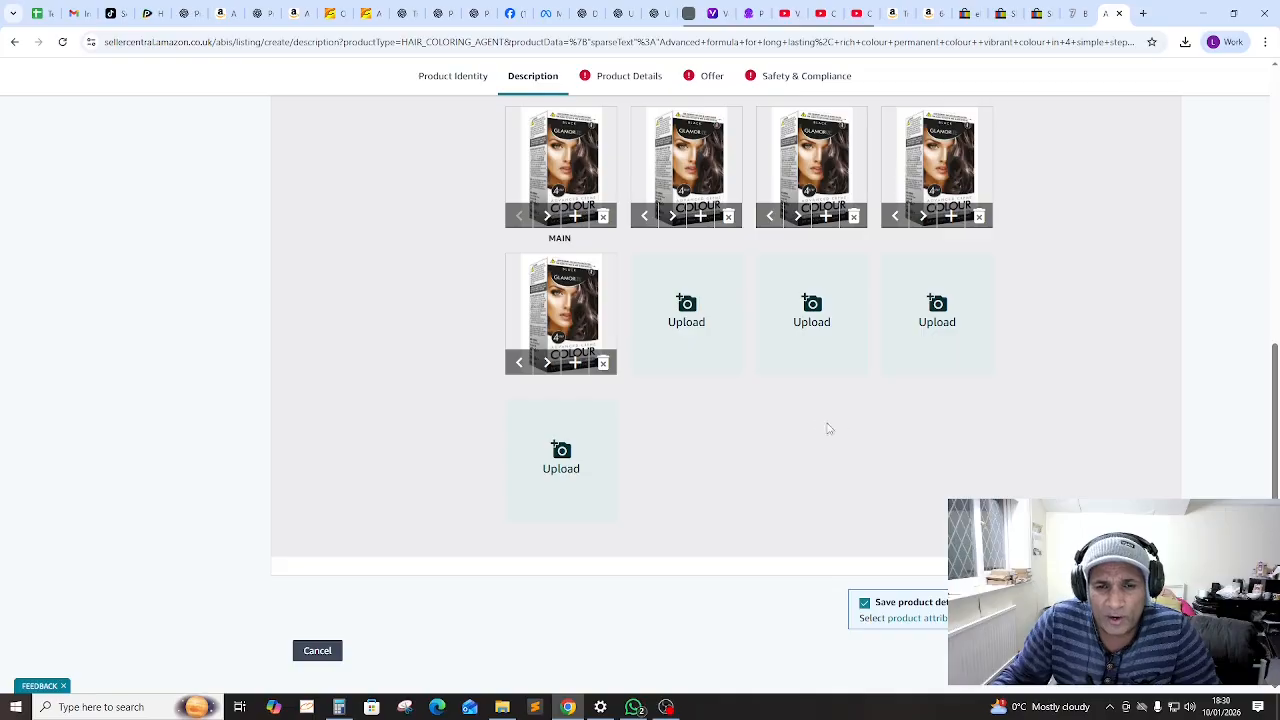
scroll(838, 460, "up", 1)
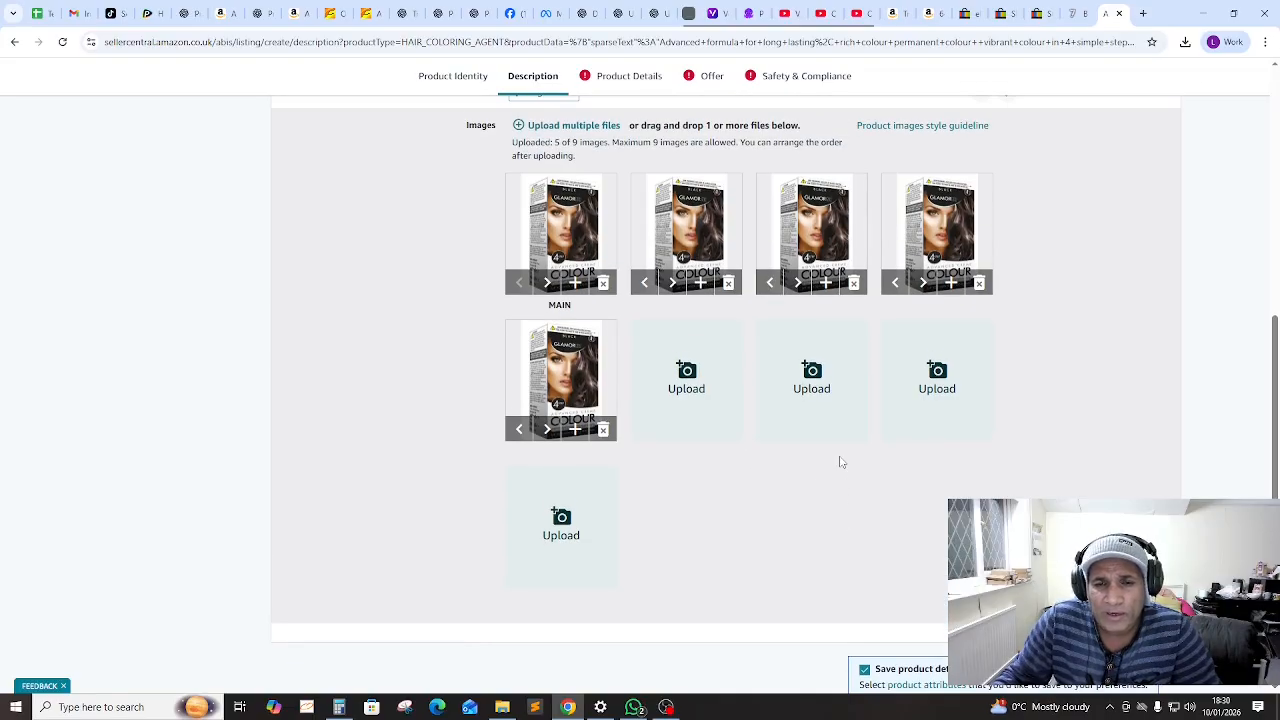
scroll(840, 462, "up", 3)
scroll(843, 490, "down", 2)
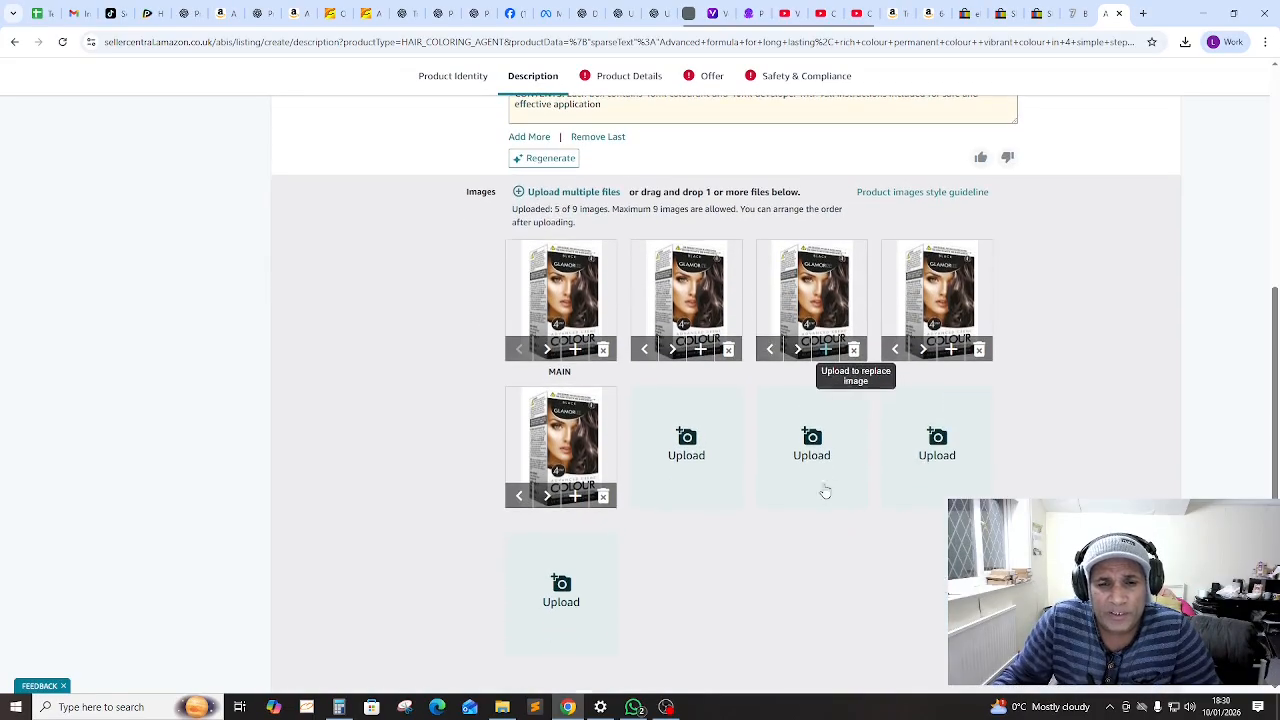
left_click(697, 448)
left_click(275, 166)
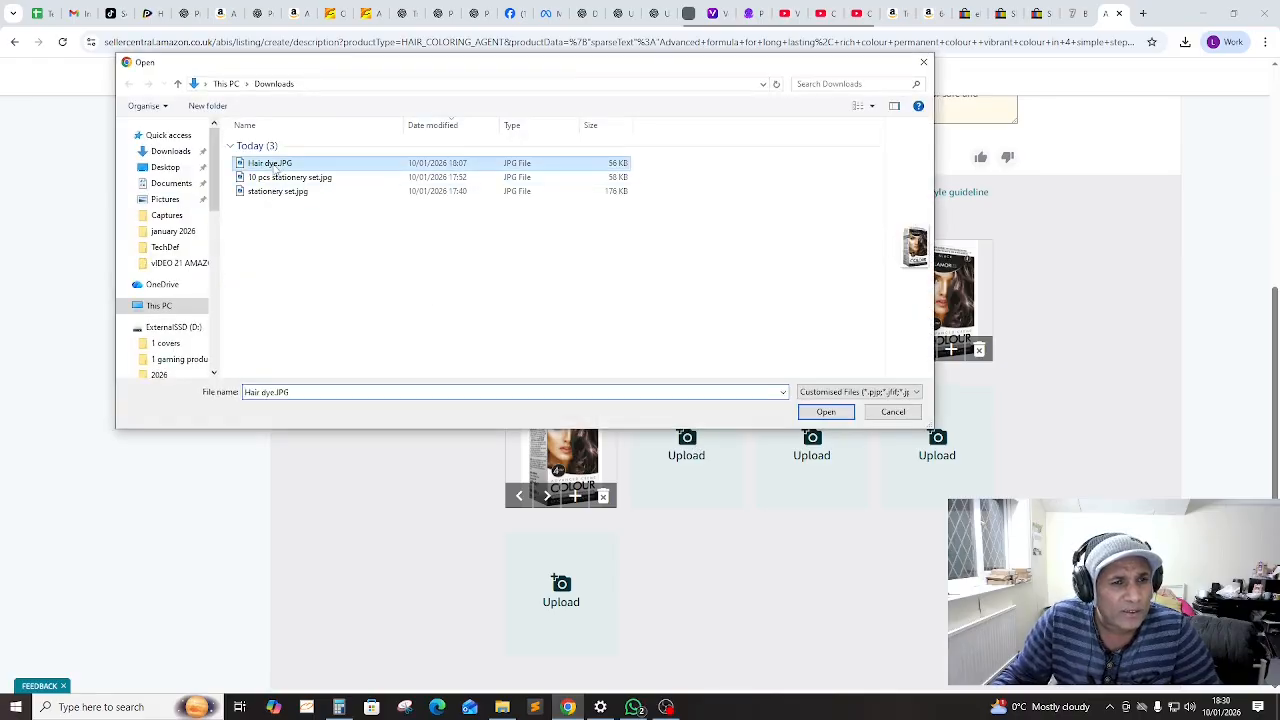
left_click(825, 412)
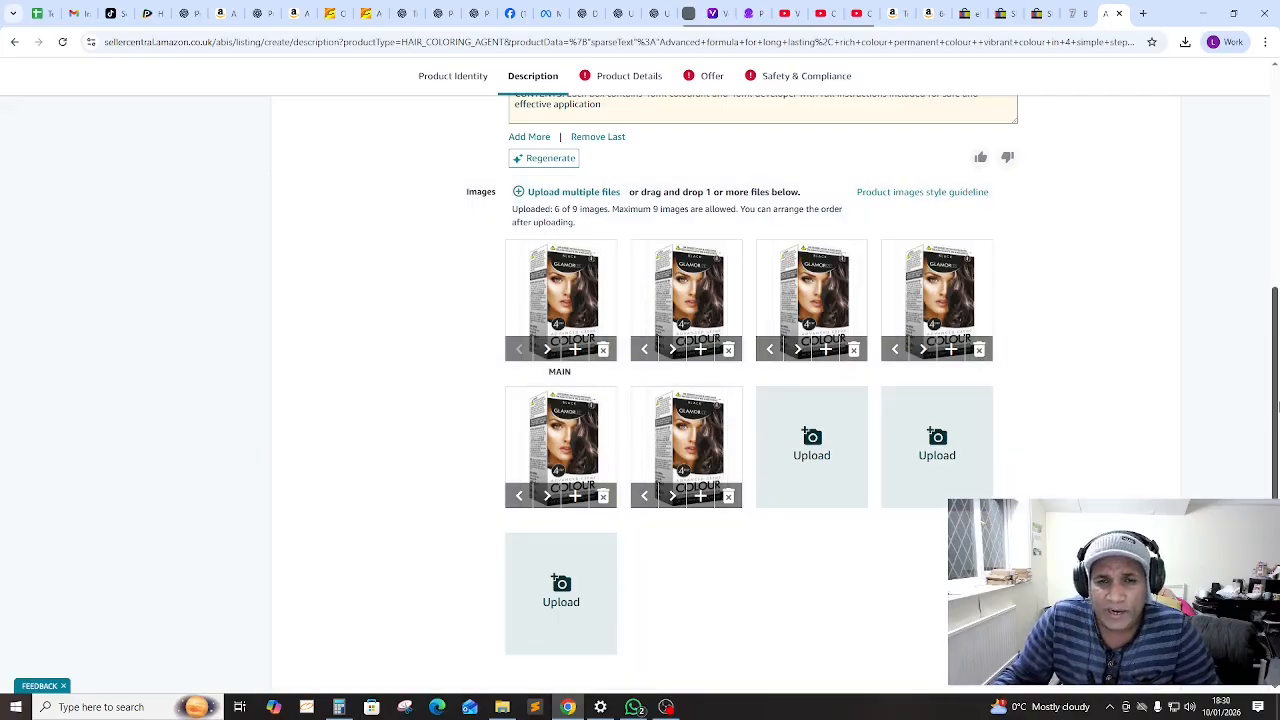
scroll(1277, 410, "down", 1)
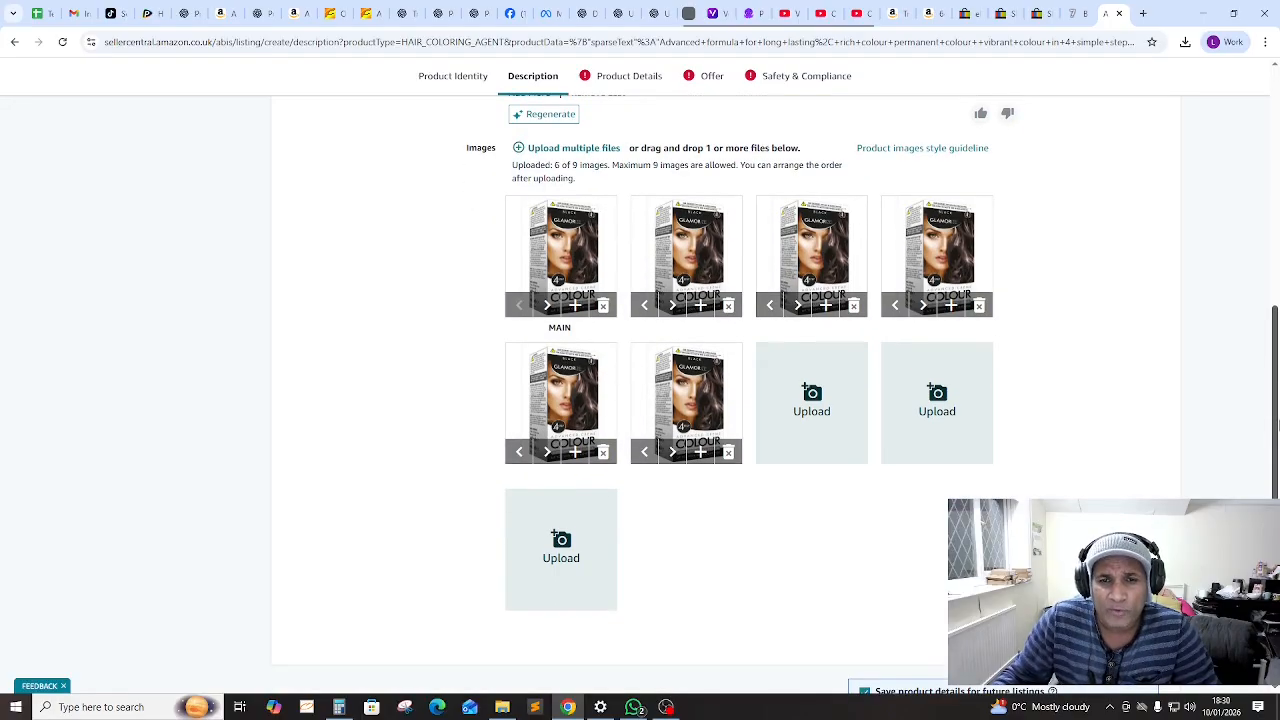
left_click_drag(654, 167, 720, 166)
left_click(676, 169)
left_click(716, 166)
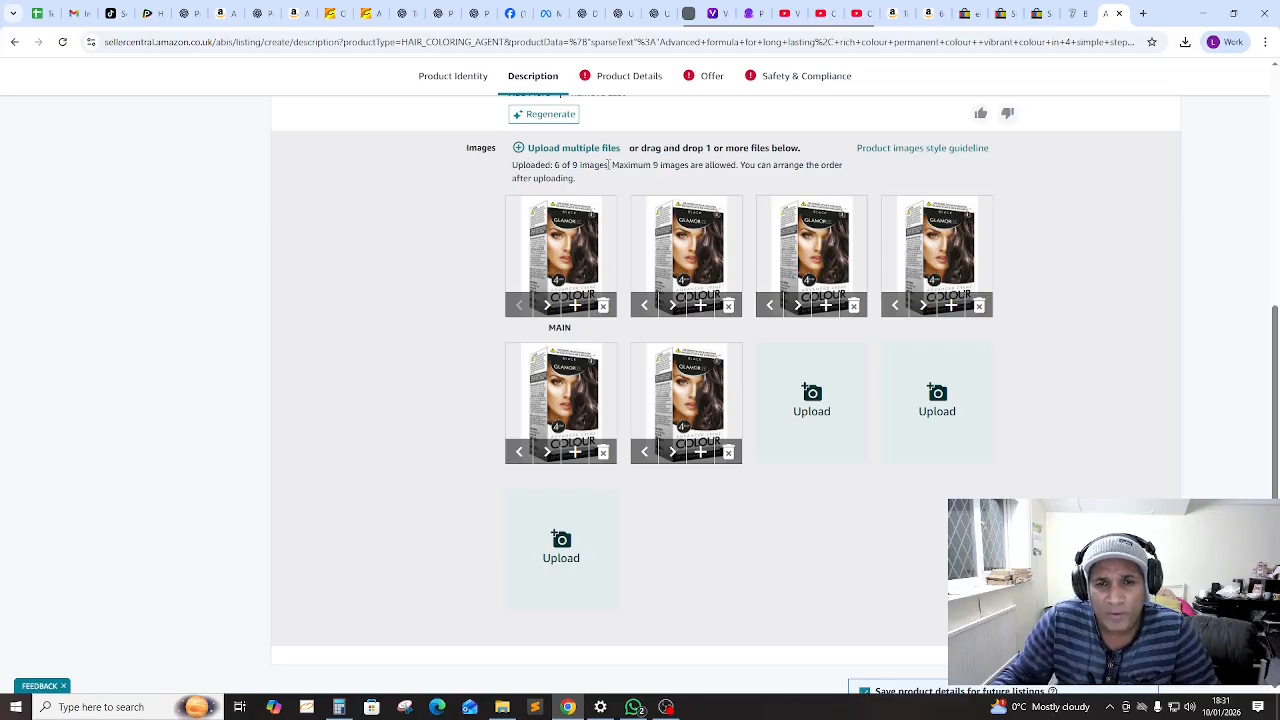
left_click_drag(608, 166, 757, 183)
left_click(743, 166)
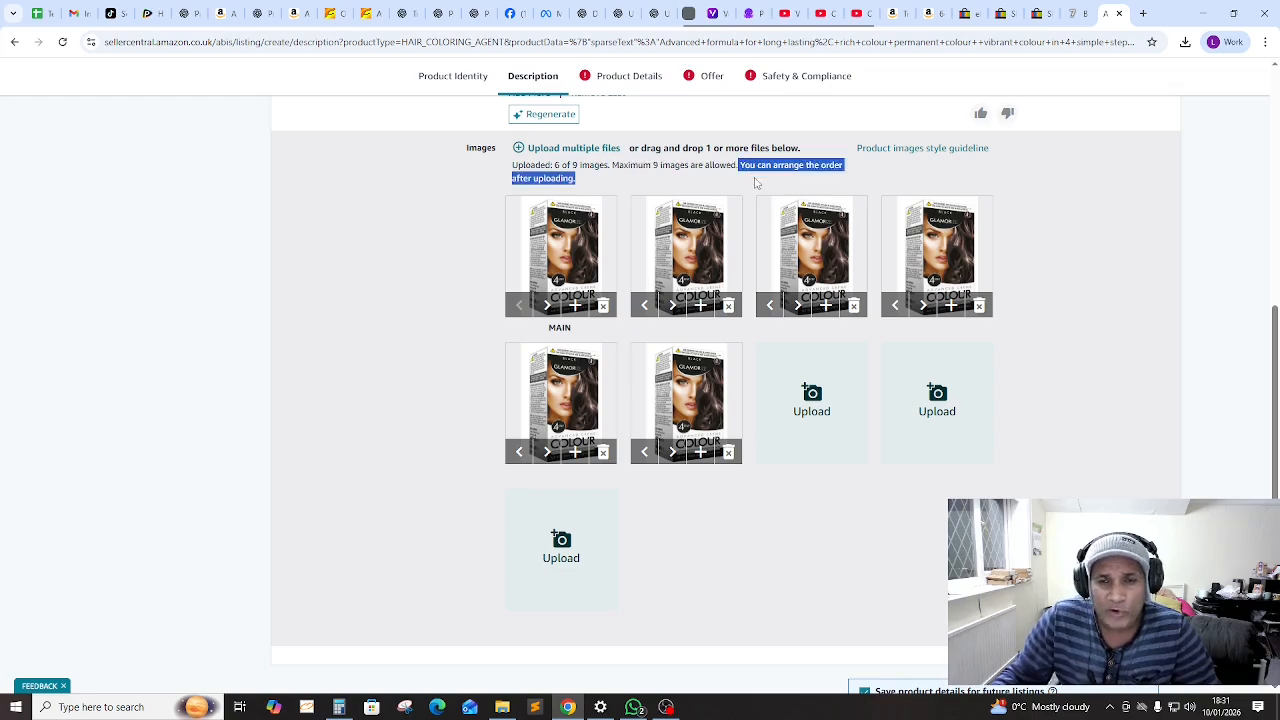
left_click(1088, 414)
scroll(1045, 493, "down", 2)
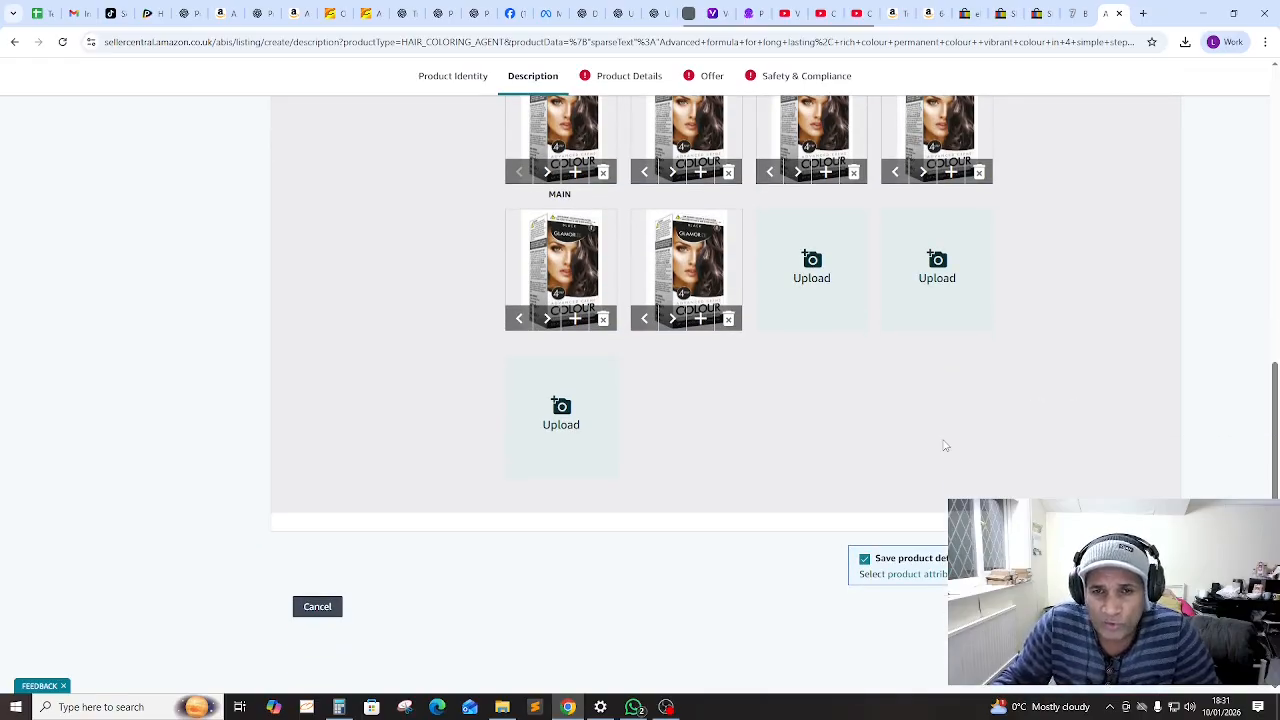
scroll(827, 427, "up", 3)
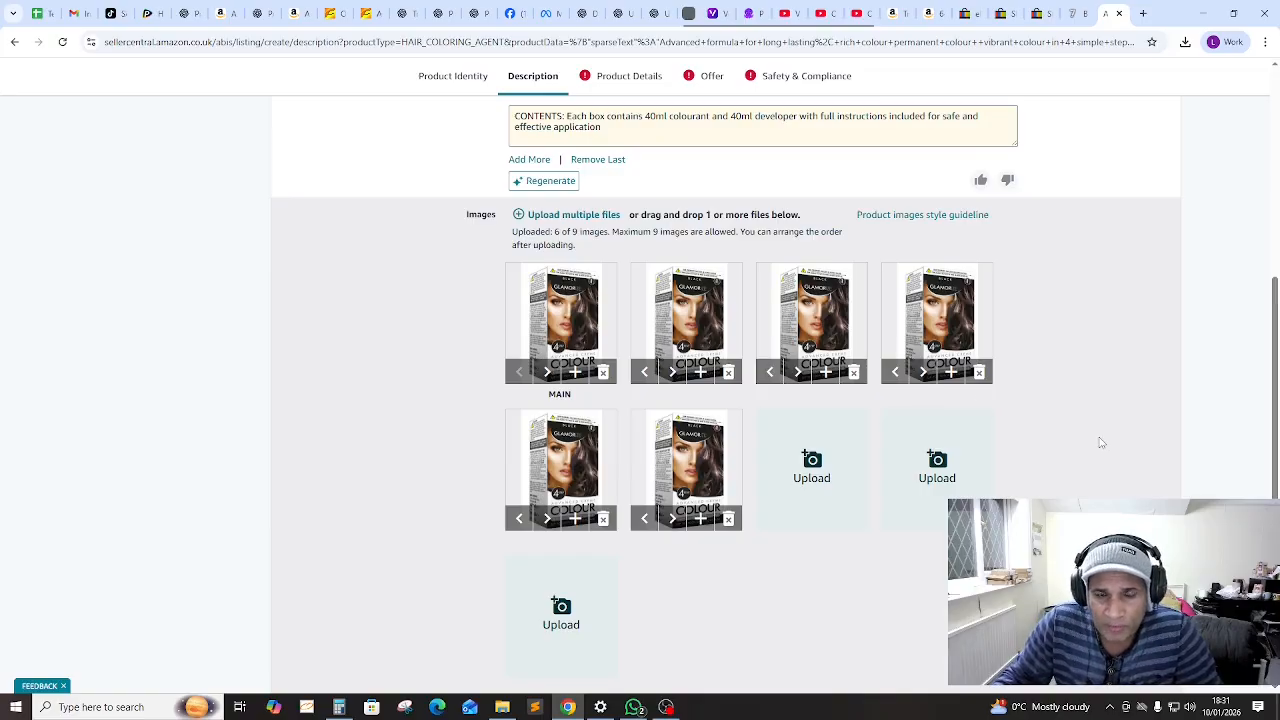
scroll(1100, 442, "down", 3)
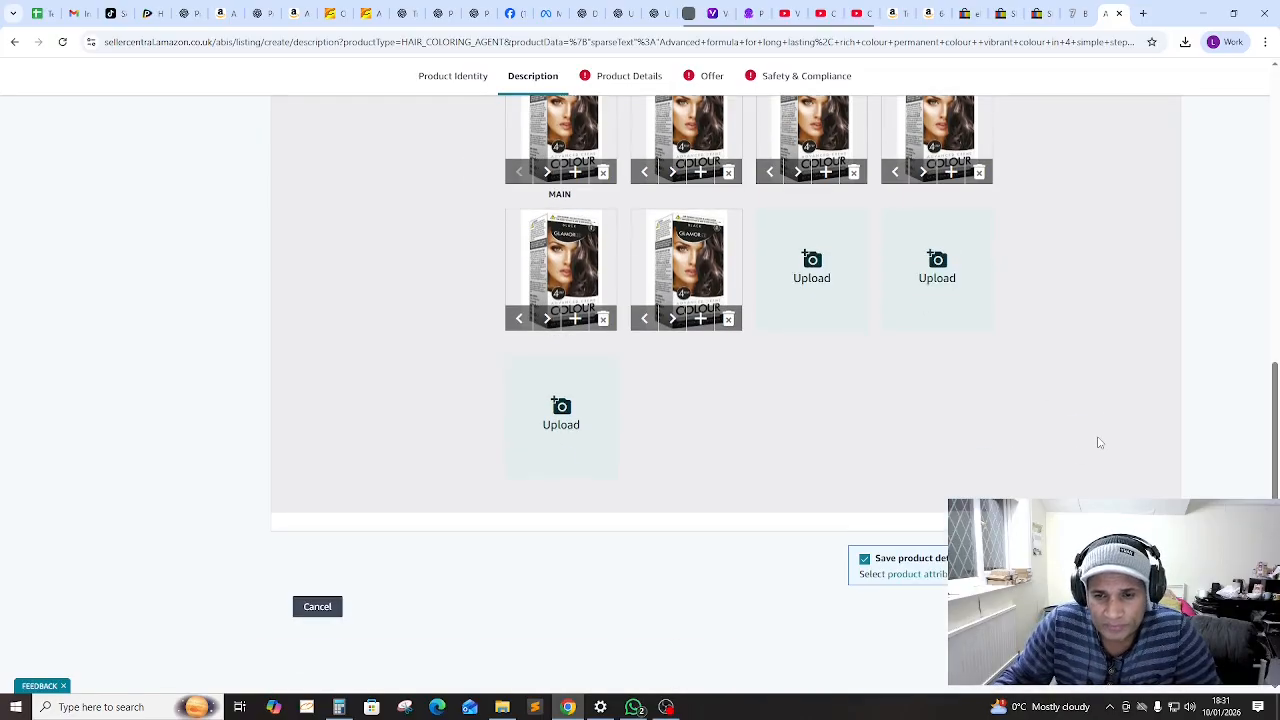
scroll(1082, 444, "up", 5)
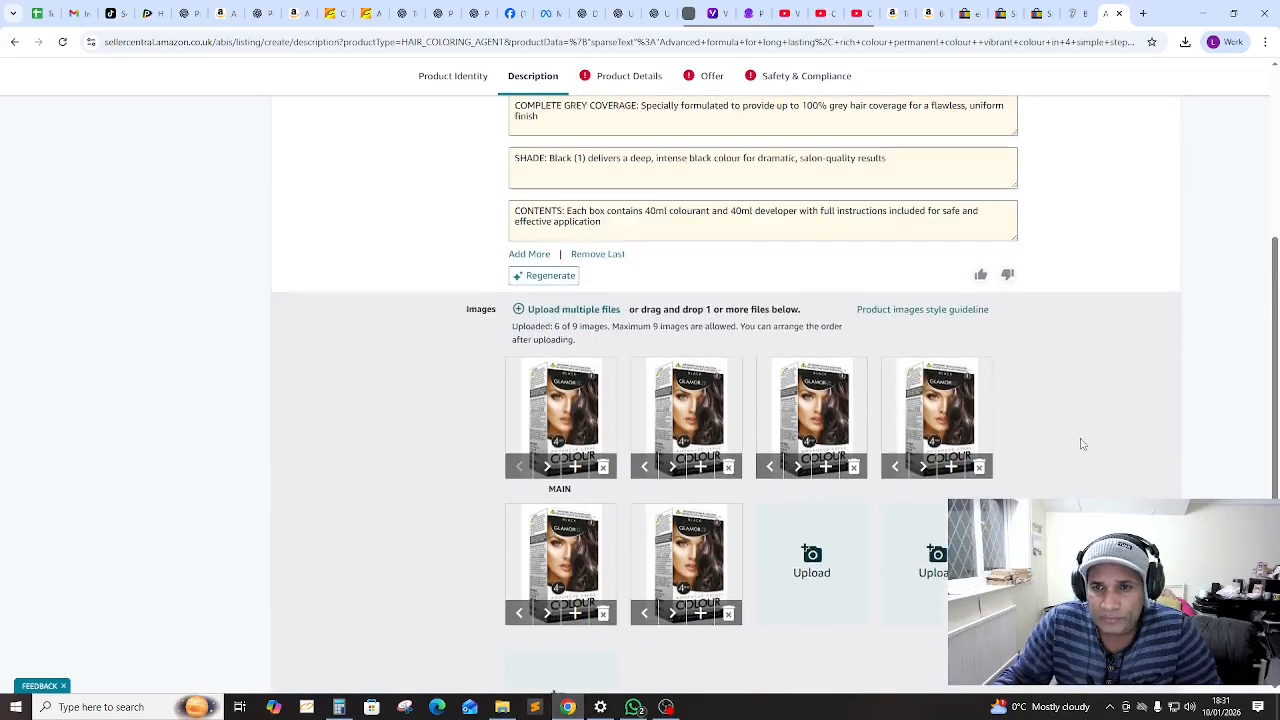
scroll(1082, 444, "down", 5)
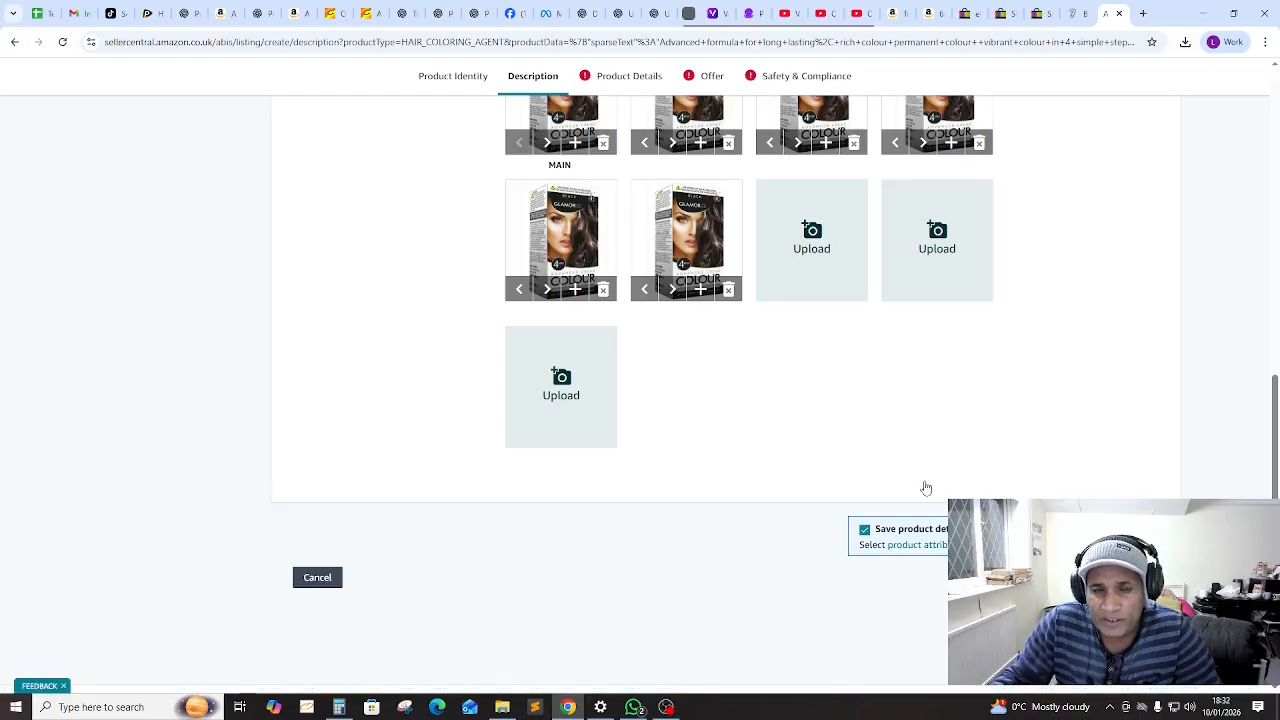
Switch to Product Details and review the target audience, manufacturer and Target Audience Keyword fields.
left_click(615, 78)
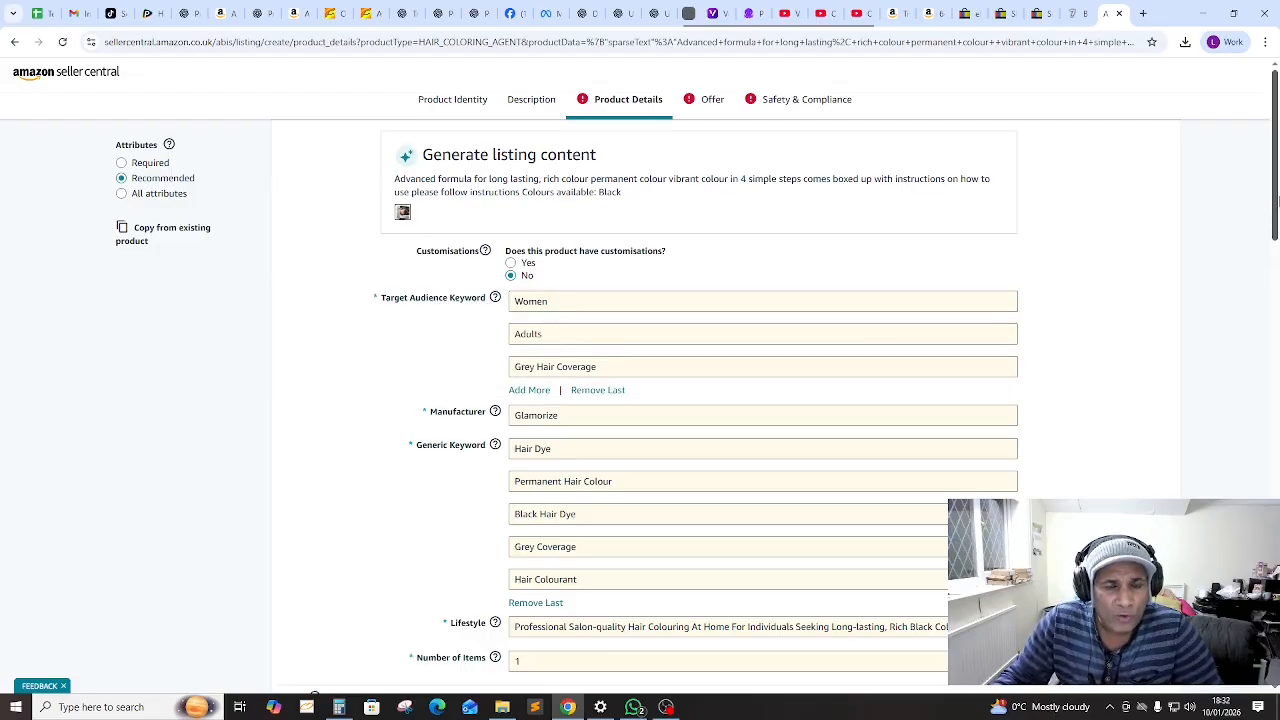
scroll(1277, 202, "down", 2)
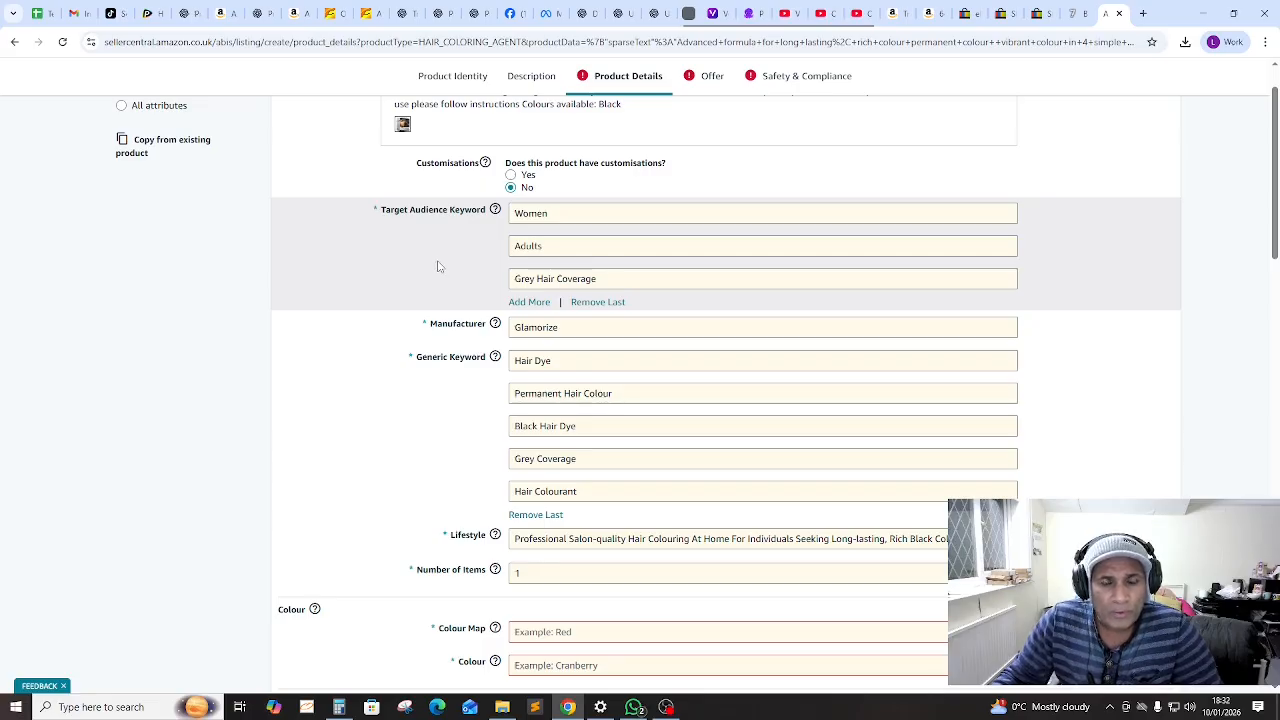
scroll(445, 270, "up", 2)
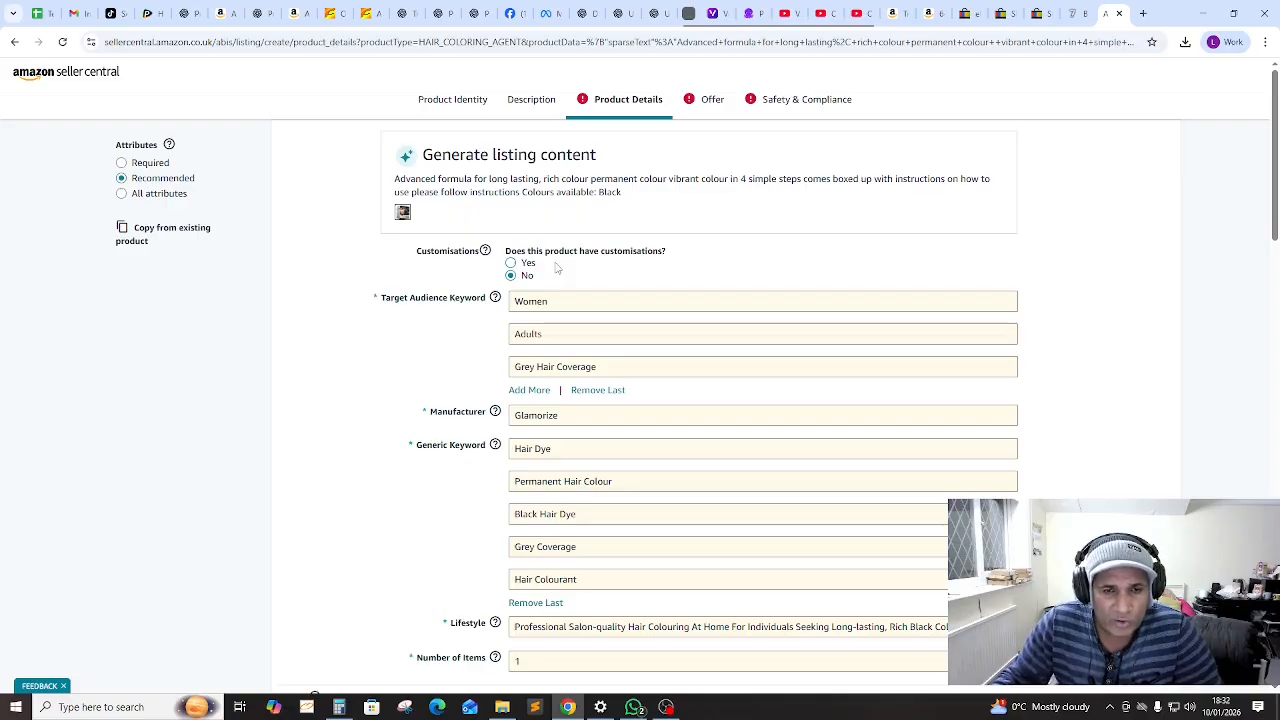
scroll(557, 268, "down", 1)
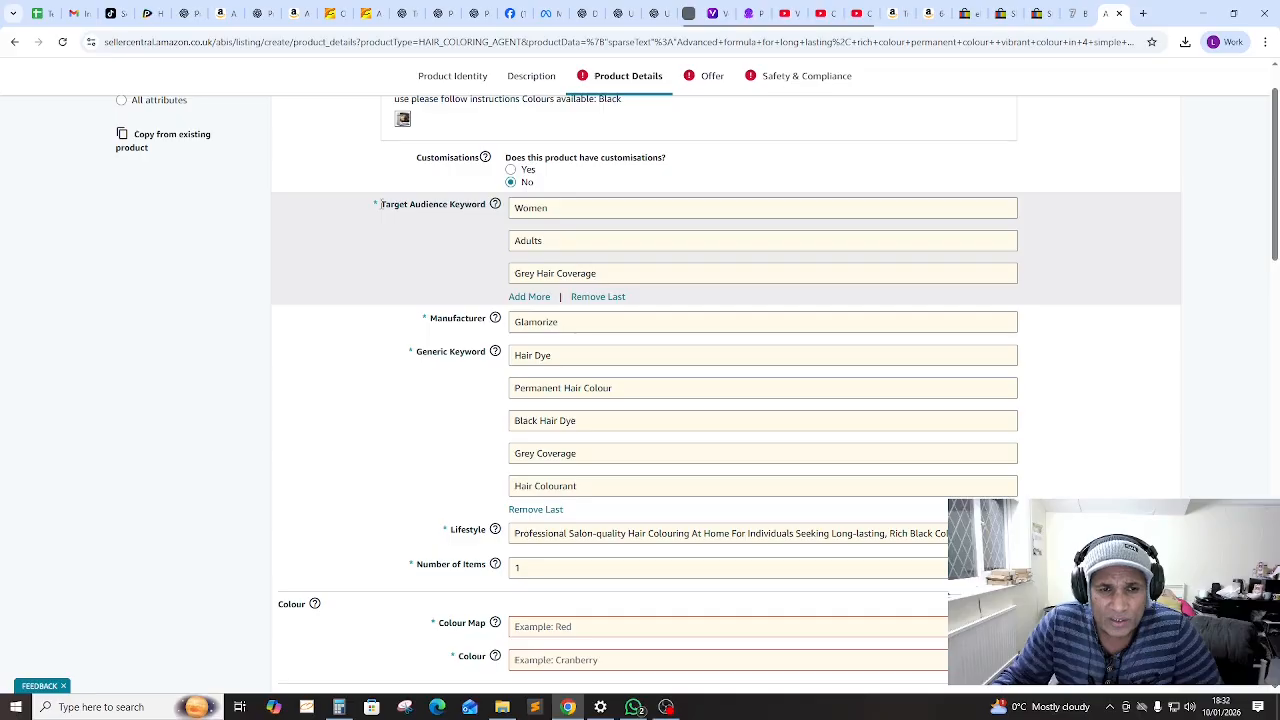
left_click_drag(381, 204, 421, 205)
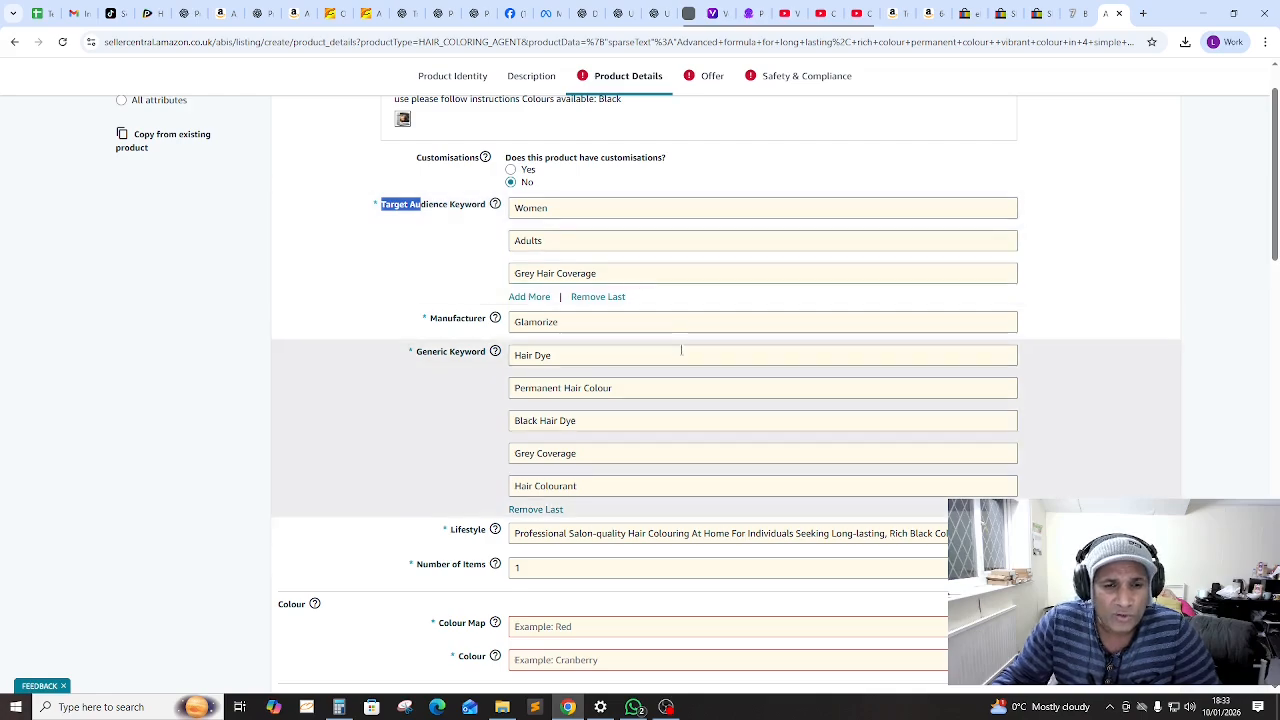
left_click(383, 315)
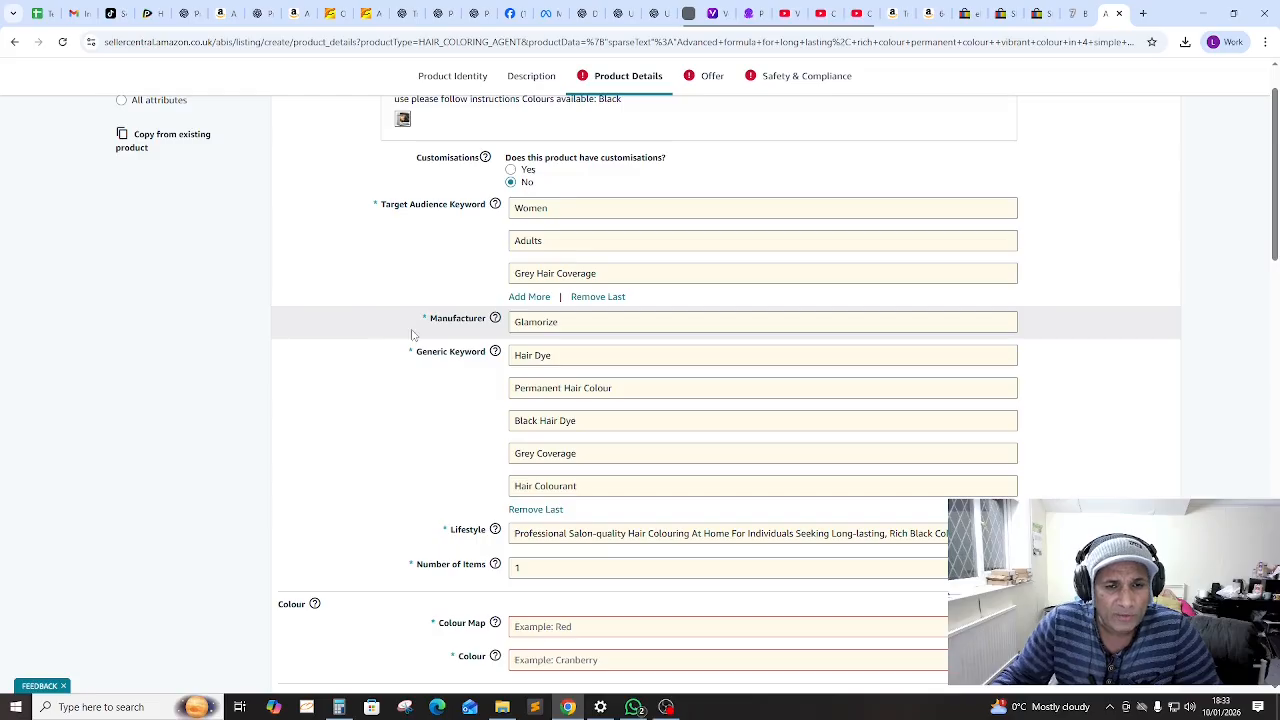
scroll(413, 335, "down", 1)
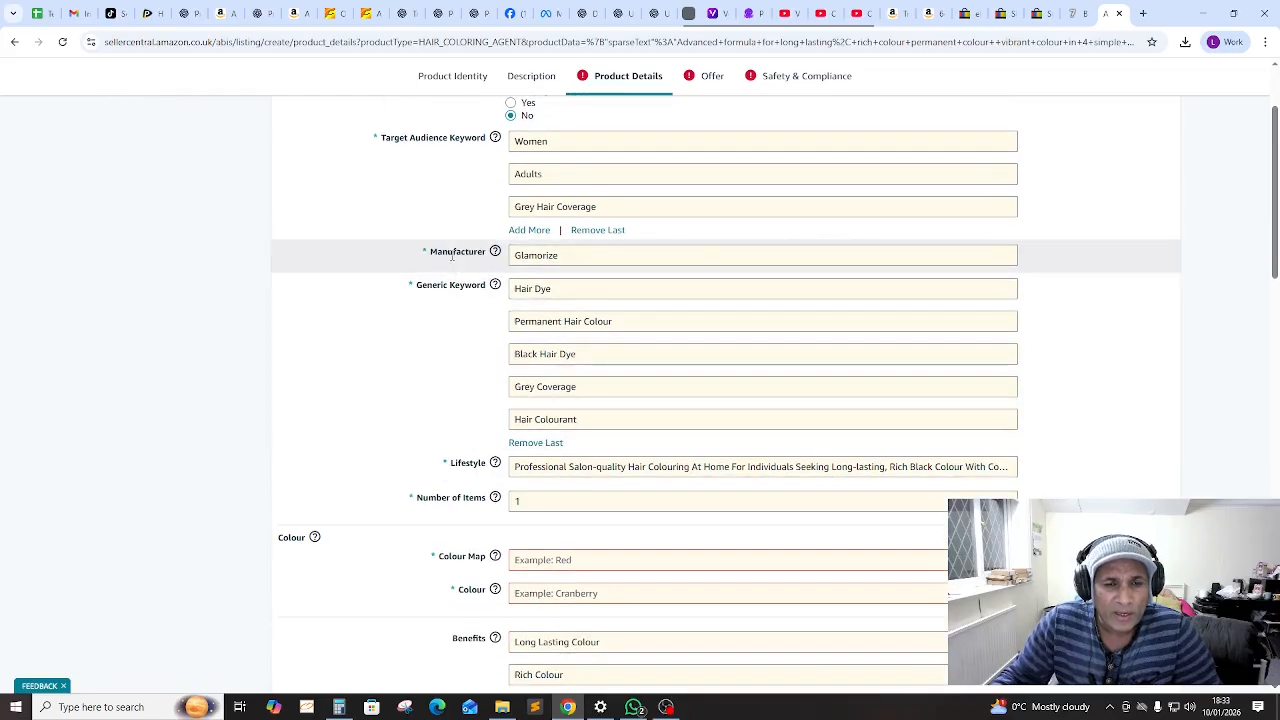
left_click_drag(430, 249, 487, 251)
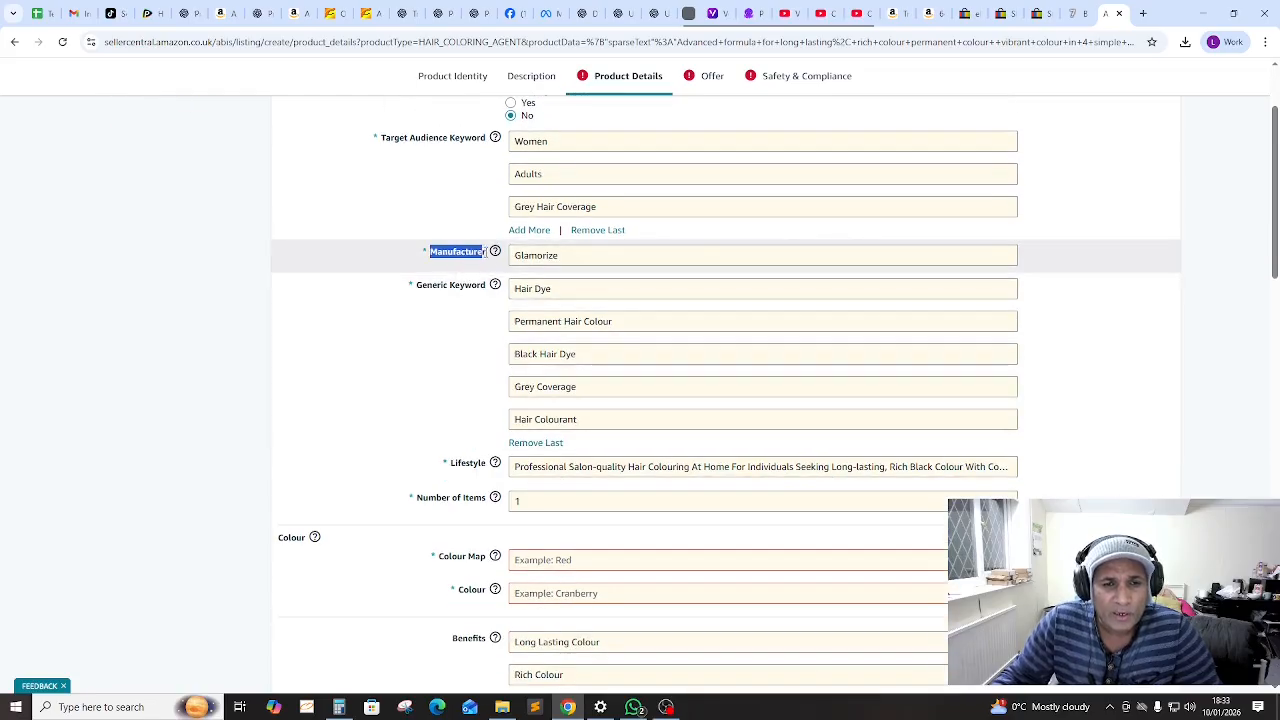
left_click(573, 257)
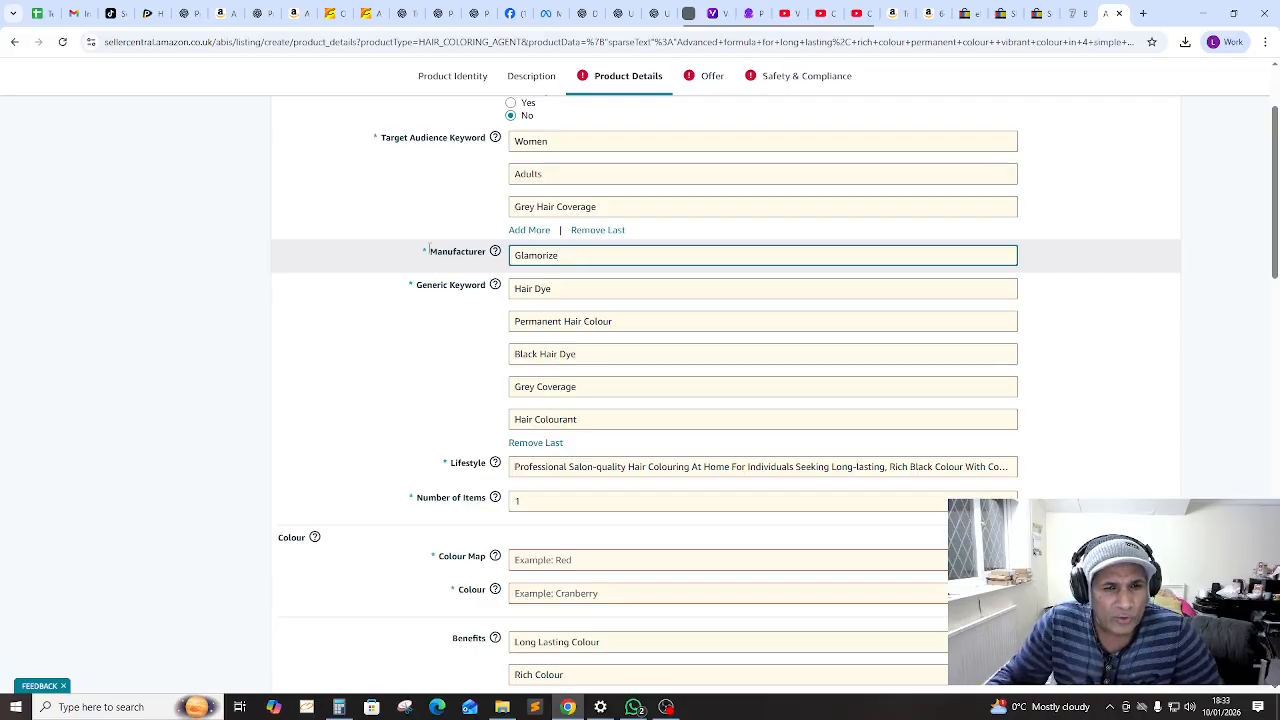
left_click_drag(429, 251, 490, 260)
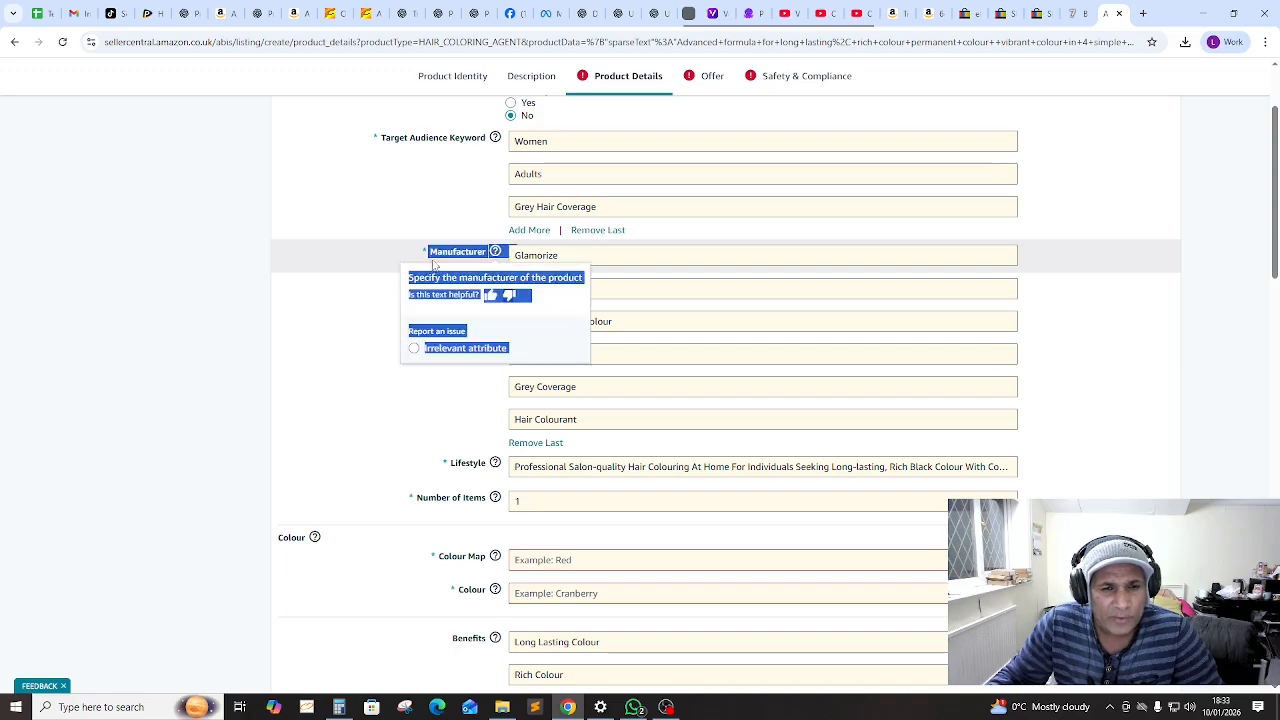
left_click(350, 319)
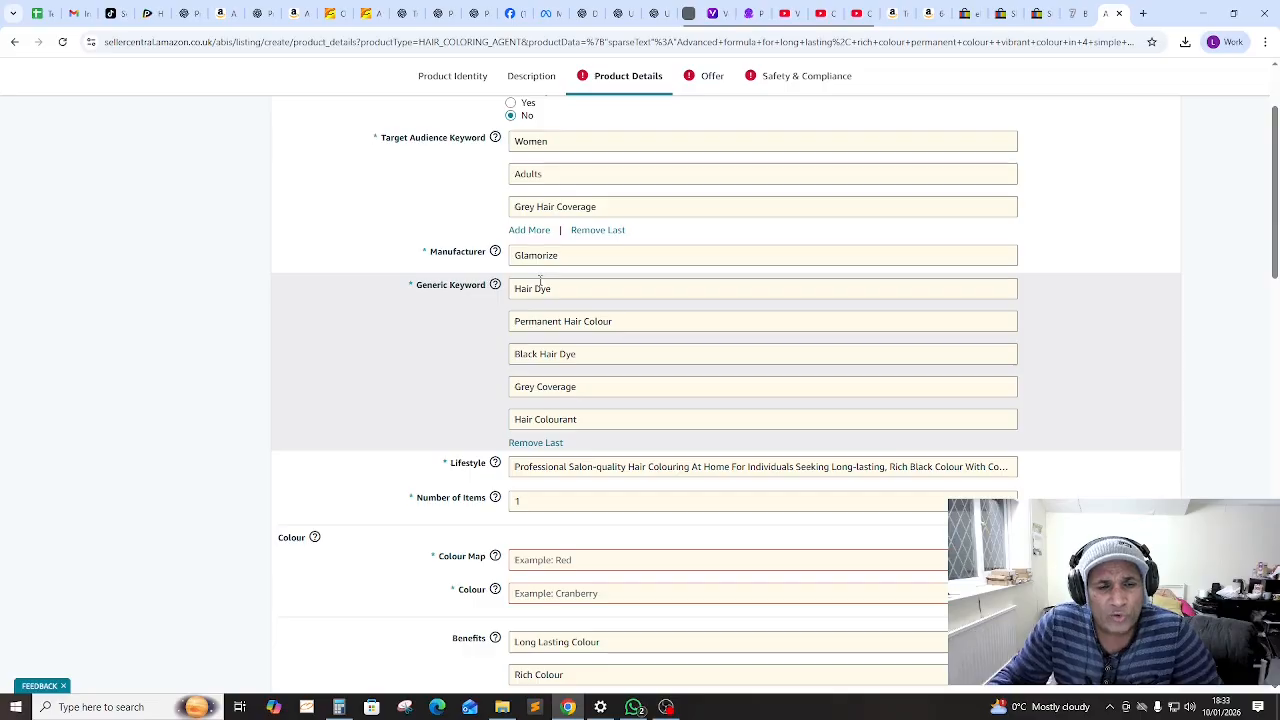
left_click_drag(417, 285, 484, 286)
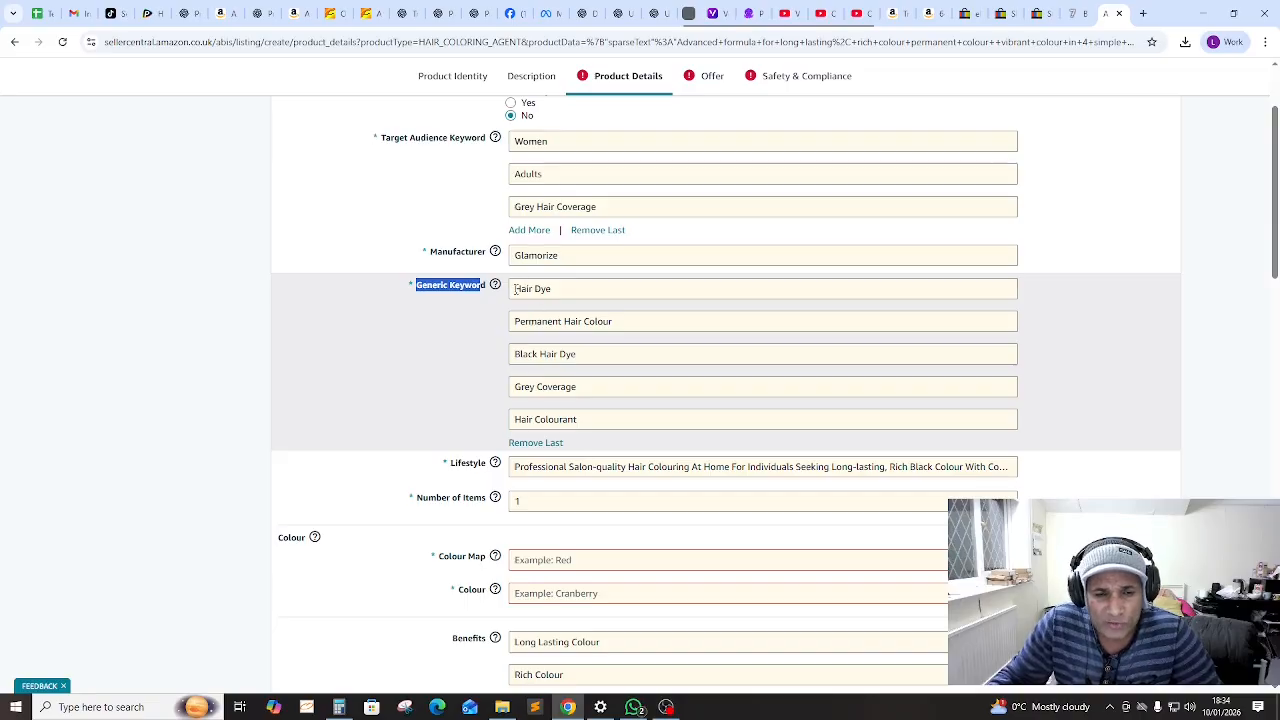
scroll(625, 400, "down", 1)
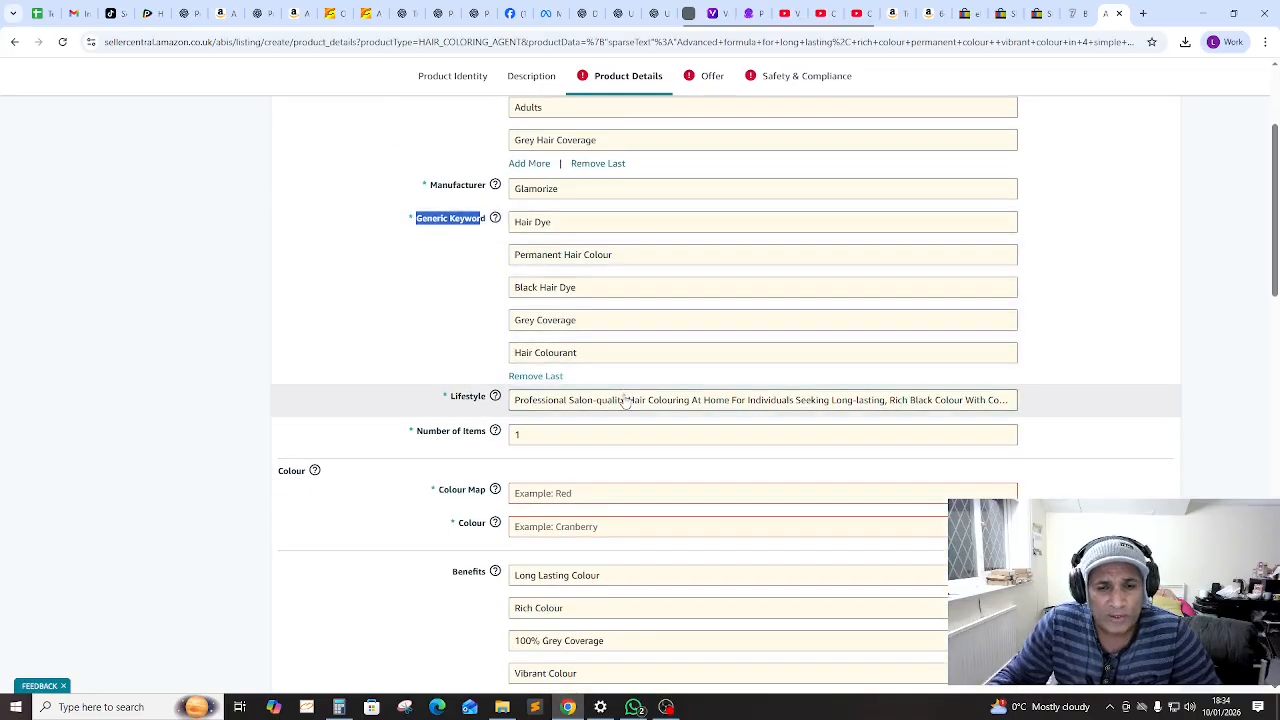
scroll(625, 400, "down", 2)
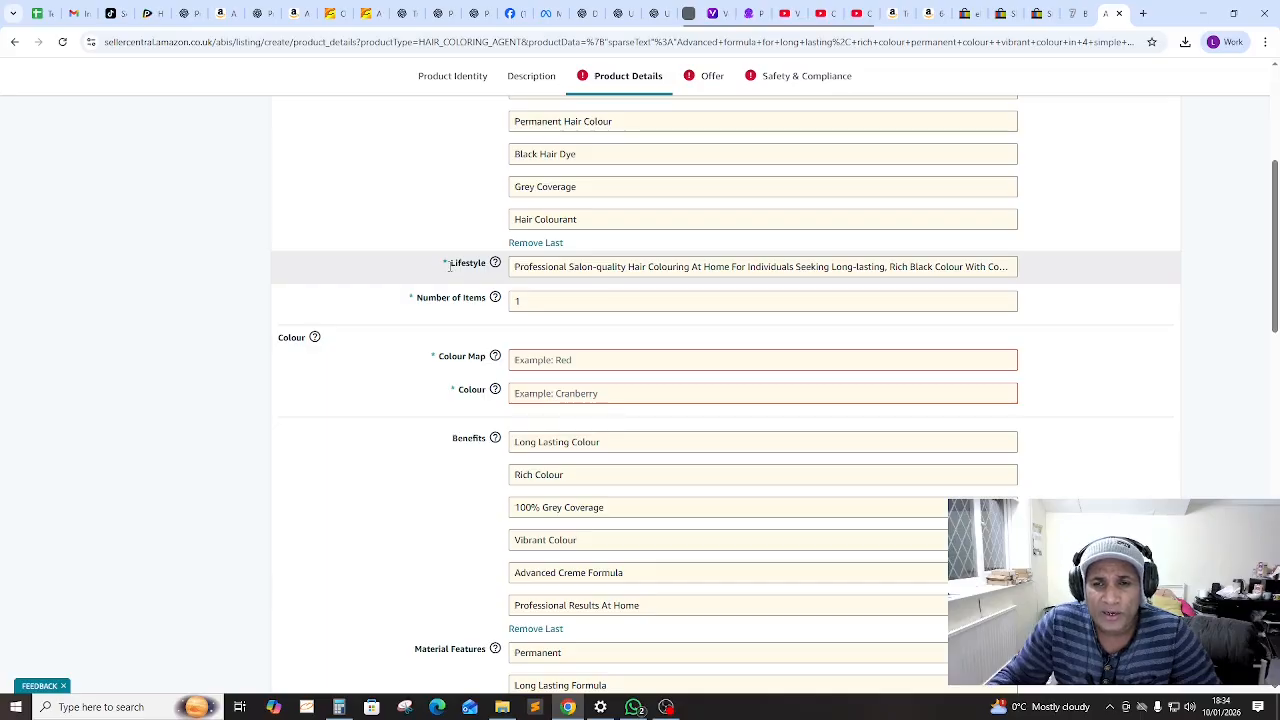
left_click_drag(450, 266, 490, 267)
left_click(452, 237)
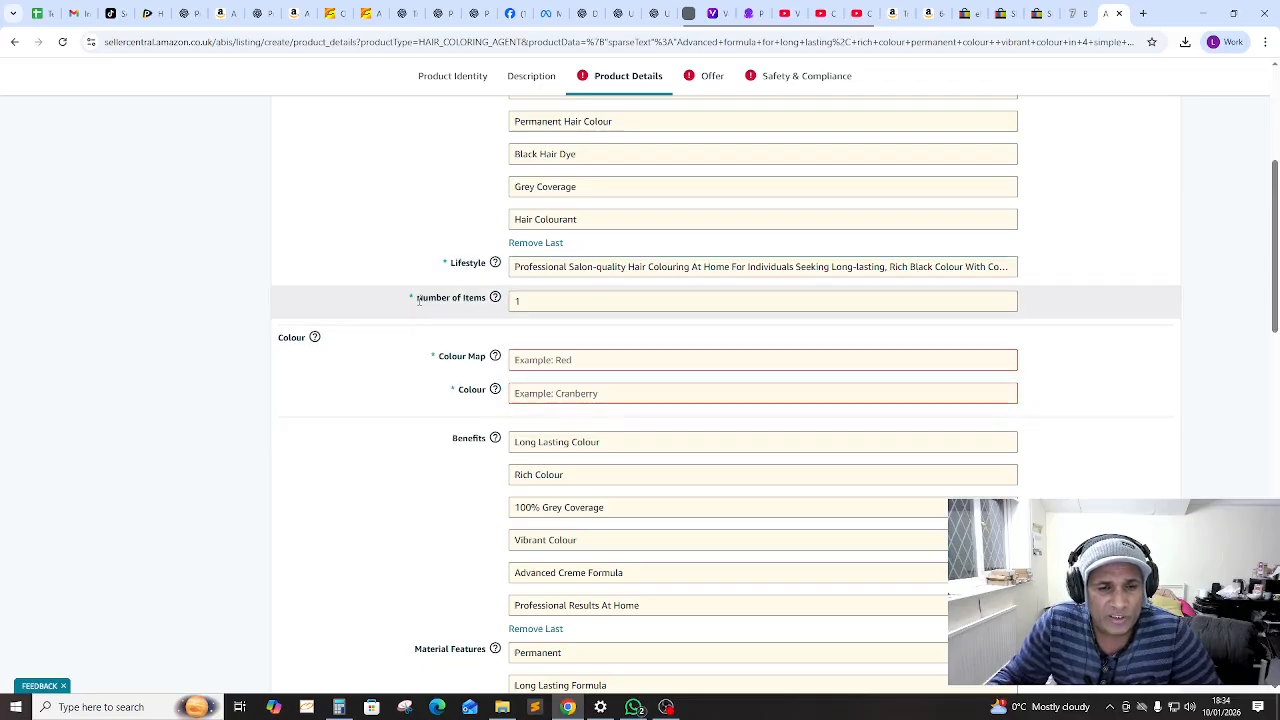
left_click_drag(418, 300, 487, 316)
left_click(457, 315)
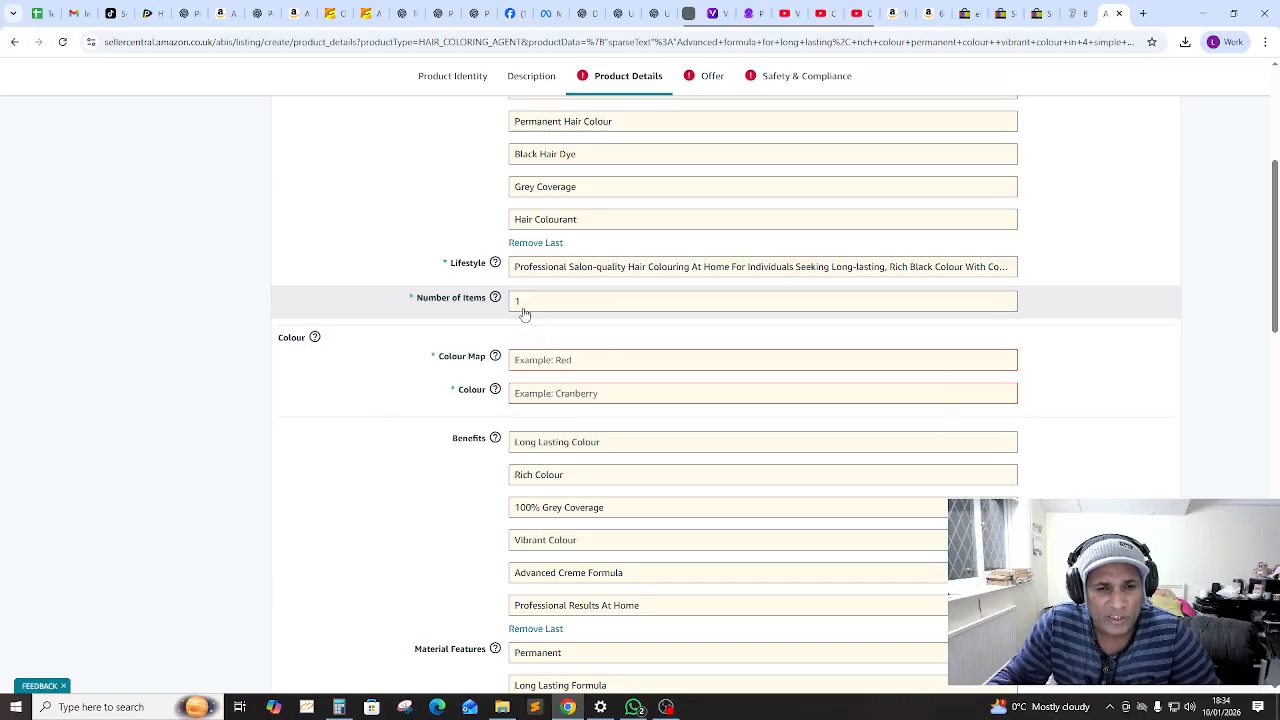
scroll(443, 315, "down", 2)
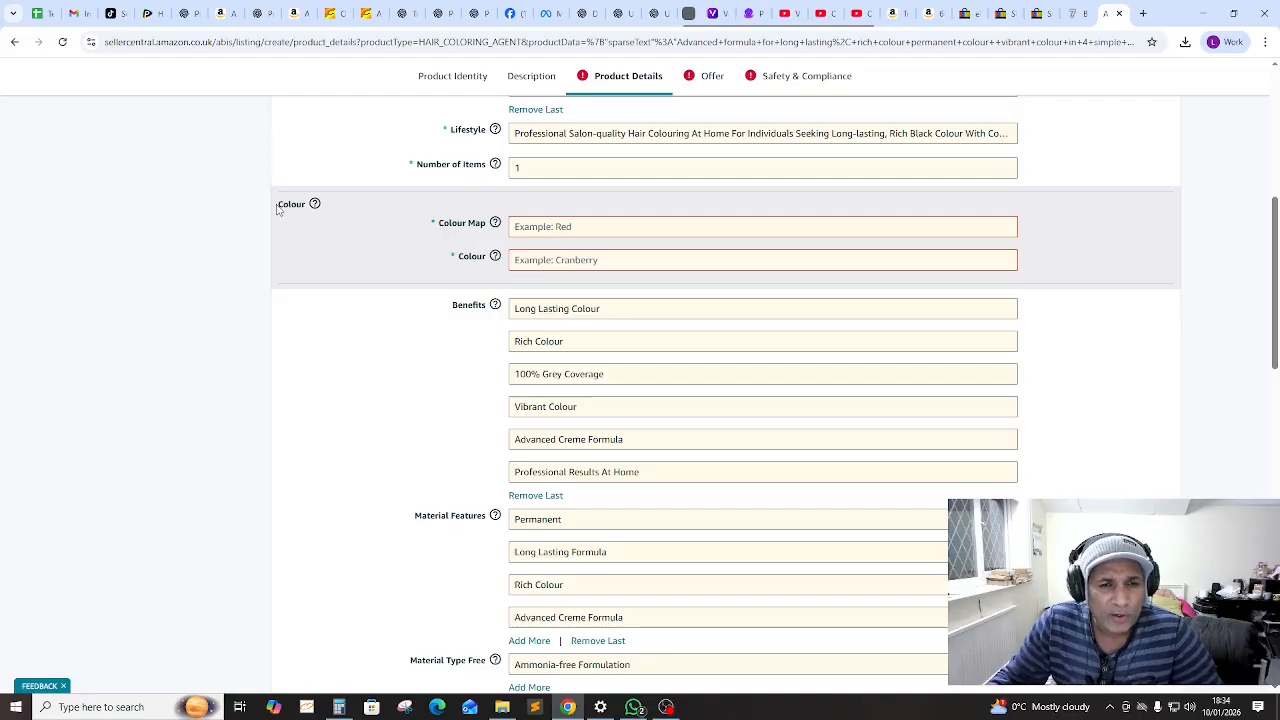
Set Colour Map to Black, then move down to the Long Lasting Colour benefit field.
left_click(628, 229)
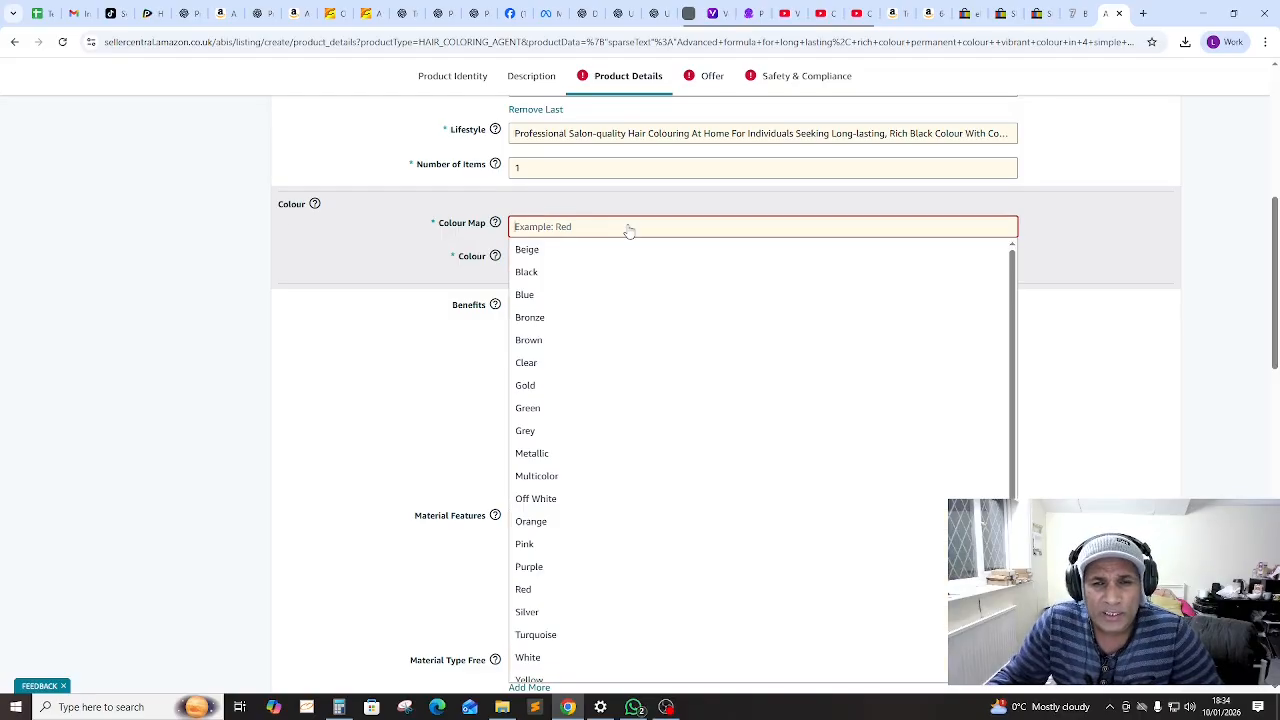
left_click(537, 281)
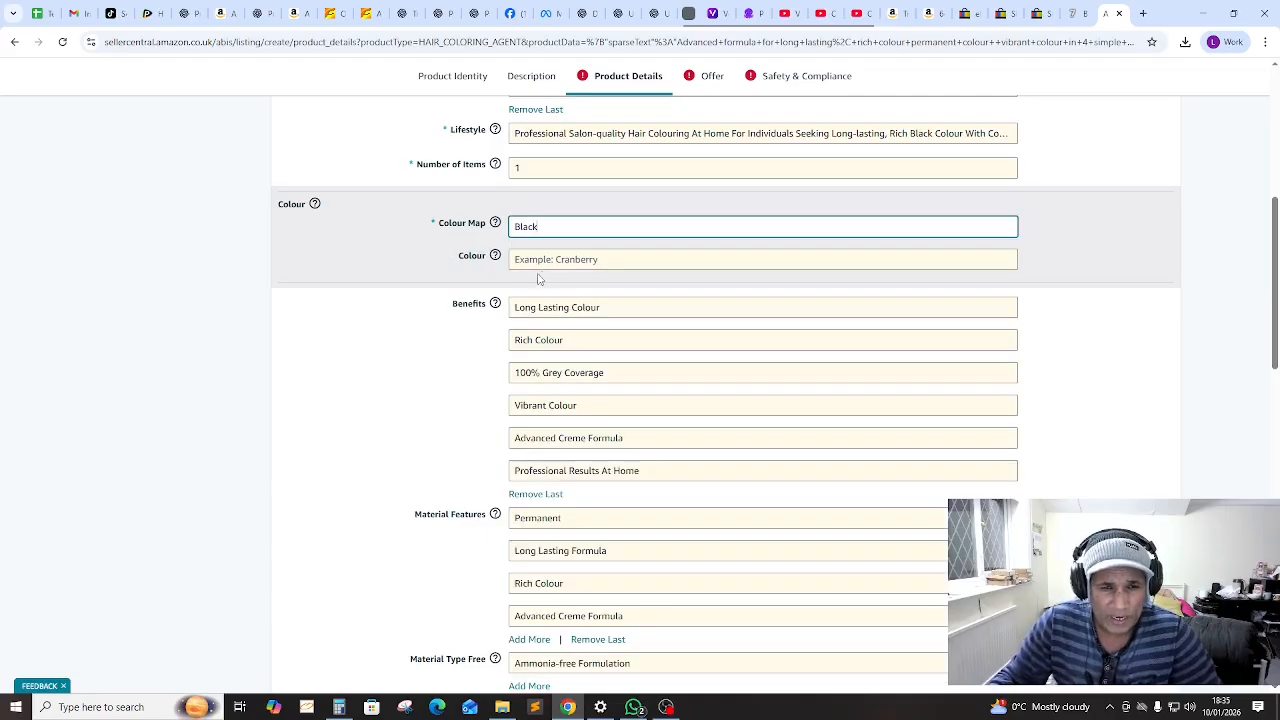
left_click(557, 261)
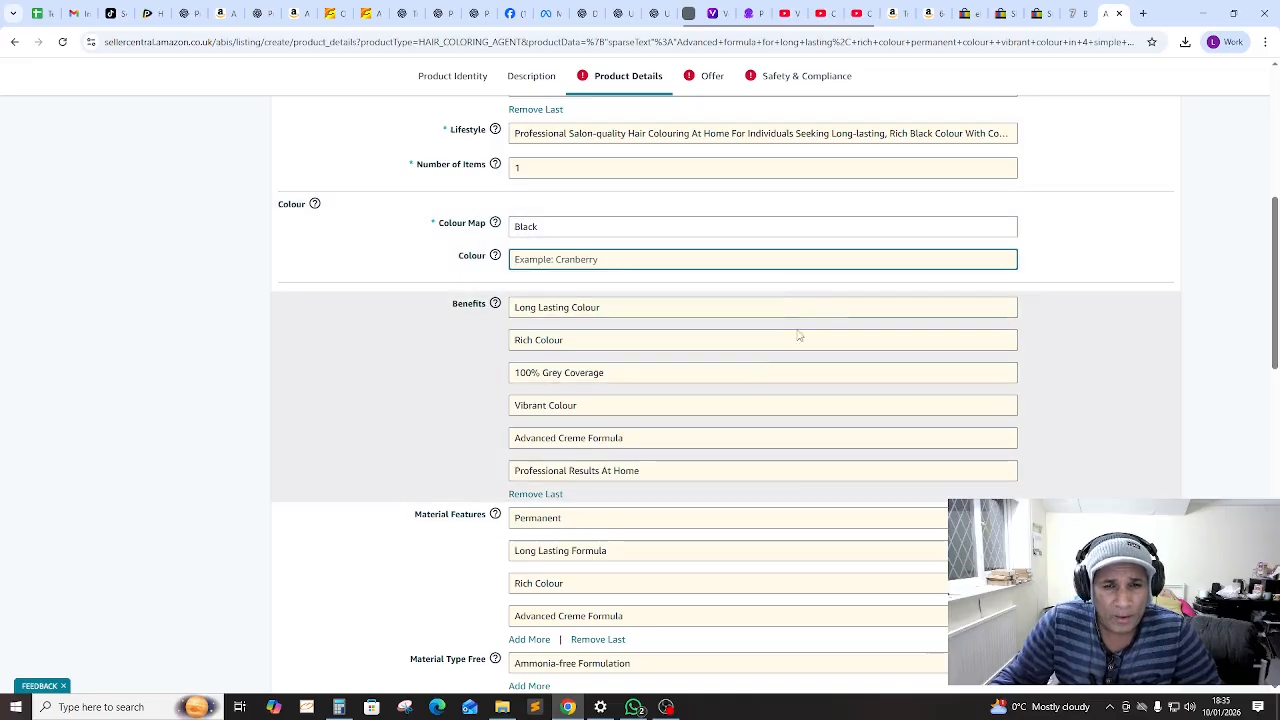
scroll(746, 366, "down", 1)
scroll(746, 366, "down", 1)
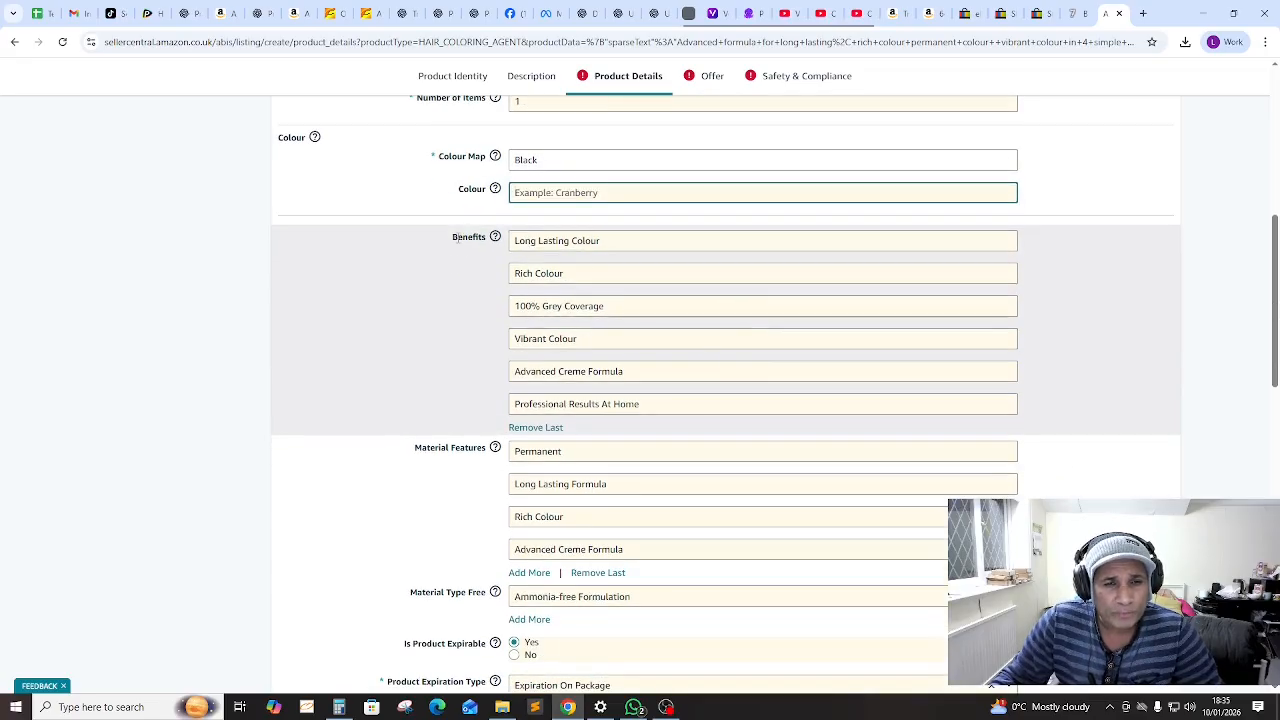
left_click_drag(454, 236, 487, 238)
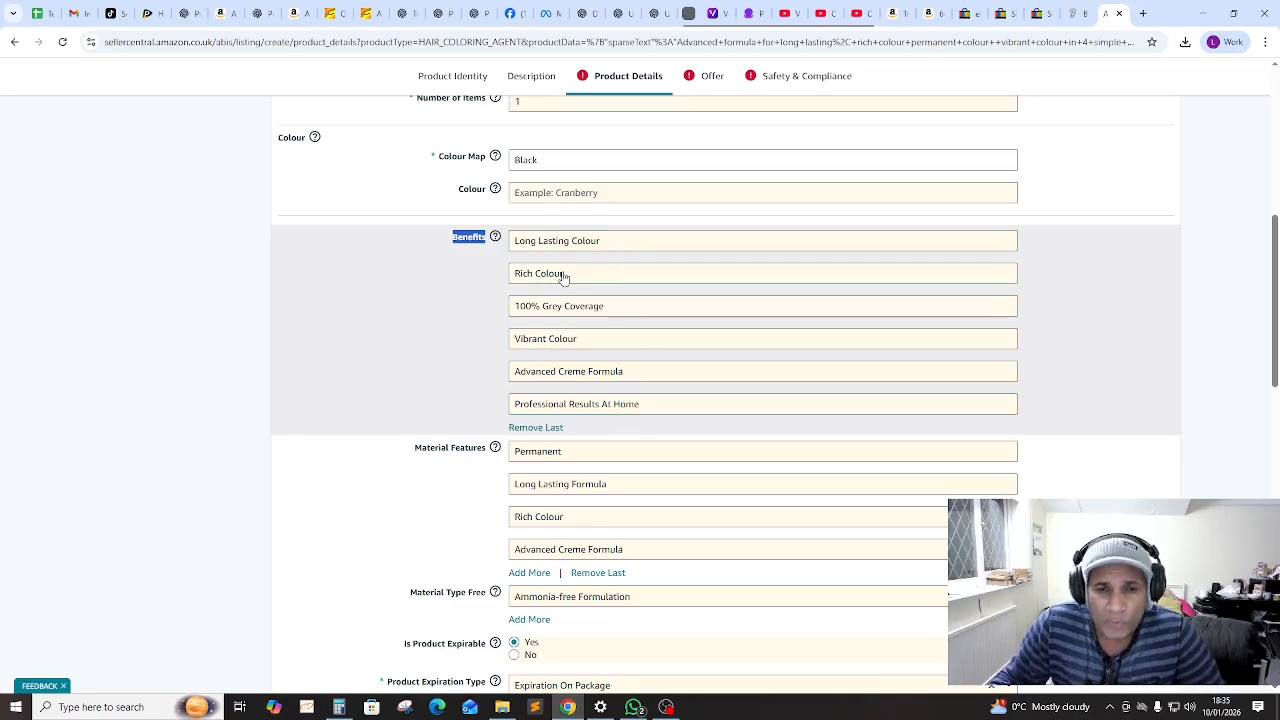
left_click(615, 249)
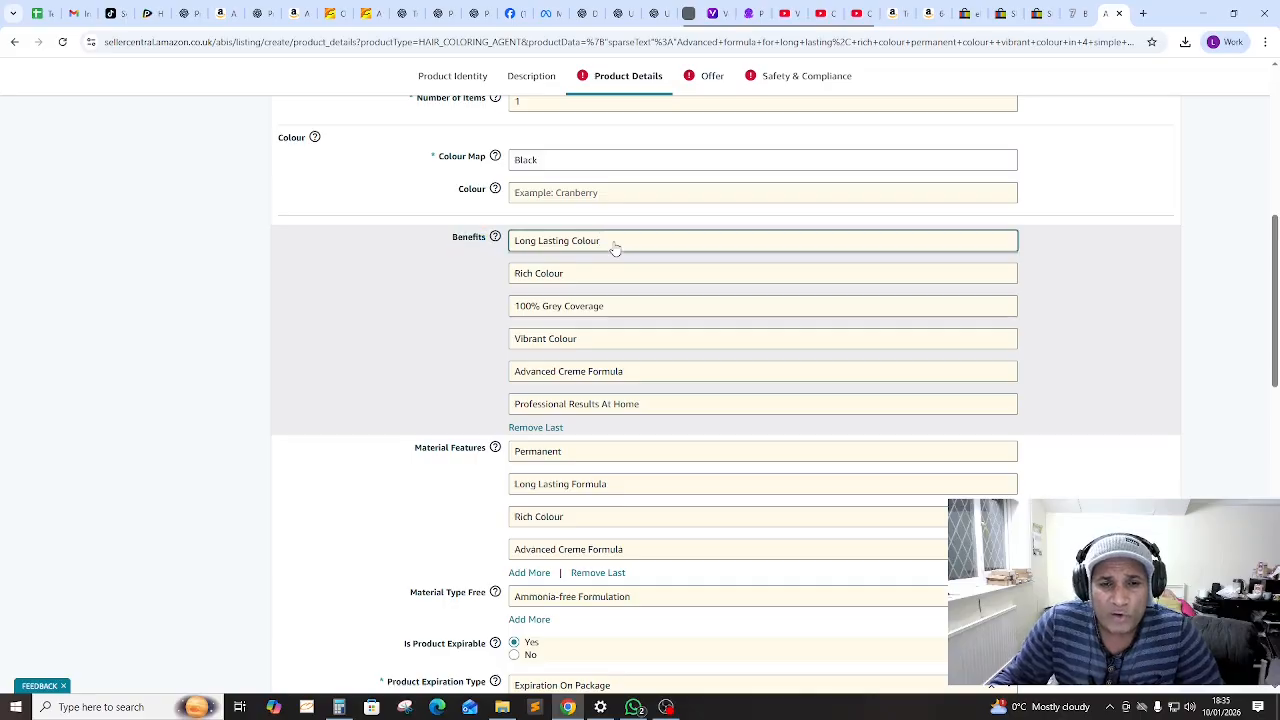
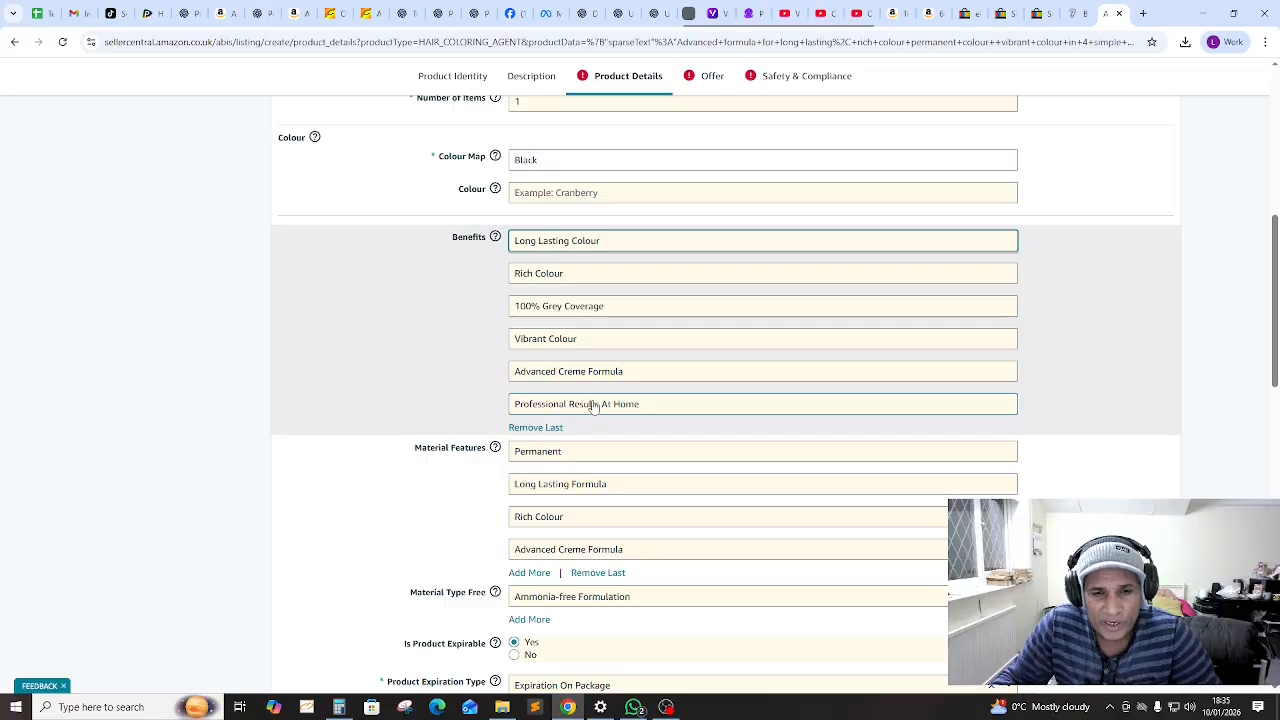
Move down to the Material Features field and check its Permanent entry.
left_click(470, 334)
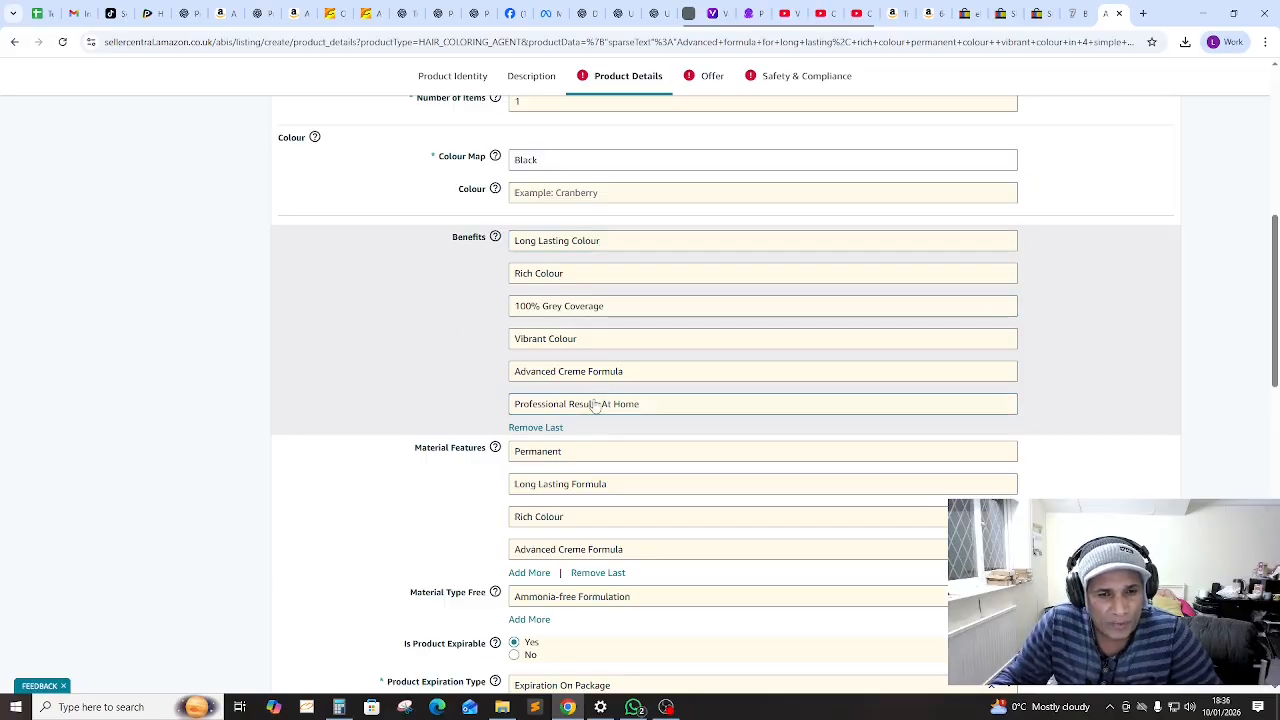
scroll(594, 405, "down", 1)
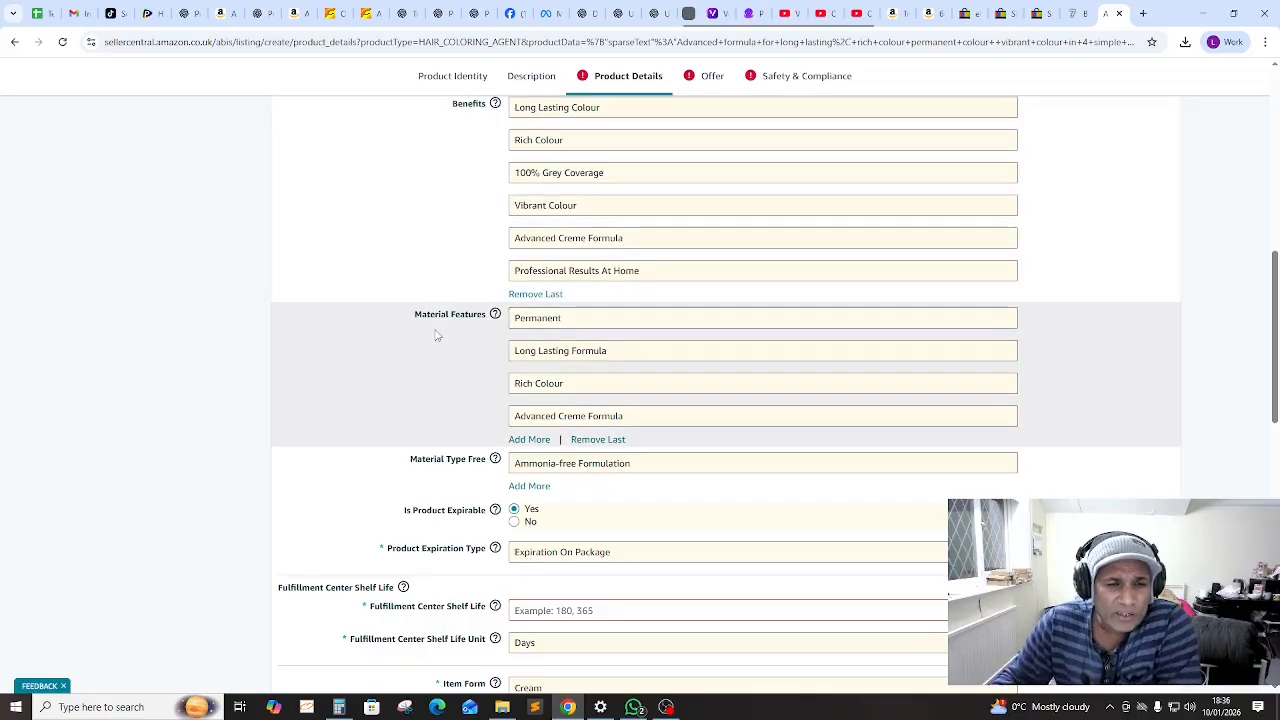
left_click_drag(413, 314, 483, 321)
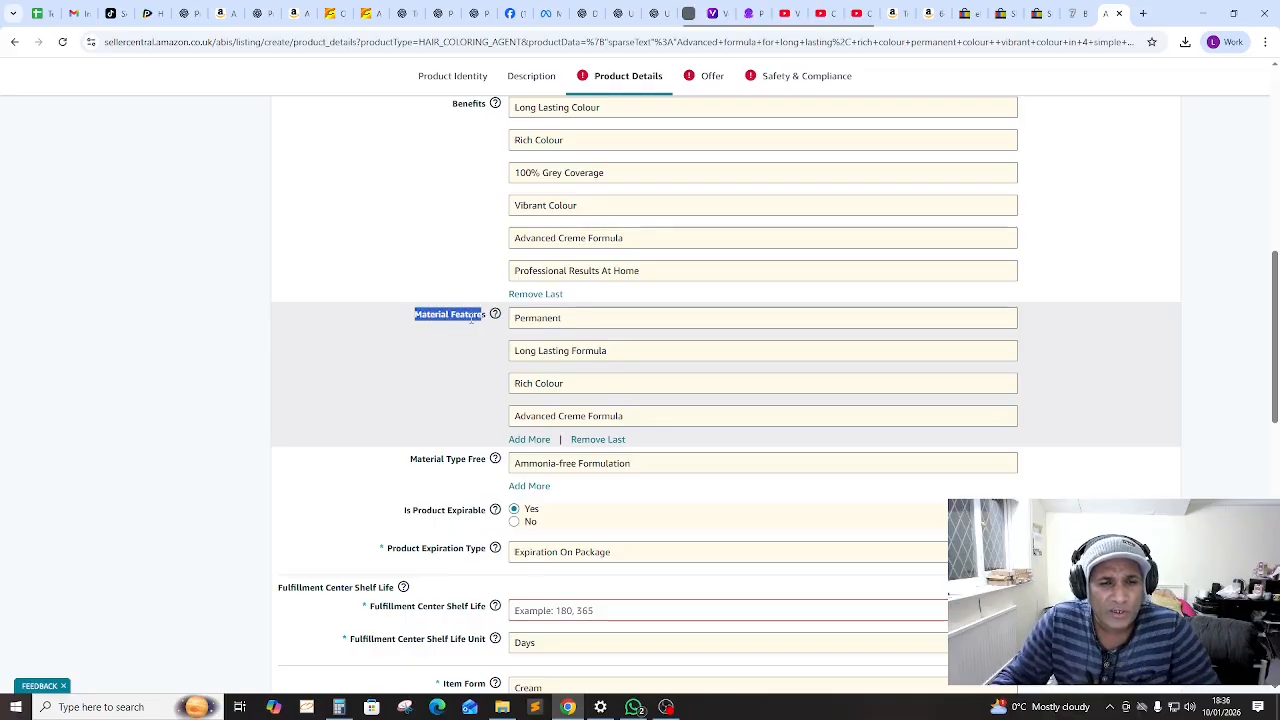
left_click(471, 318)
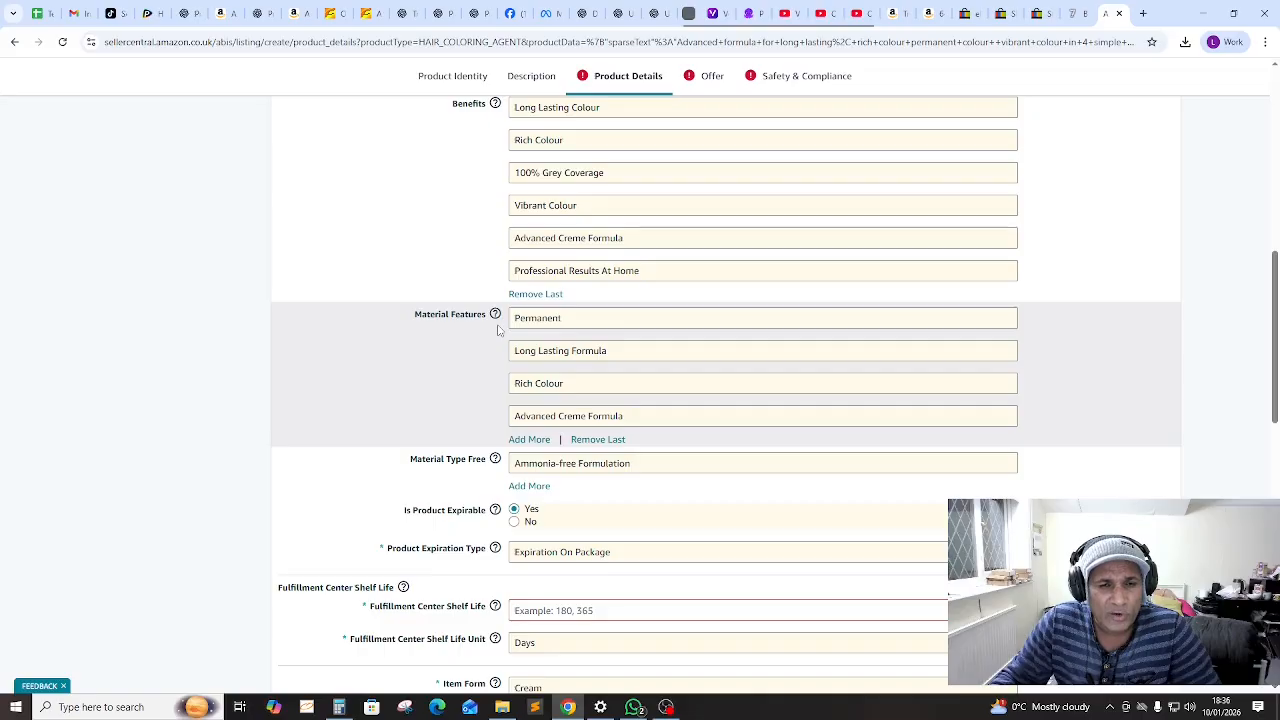
left_click(563, 324)
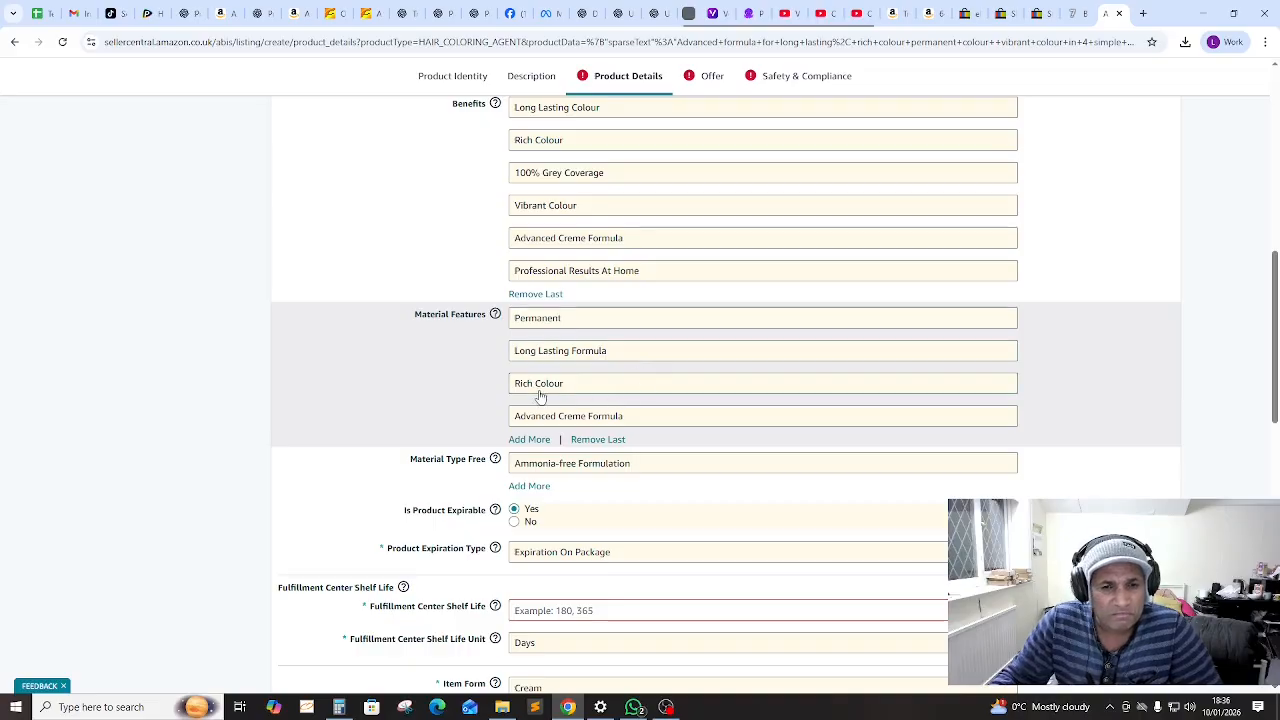
Scroll further down and review the Material Type Free field.
scroll(563, 346, "down", 1)
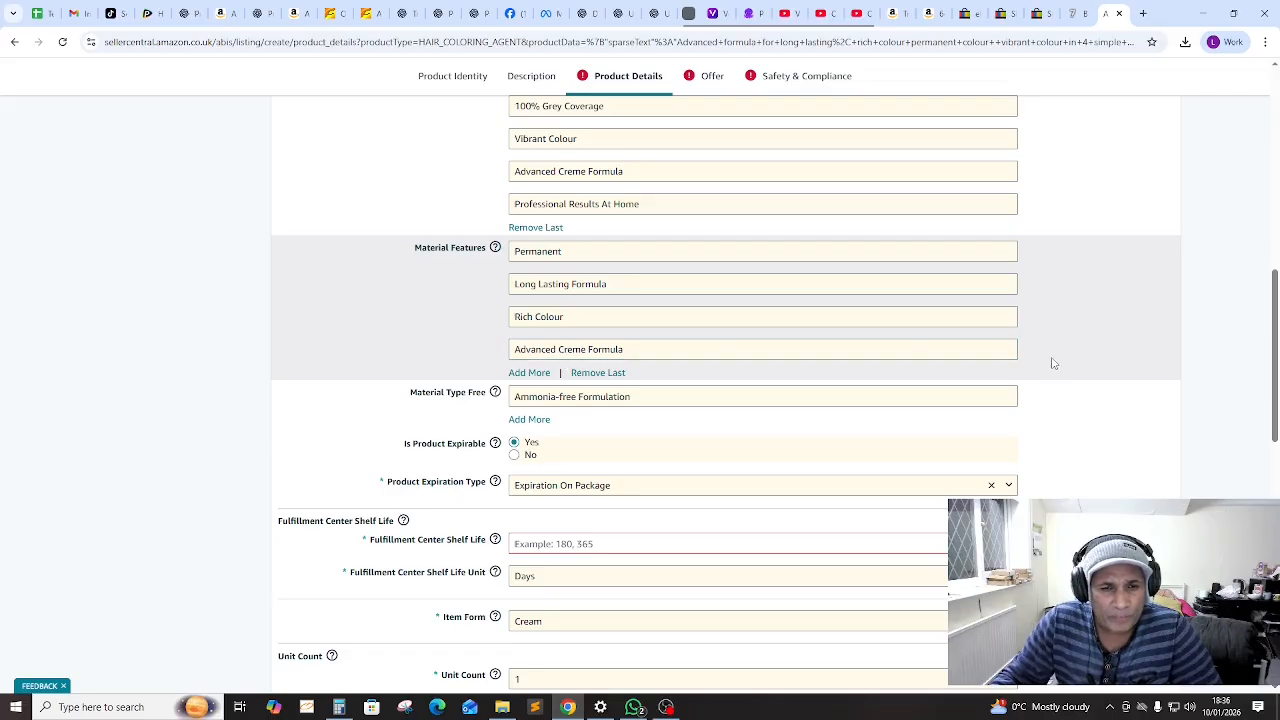
scroll(1052, 363, "down", 1)
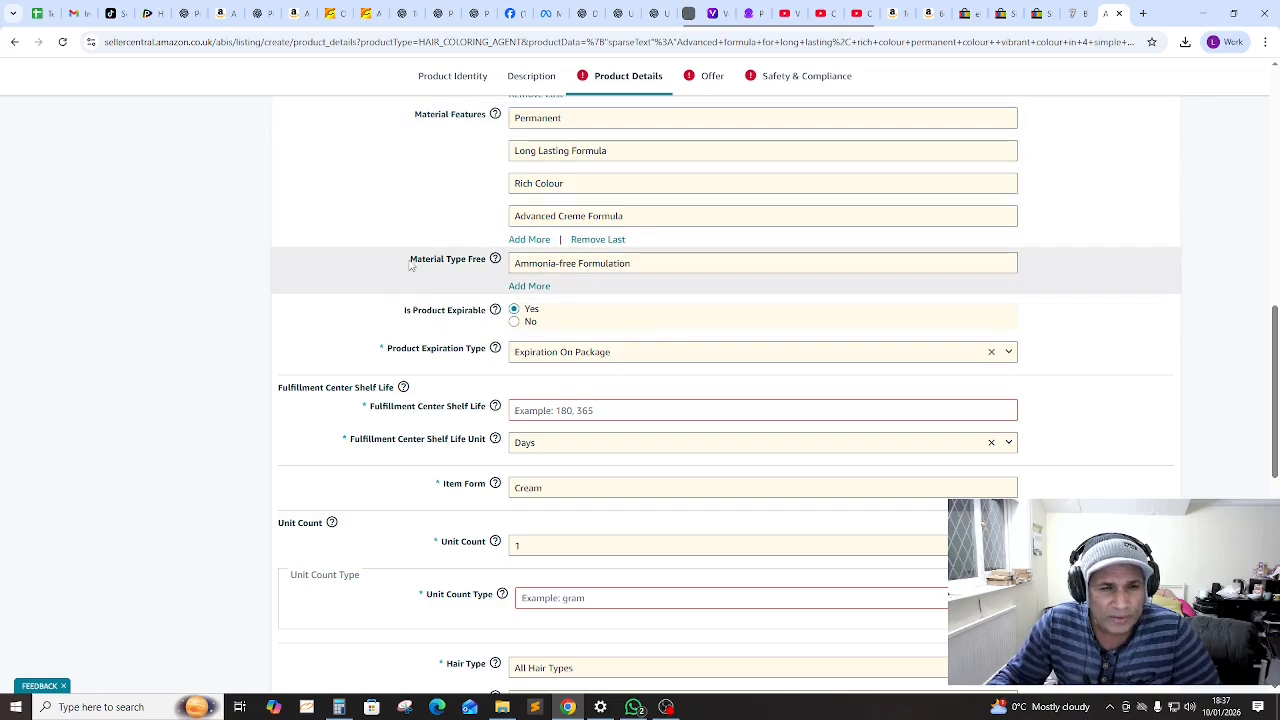
left_click_drag(409, 264, 477, 262)
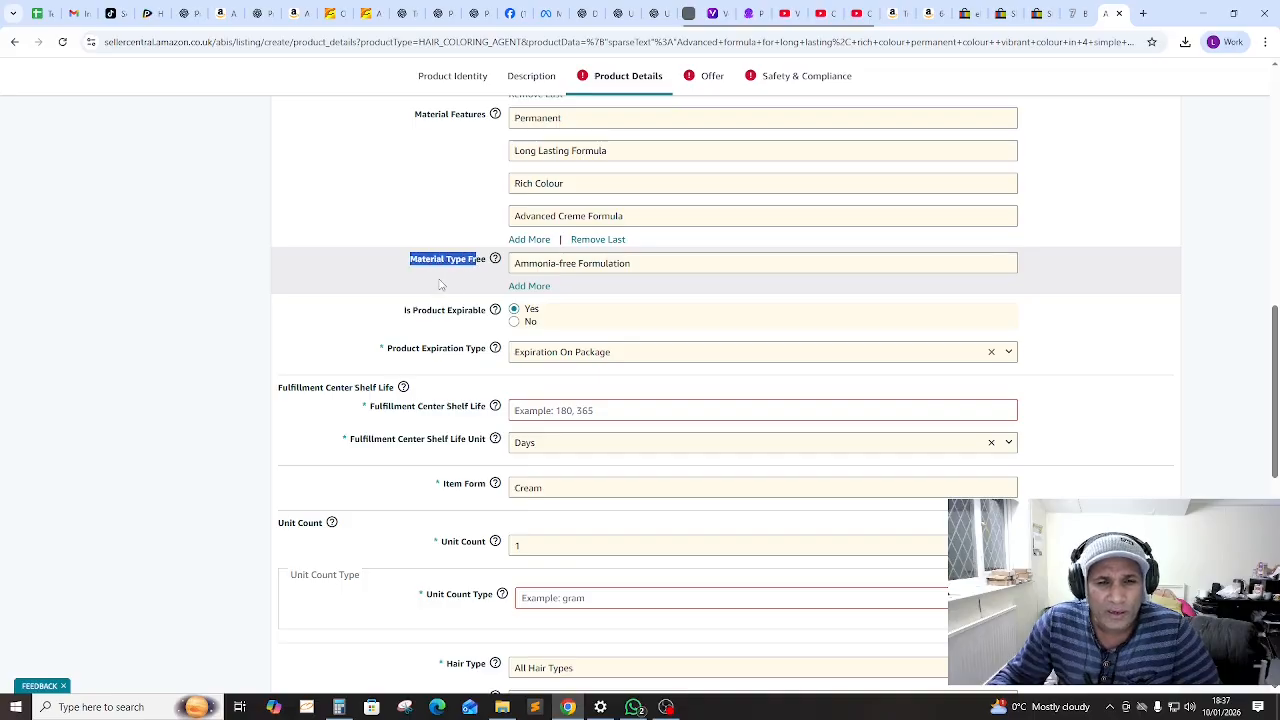
left_click(432, 257)
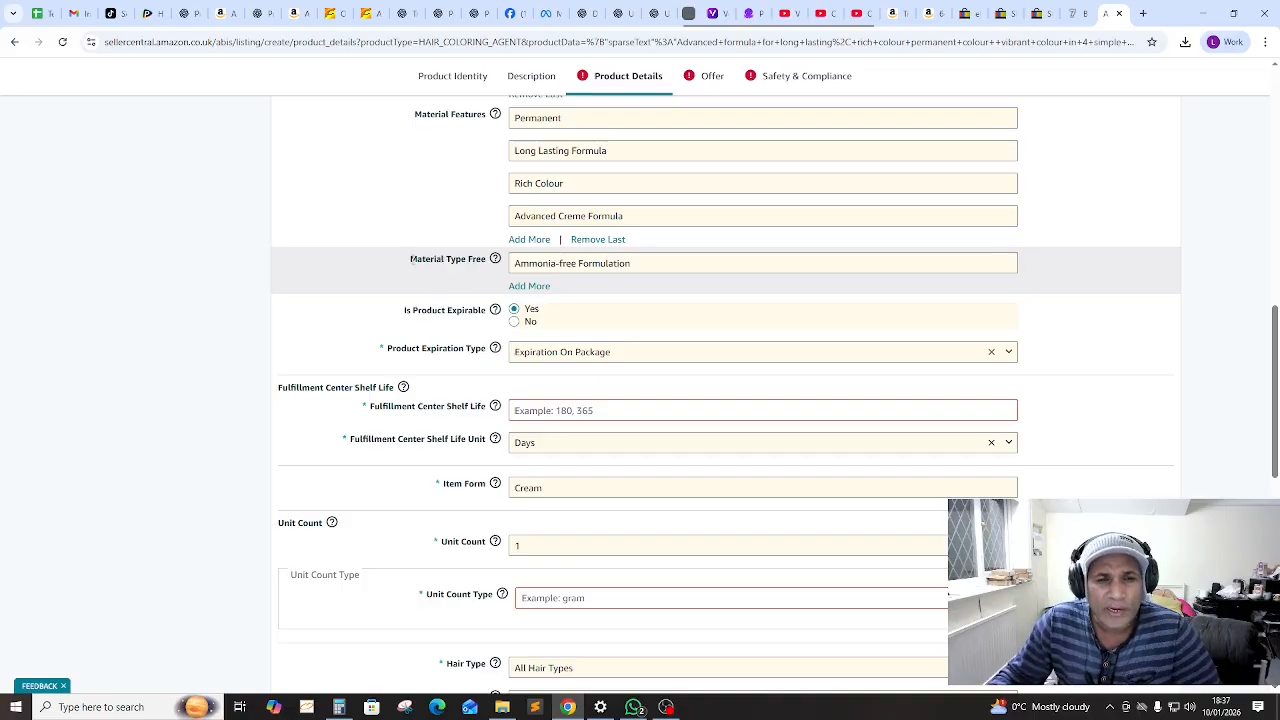
left_click_drag(410, 260, 487, 261)
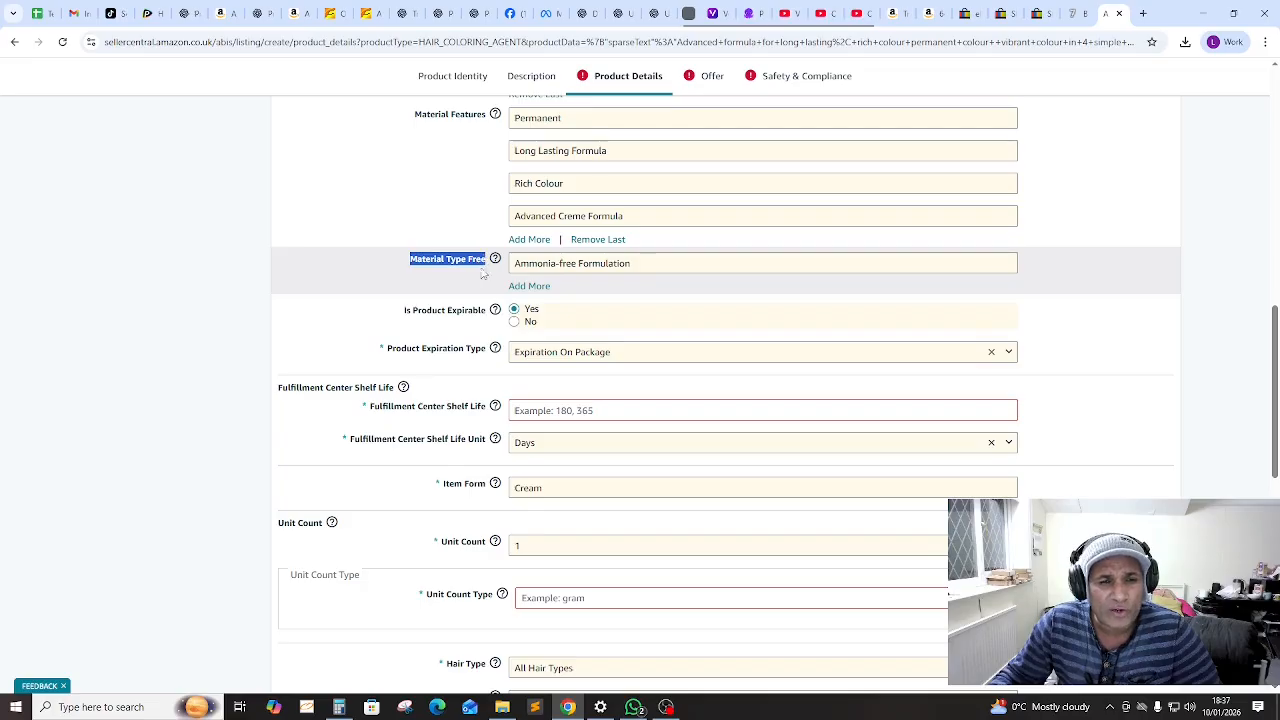
left_click(436, 279)
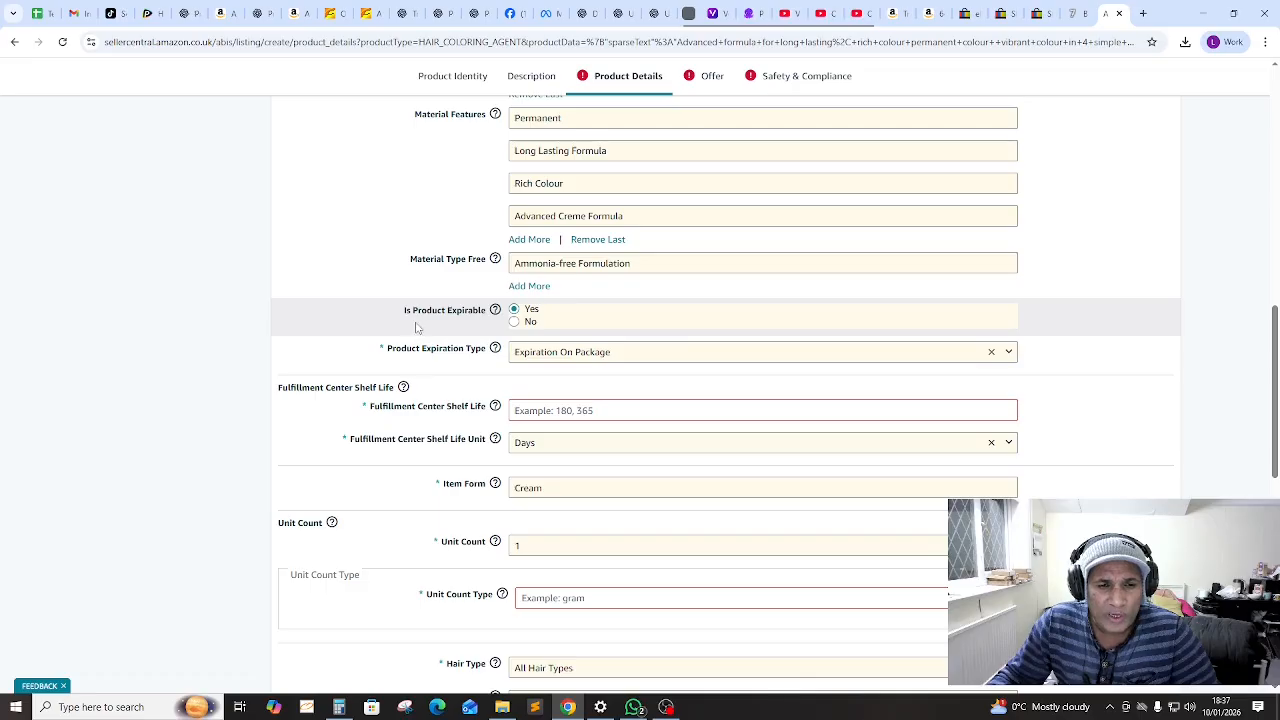
scroll(665, 368, "down", 2)
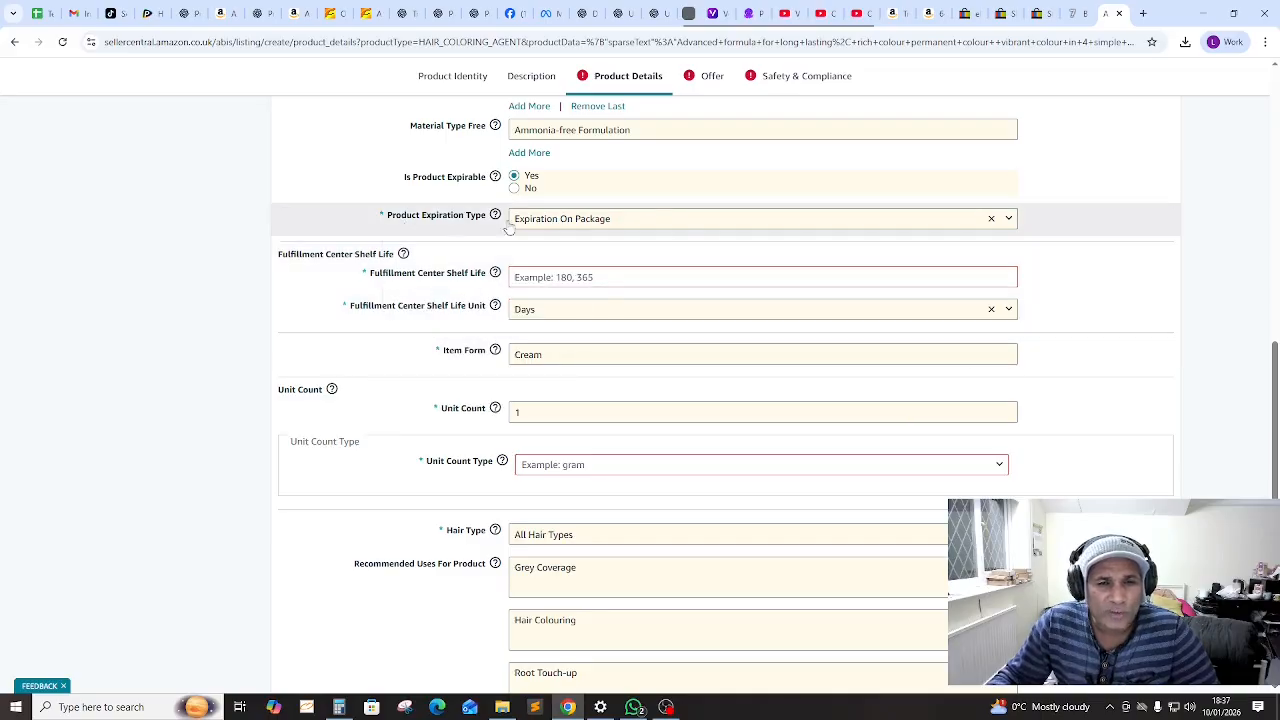
Set Product Expiration Type to Expiration Date Required.
left_click(680, 220)
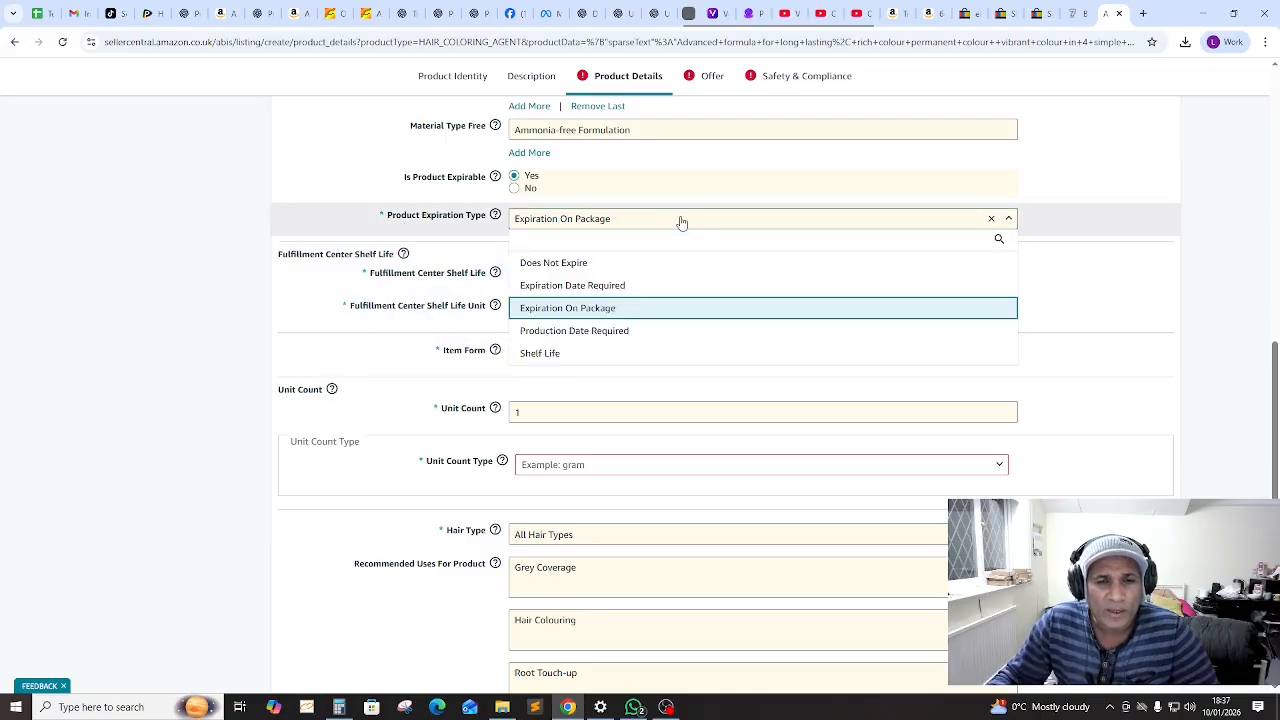
left_click(588, 312)
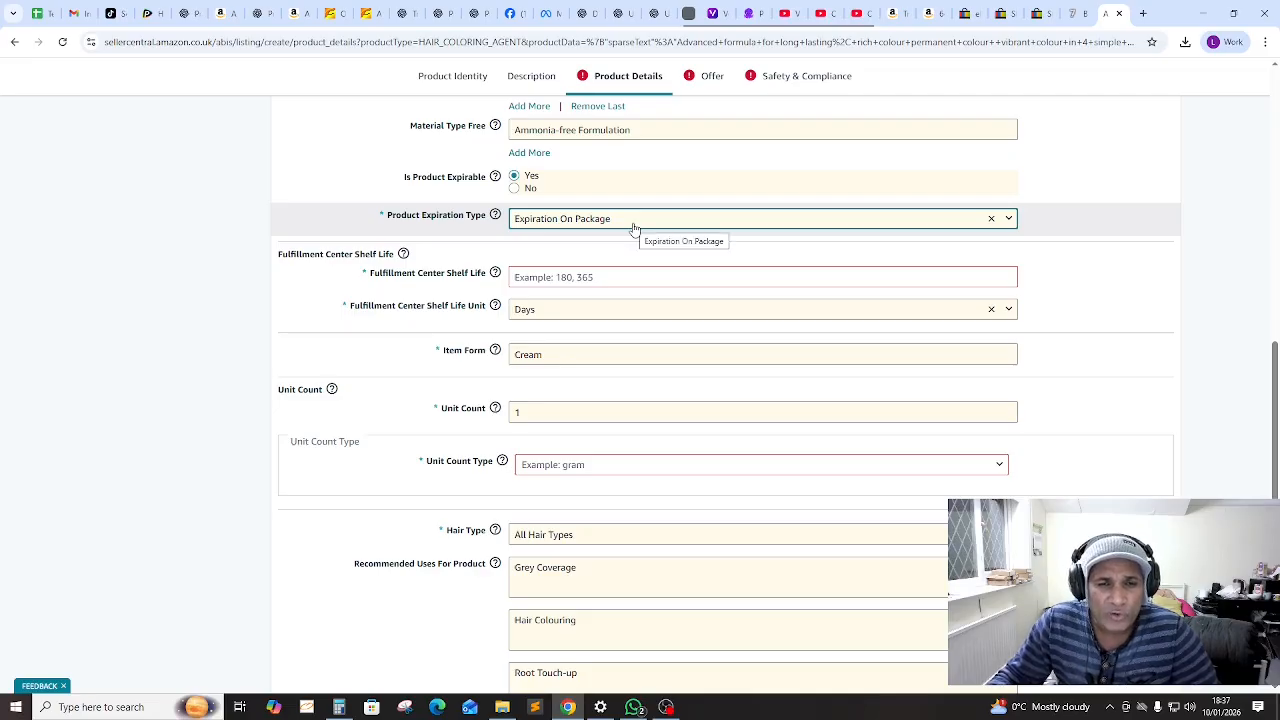
left_click(598, 277)
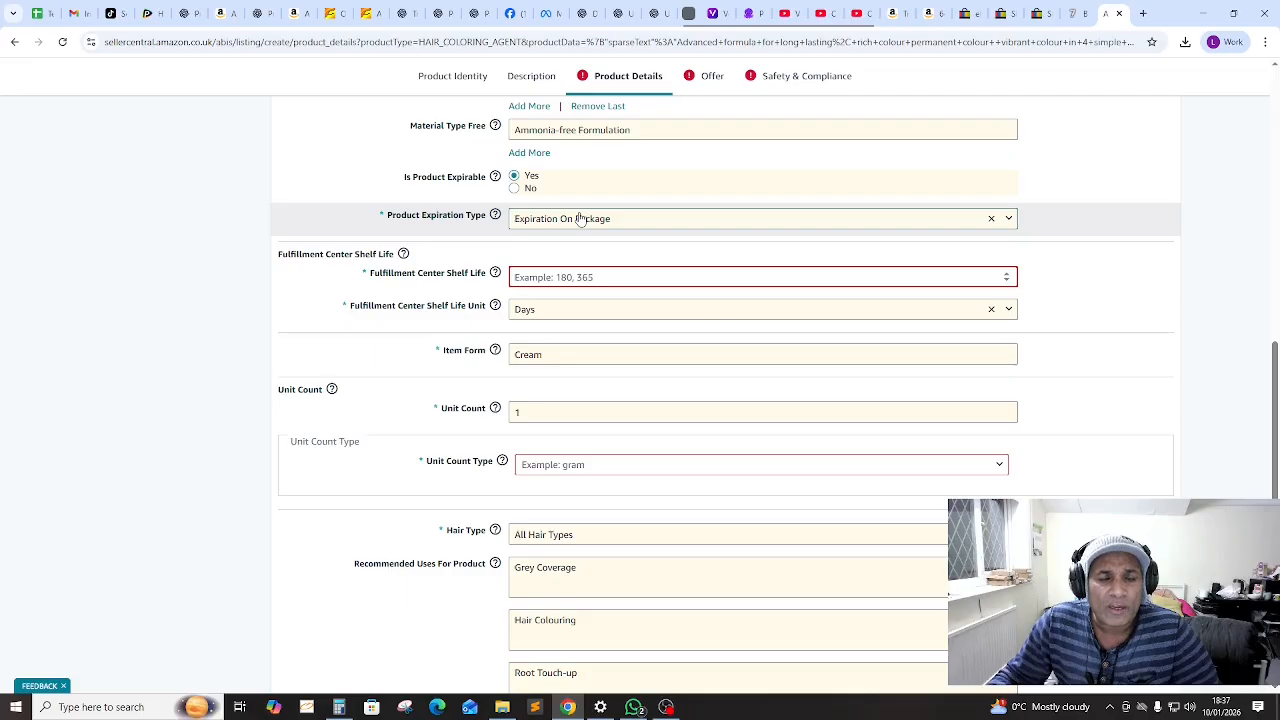
left_click(580, 220)
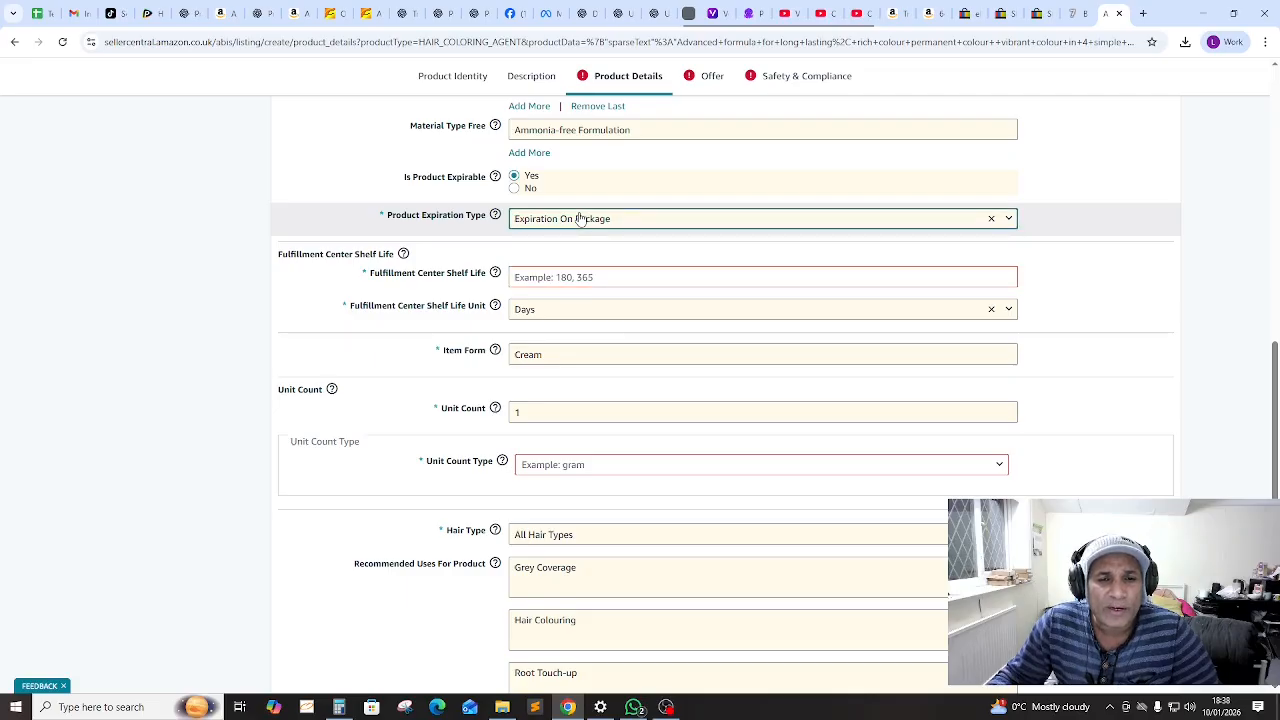
left_click(580, 219)
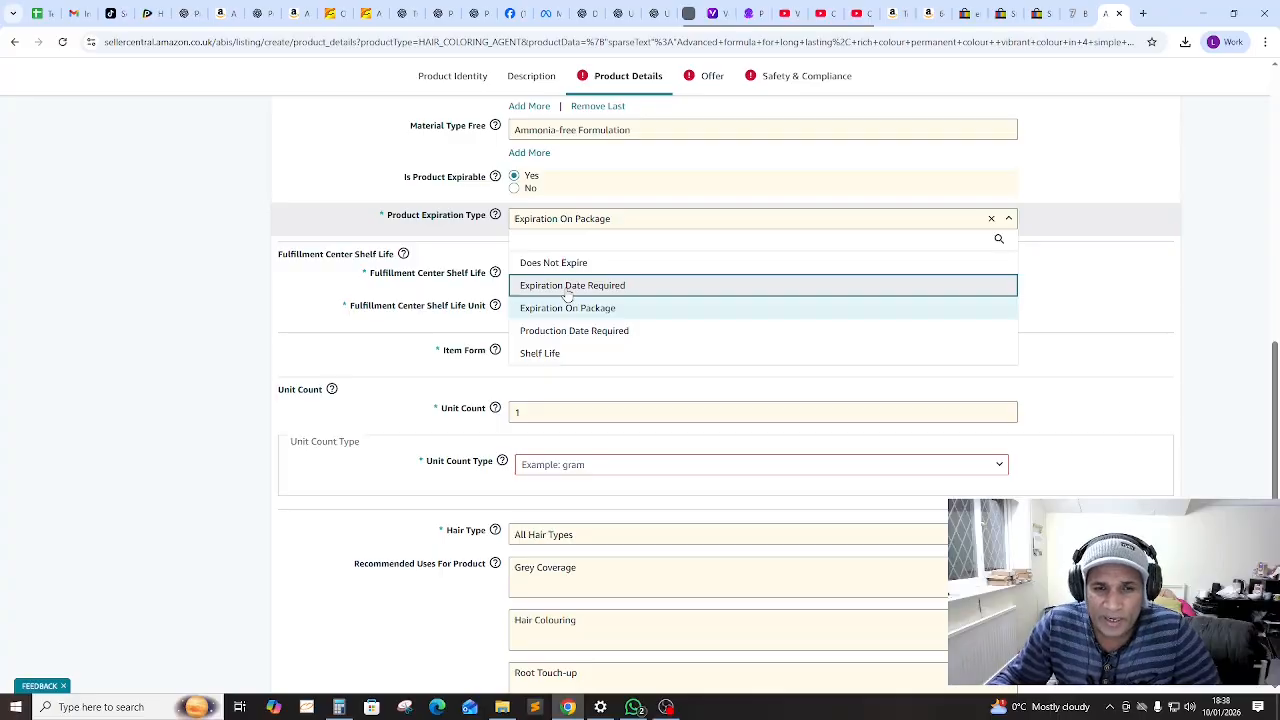
left_click(567, 287)
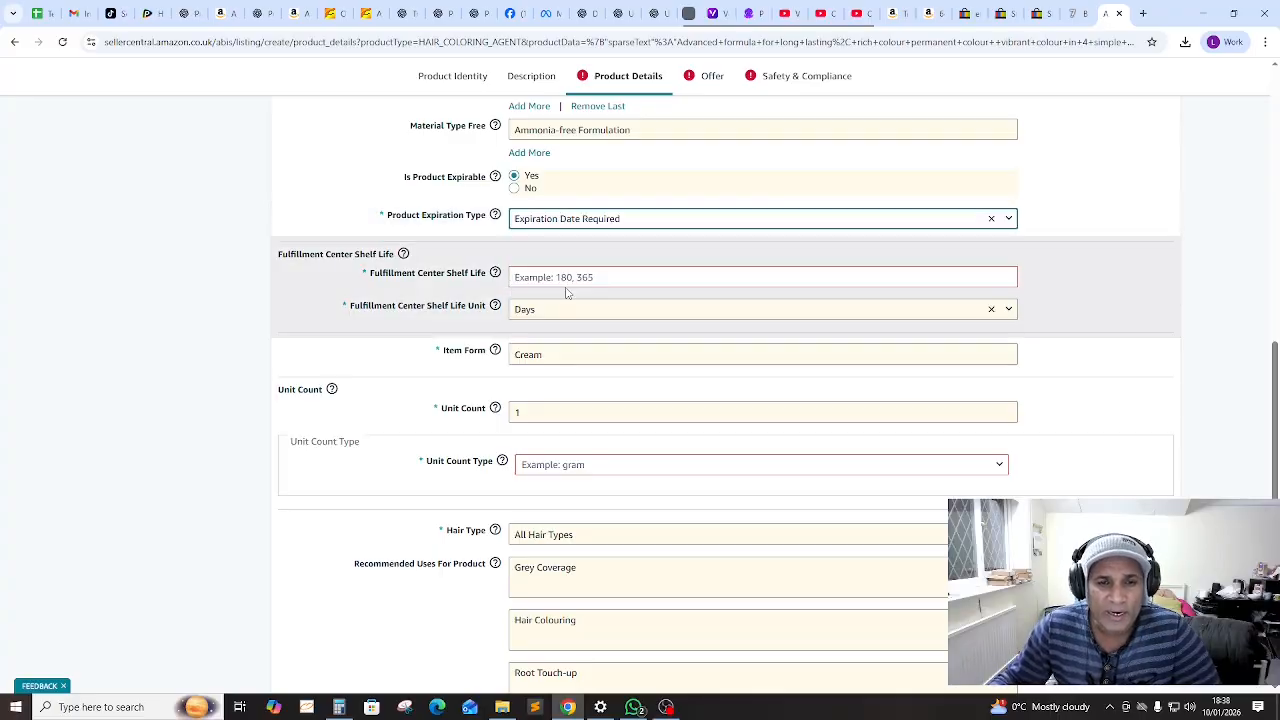
Enter 365 as the Fulfillment Center Shelf Life.
left_click(584, 243)
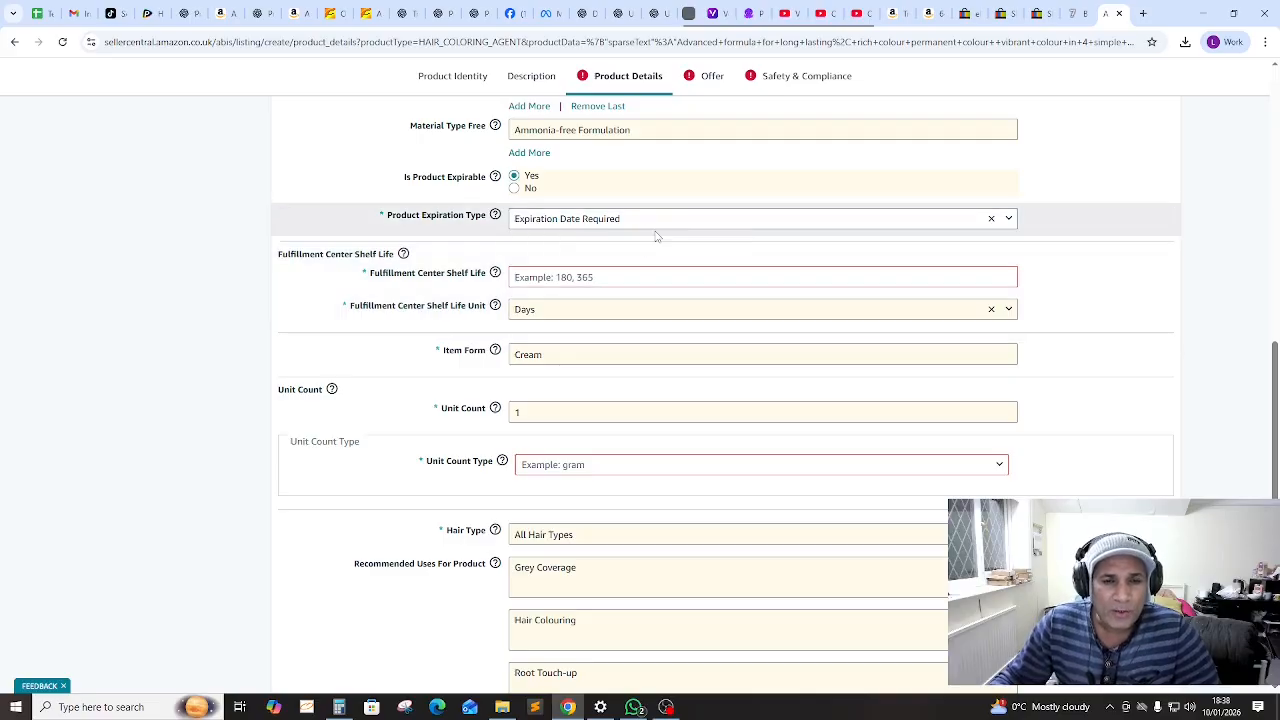
left_click(583, 280)
left_click_drag(371, 272, 536, 275)
left_click(536, 276)
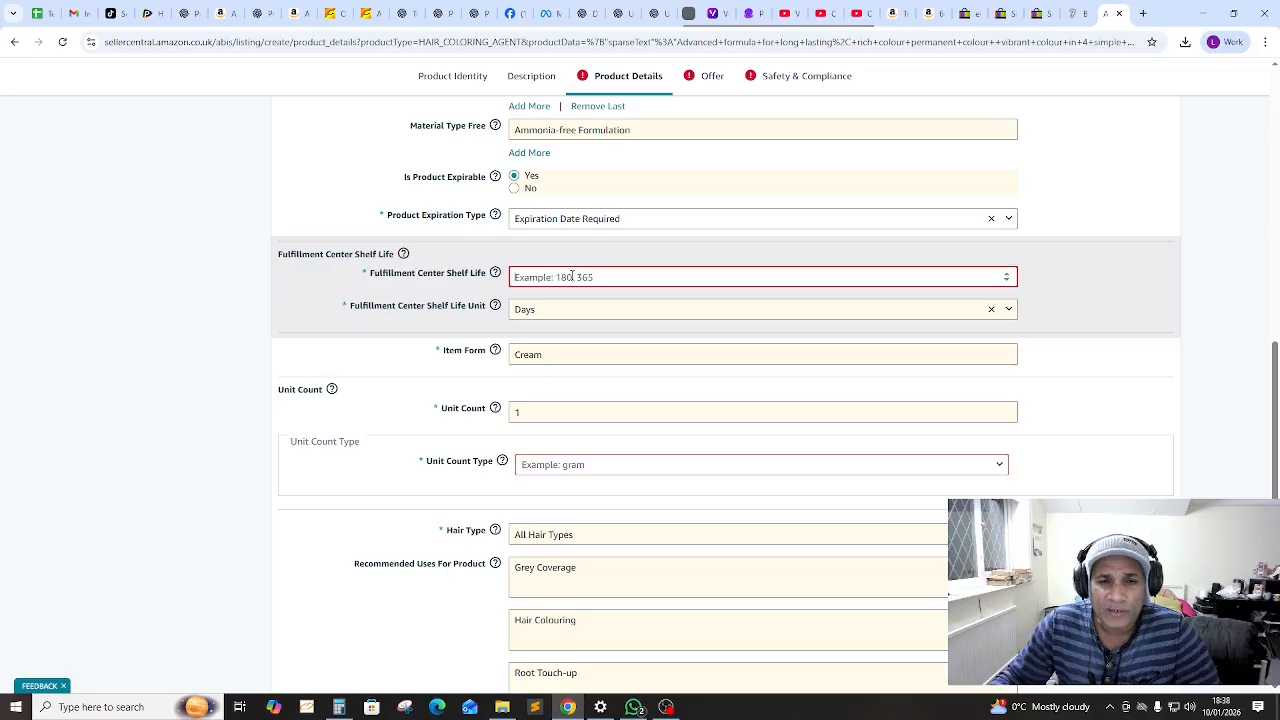
type("365")
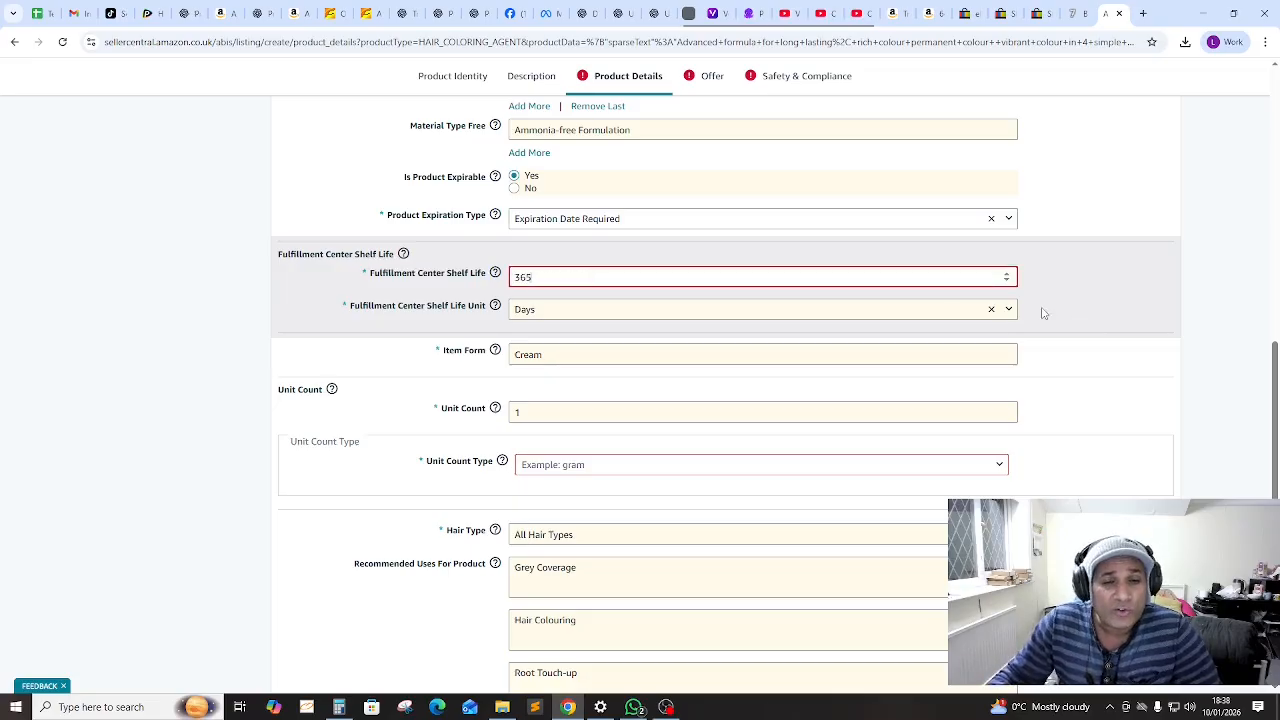
Scroll past Item Form and choose gram as the Unit Count Type, next to Unit Count 1.
left_click(495, 305)
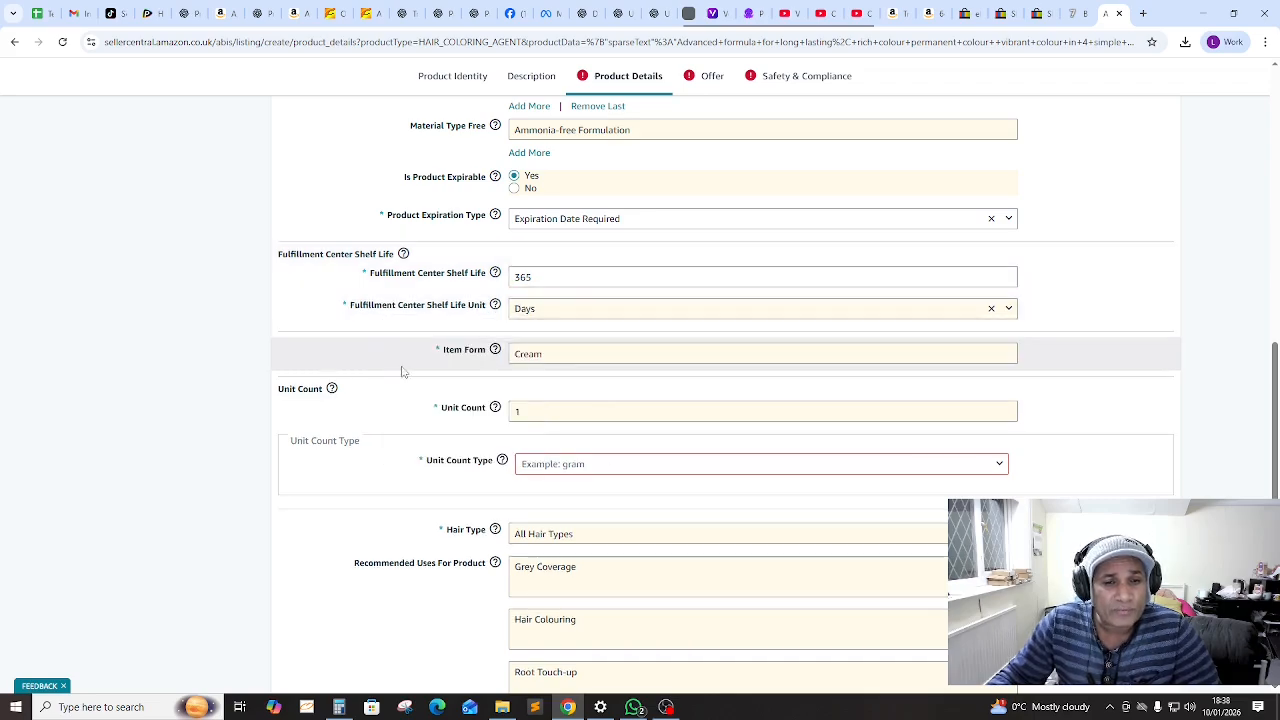
scroll(406, 373, "down", 1)
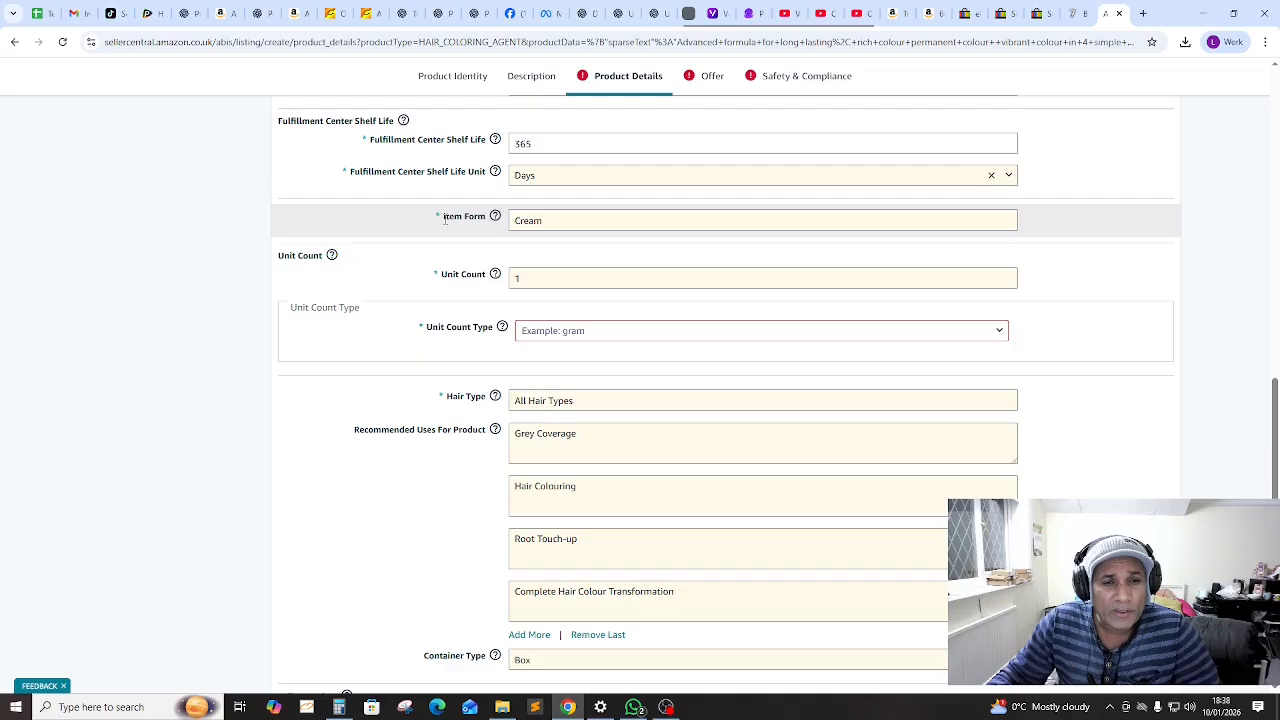
left_click_drag(445, 219, 491, 220)
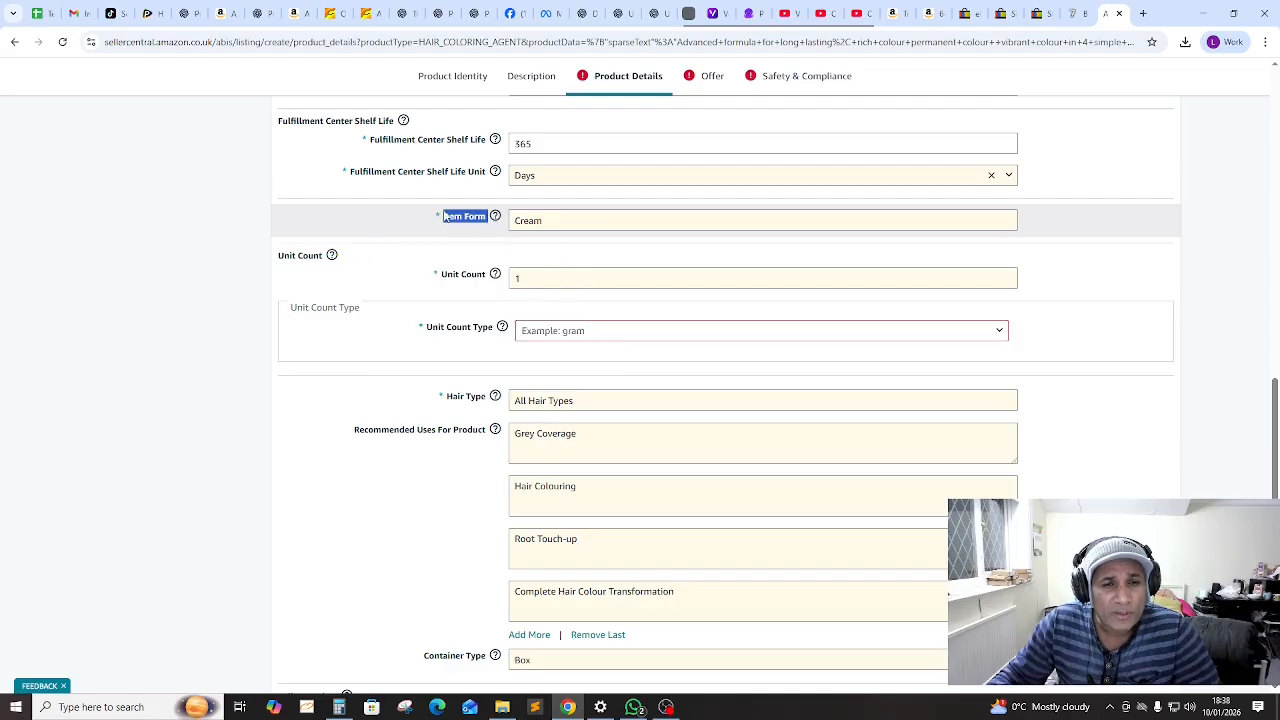
left_click(447, 217)
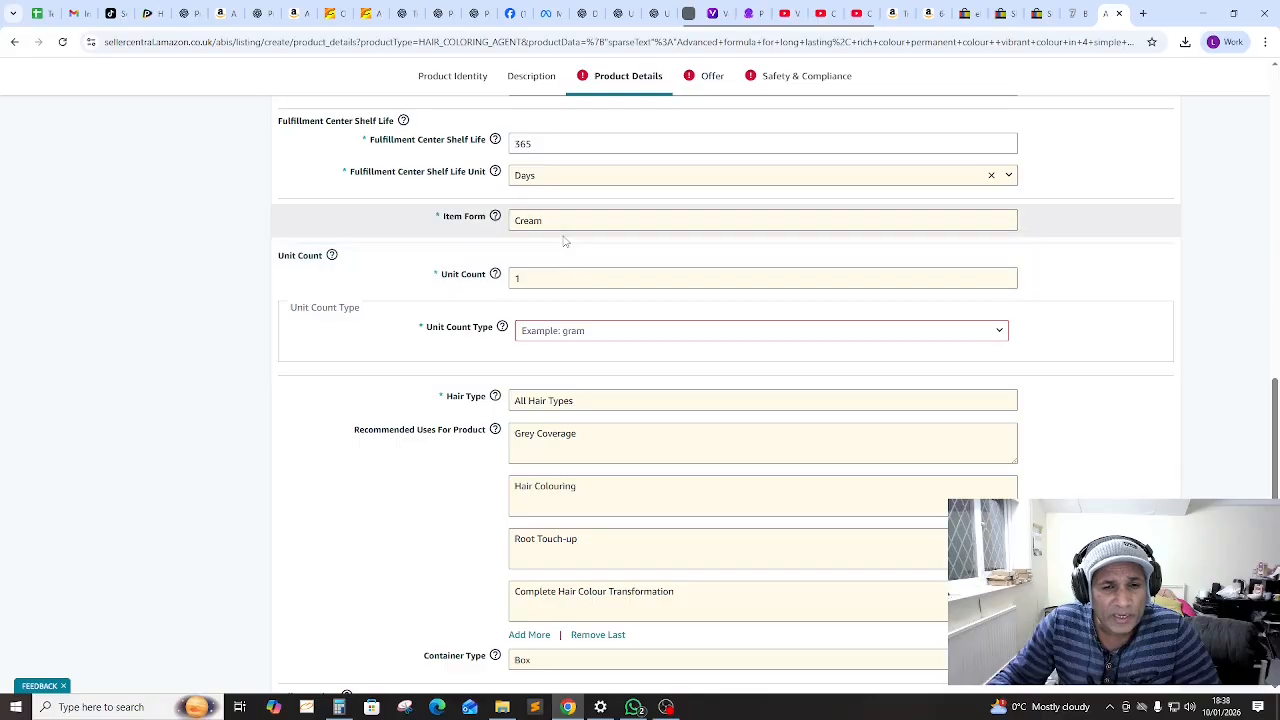
scroll(540, 275, "down", 1)
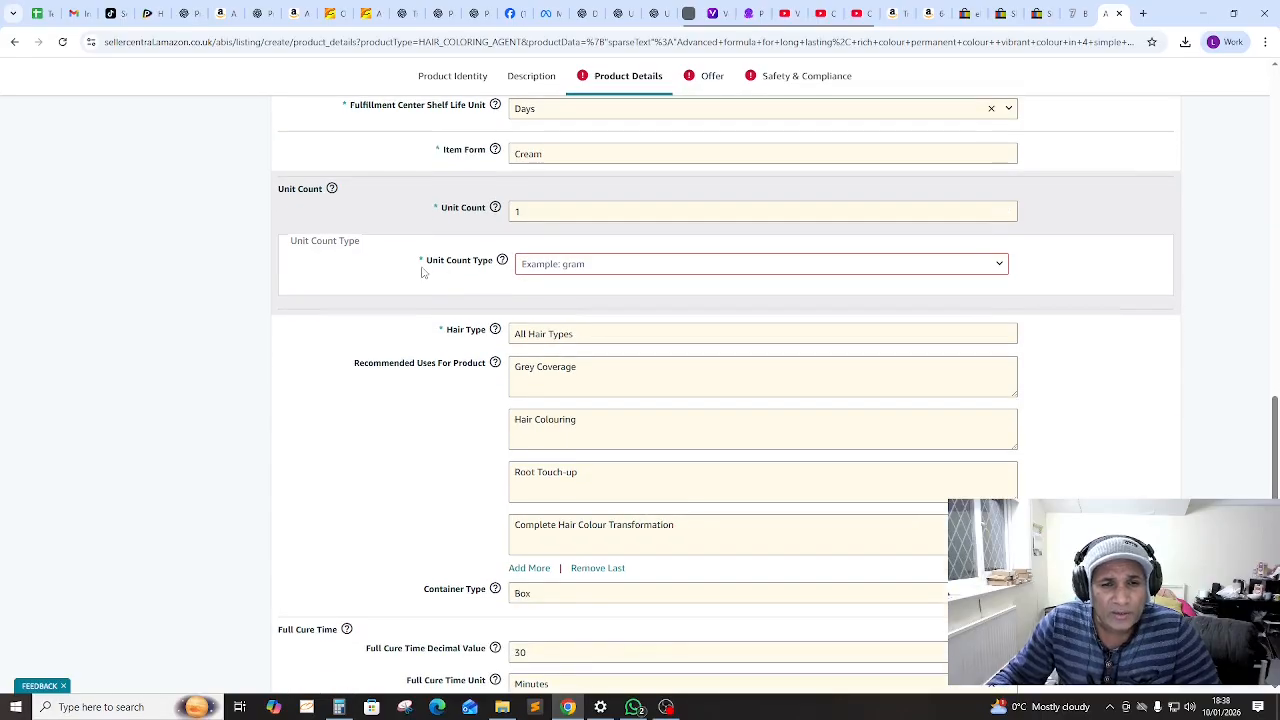
left_click(603, 266)
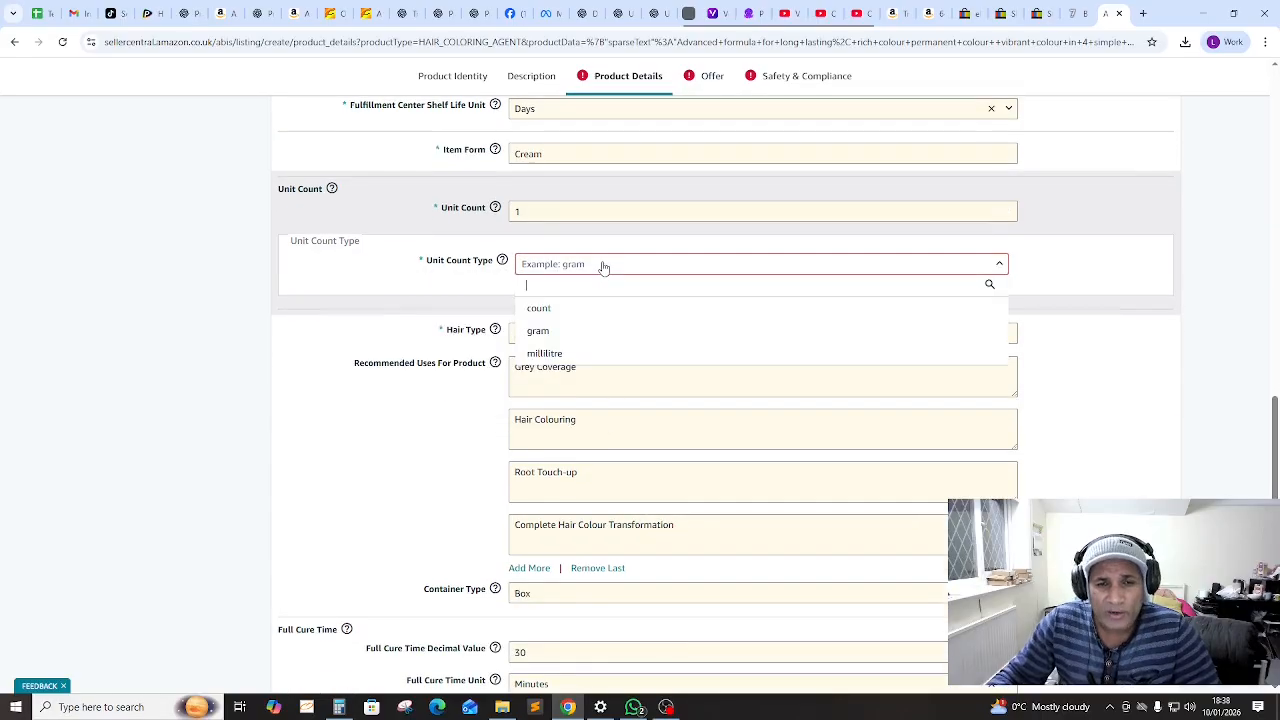
left_click(539, 336)
left_click(1149, 292)
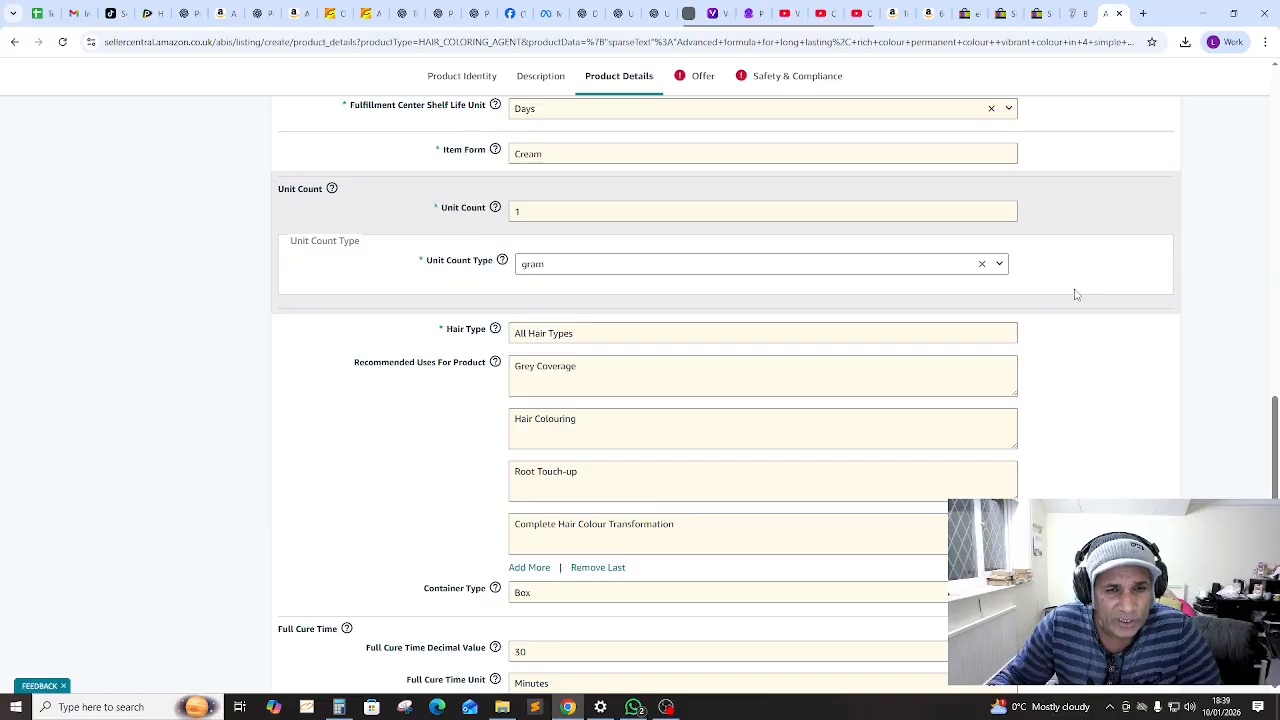
scroll(1076, 294, "down", 1)
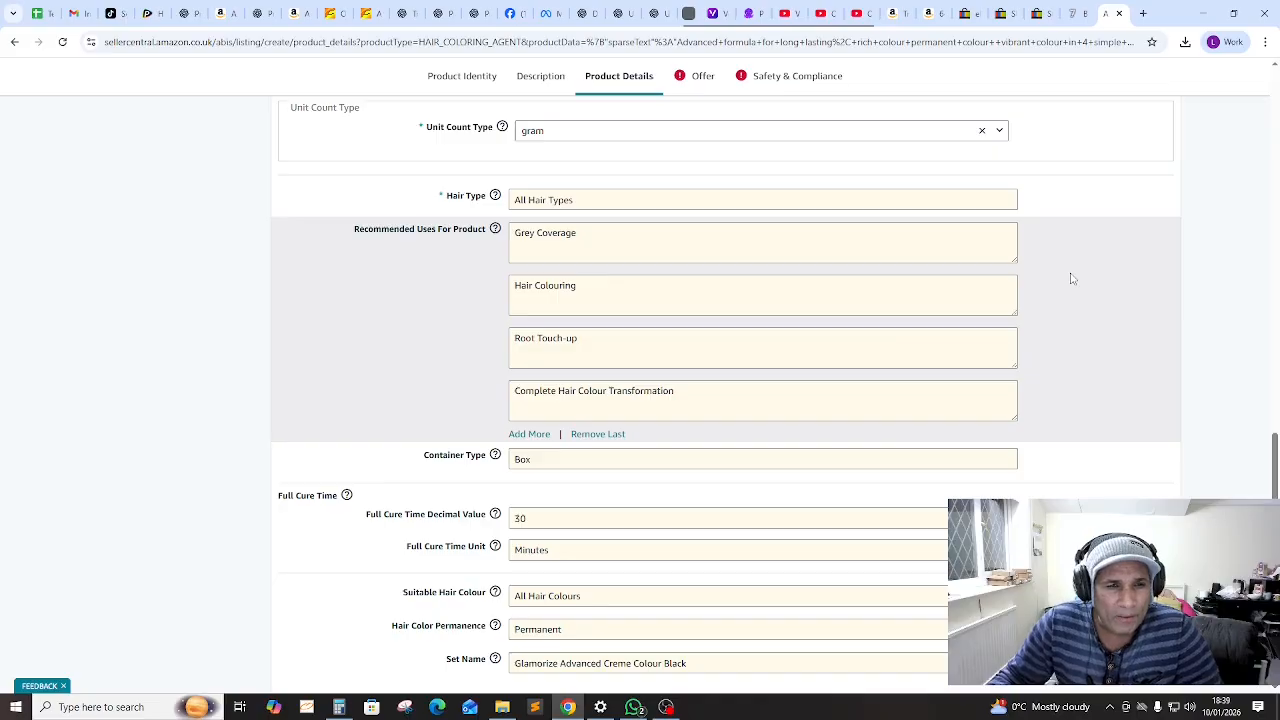
scroll(1071, 277, "down", 1)
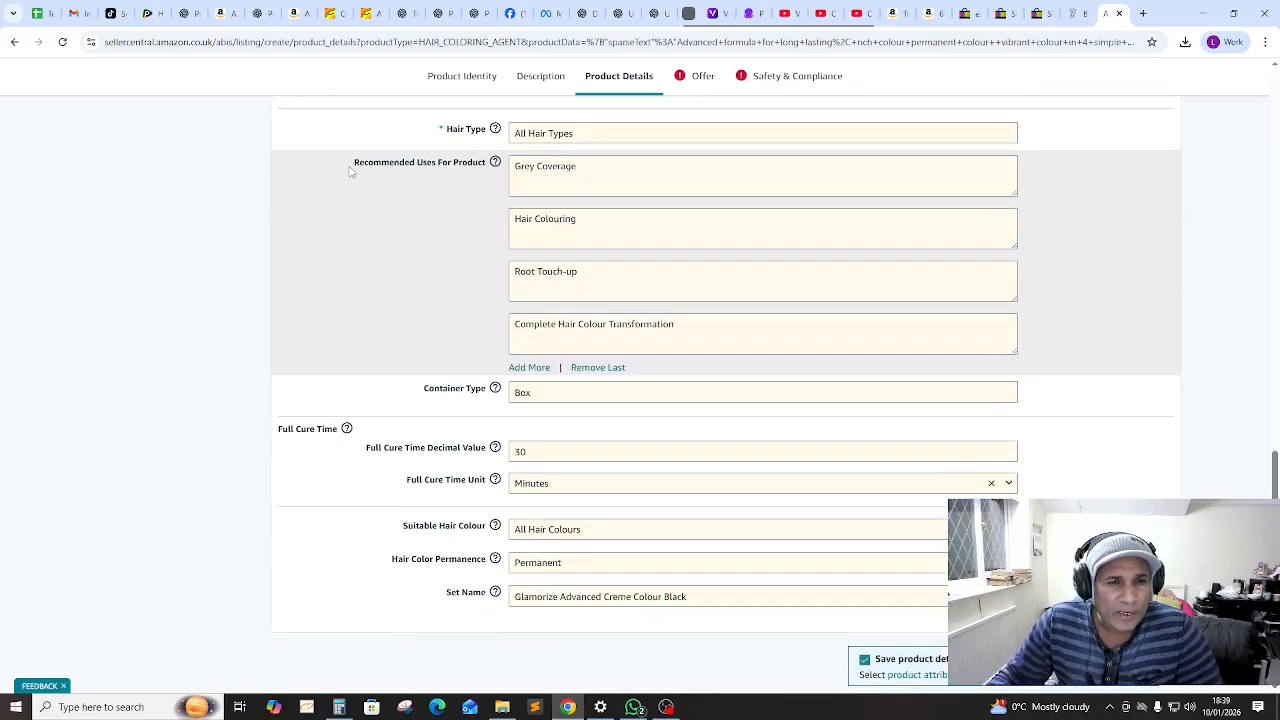
left_click_drag(354, 167, 489, 175)
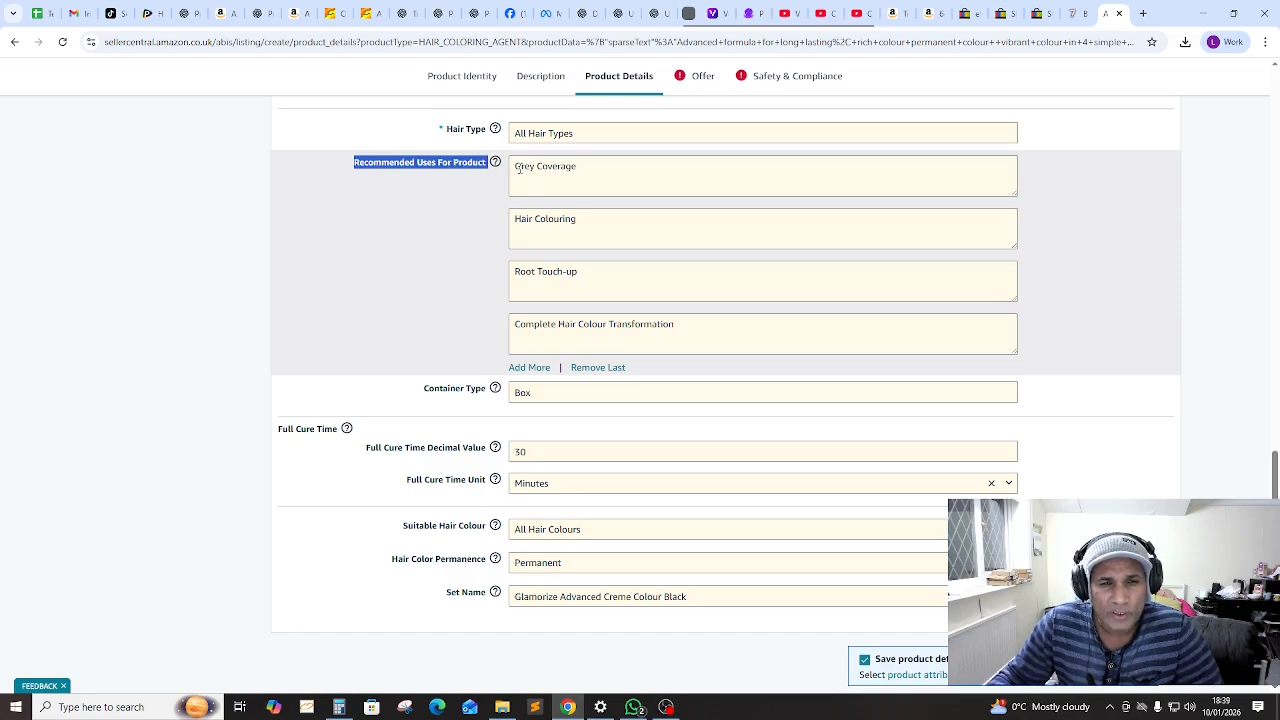
left_click_drag(517, 168, 594, 170)
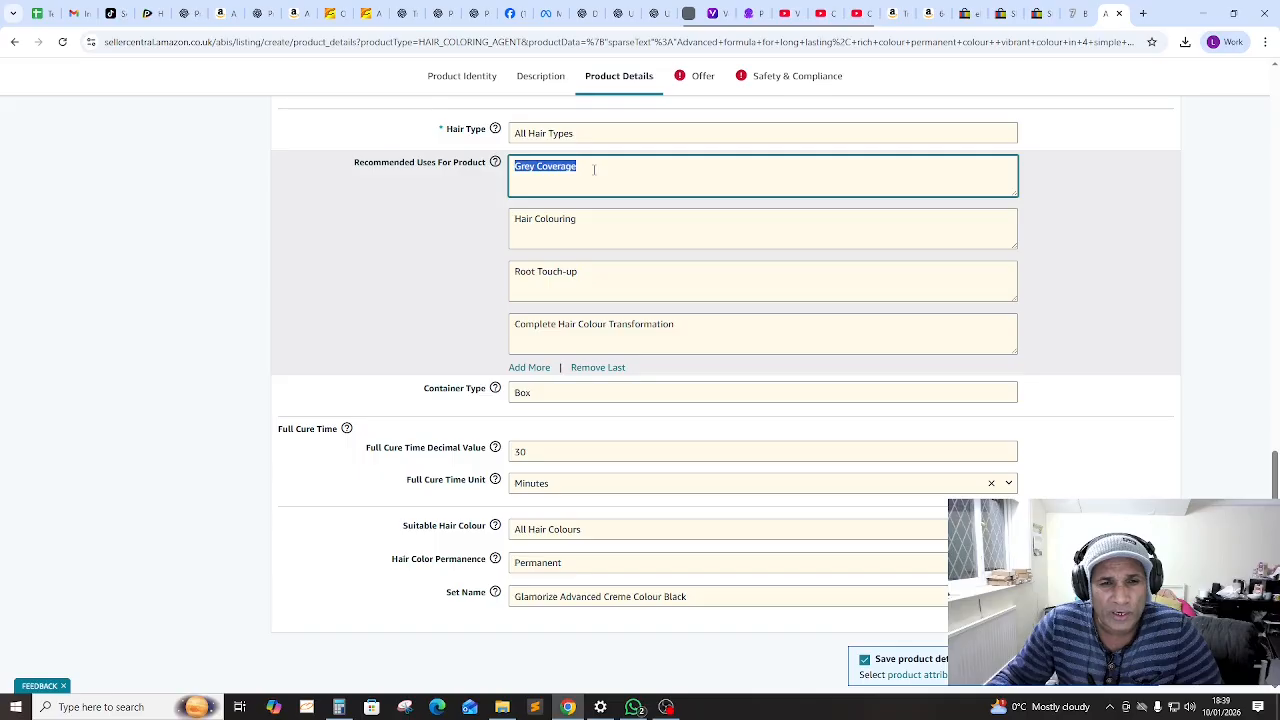
left_click_drag(516, 220, 600, 226)
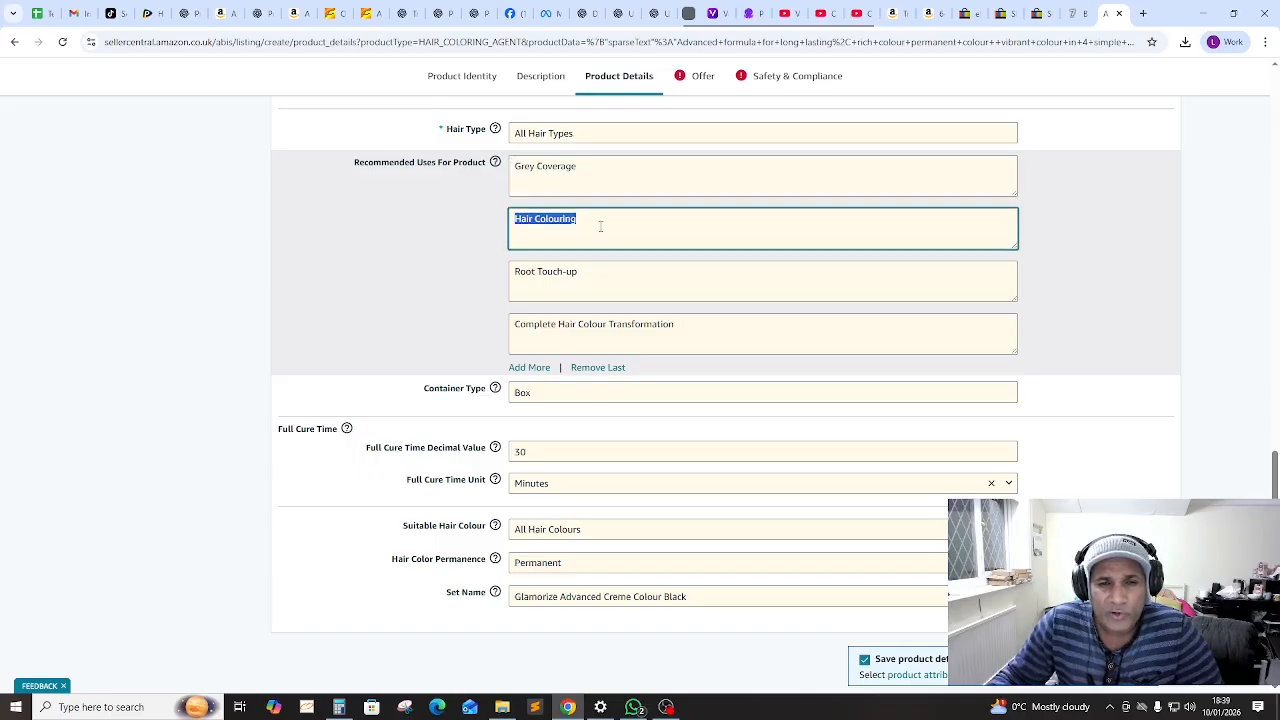
left_click_drag(518, 278, 593, 271)
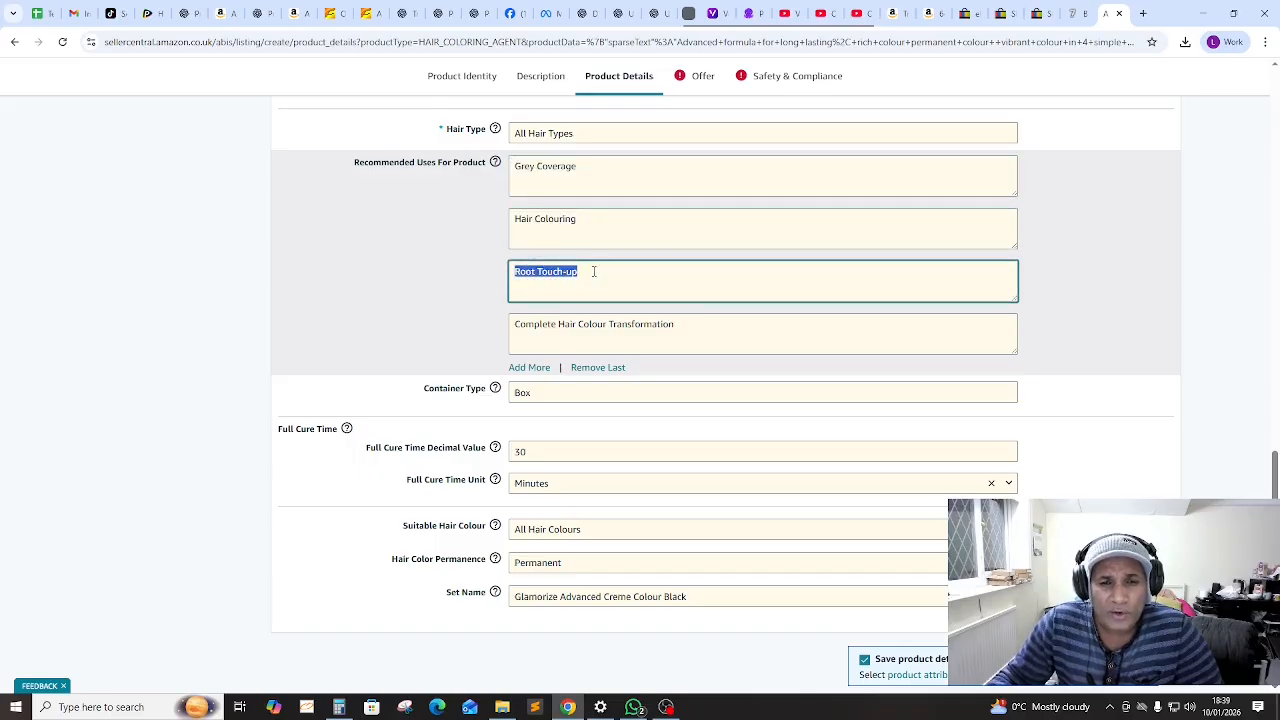
left_click(413, 284)
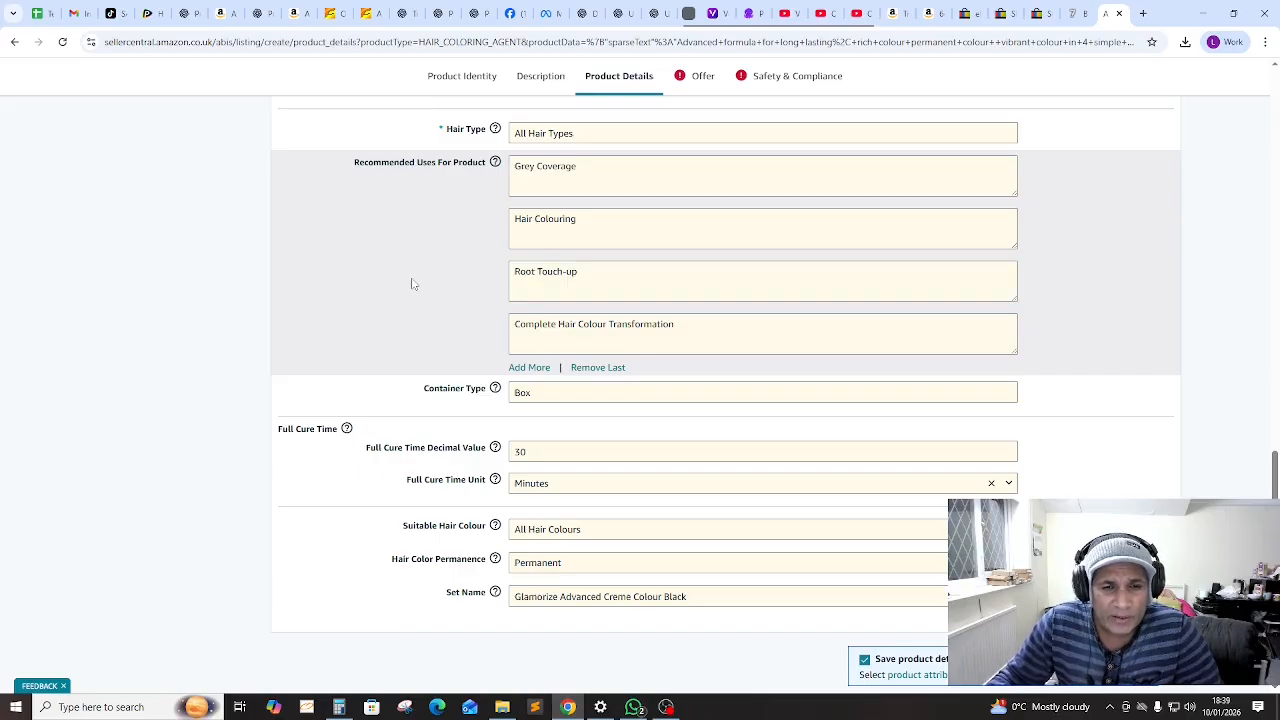
scroll(413, 284, "down", 1)
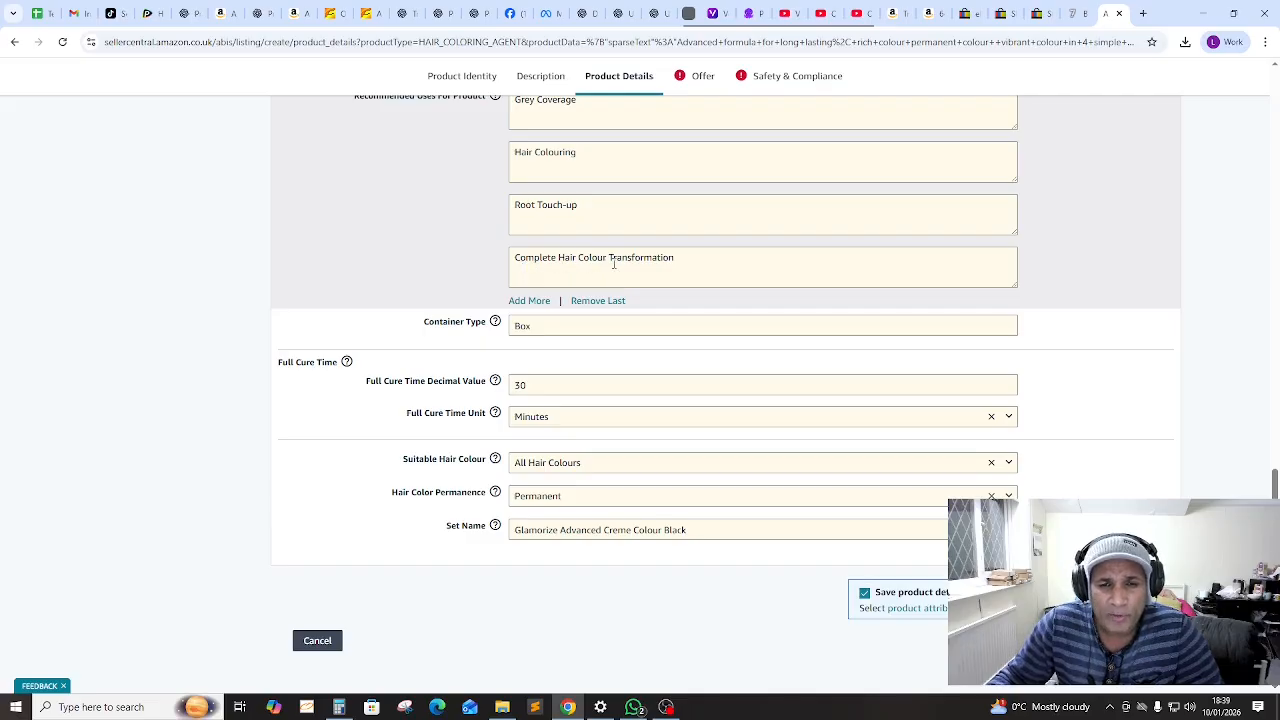
left_click(529, 303)
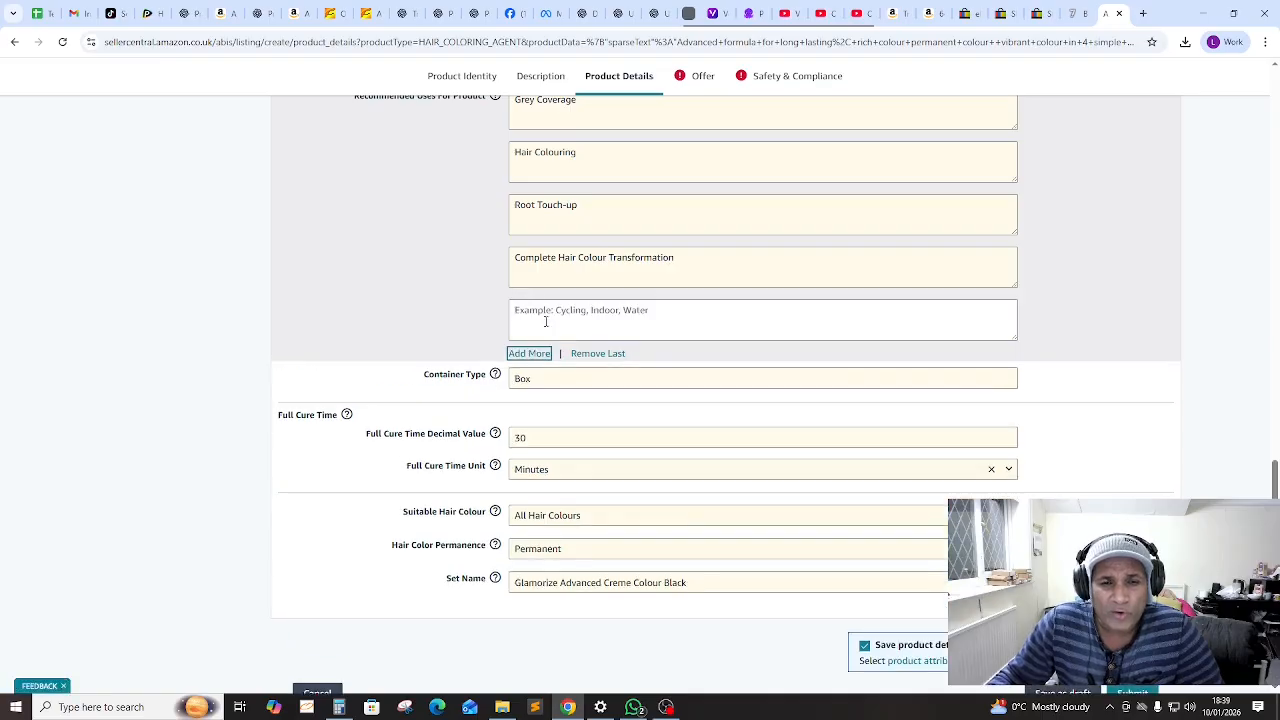
left_click(571, 313)
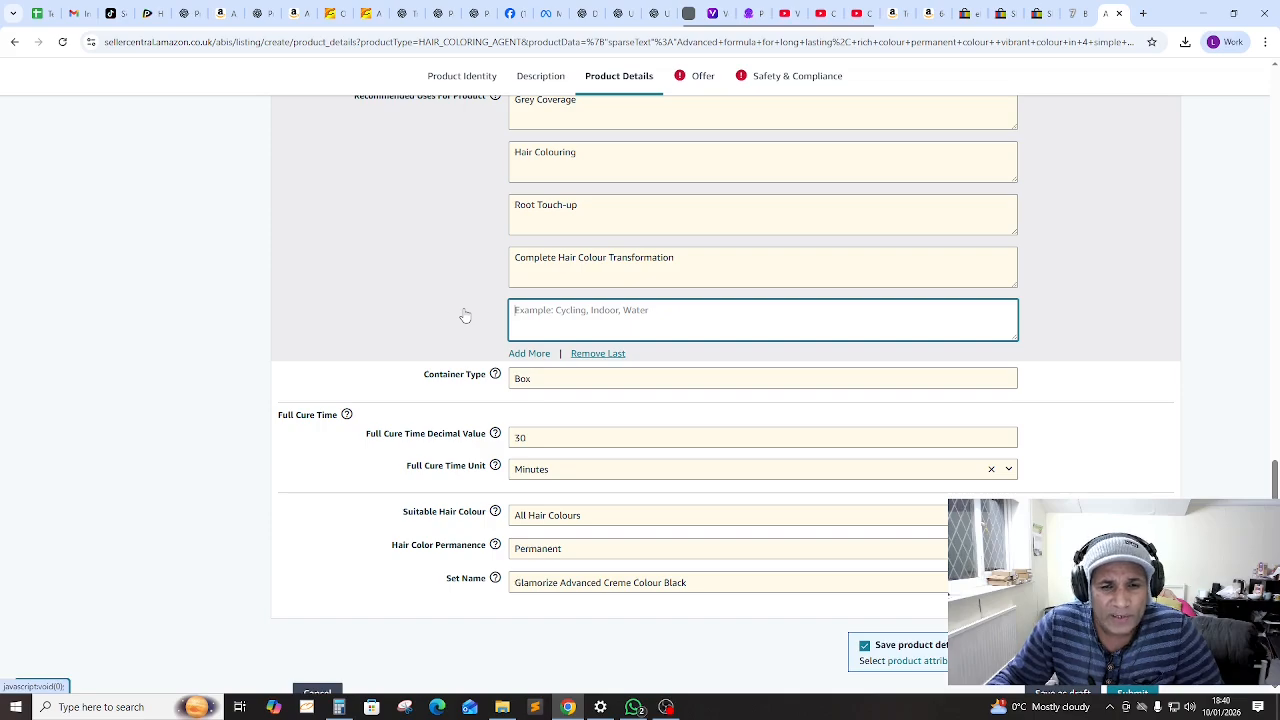
scroll(465, 316, "down", 1)
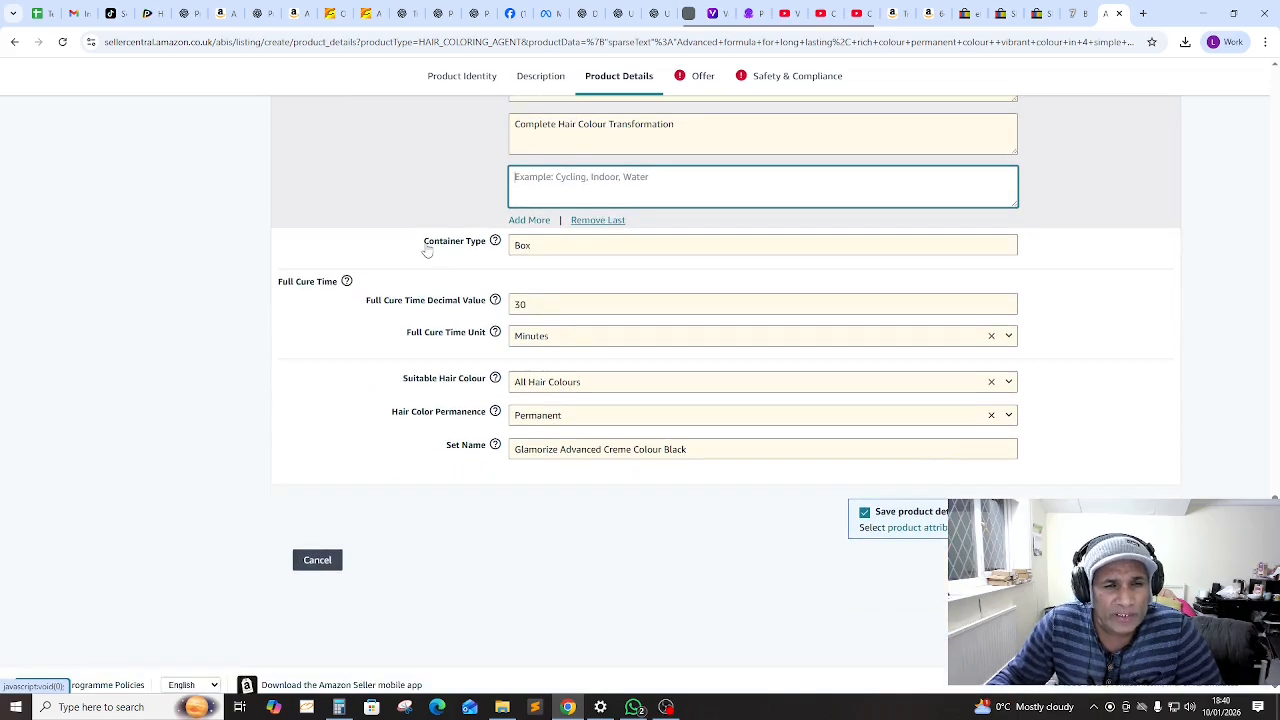
left_click(598, 220)
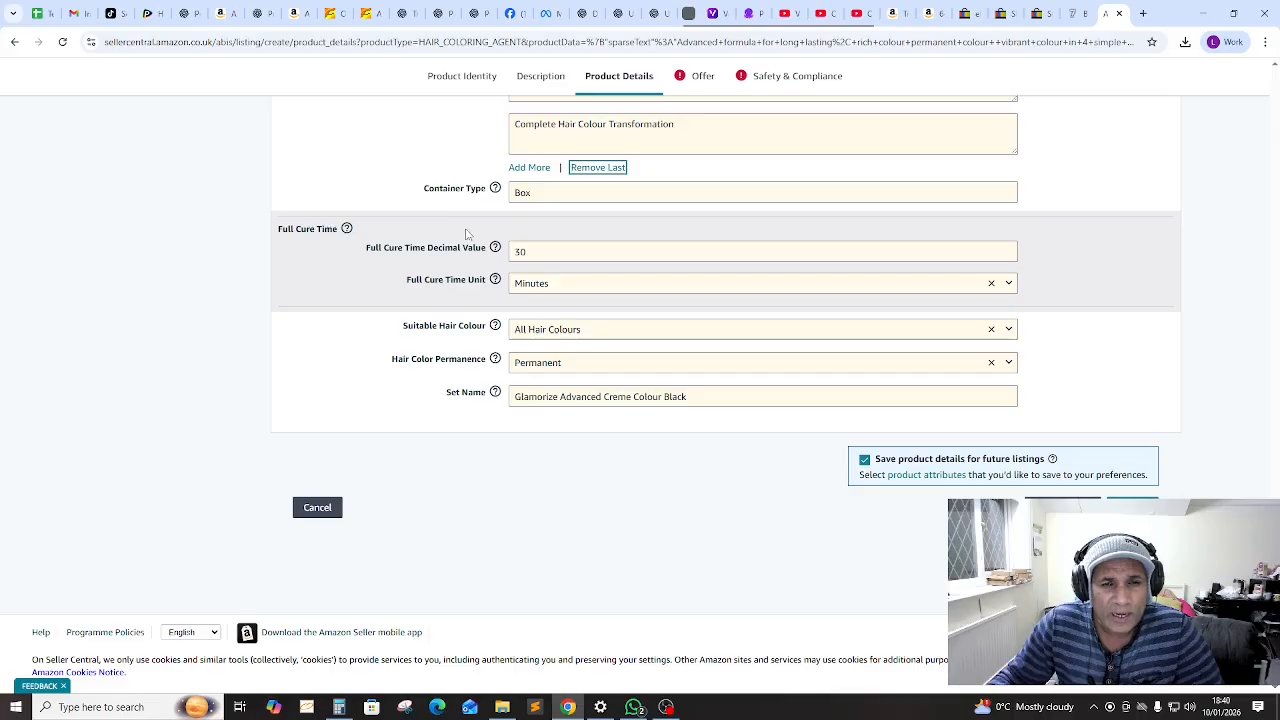
left_click_drag(423, 193, 487, 199)
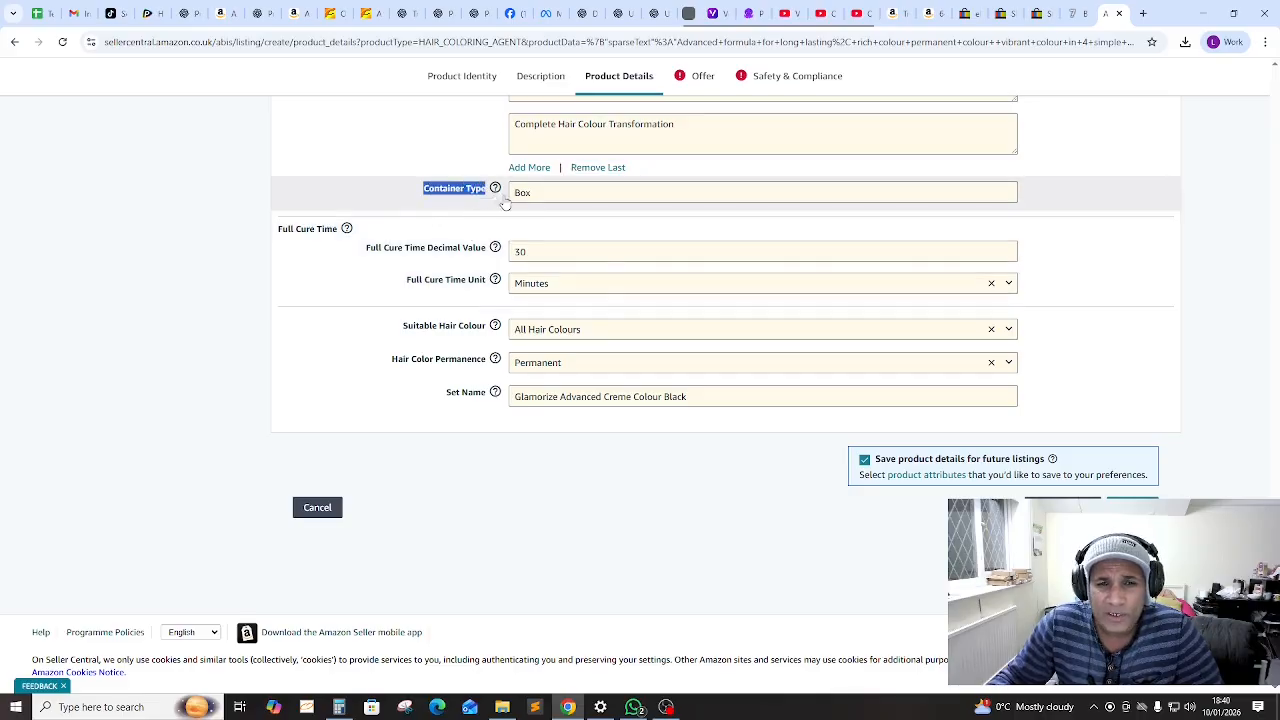
left_click(957, 194)
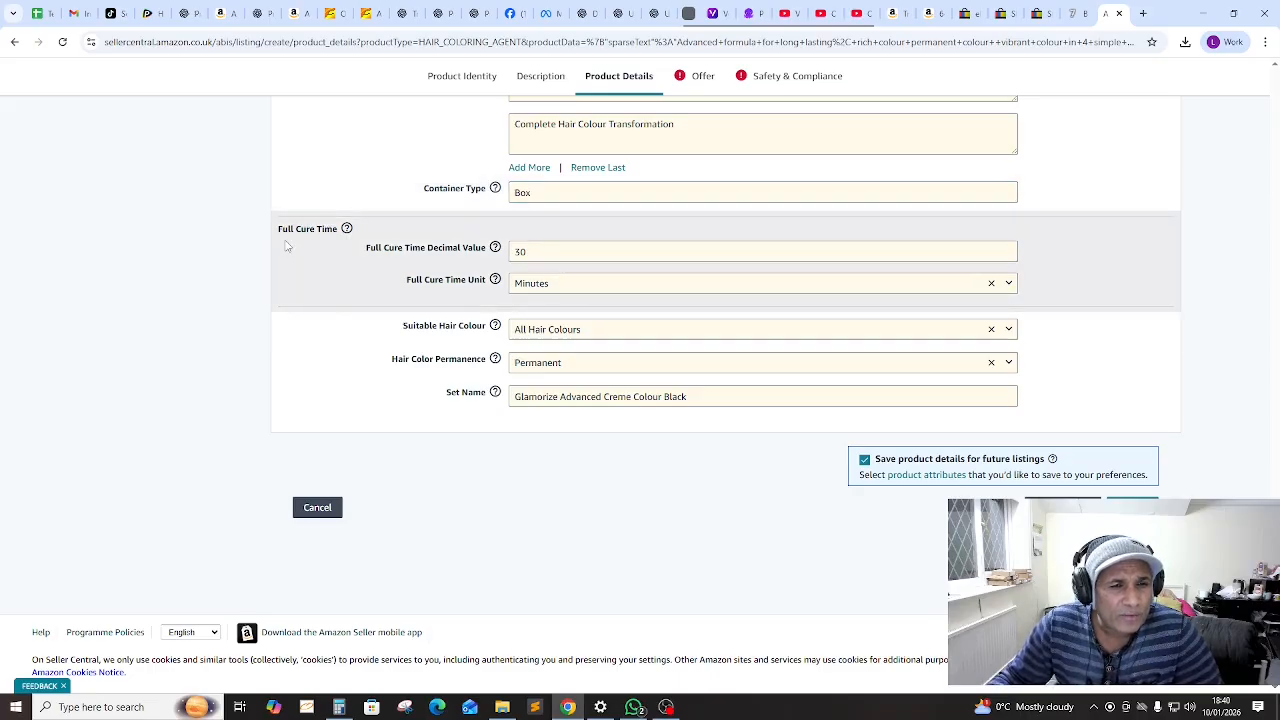
left_click_drag(279, 229, 341, 240)
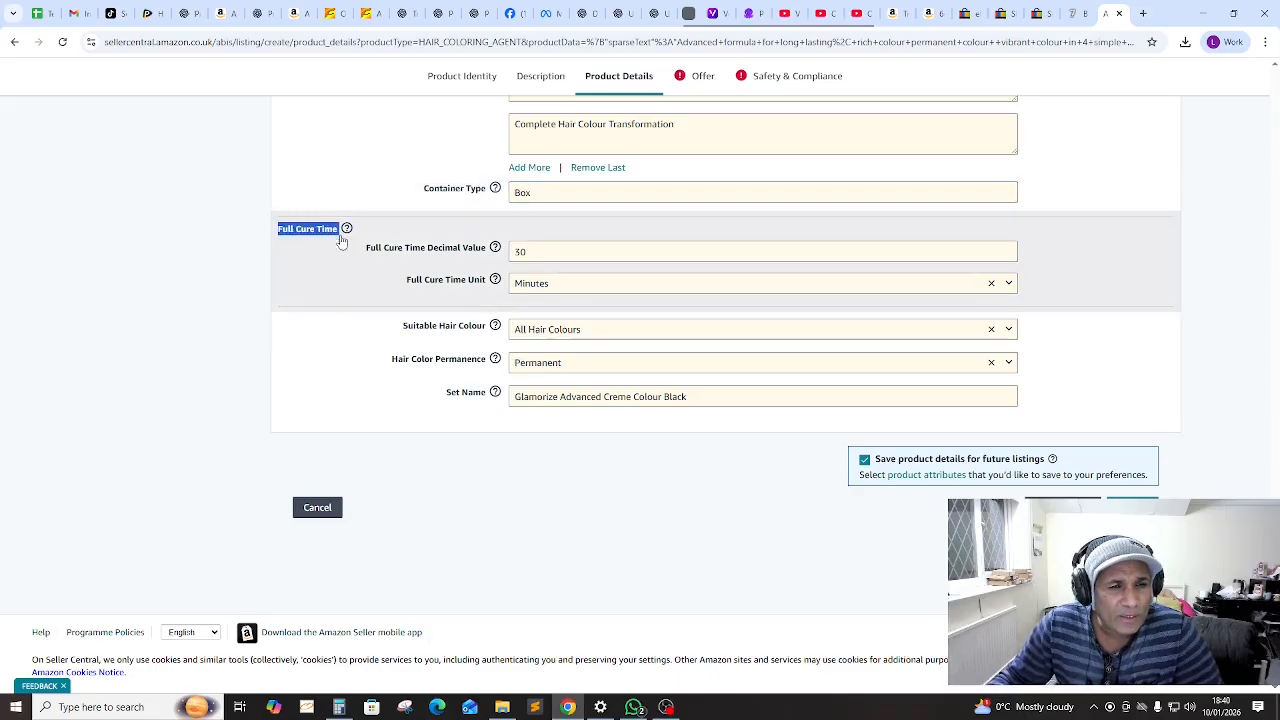
left_click(346, 228)
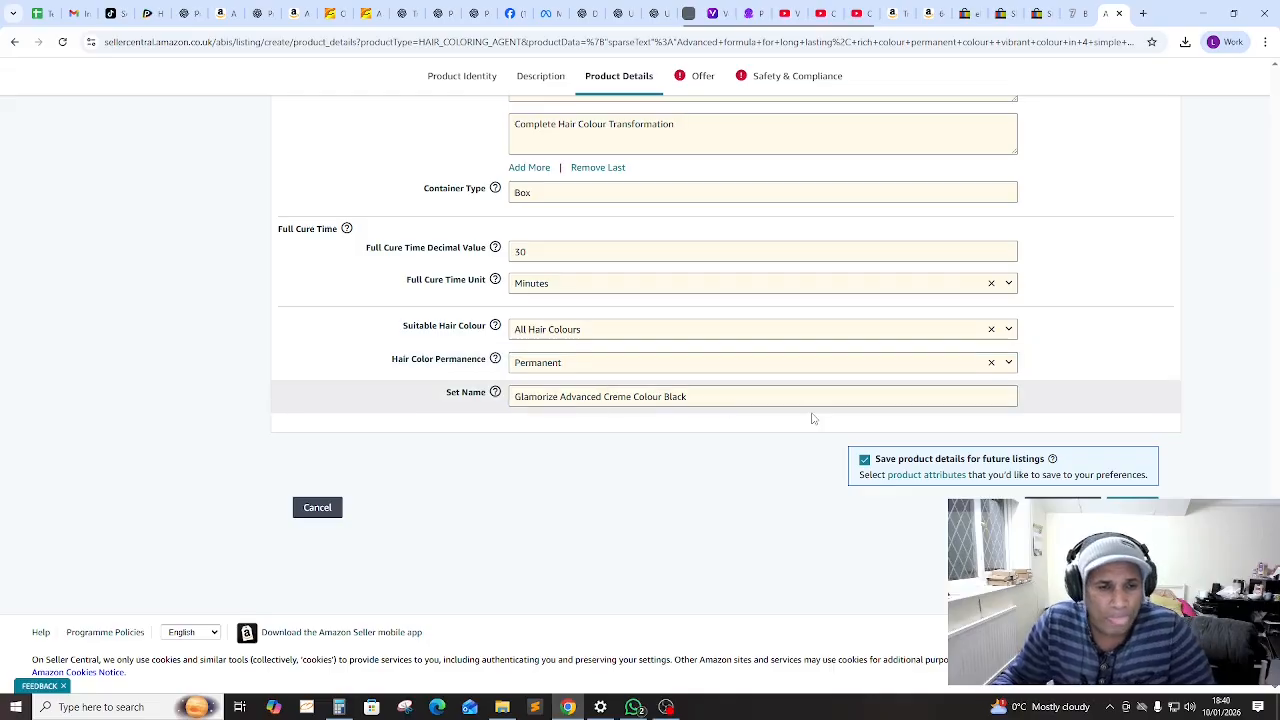
scroll(812, 418, "up", 4)
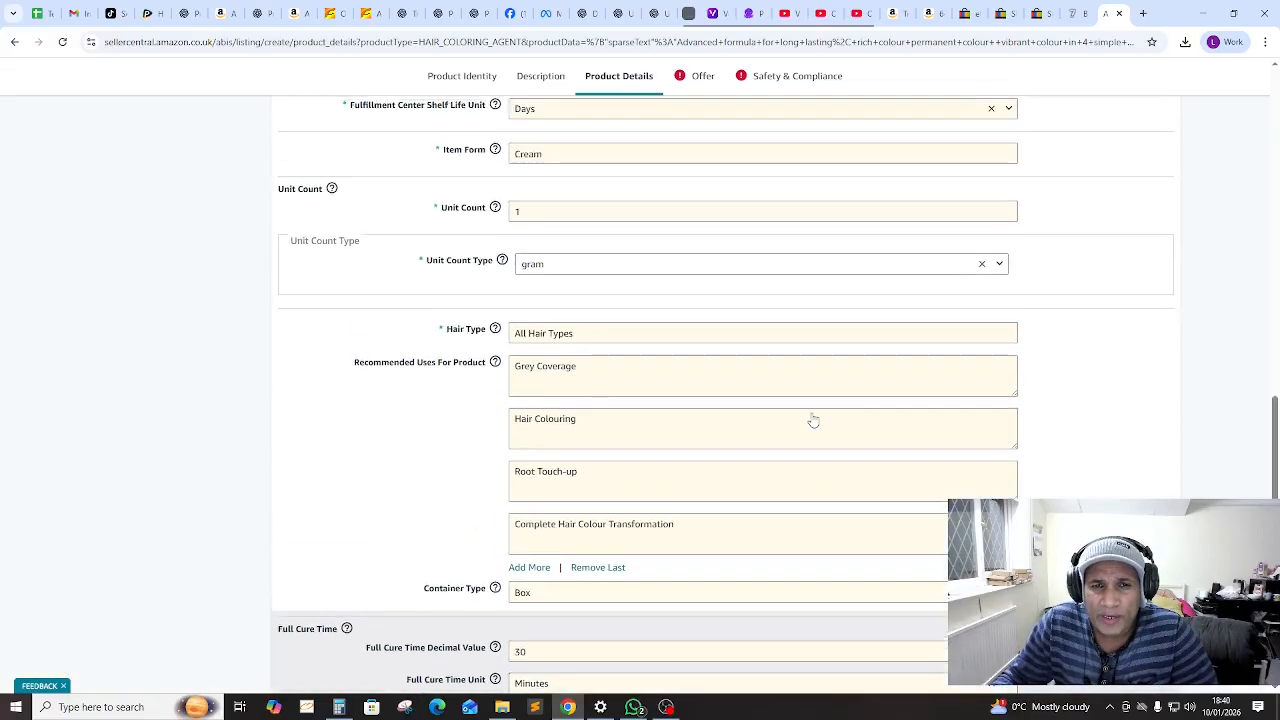
scroll(812, 420, "up", 7)
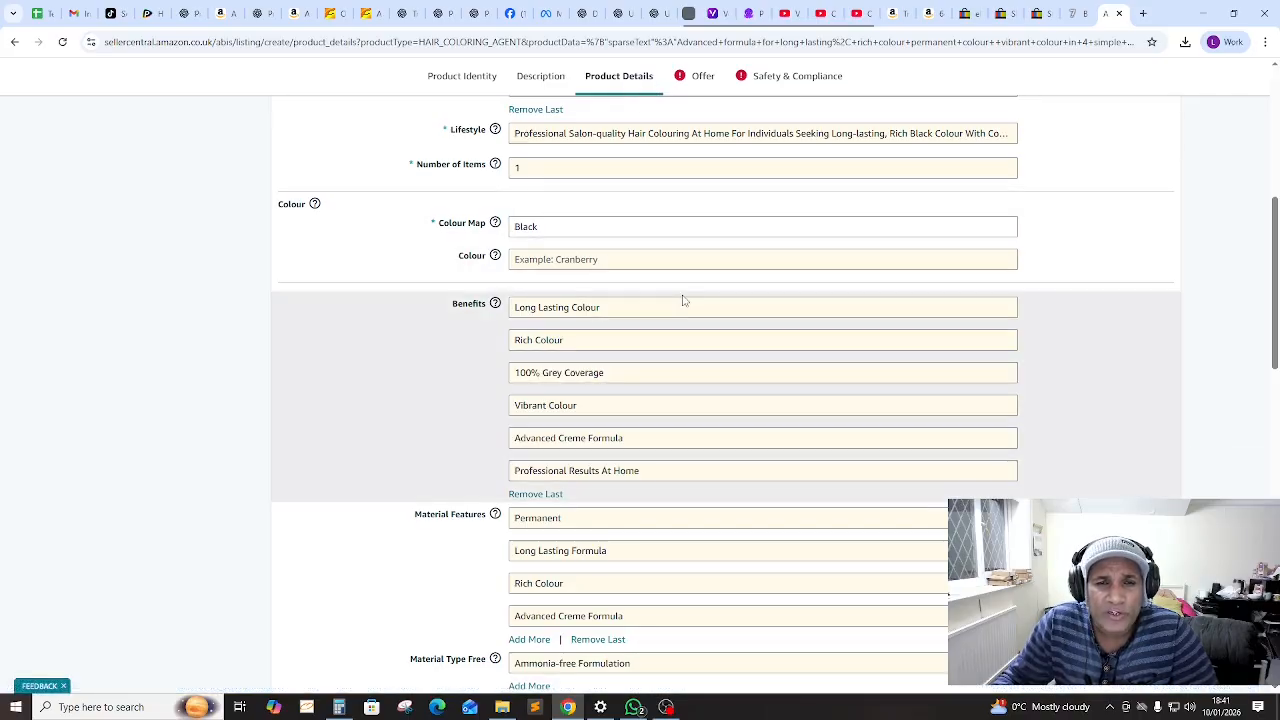
scroll(683, 300, "down", 10)
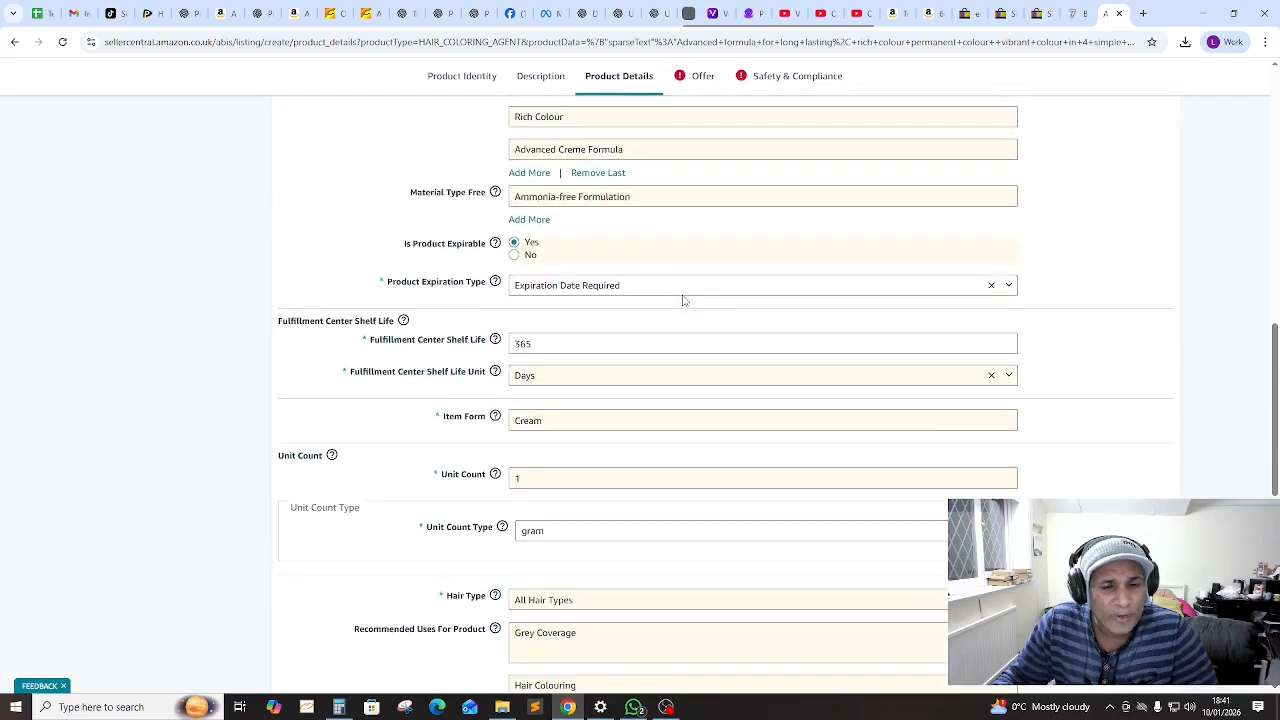
scroll(683, 298, "up", 10)
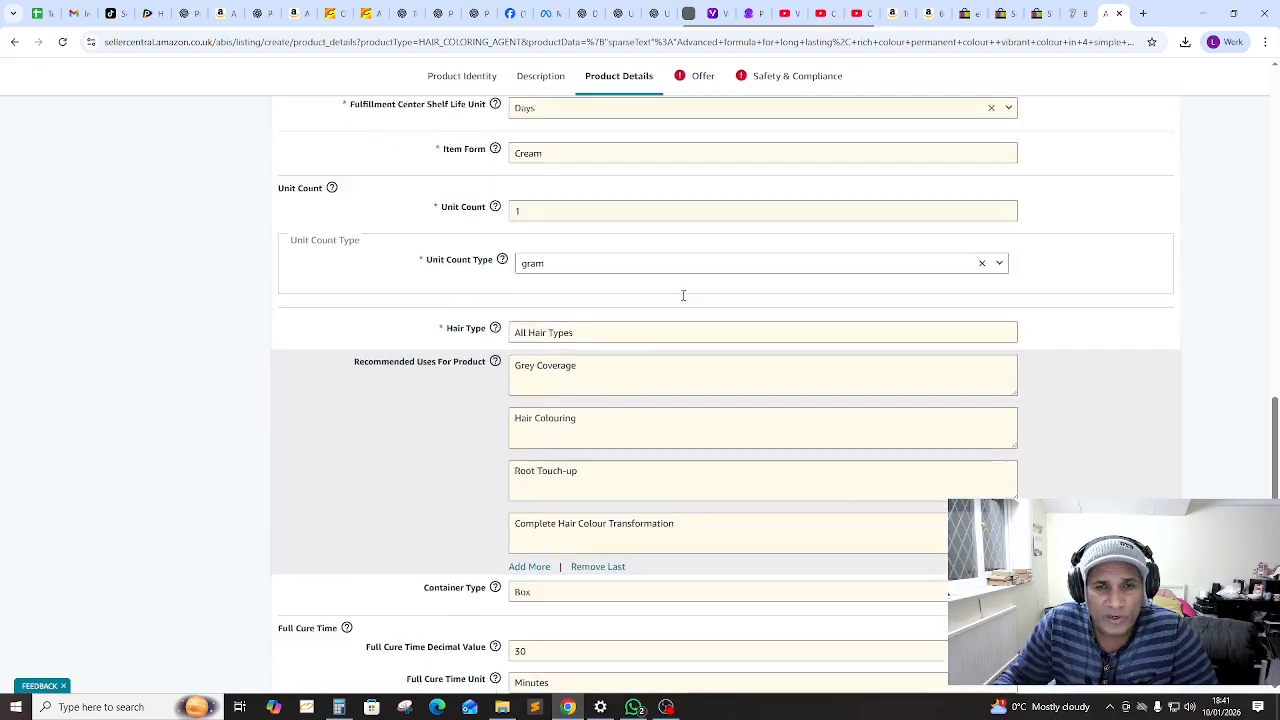
scroll(683, 296, "up", 10)
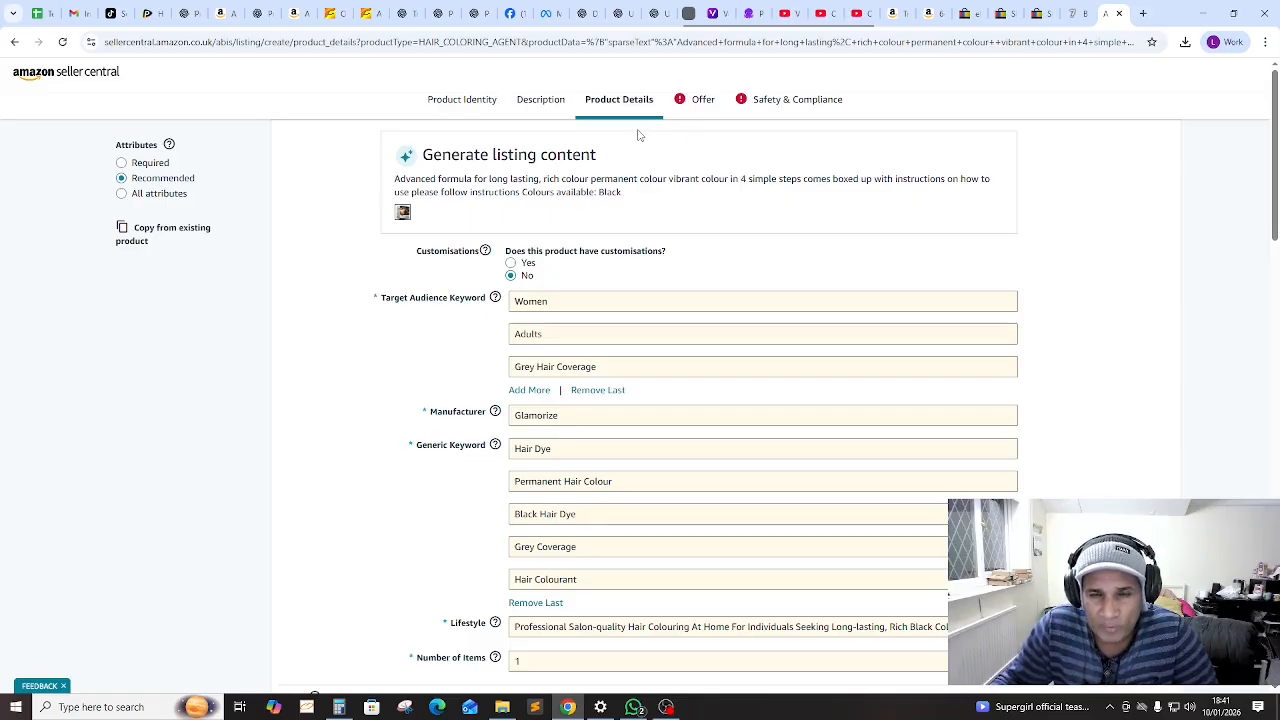
left_click_drag(1276, 158, 1277, 645)
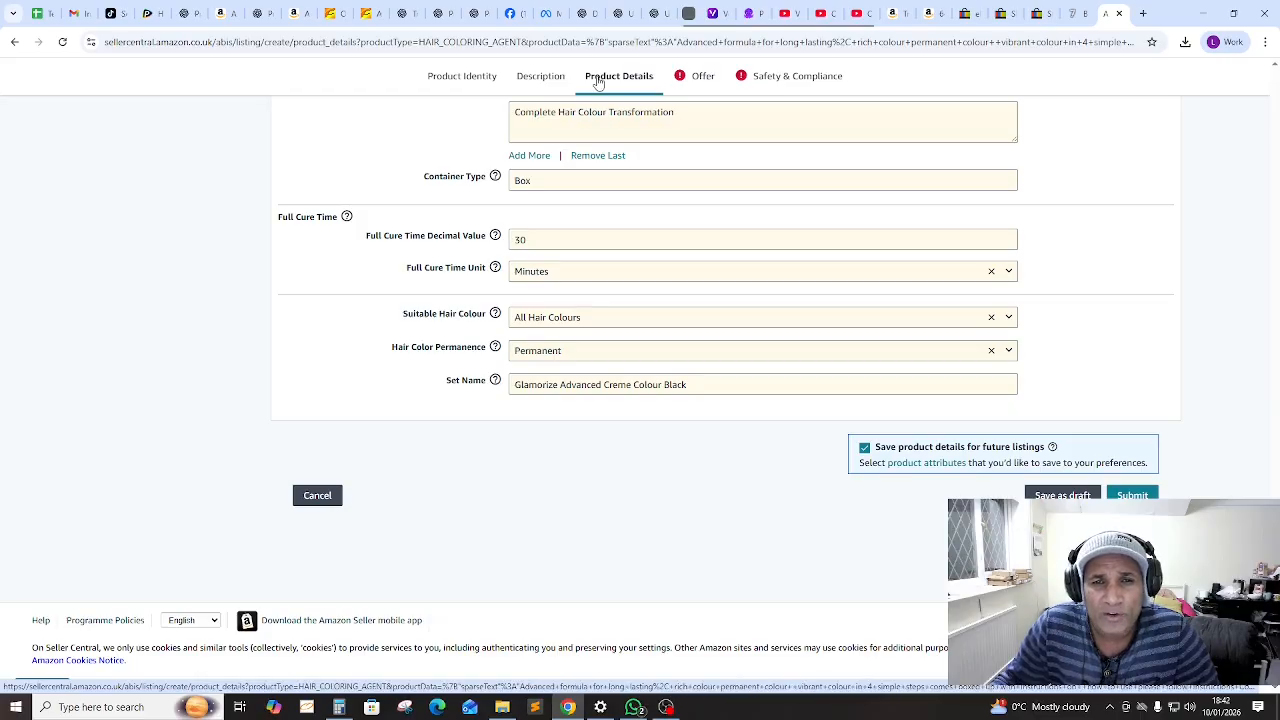
Go to the Offer section and move past SKU into the Quantity field flagged invalid.
left_click(701, 80)
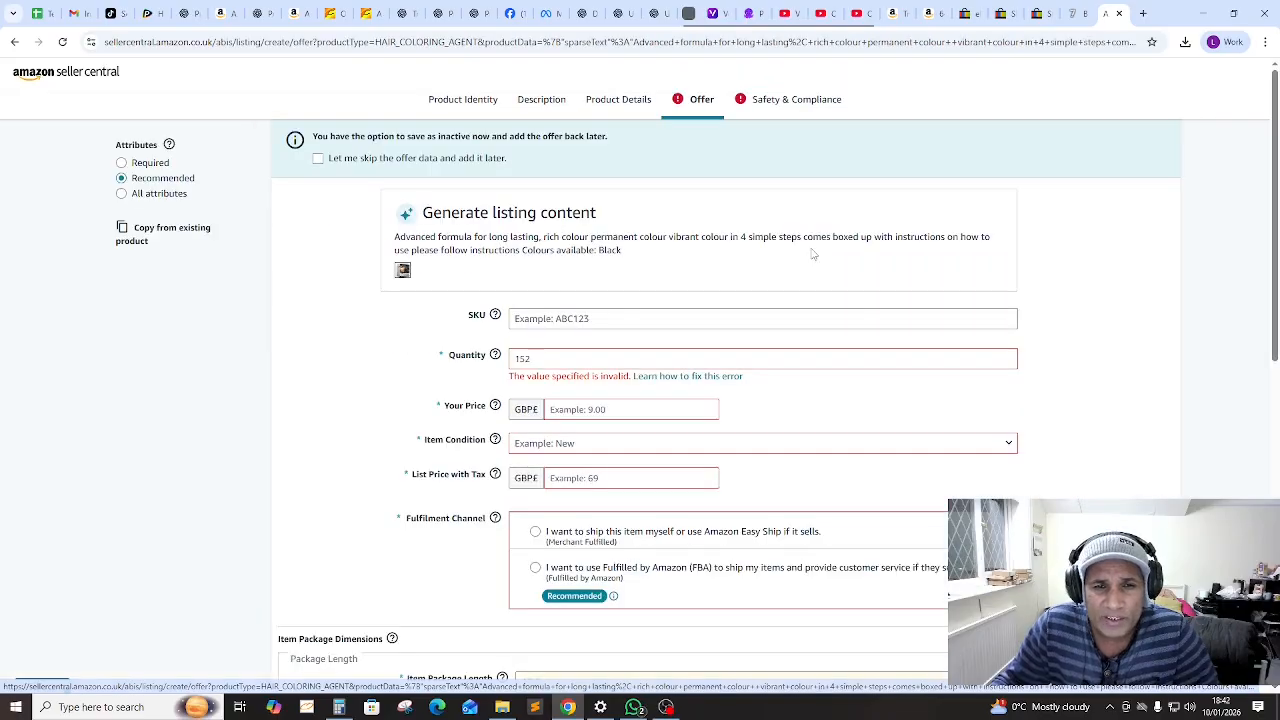
left_click_drag(1277, 288, 1277, 321)
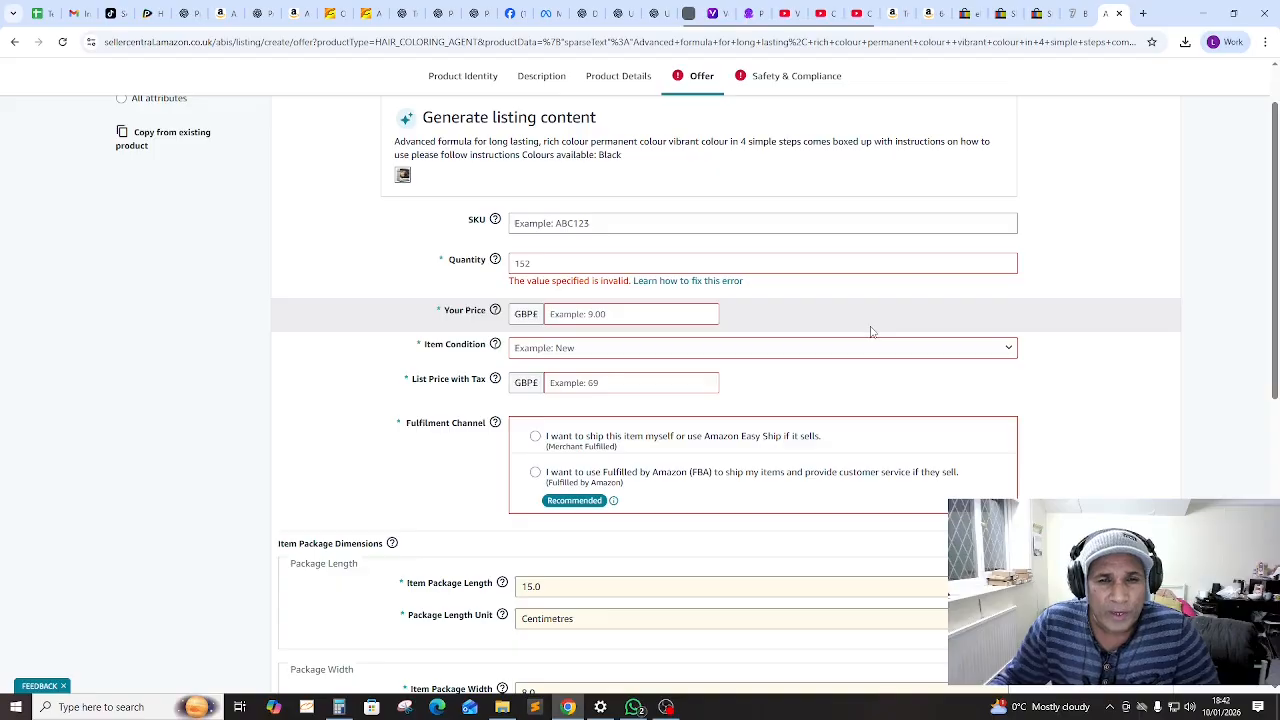
left_click(646, 224)
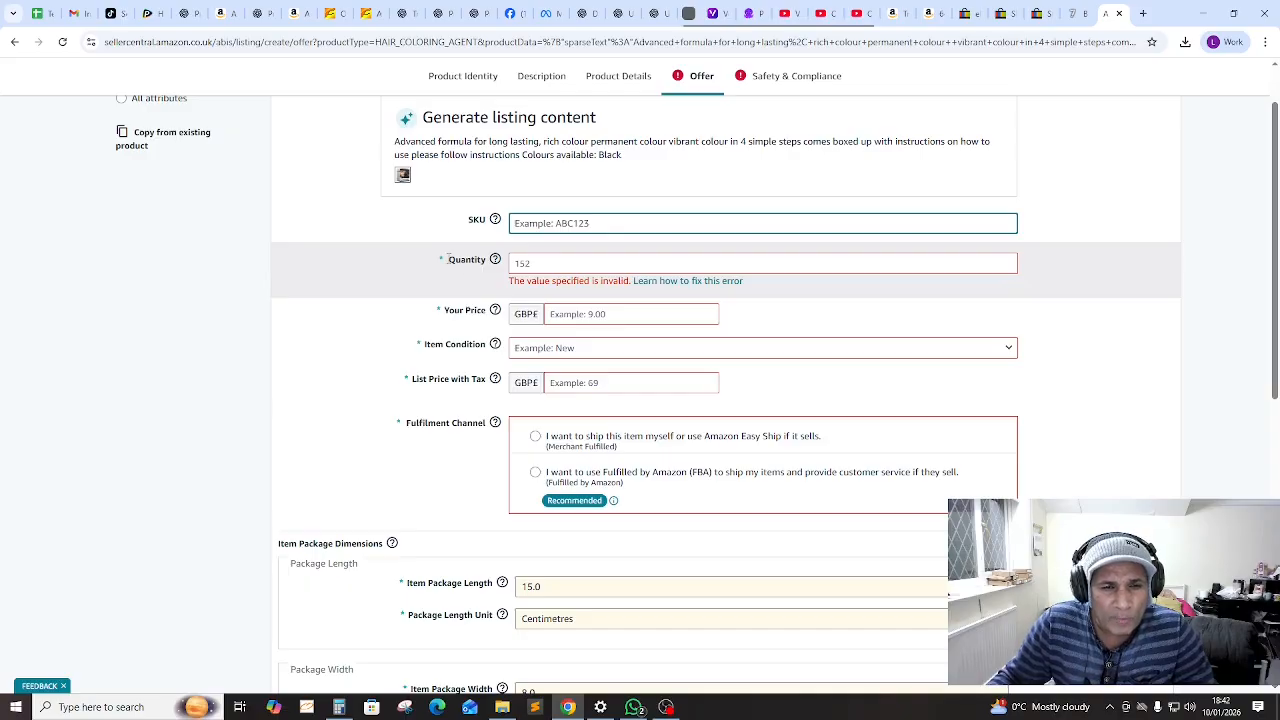
left_click(549, 262)
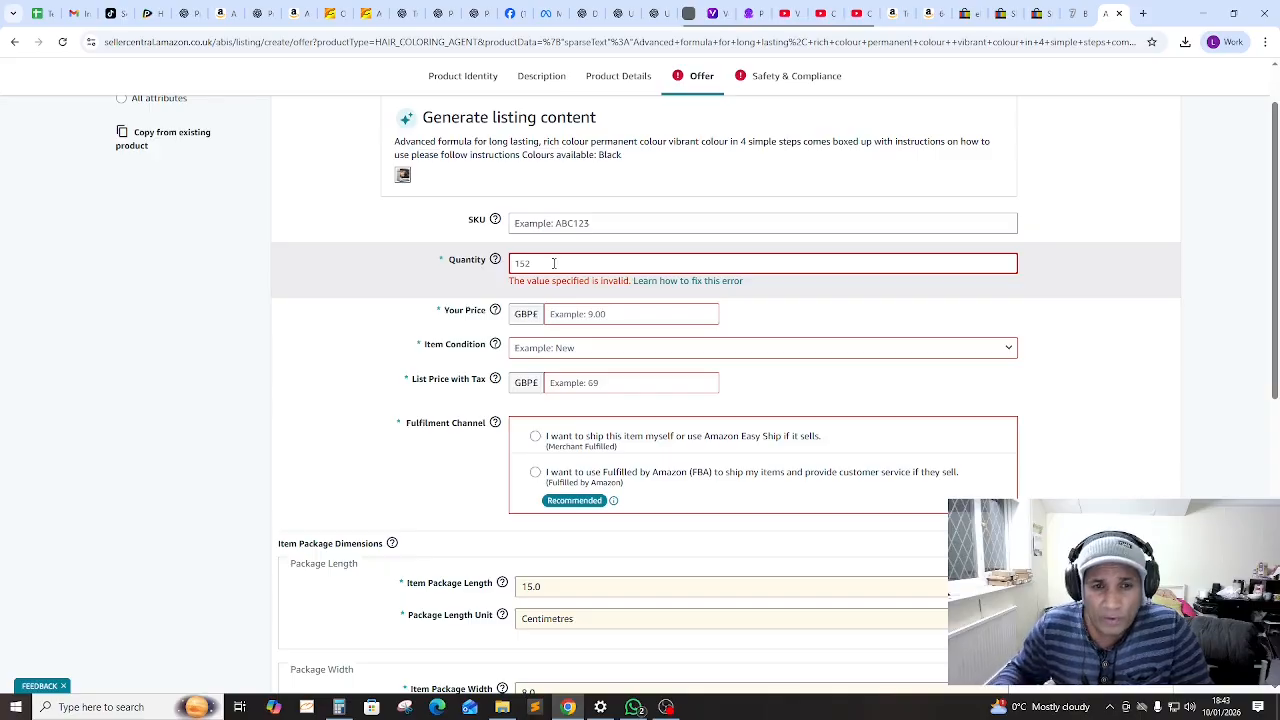
Enter 50 as the available quantity in the Offer section.
type("50")
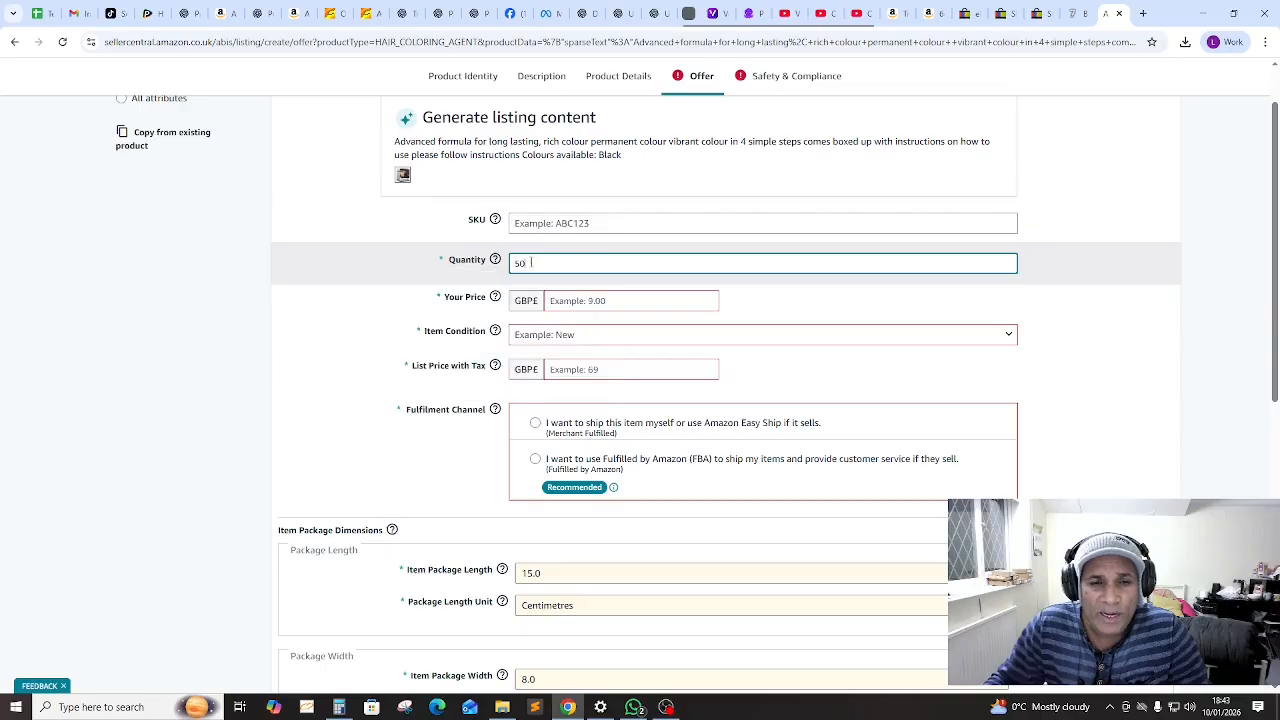
double_click(510, 265)
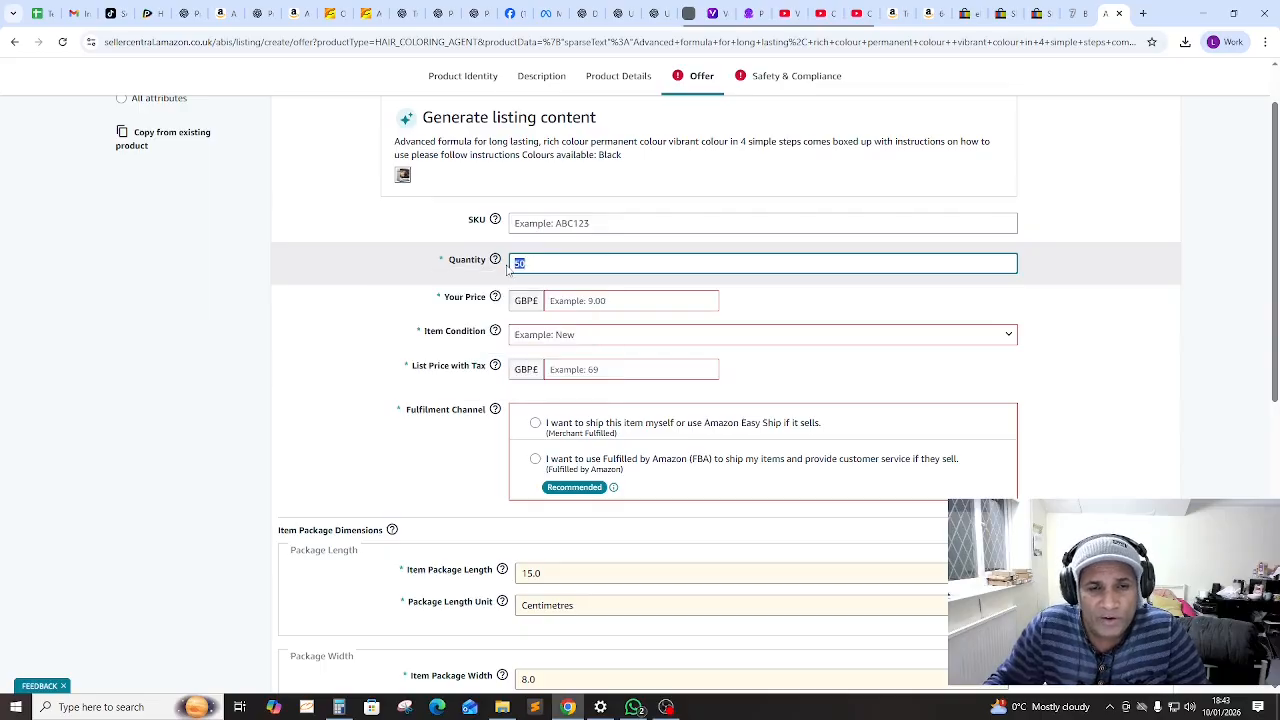
left_click(547, 263)
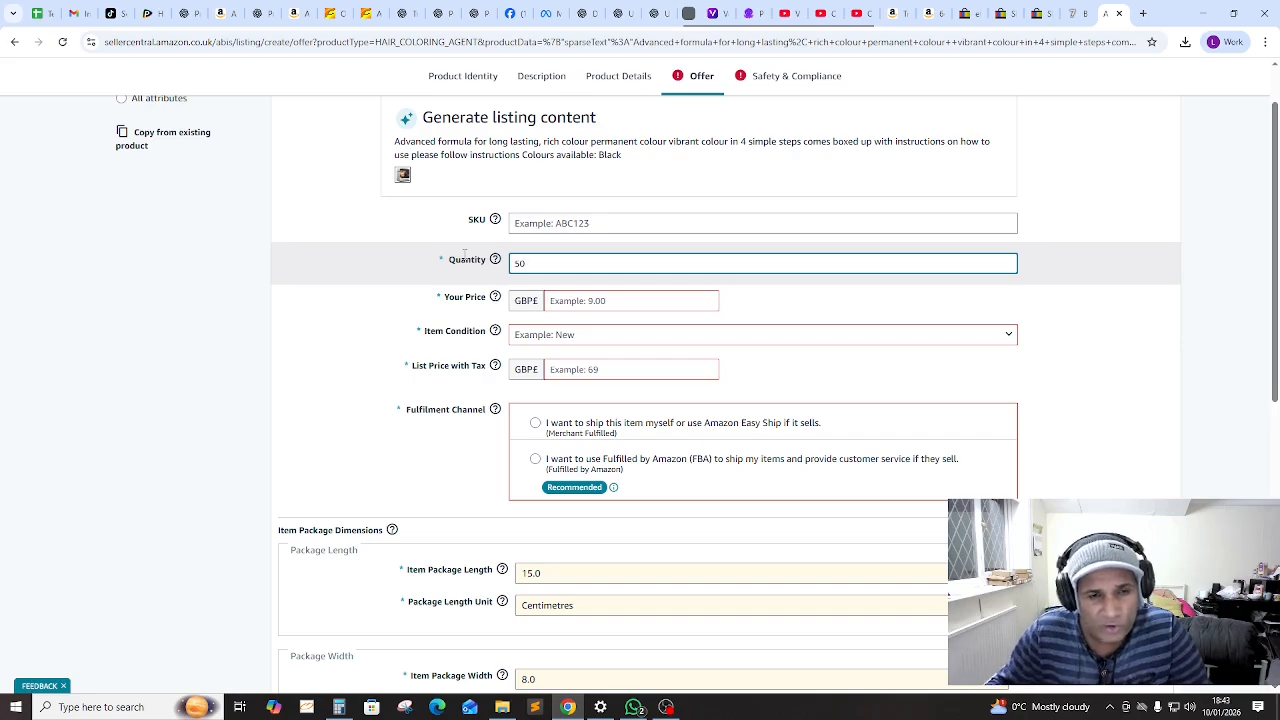
double_click(519, 263)
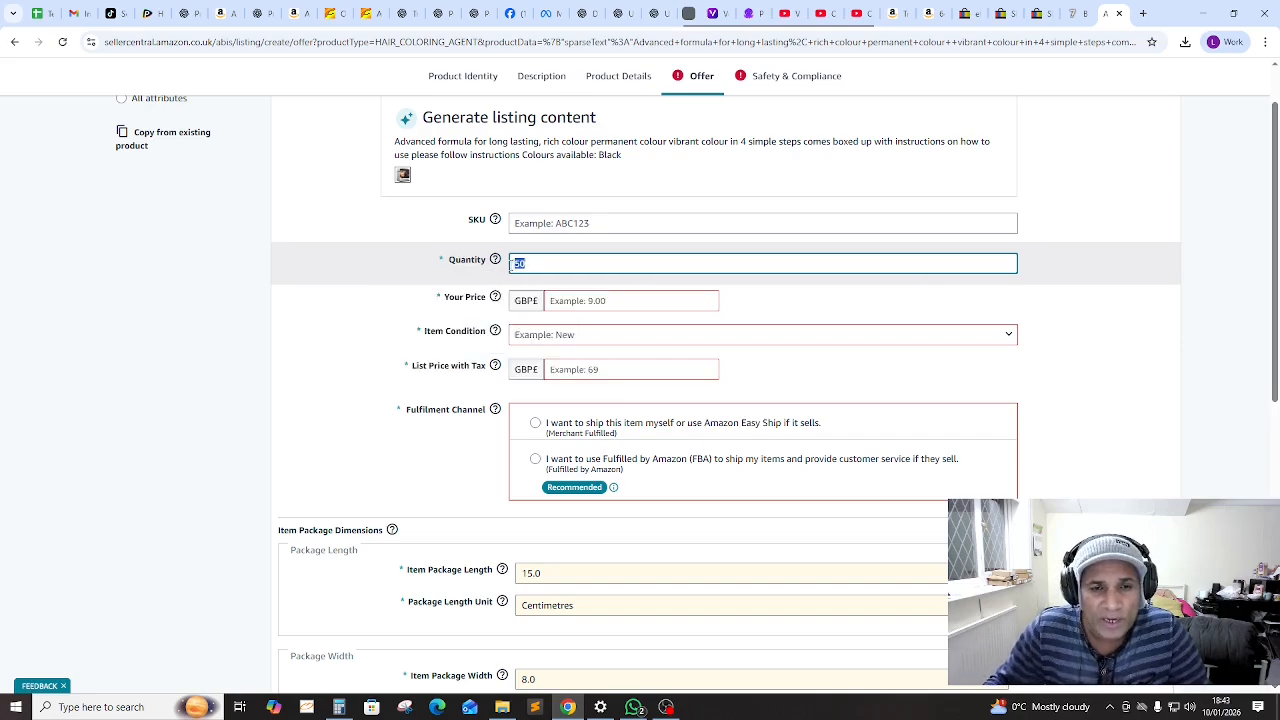
left_click(519, 263)
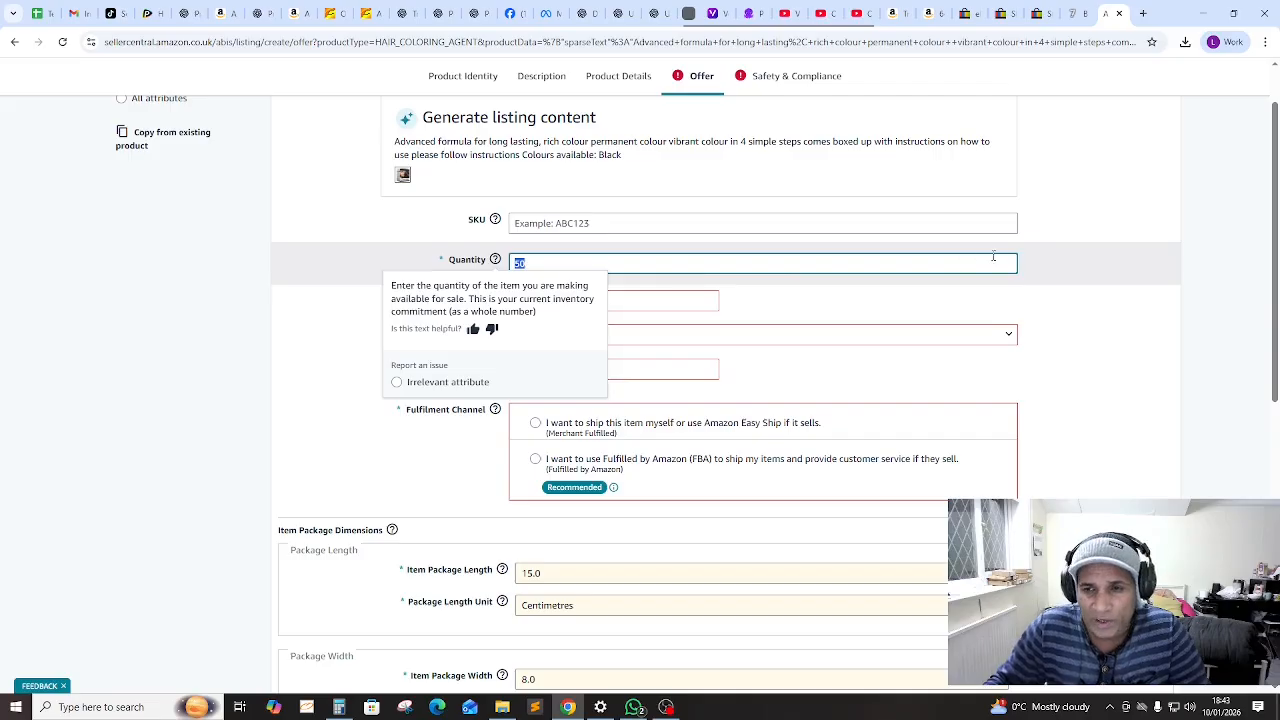
left_click(1060, 264)
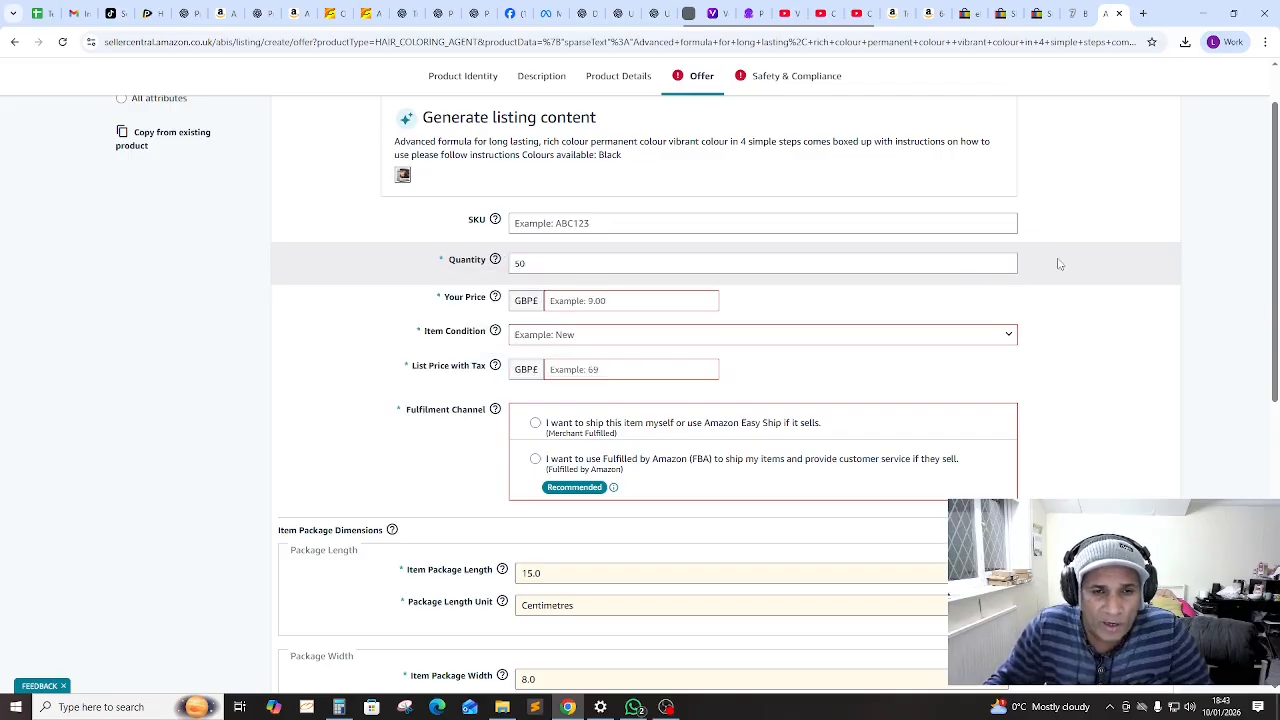
left_click(548, 260)
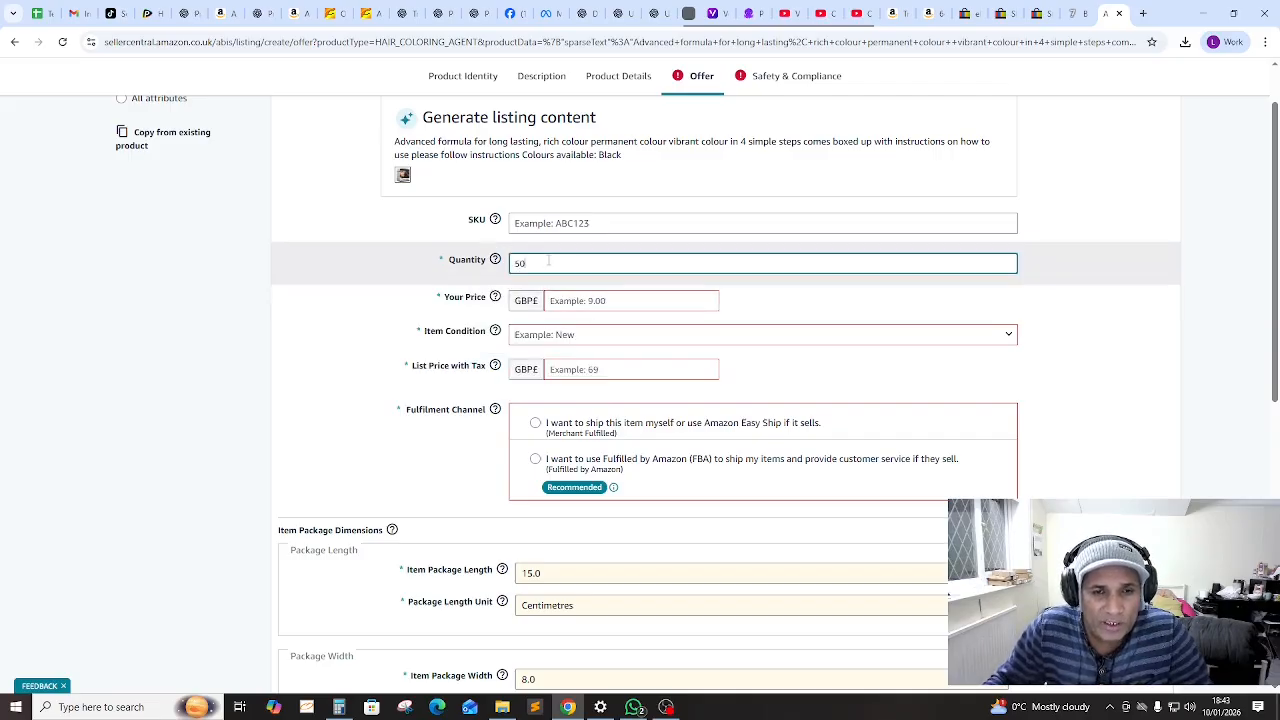
left_click_drag(548, 260, 509, 275)
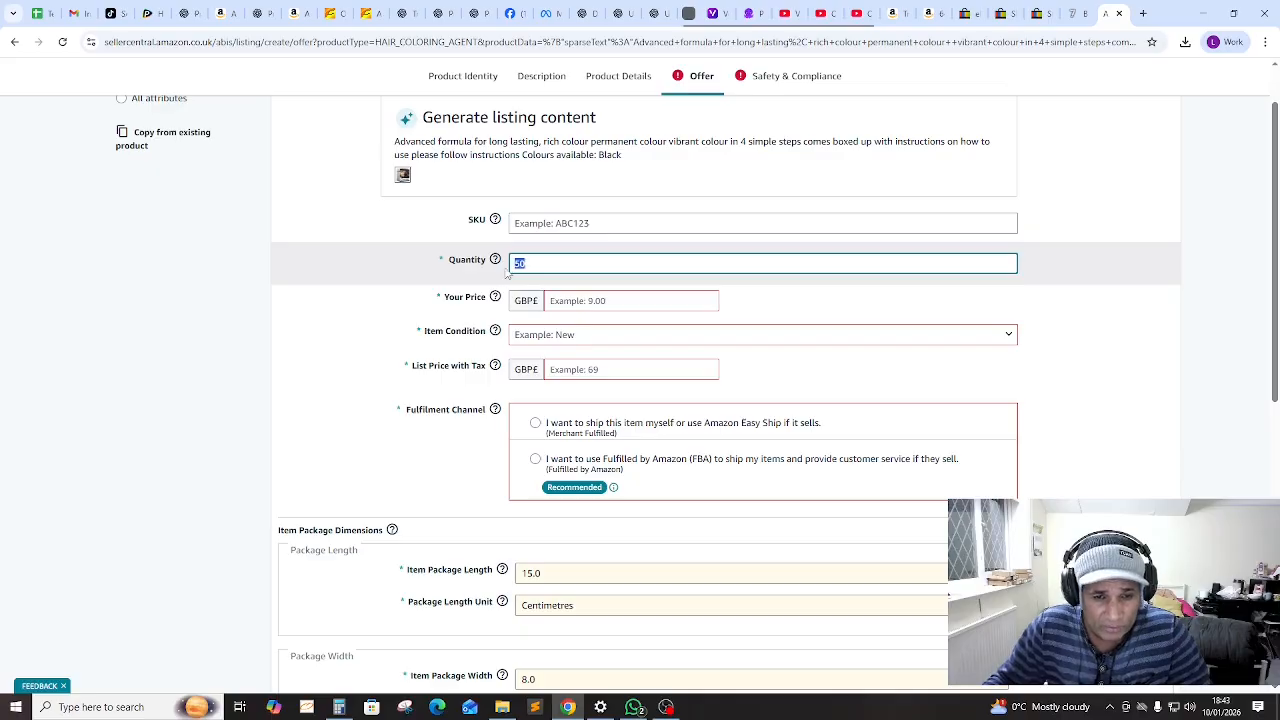
left_click(531, 263)
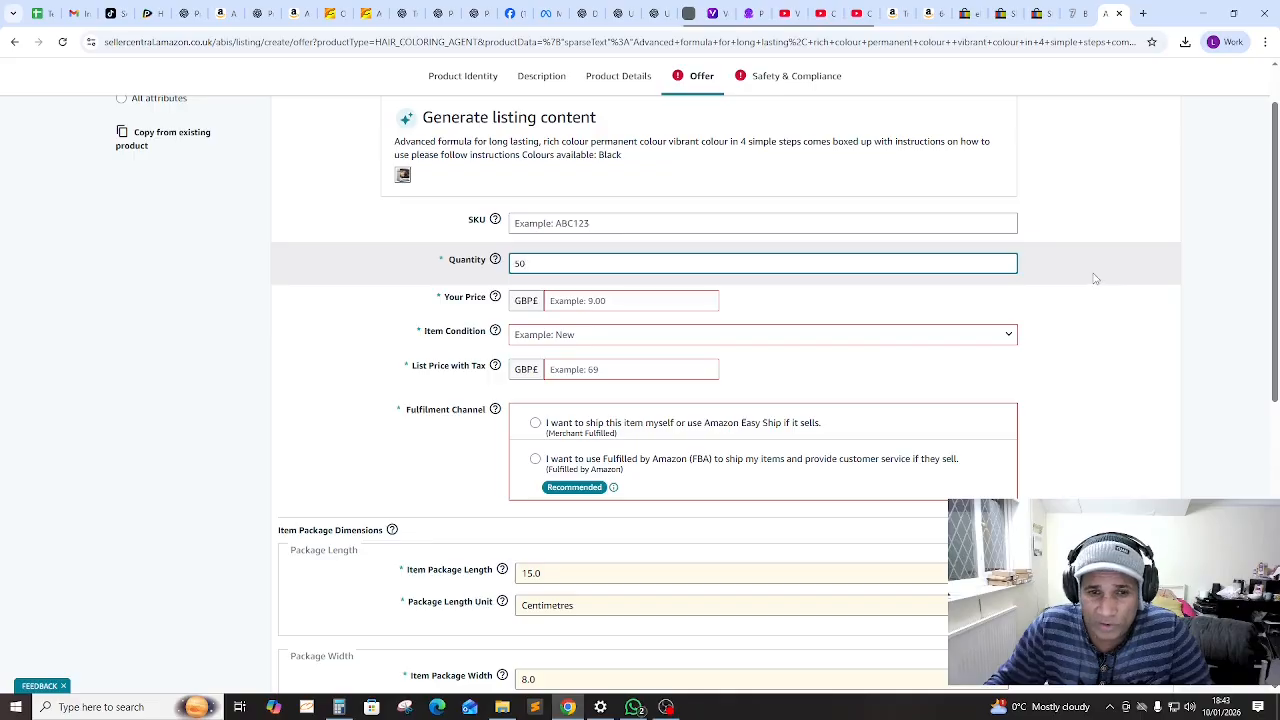
left_click(585, 300)
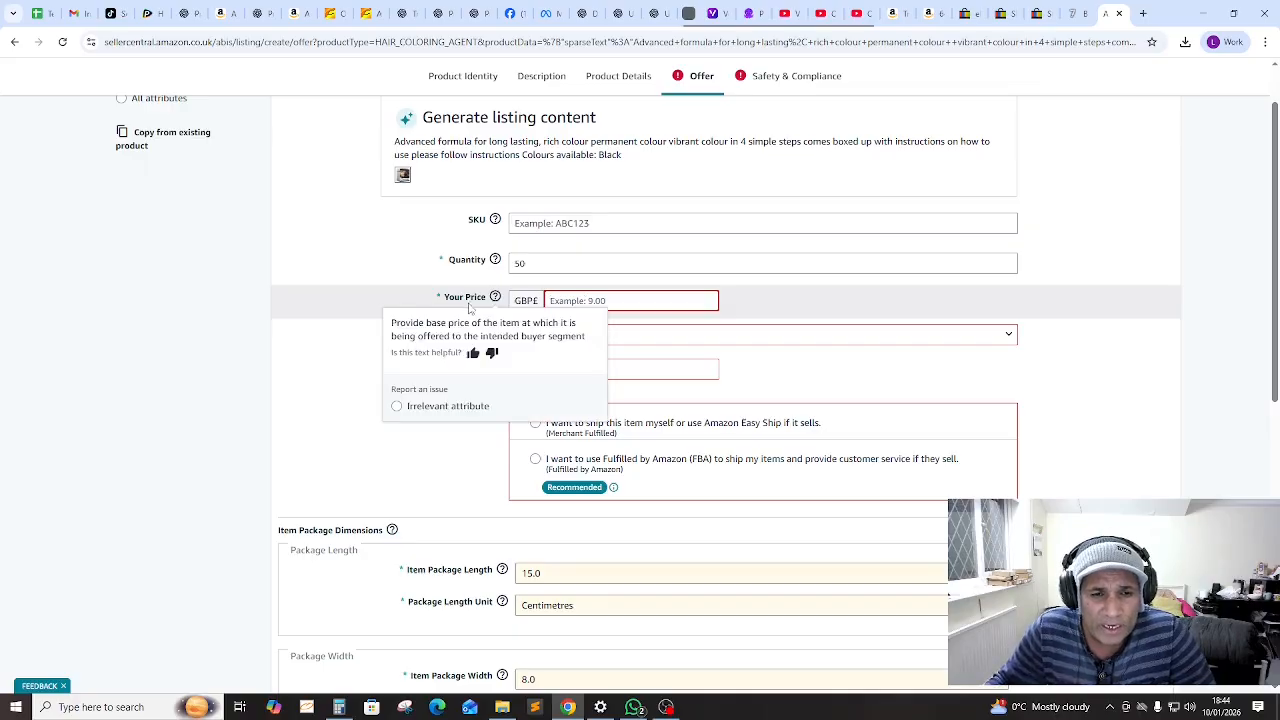
left_click_drag(441, 297, 494, 307)
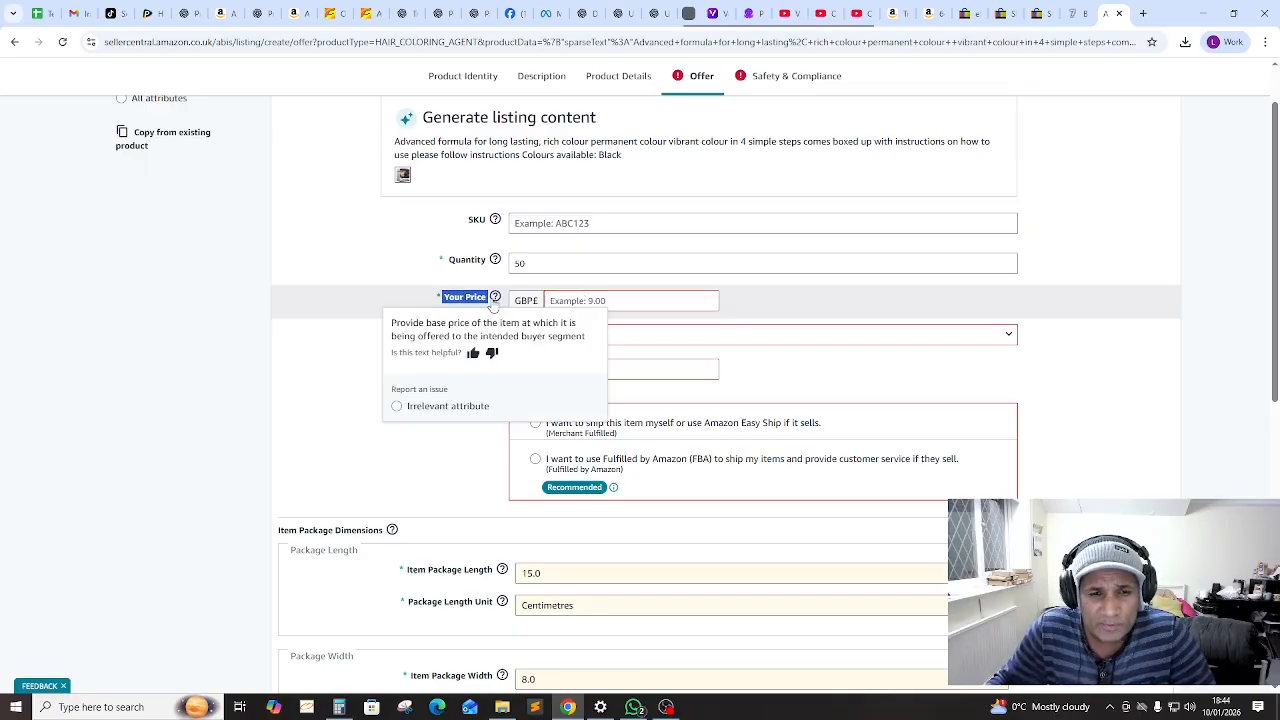
left_click(589, 300)
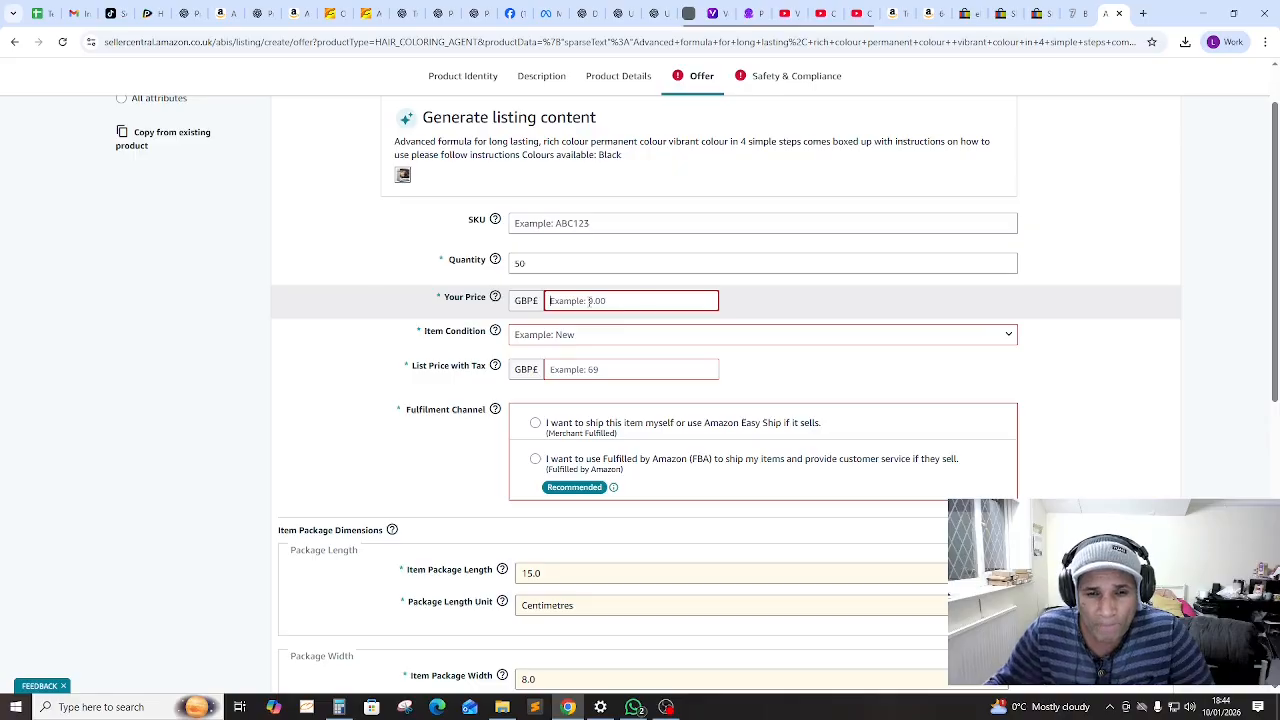
left_click(783, 305)
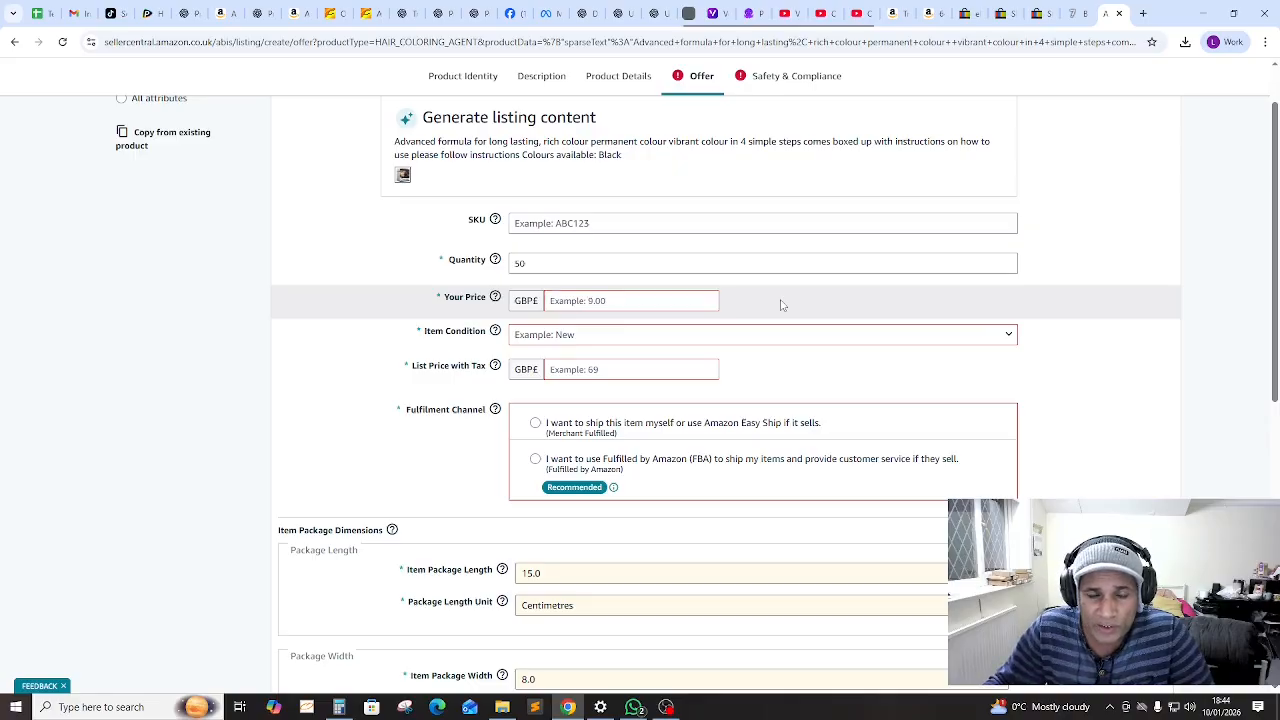
left_click(644, 298)
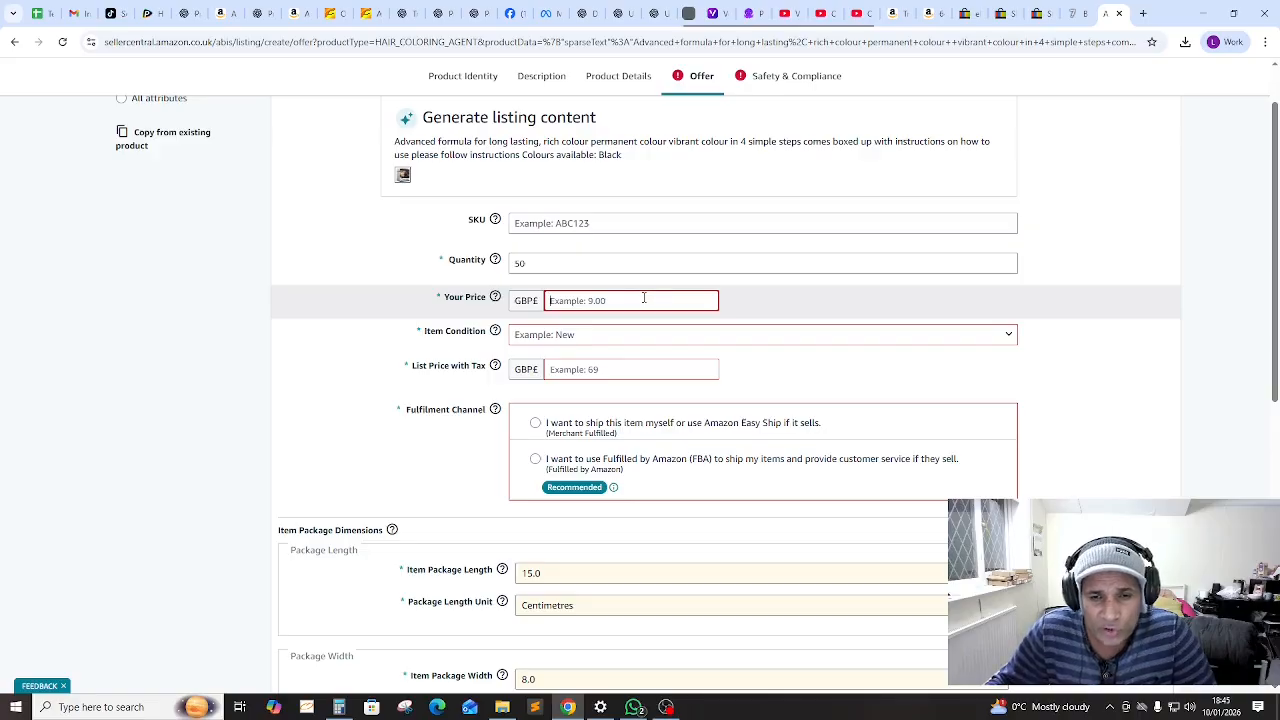
left_click(746, 308)
left_click(630, 297)
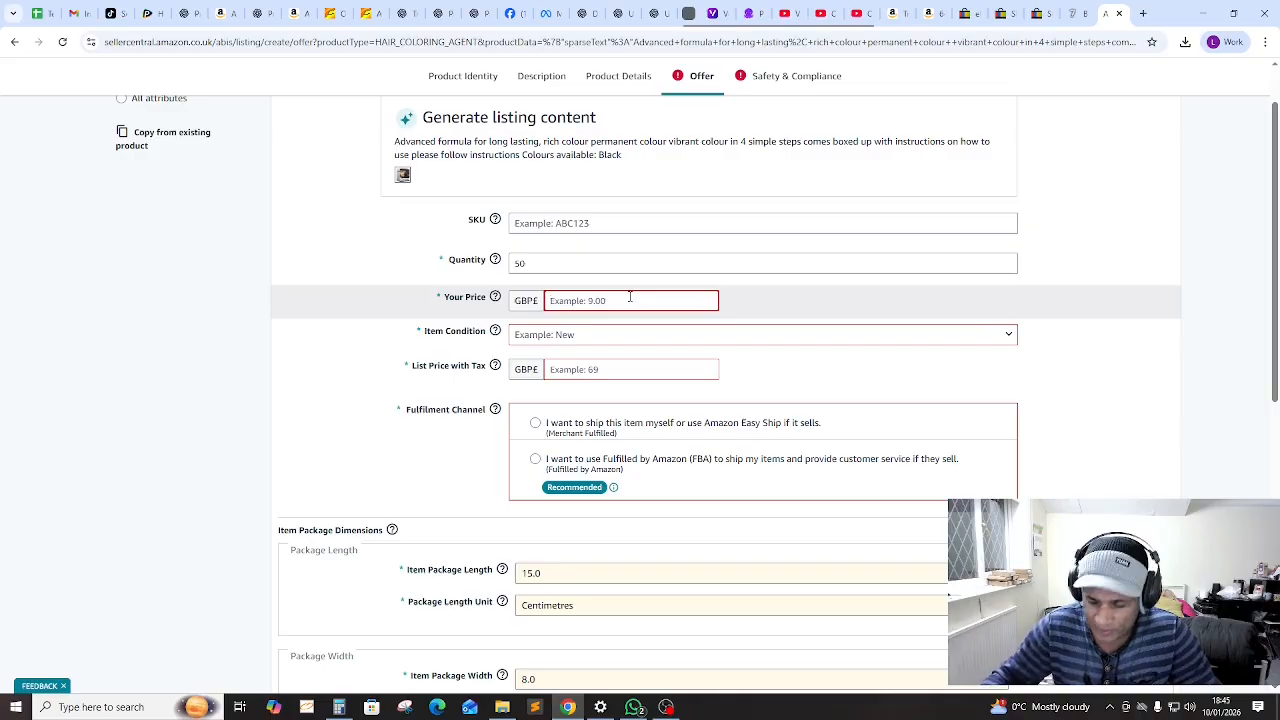
Enter 5 in Your Price so it formats to GBP£5.00.
type("5")
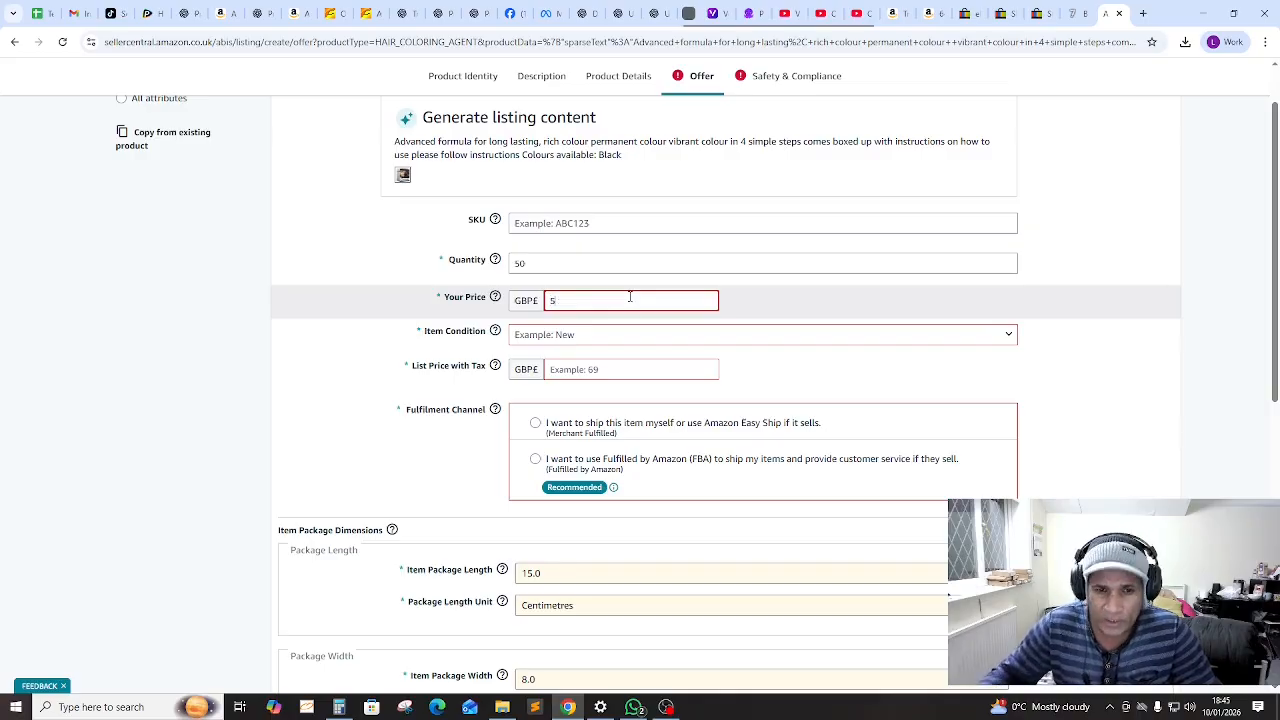
left_click(746, 305)
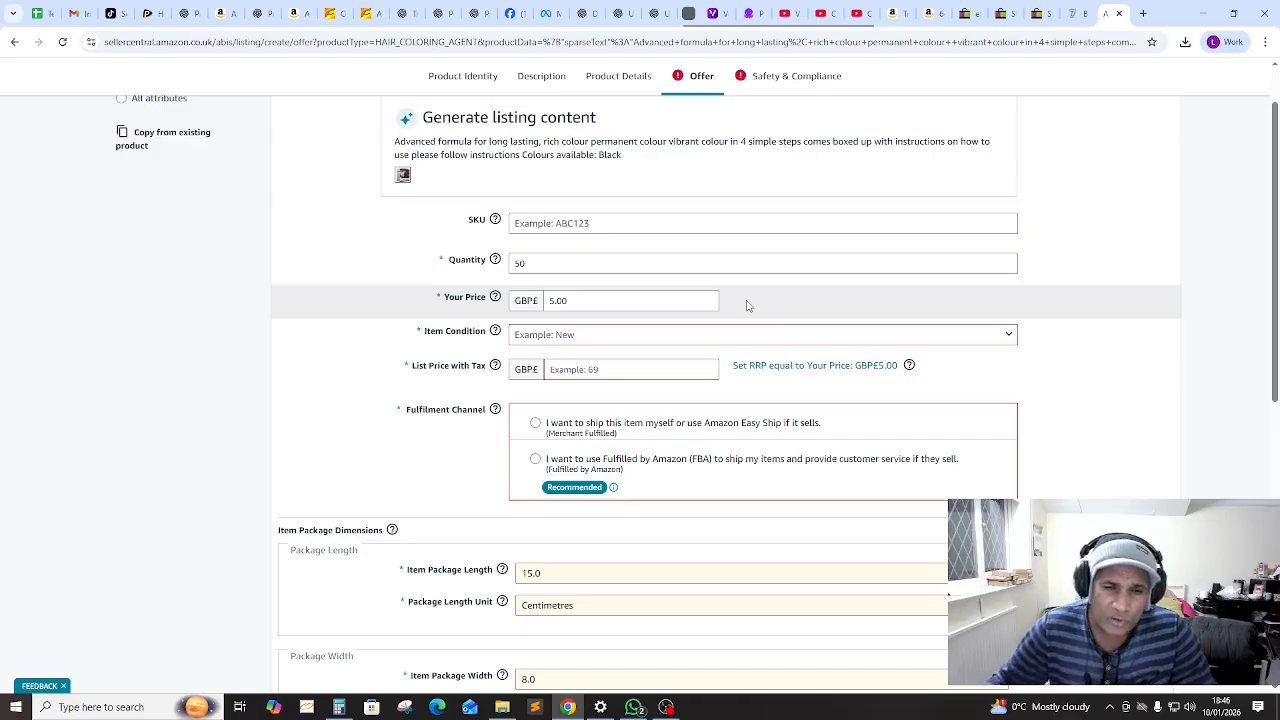
left_click_drag(600, 300, 548, 300)
left_click(586, 303)
left_click(578, 300)
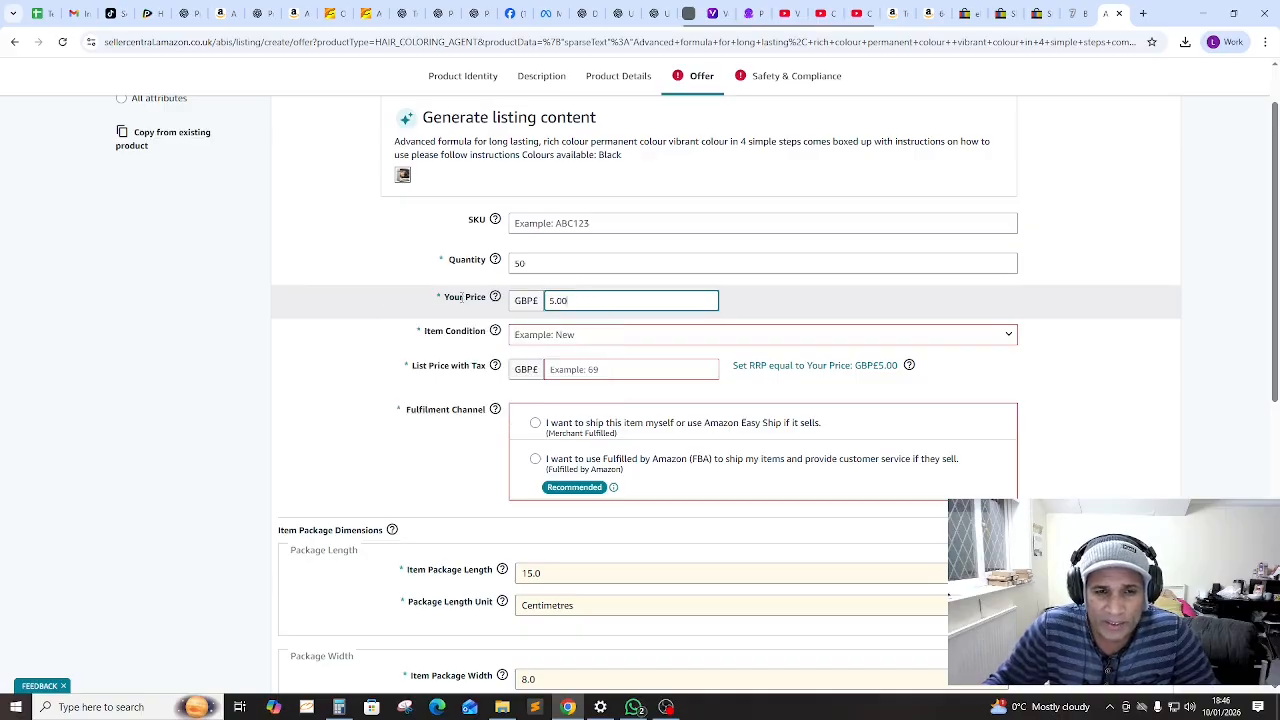
left_click_drag(444, 297, 546, 301)
left_click(690, 307)
left_click(739, 309)
left_click(762, 303)
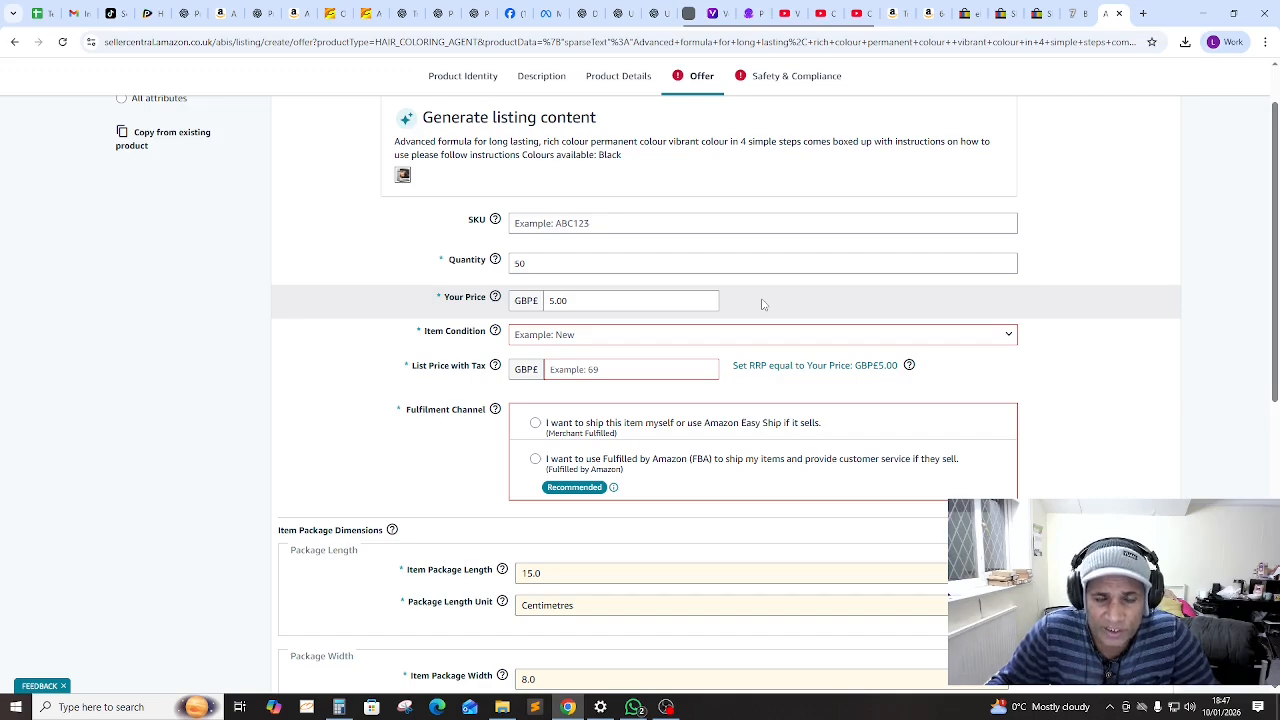
Recheck the GBP£5.00 value in the Your Price field.
left_click(579, 299)
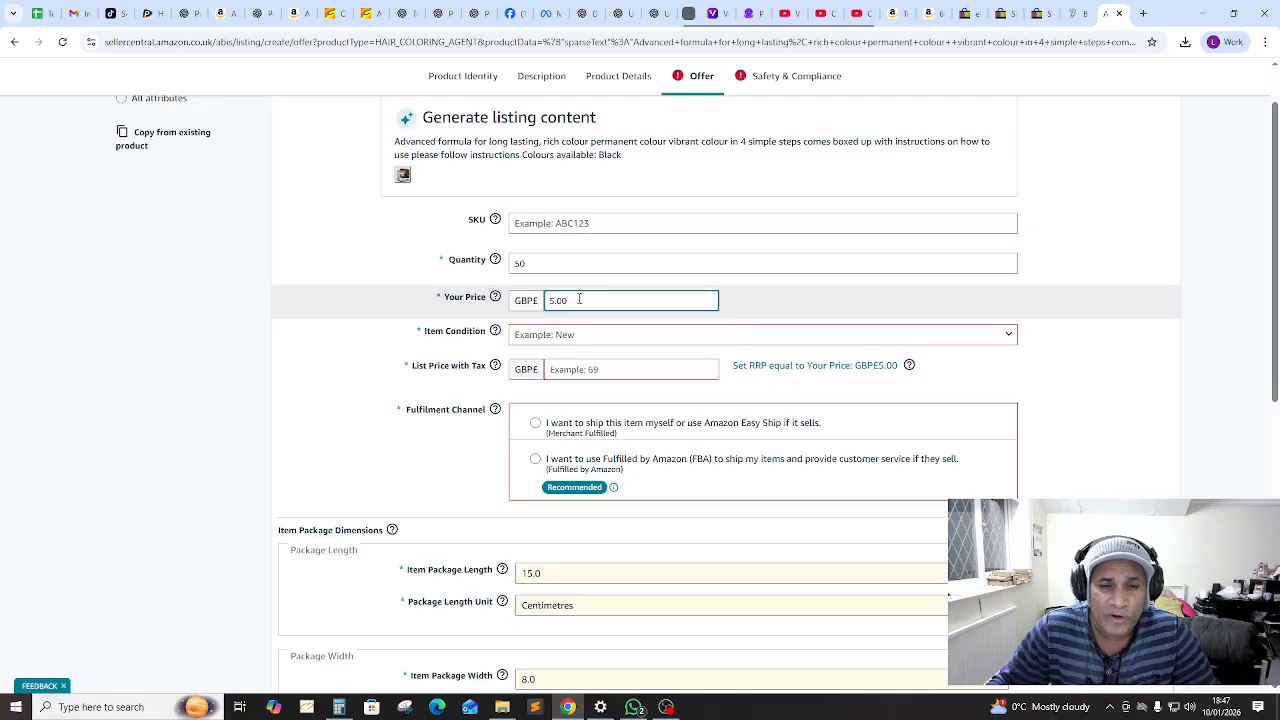
left_click(747, 298)
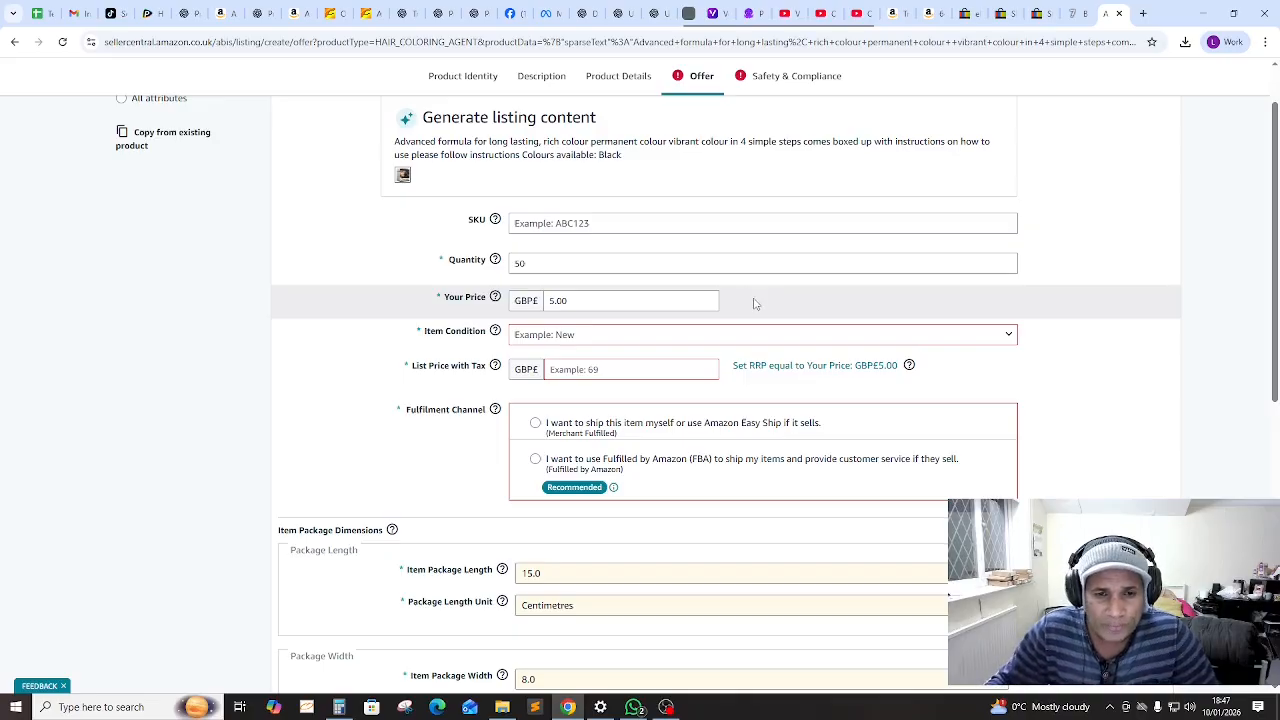
left_click(587, 300)
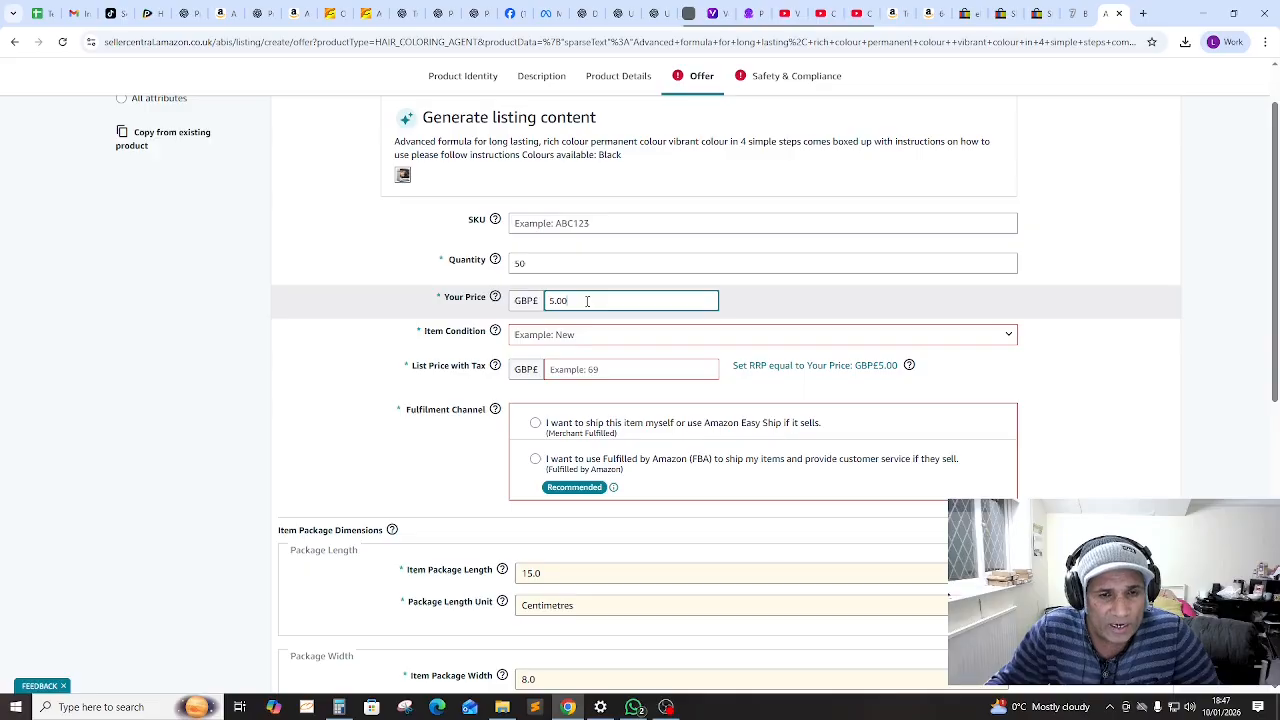
left_click_drag(577, 301, 510, 316)
left_click(464, 313)
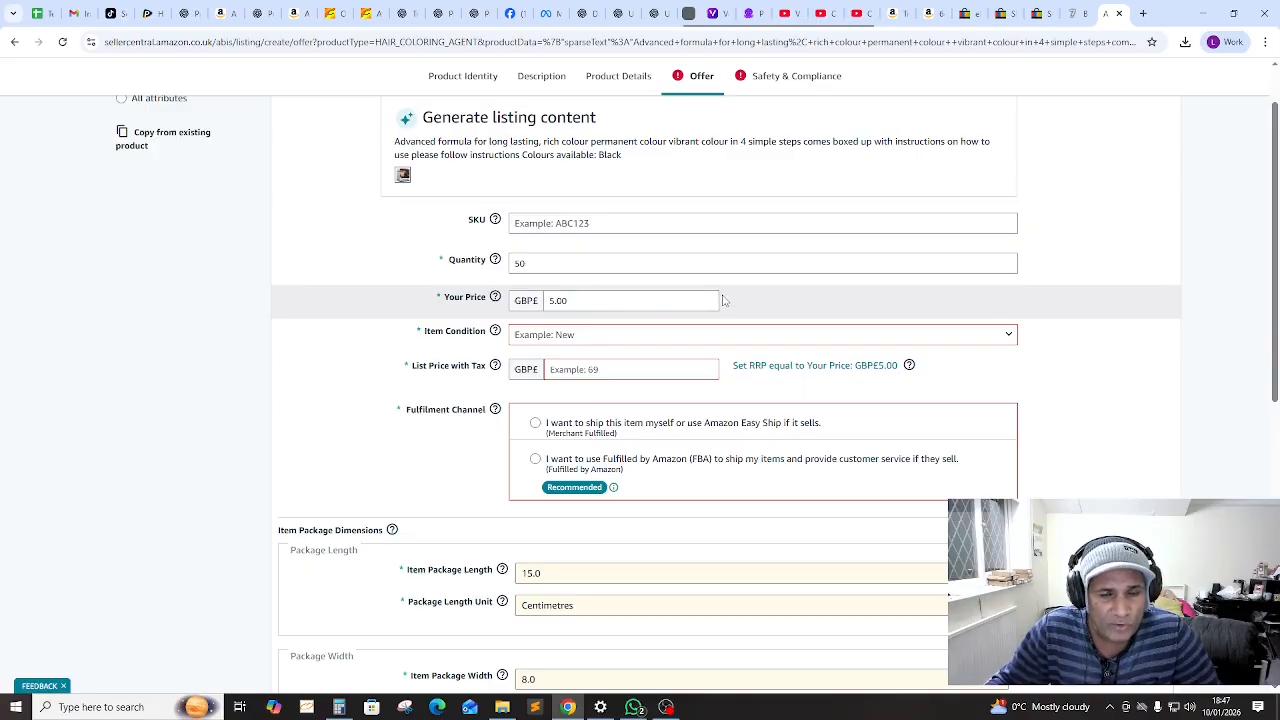
left_click(595, 299)
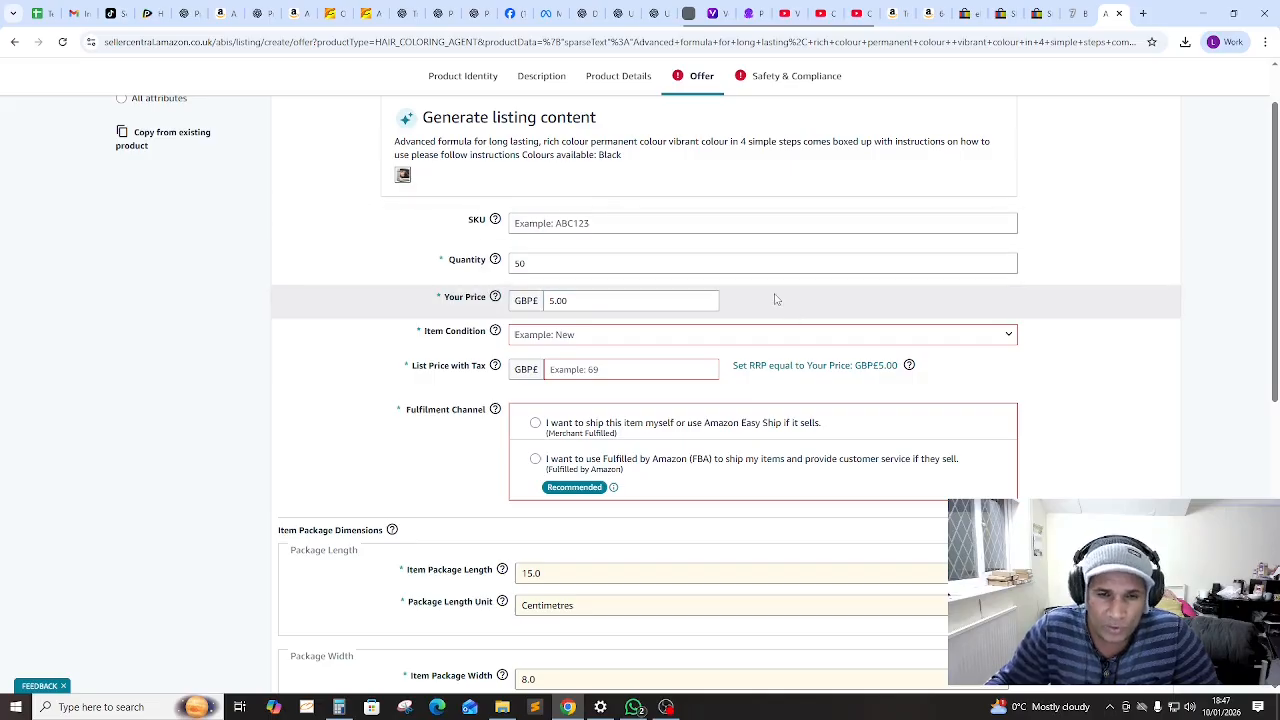
Choose New from the Item Condition list.
left_click(956, 340)
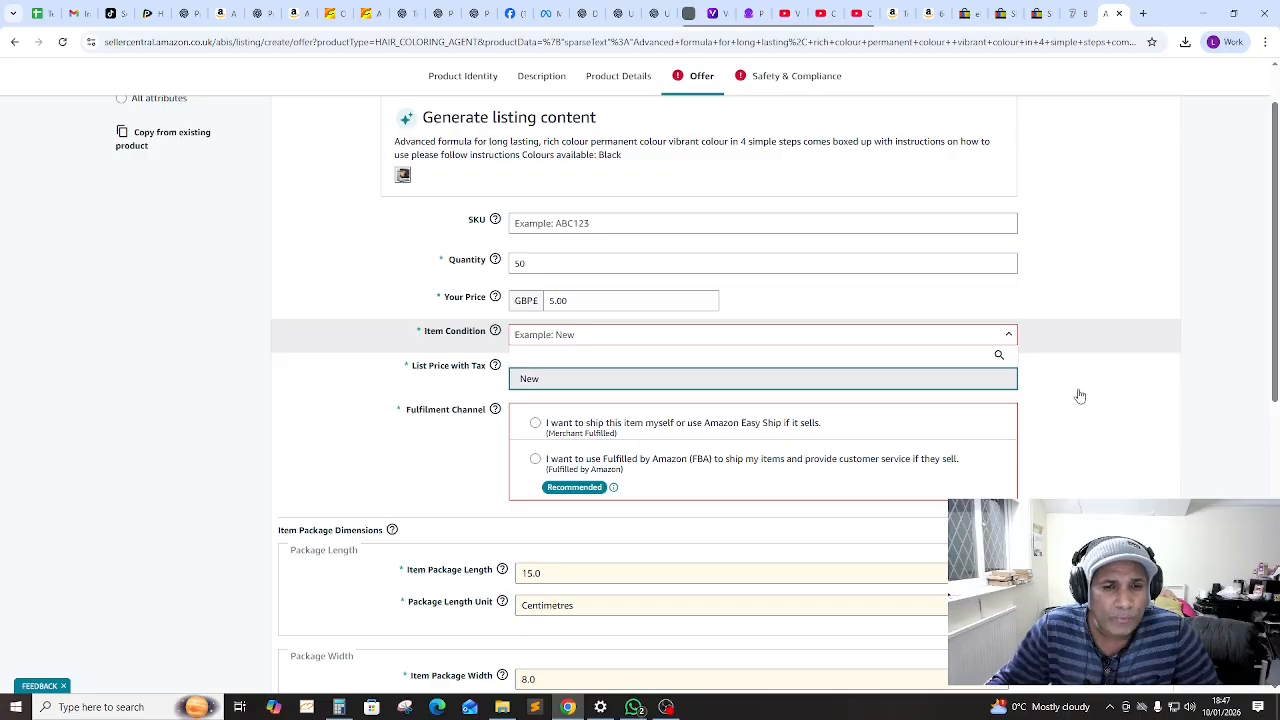
key("Return")
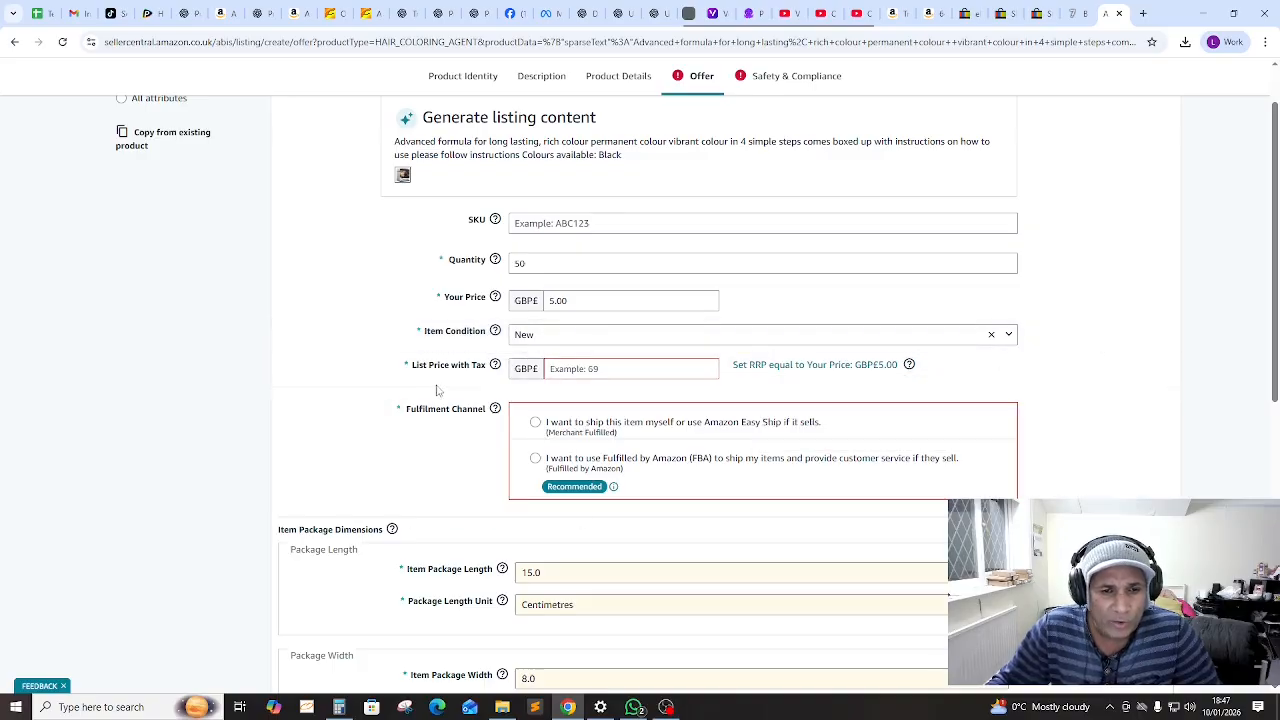
left_click(596, 366)
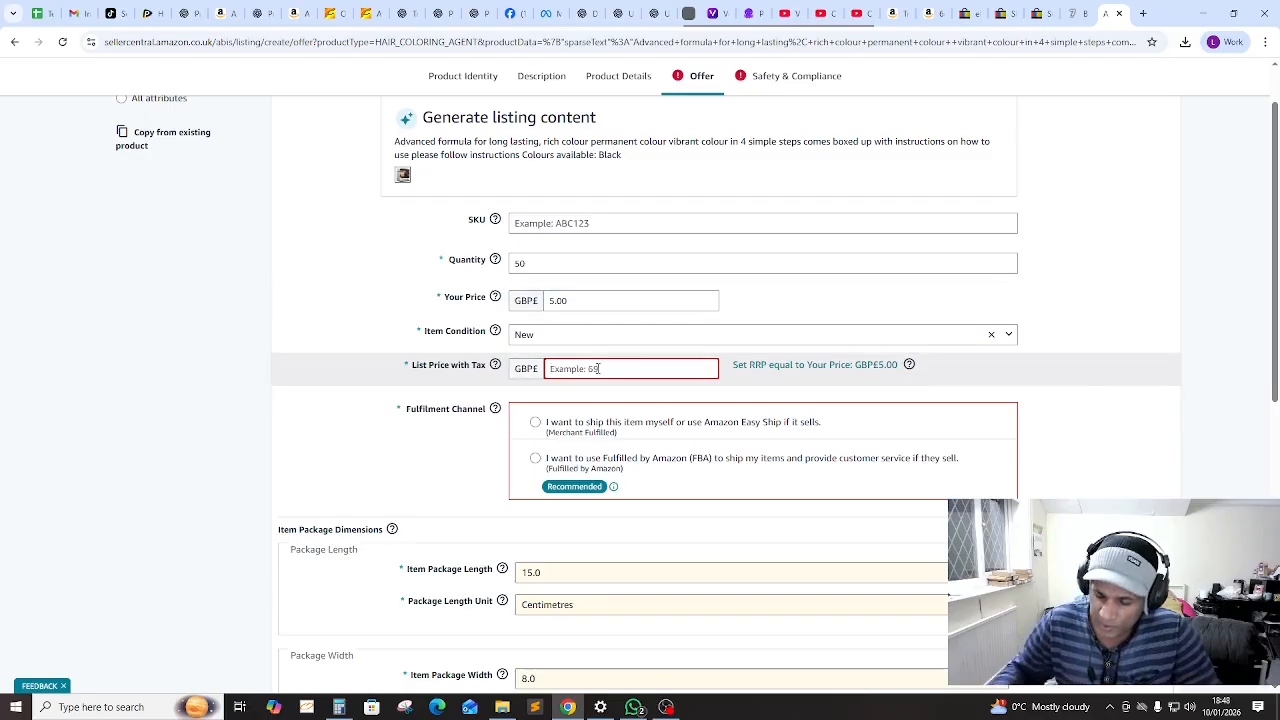
Enter 5 in List Price with Tax so it reads GBP£5.00, matching Your Price.
type("5")
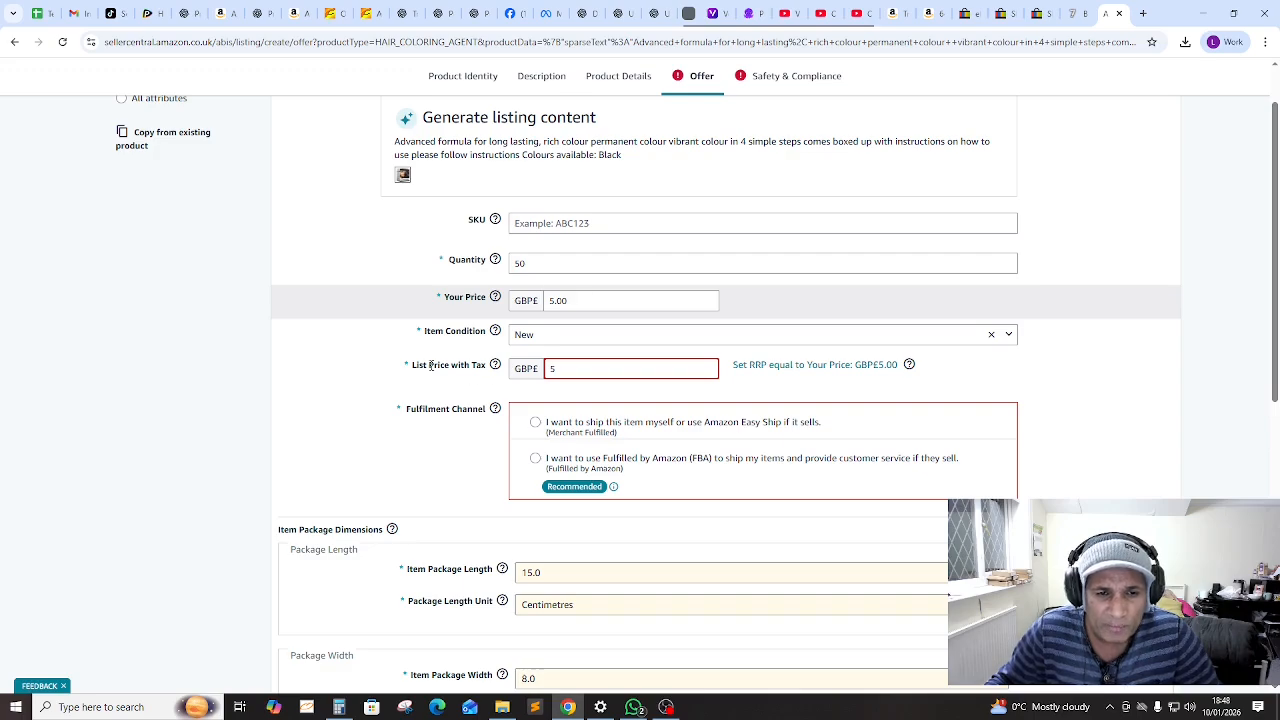
left_click_drag(429, 366, 499, 368)
left_click(482, 367)
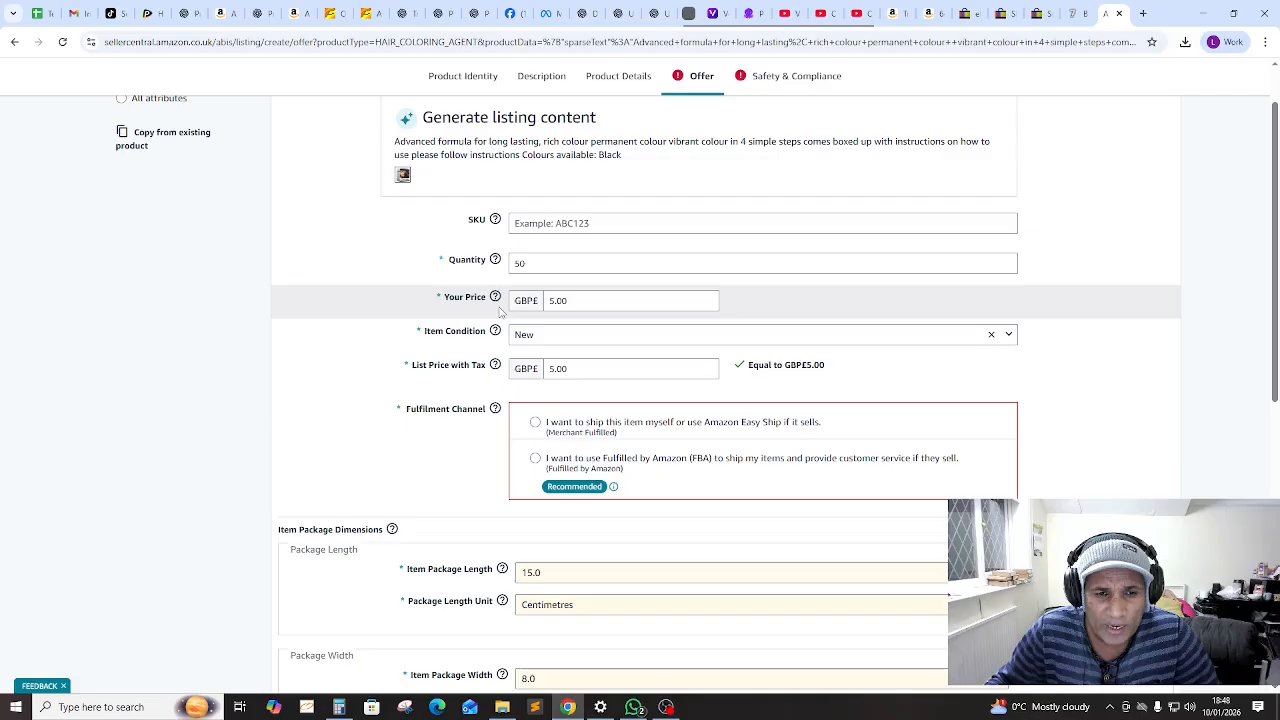
left_click_drag(410, 364, 490, 367)
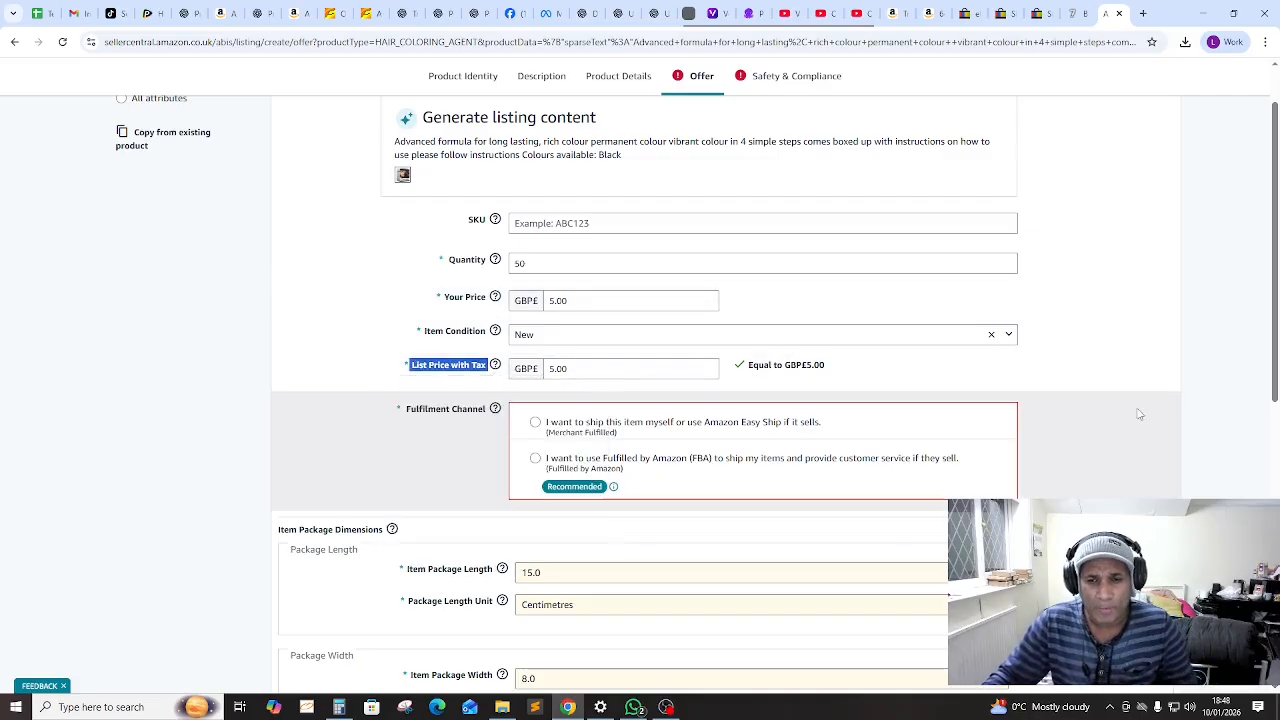
left_click(1142, 412)
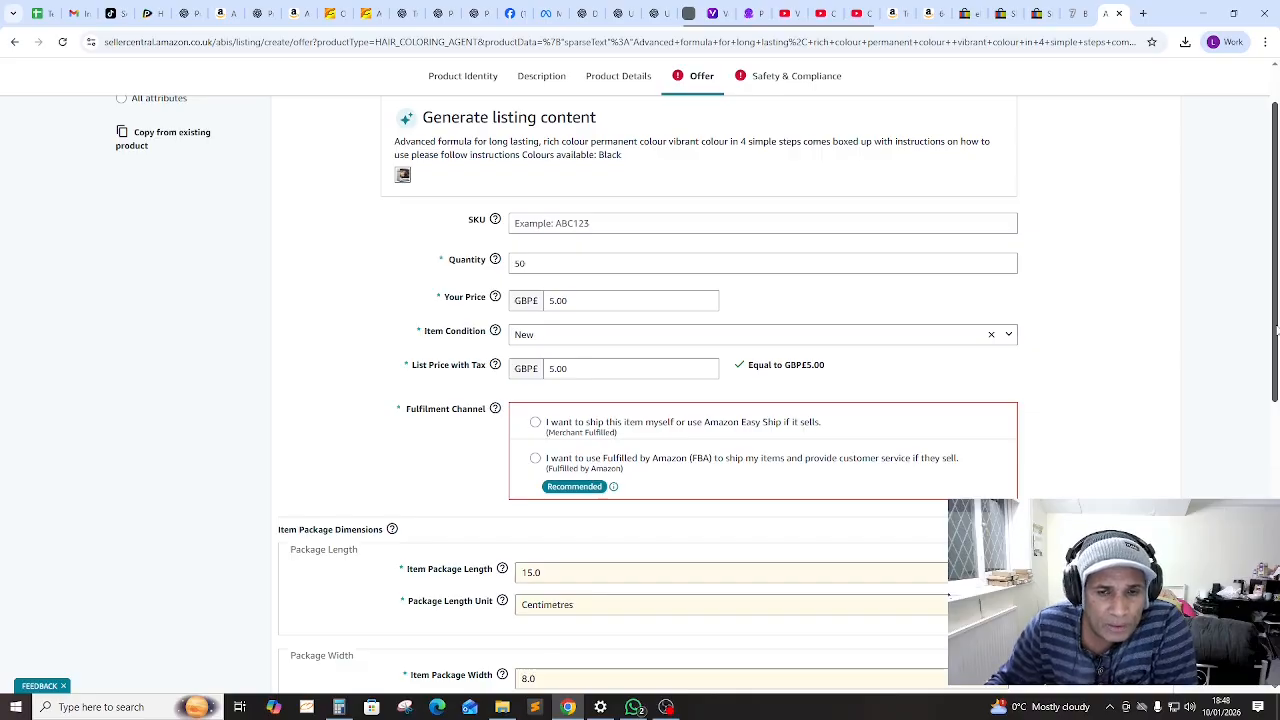
left_click_drag(1276, 330, 1277, 377)
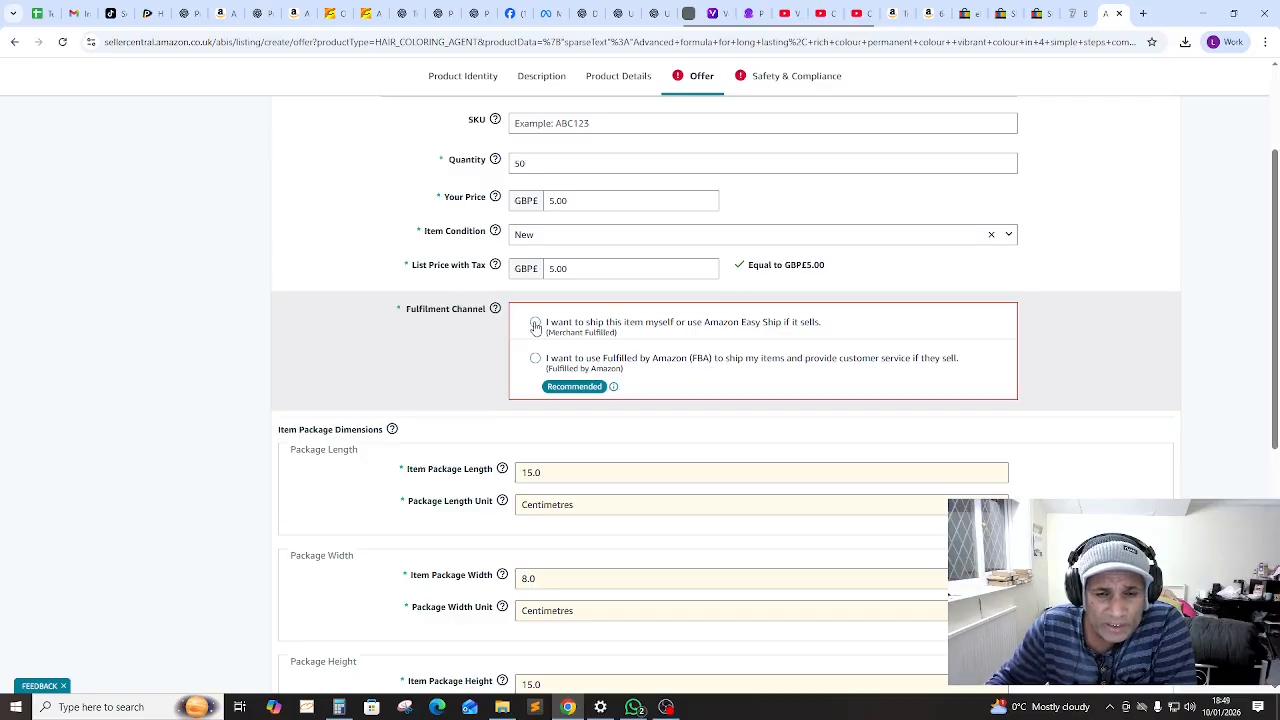
Choose Merchant Fulfilled and review the New2025shipping group and 15.0 × 8.0 × 15.0 cm, 80 g package.
left_click(660, 331)
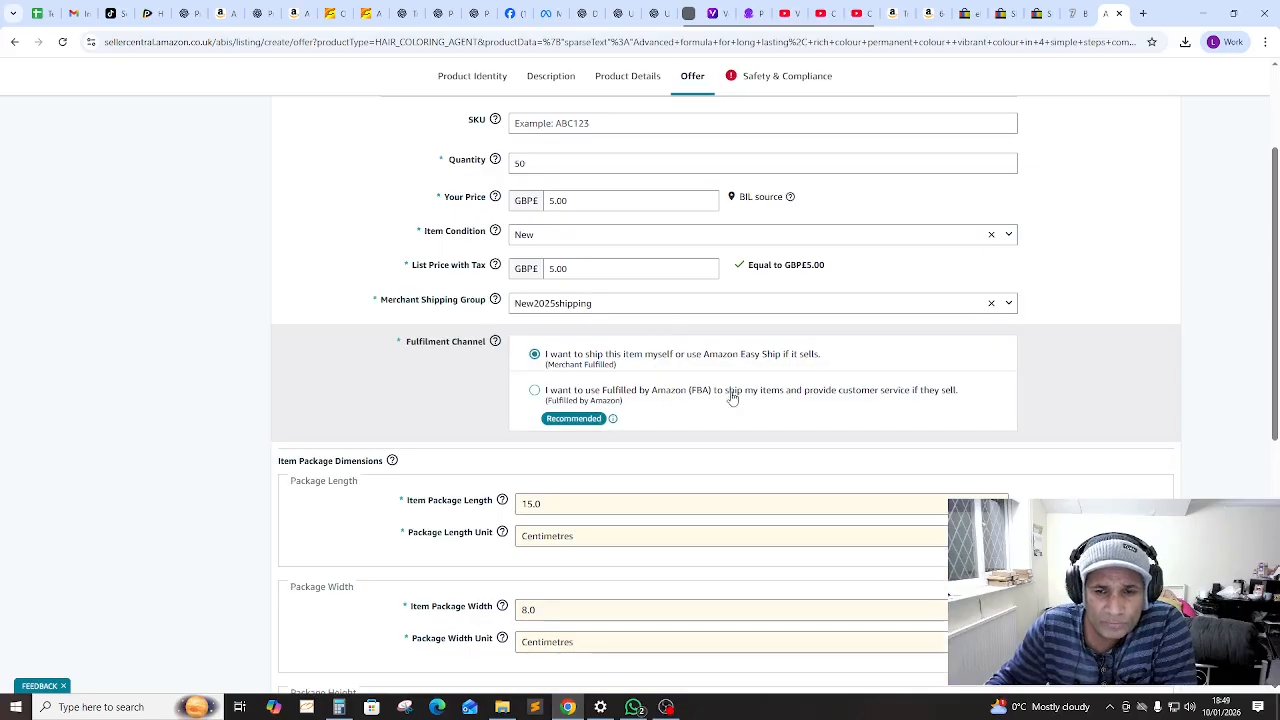
left_click_drag(1277, 353, 1278, 427)
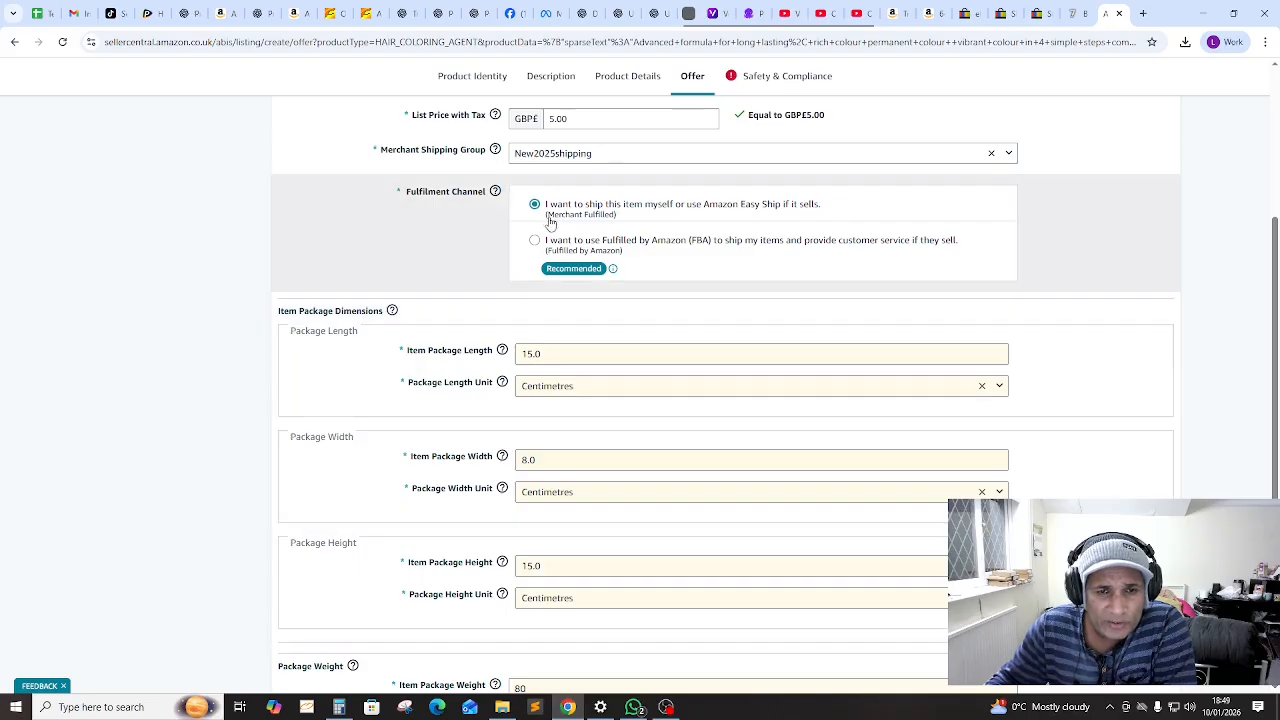
left_click_drag(548, 216, 614, 222)
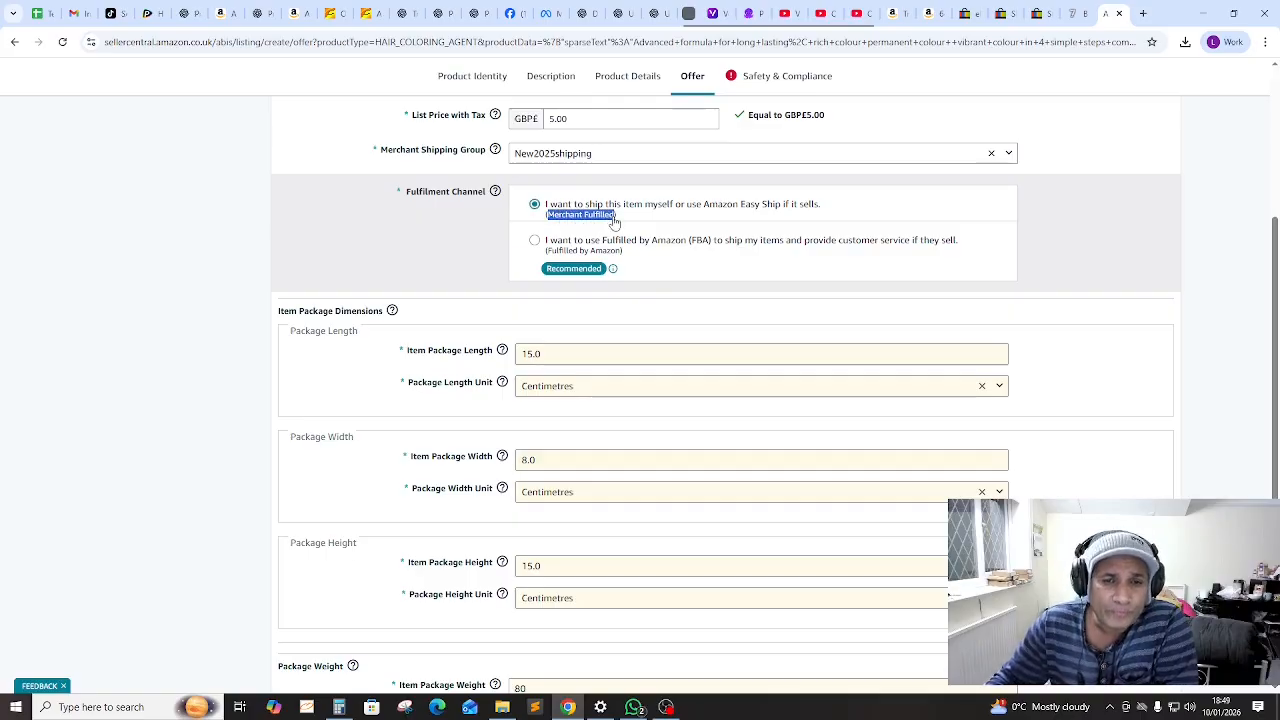
left_click(534, 204)
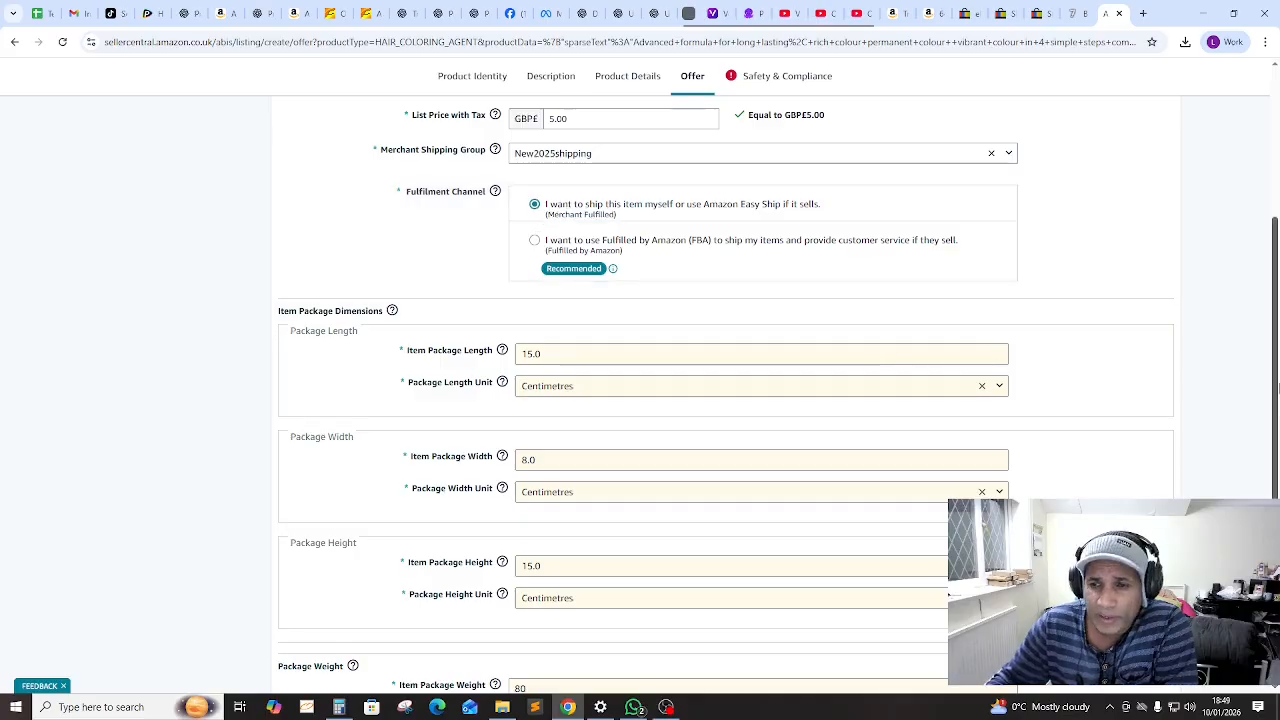
scroll(1277, 415, "down", 1)
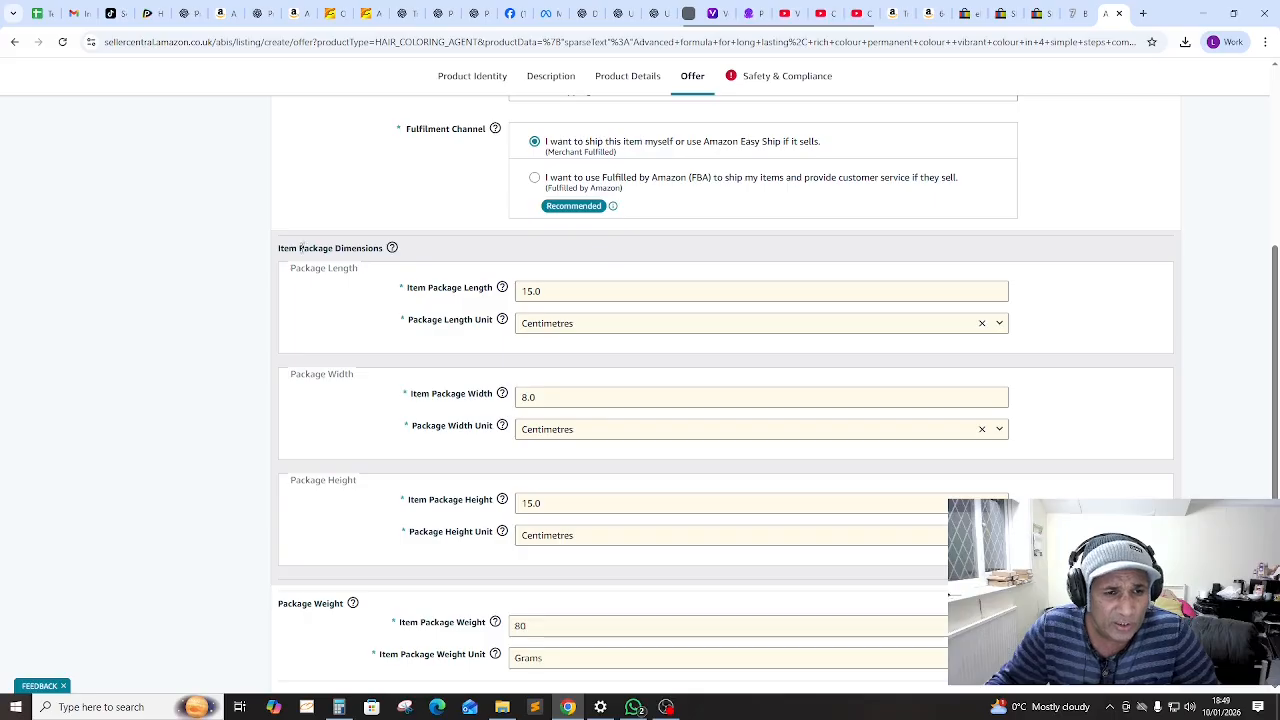
double_click(315, 248)
left_click_drag(332, 248, 382, 248)
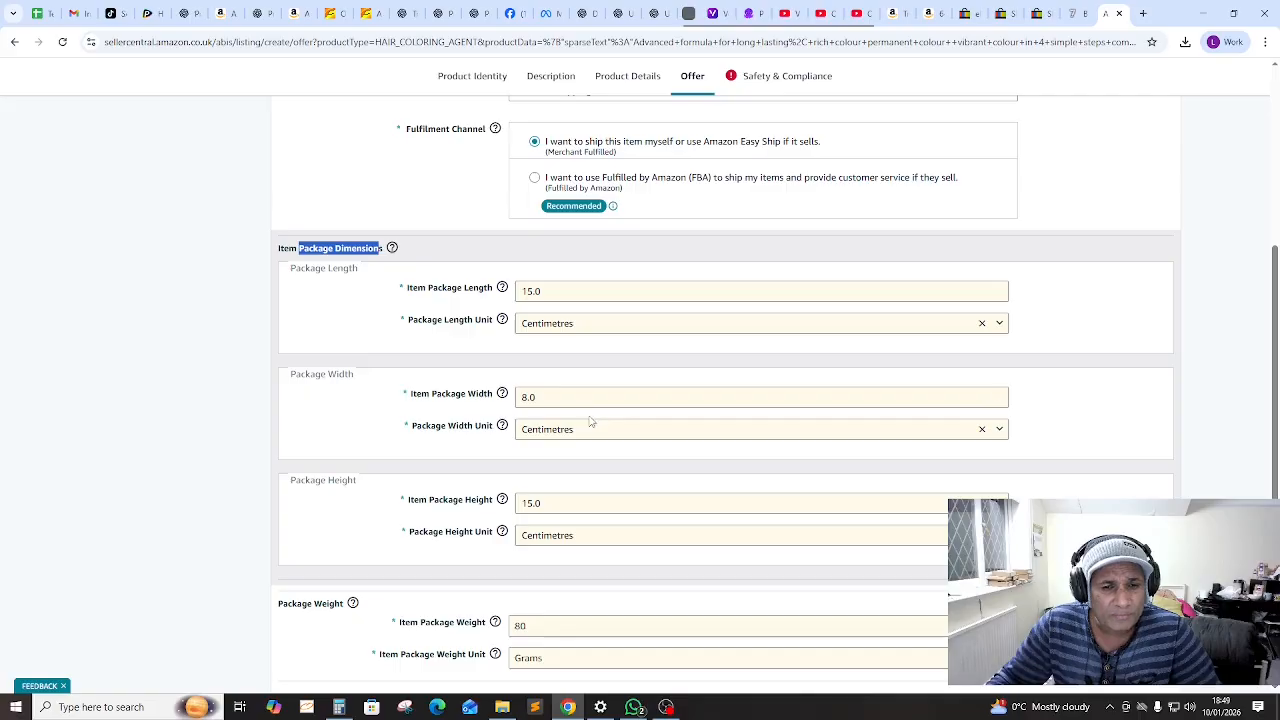
left_click(341, 385)
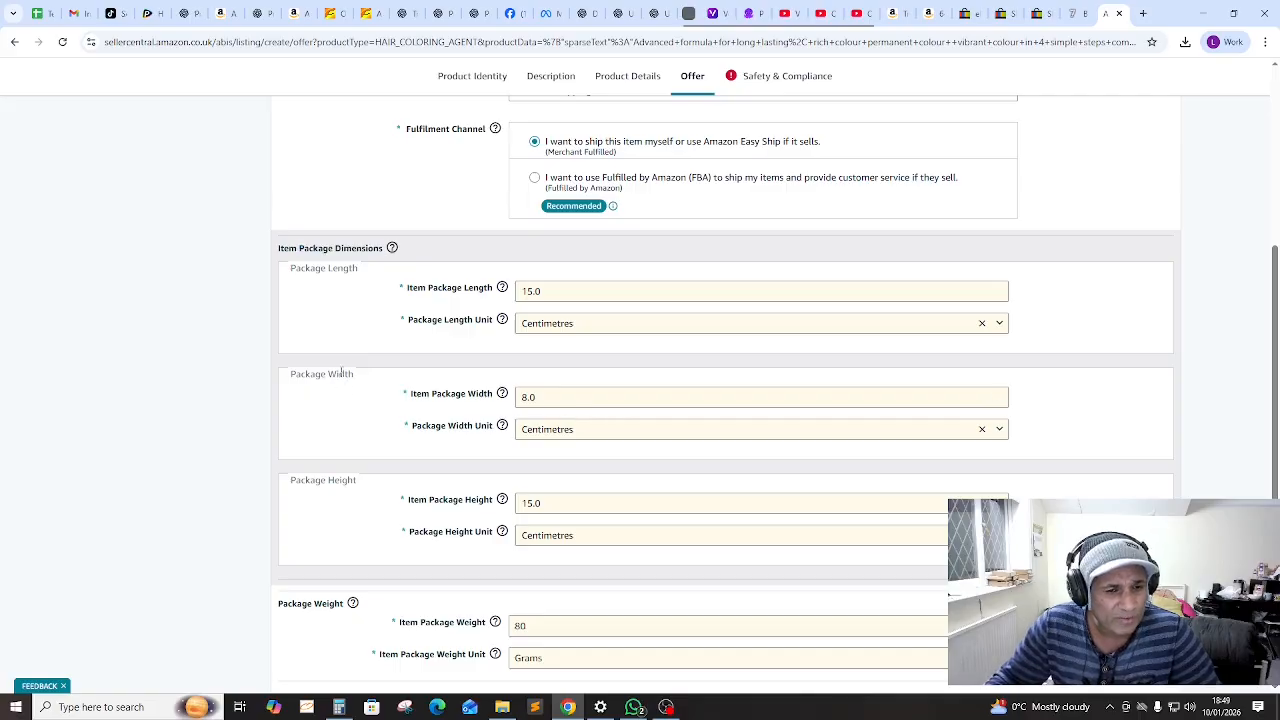
scroll(350, 475, "down", 2)
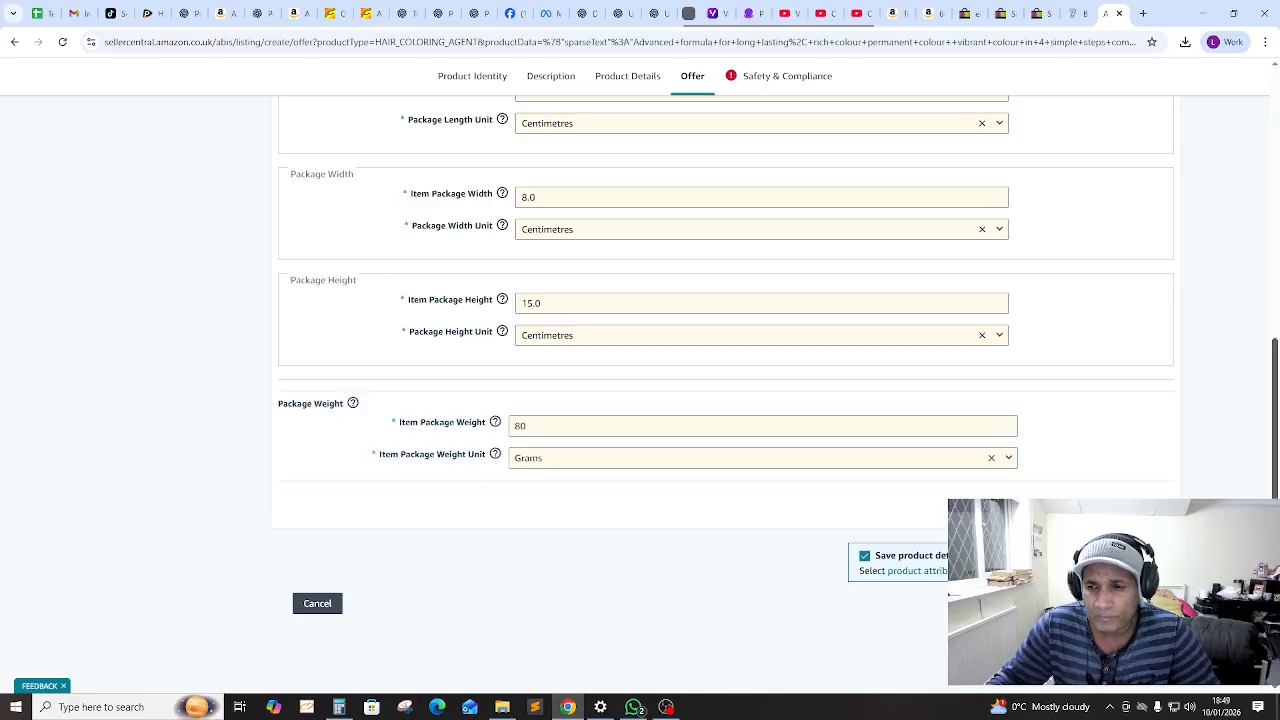
left_click_drag(1275, 432, 1275, 125)
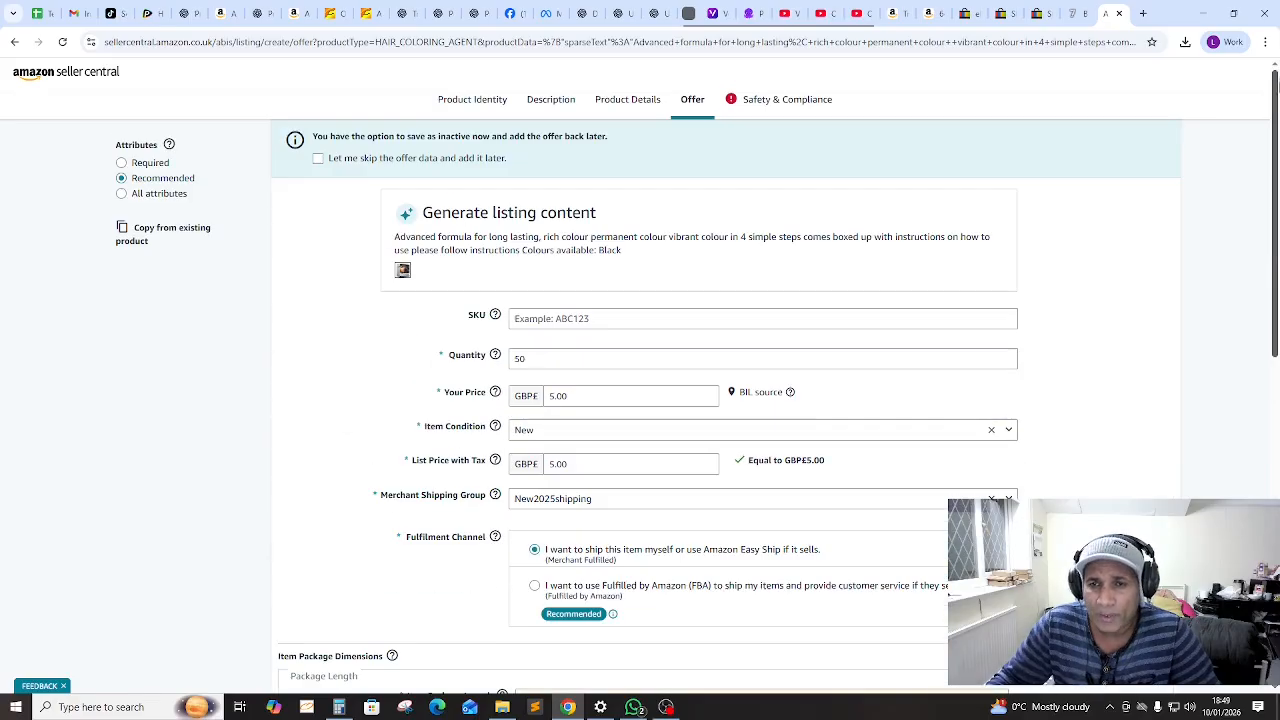
In Safety & Compliance, enter None as the Safety Warning.
left_click(787, 100)
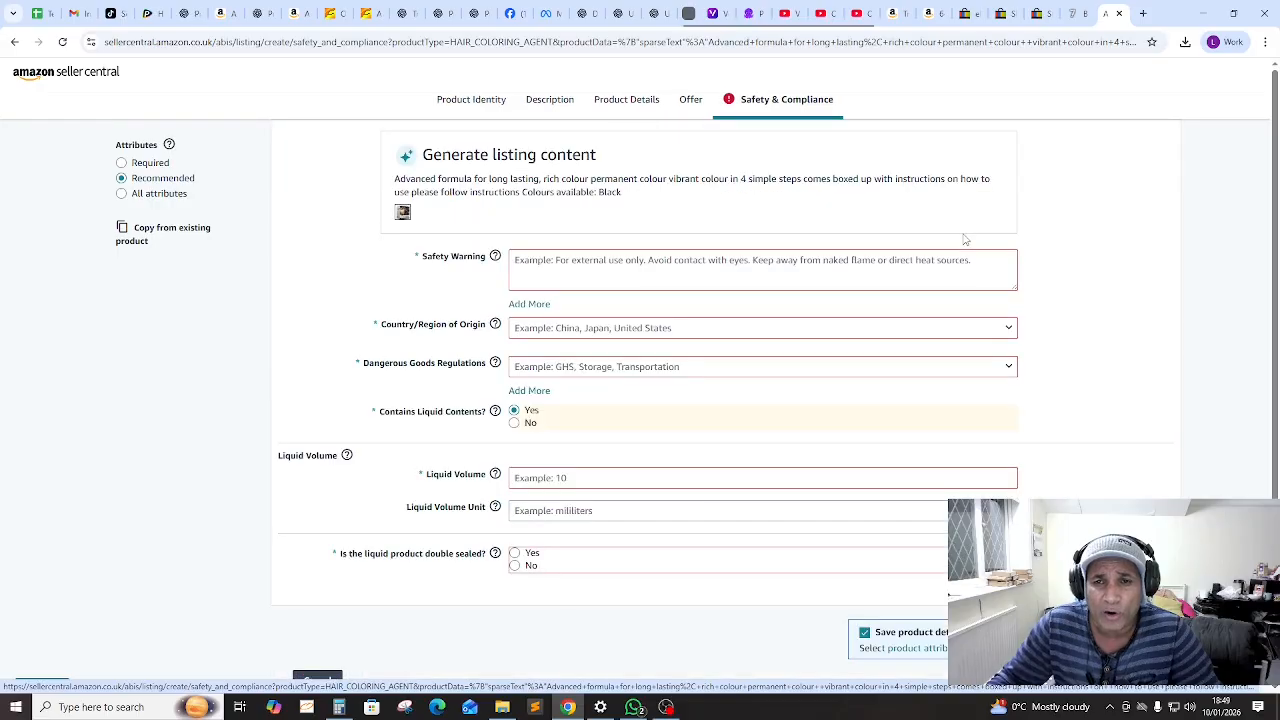
left_click(714, 272)
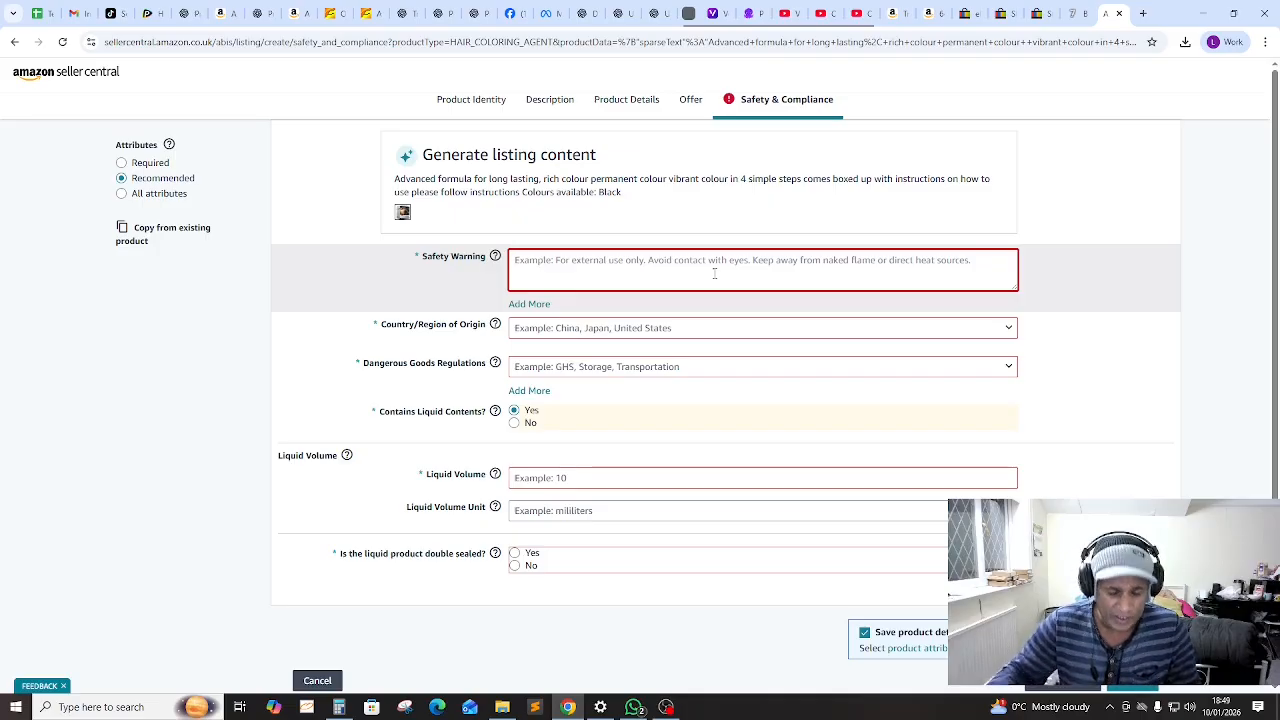
type("No")
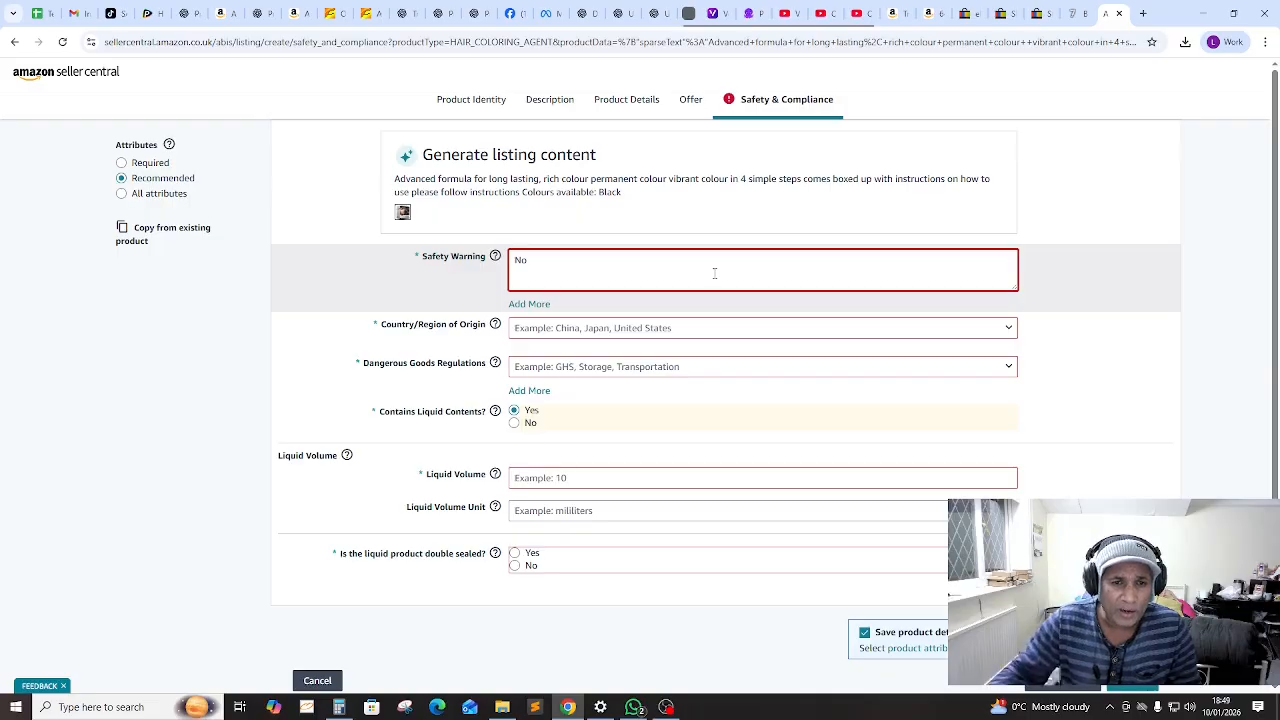
type("ne")
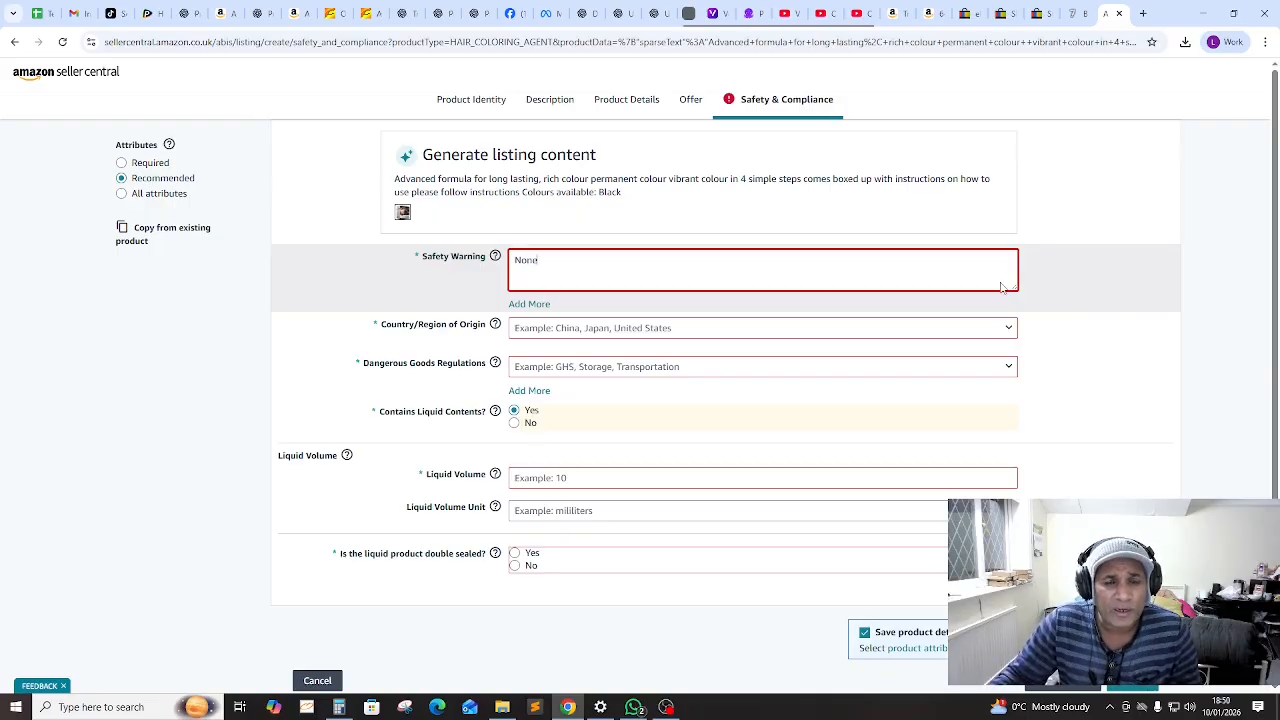
left_click(1108, 284)
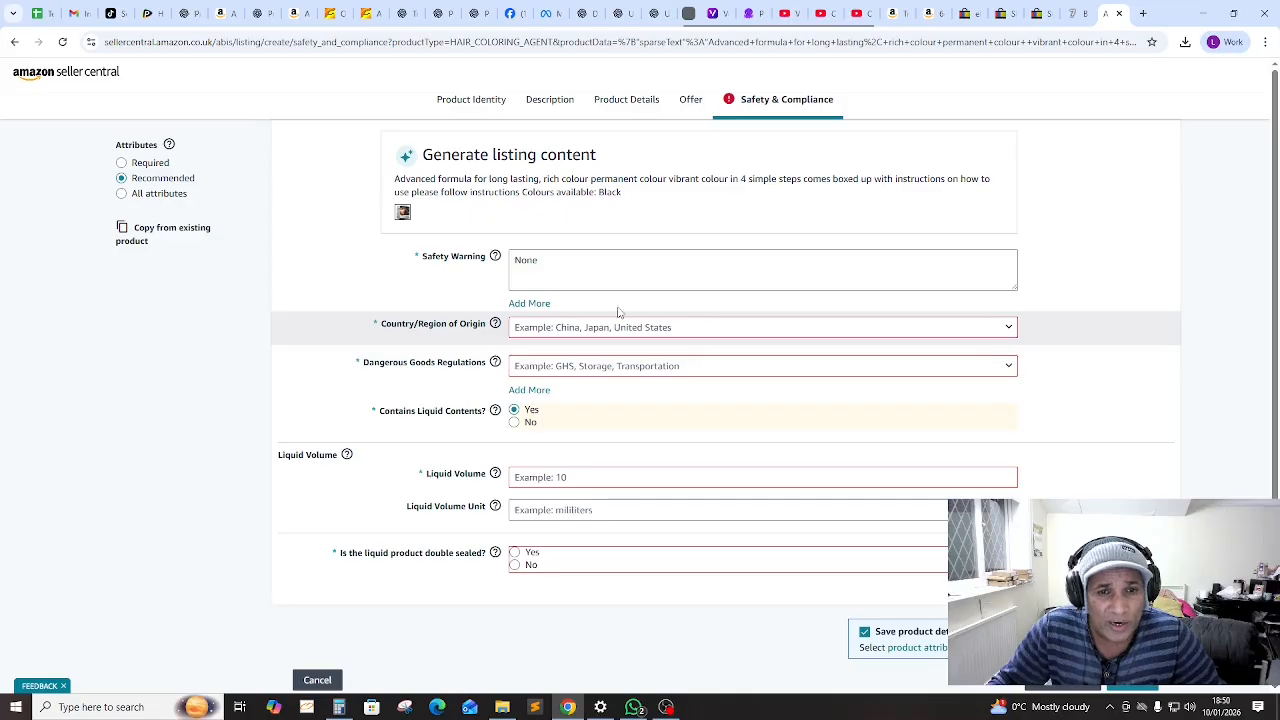
left_click(515, 270)
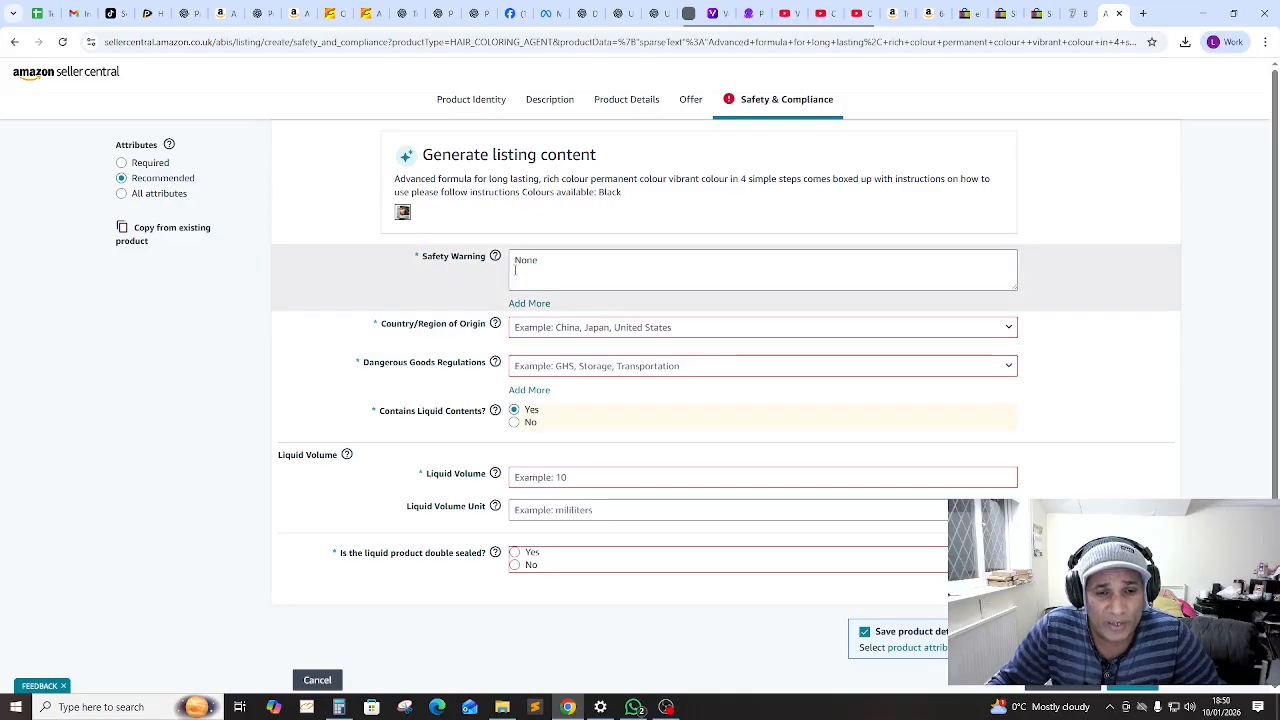
left_click(1056, 263)
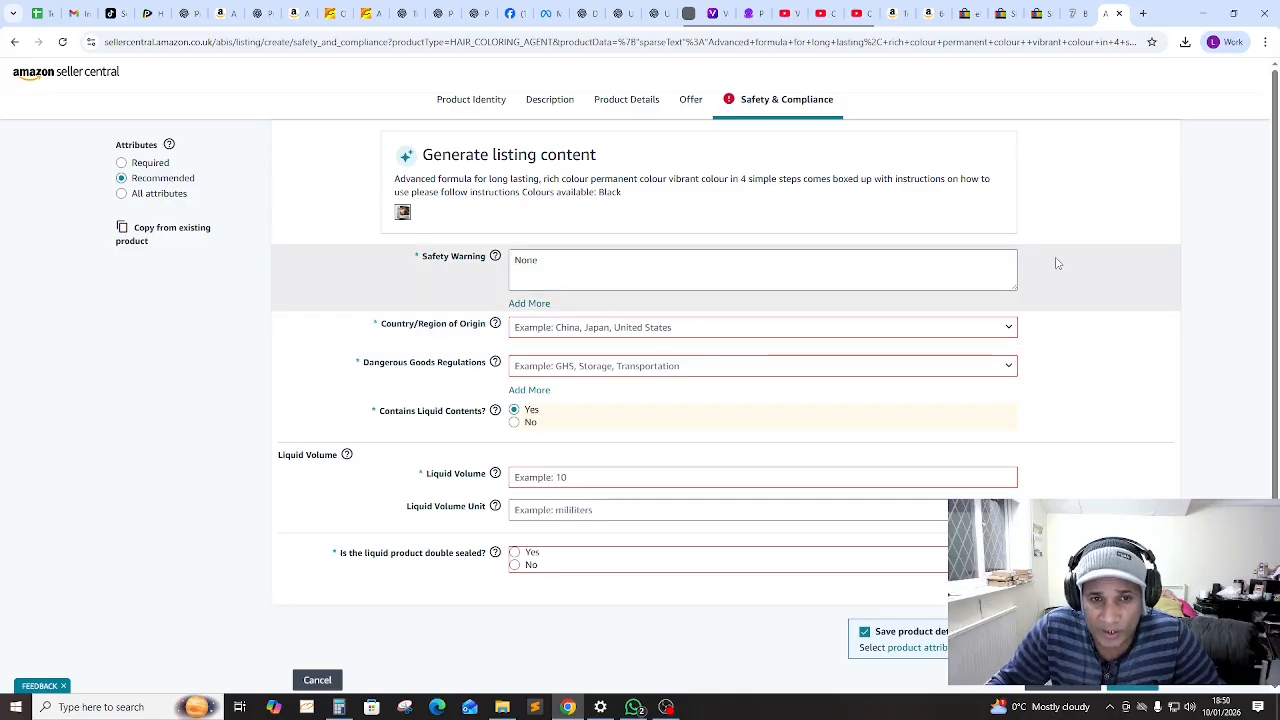
left_click(563, 265)
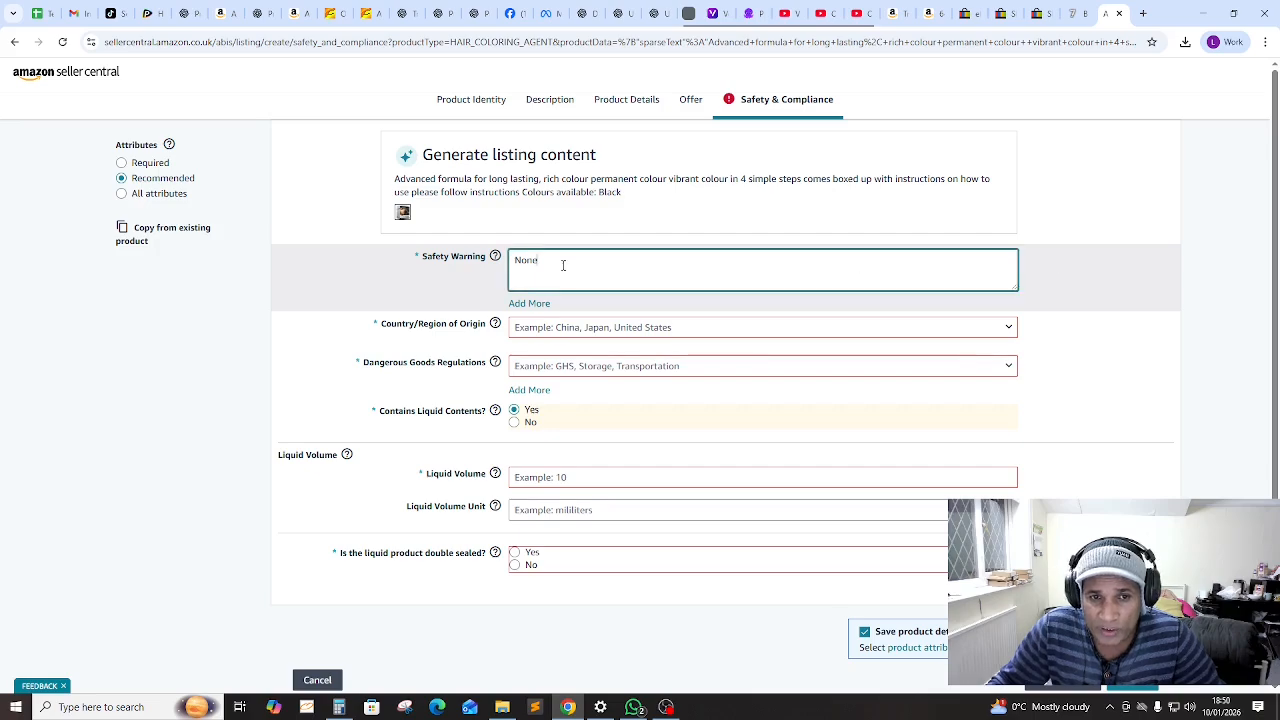
left_click(1066, 277)
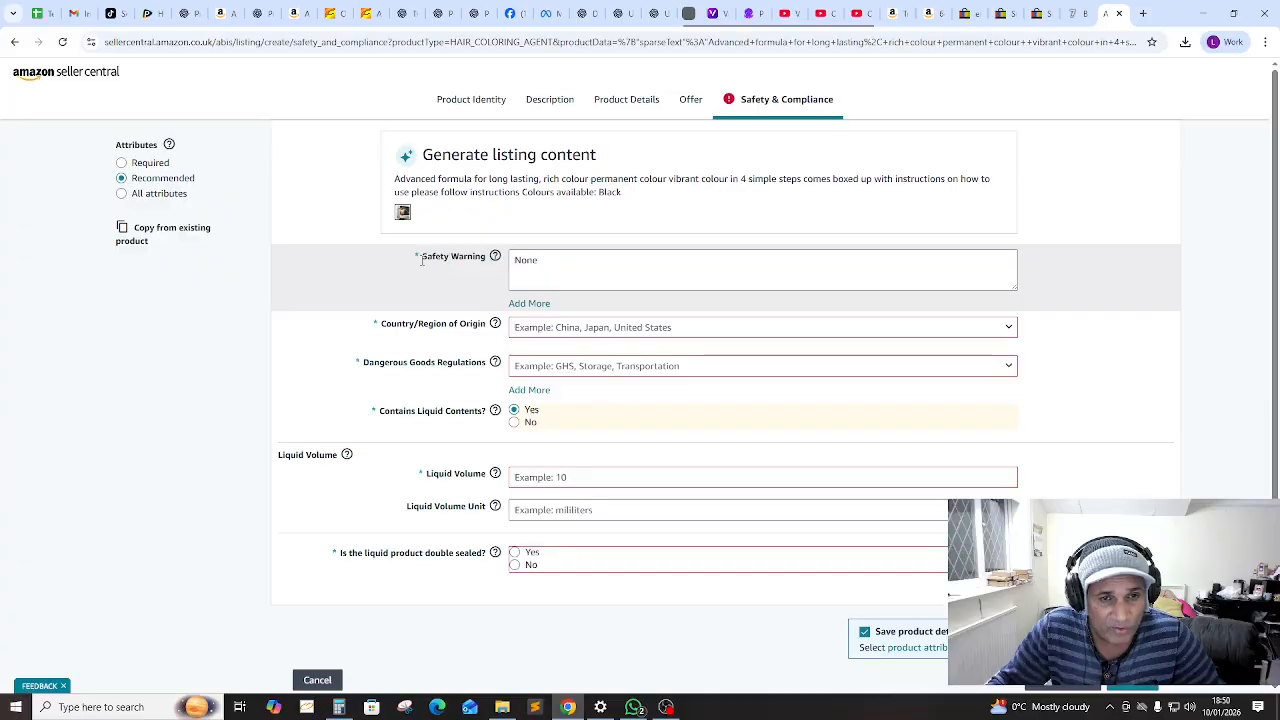
Search 'united' and pick United Kingdom as Country/Region of Origin.
left_click(585, 327)
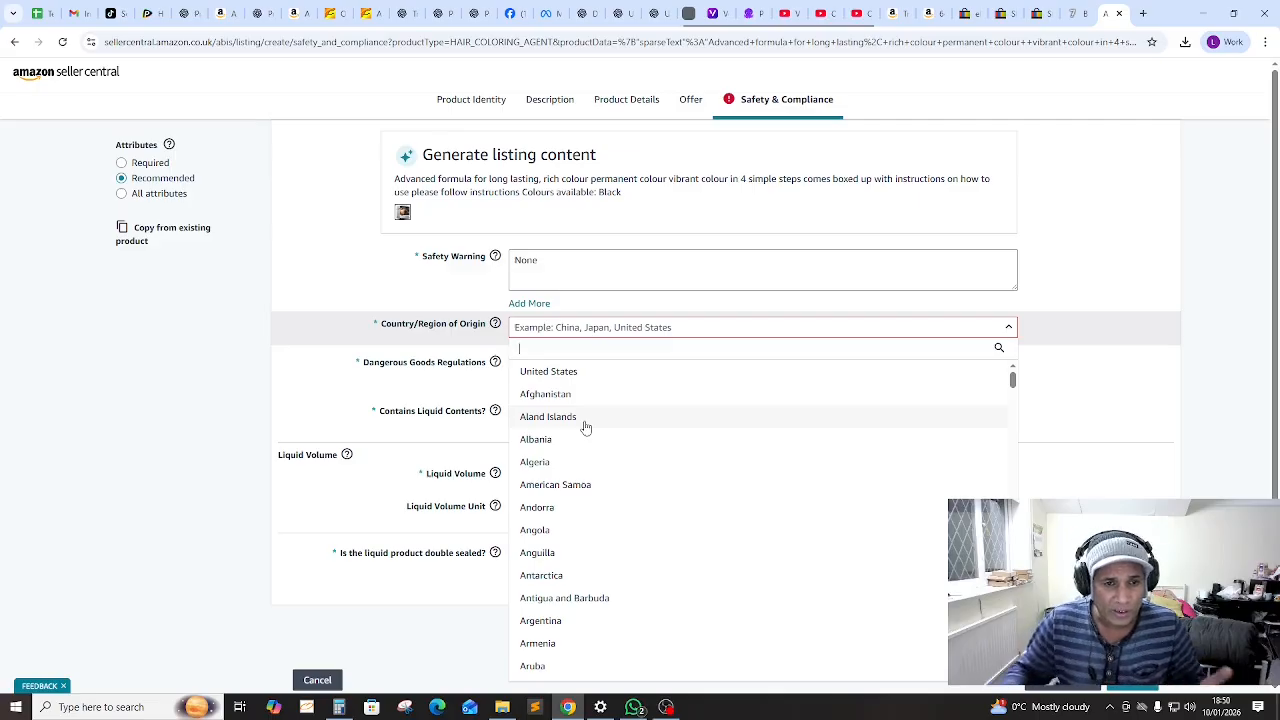
type("united")
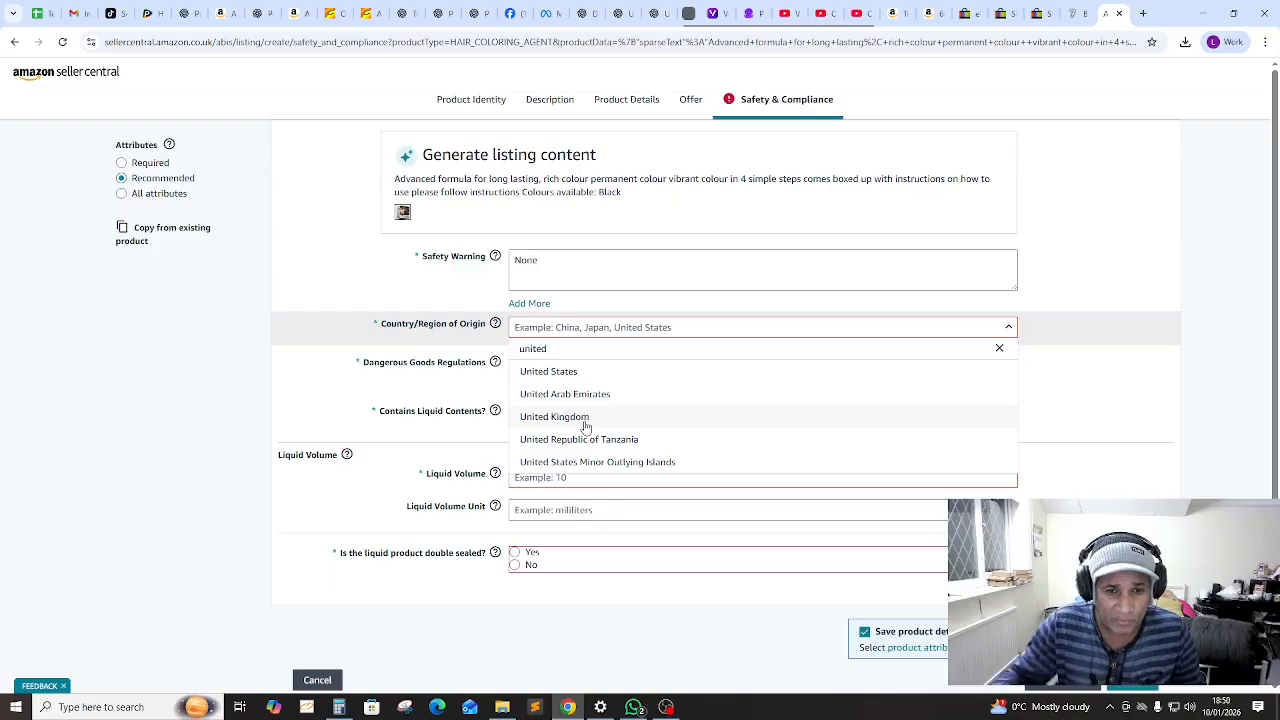
left_click(580, 420)
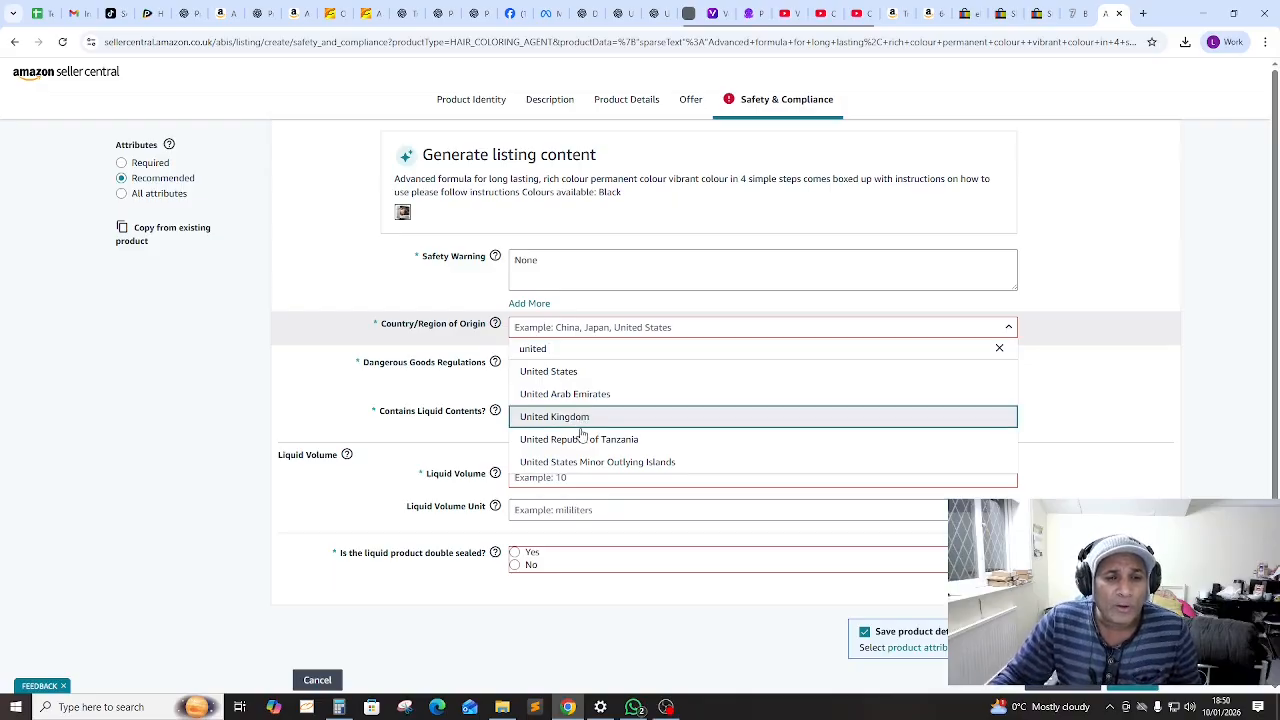
left_click(560, 416)
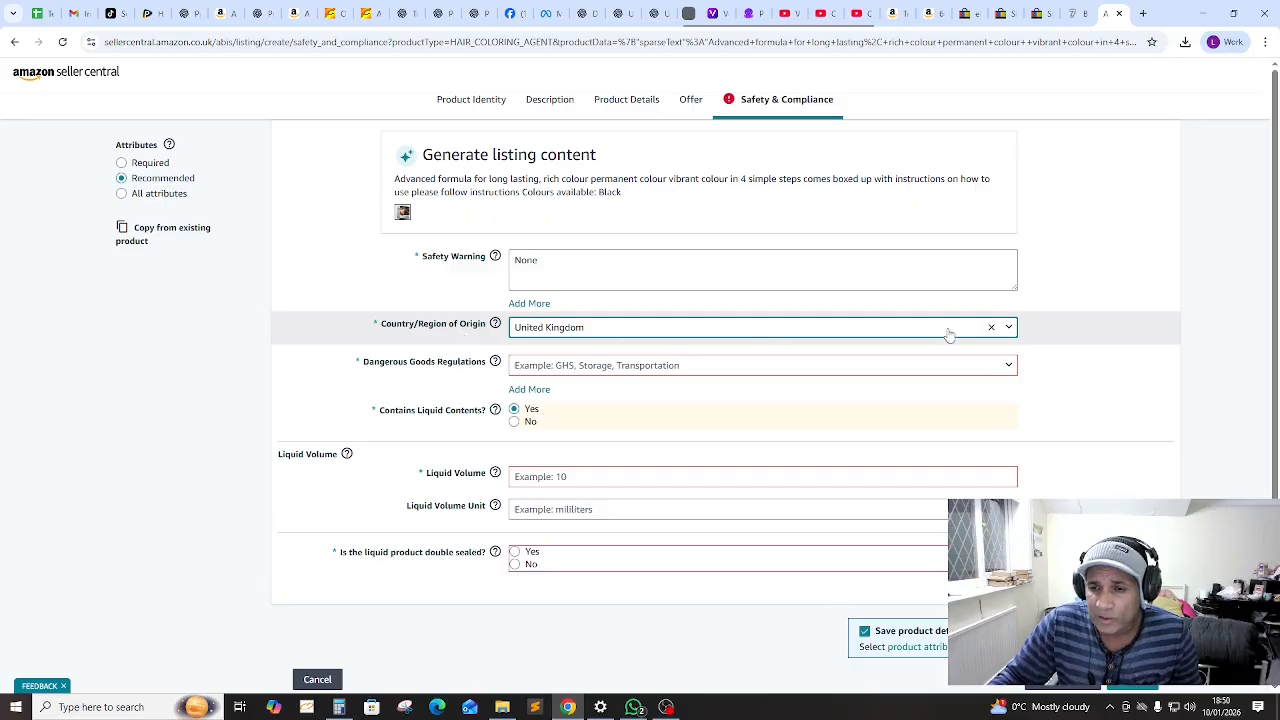
left_click(1066, 329)
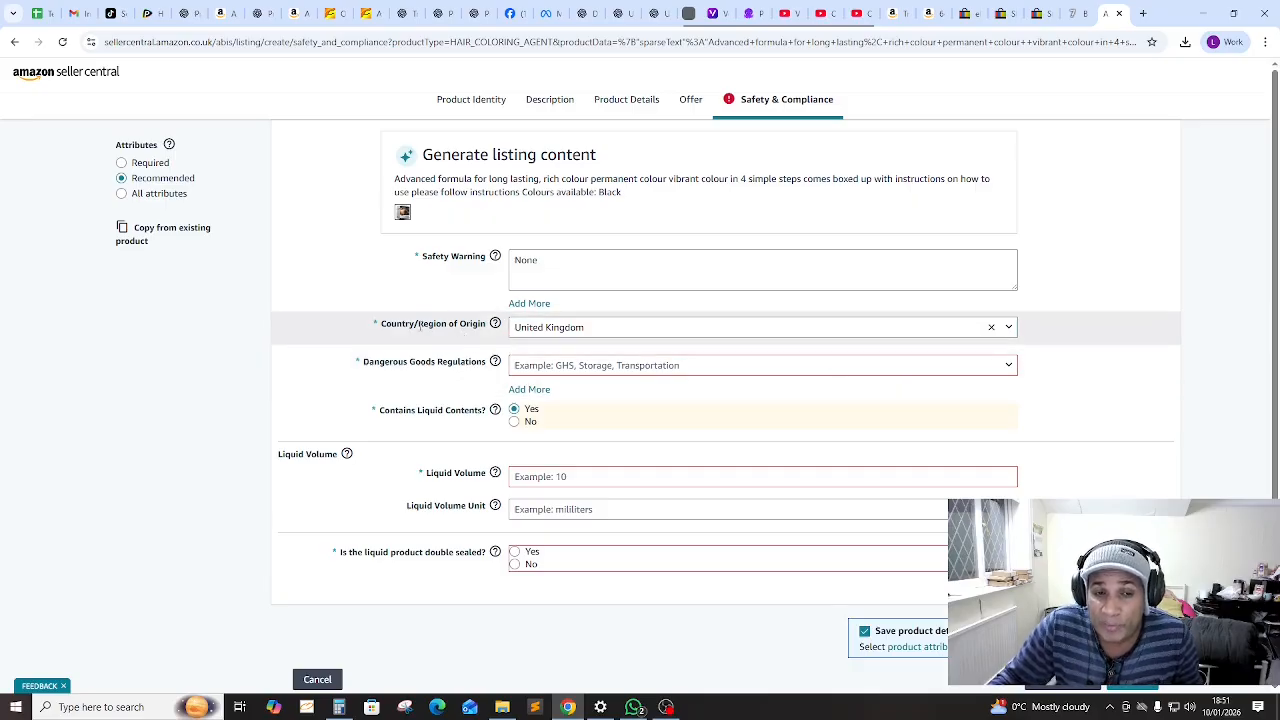
Below Country/Region of Origin, choose Not Applicable for Dangerous Goods Regulations.
left_click_drag(419, 323, 490, 332)
left_click(440, 323)
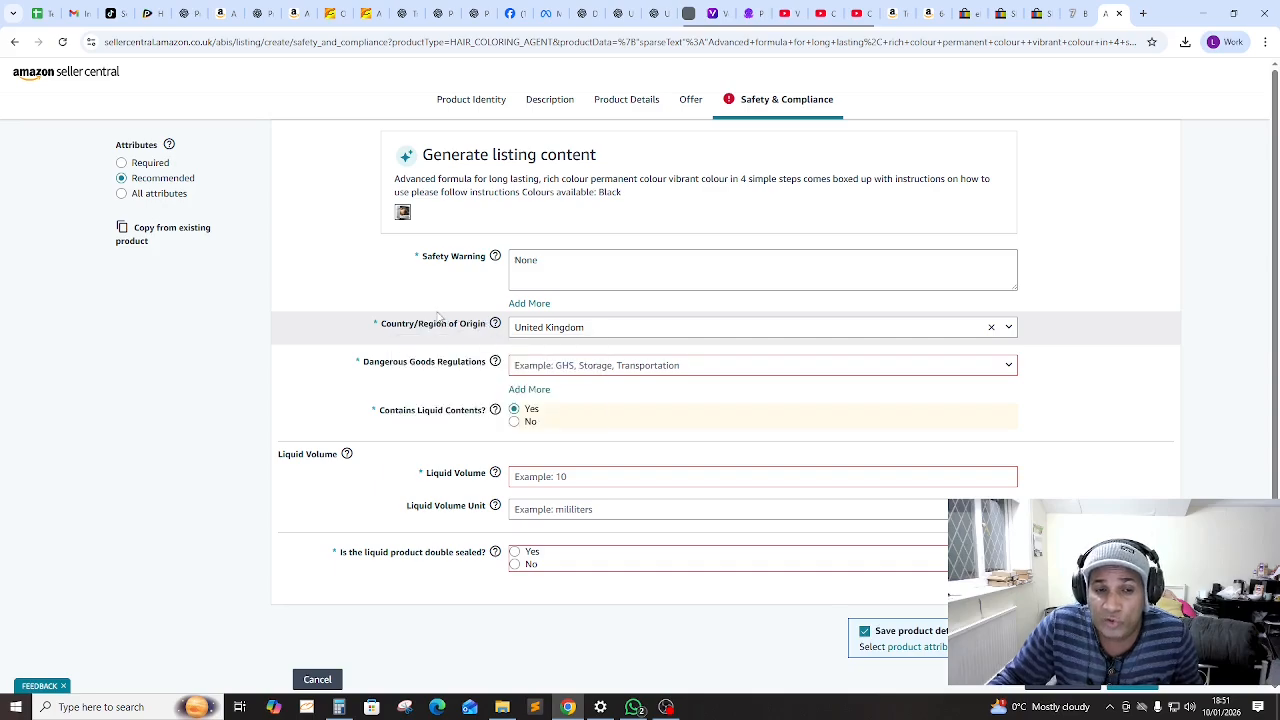
left_click_drag(383, 323, 488, 324)
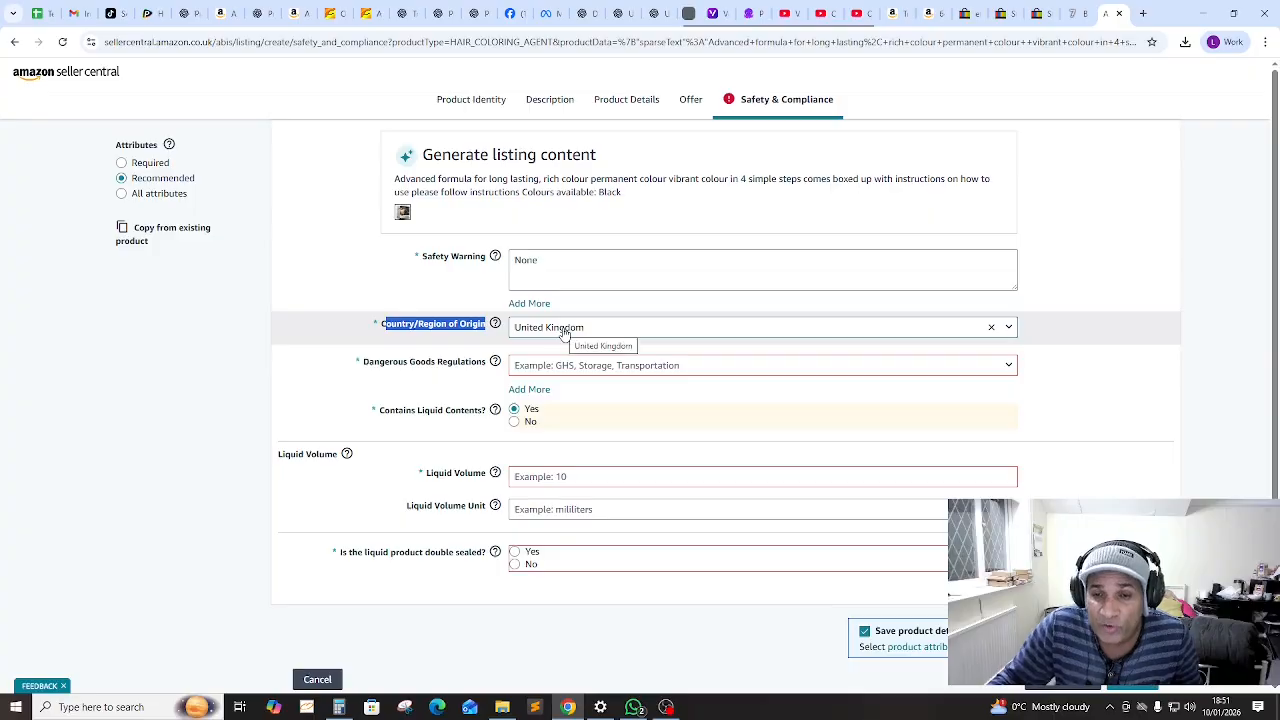
left_click(1123, 349)
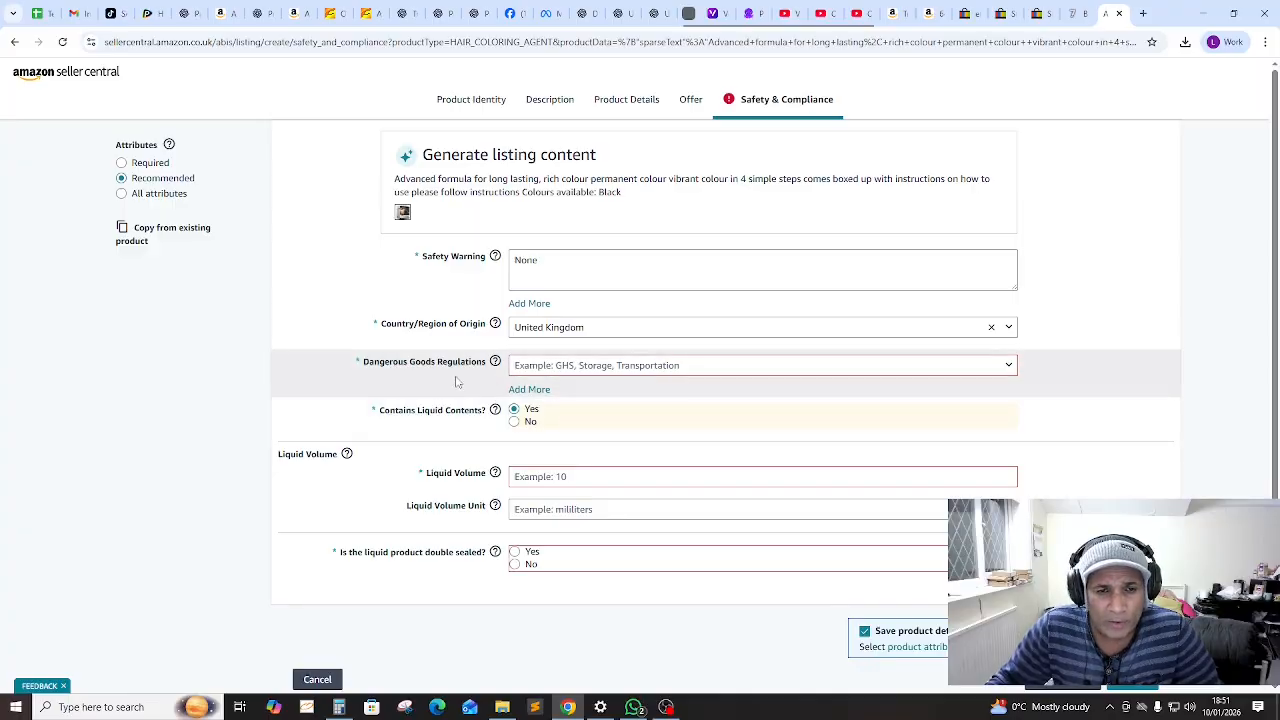
left_click_drag(366, 367, 488, 370)
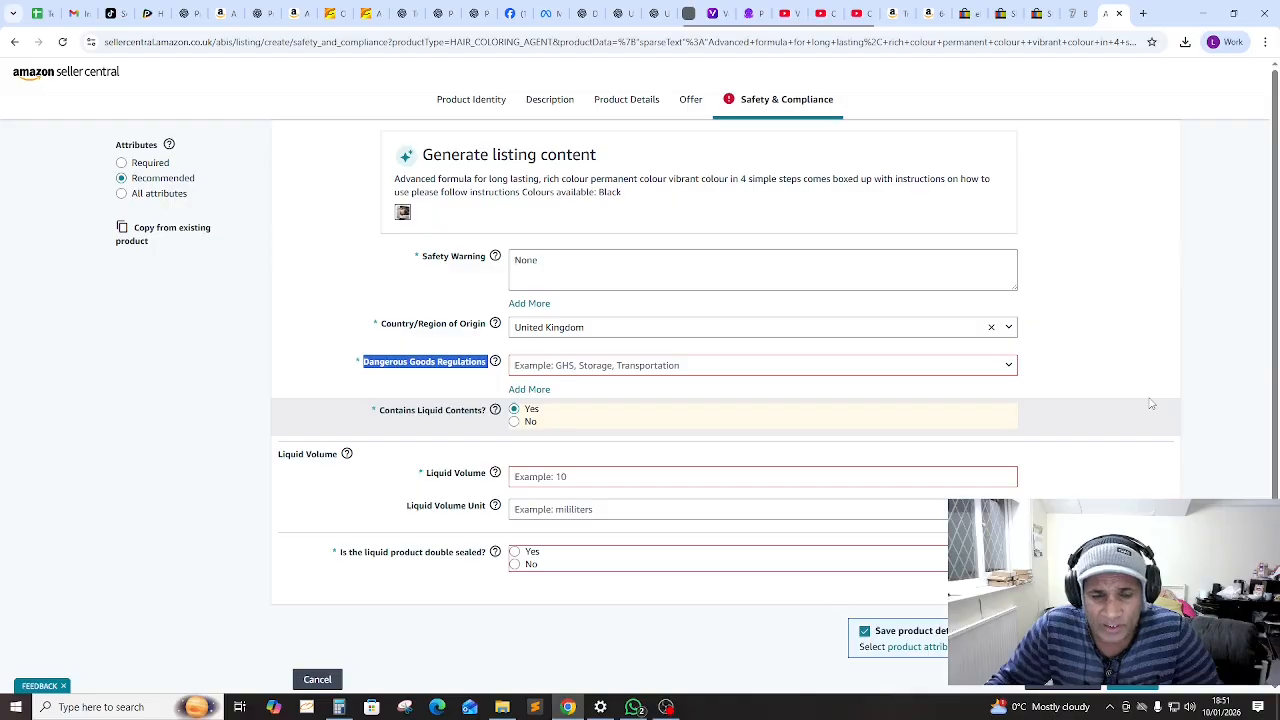
left_click(988, 364)
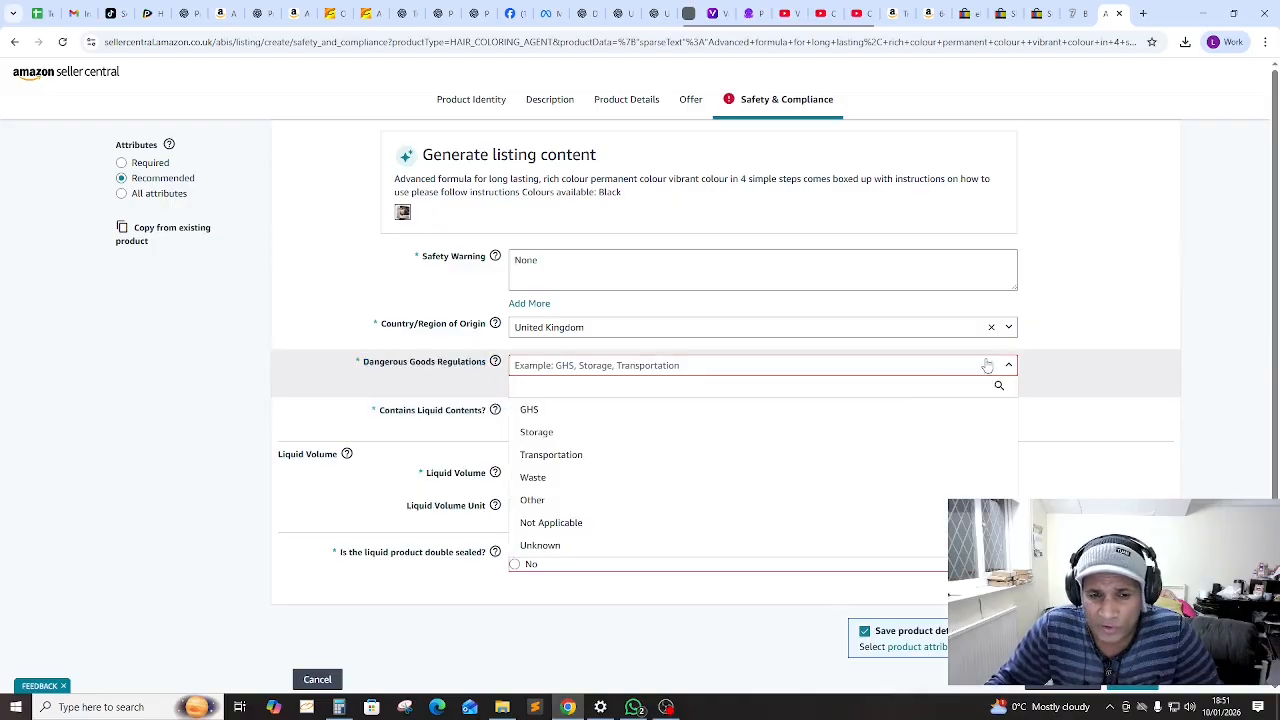
left_click(558, 526)
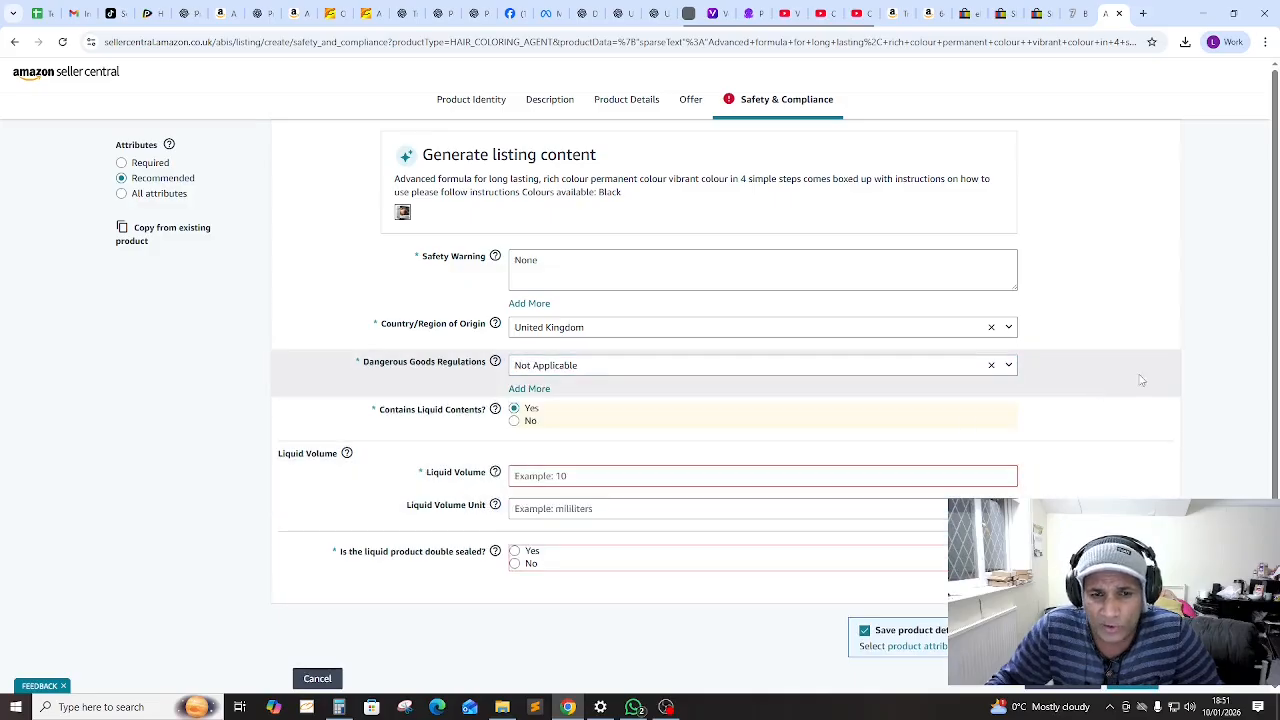
Enter 50 as the Liquid Volume and choose Millilitres as its unit.
scroll(1102, 413, "down", 2)
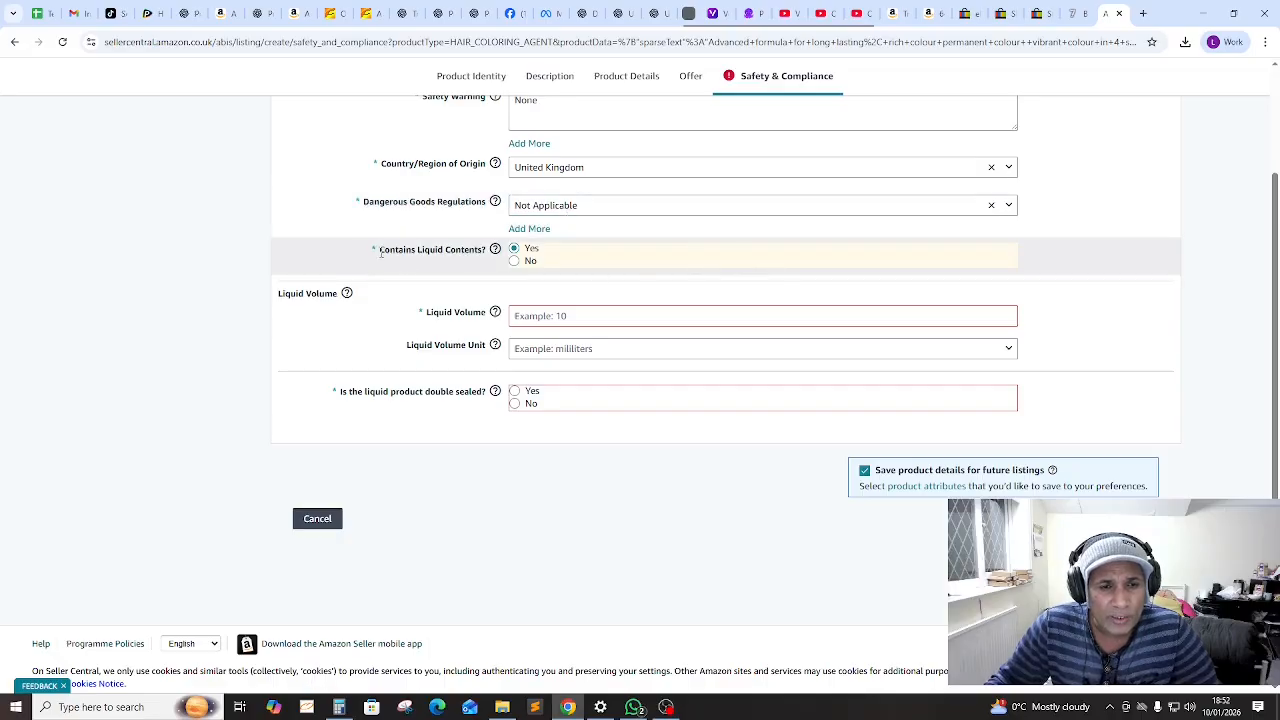
left_click_drag(380, 251, 481, 251)
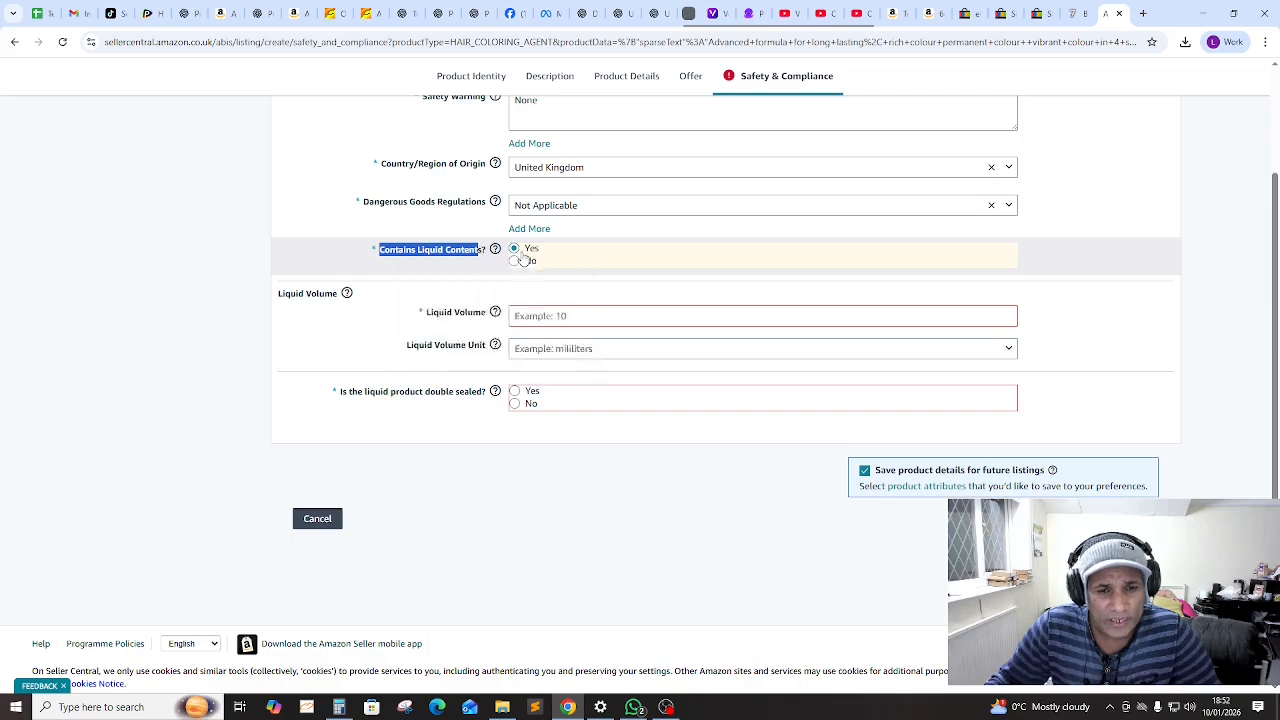
left_click(1112, 271)
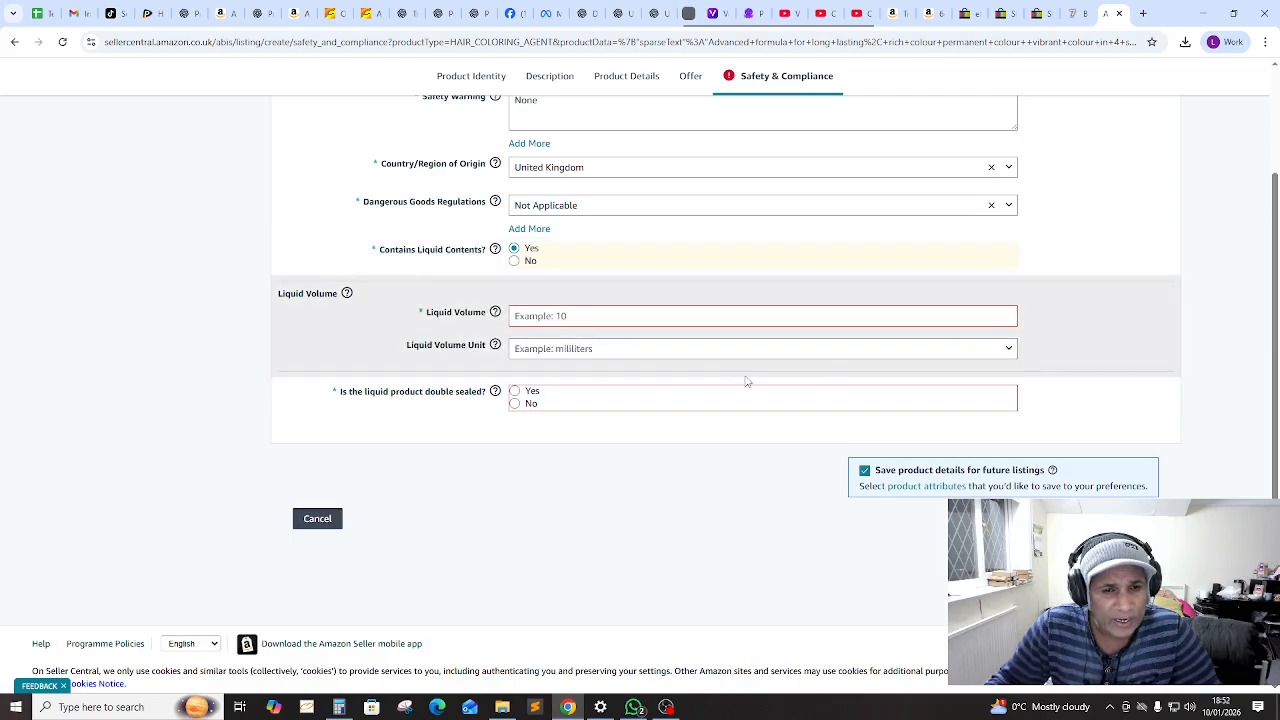
left_click(561, 316)
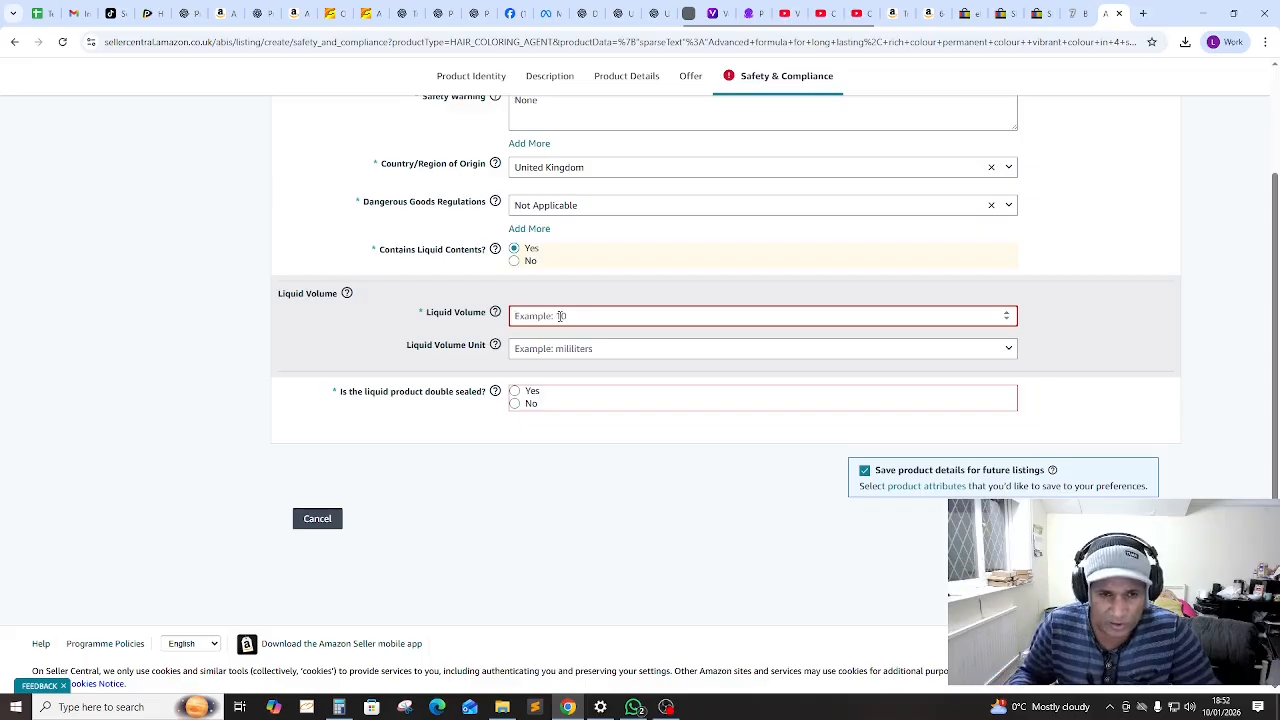
type("1")
key("BackSpace")
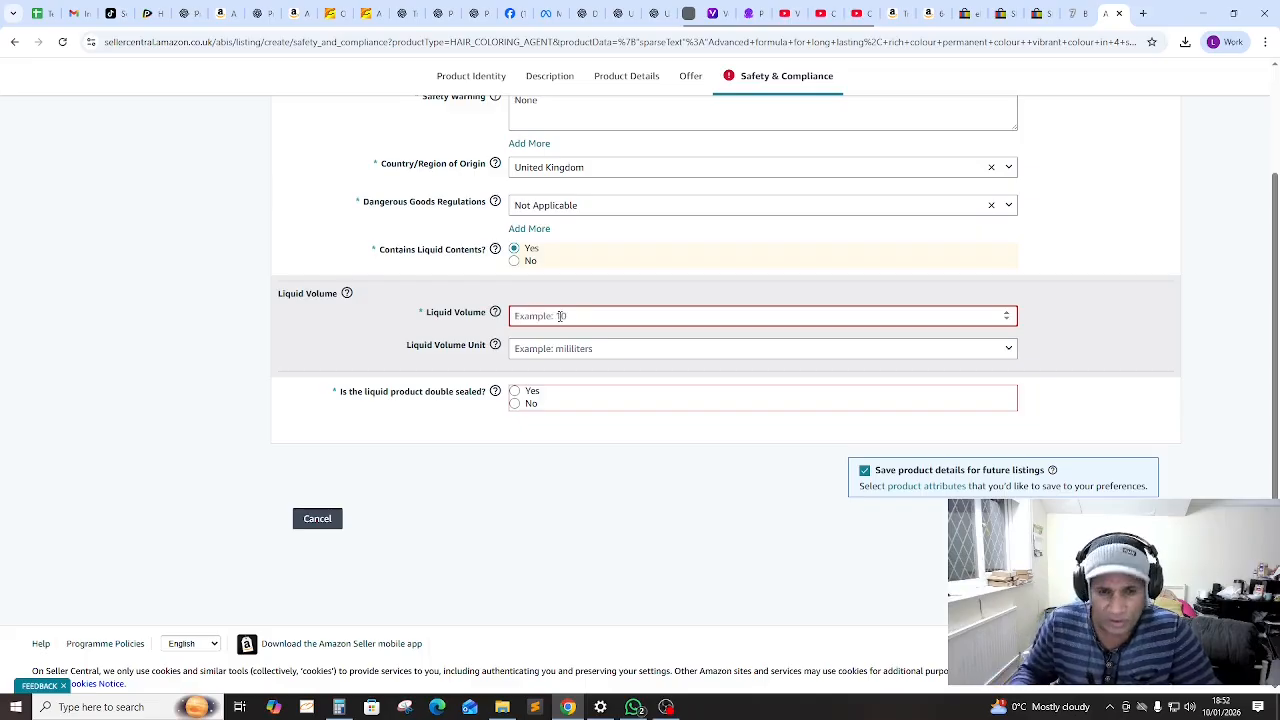
type("20")
key("BackSpace")
key("BackSpace")
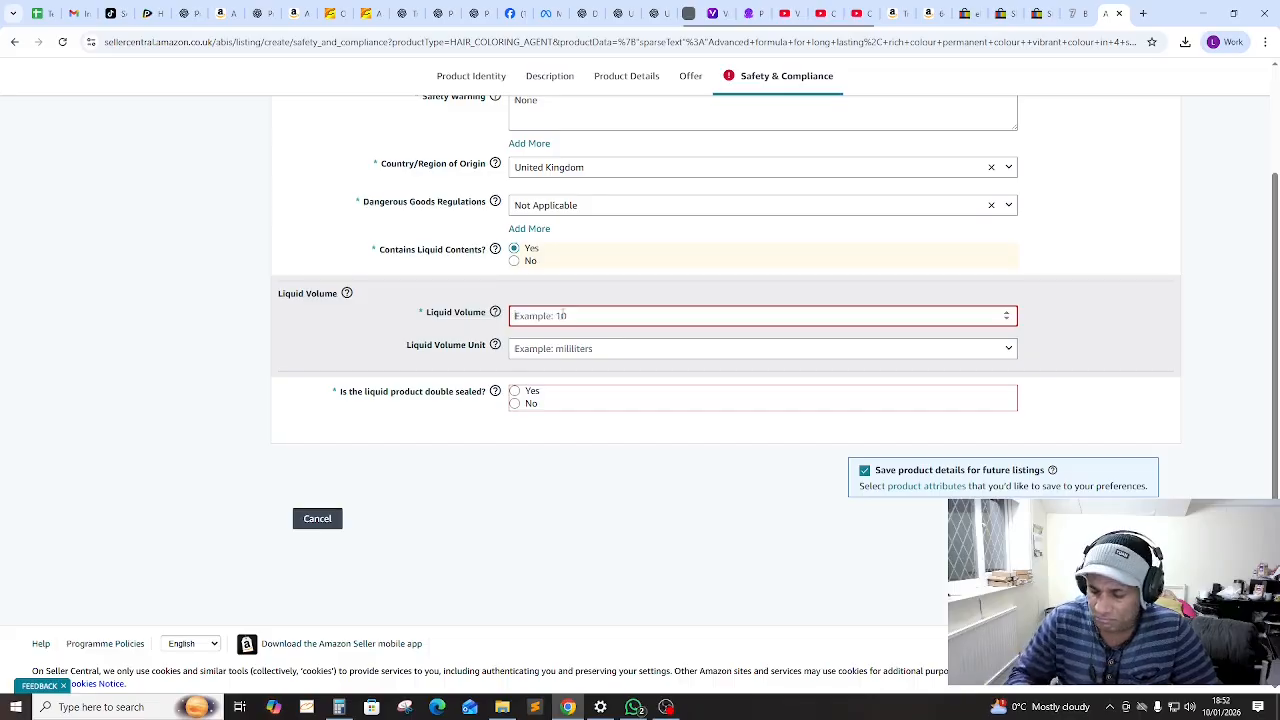
type("50")
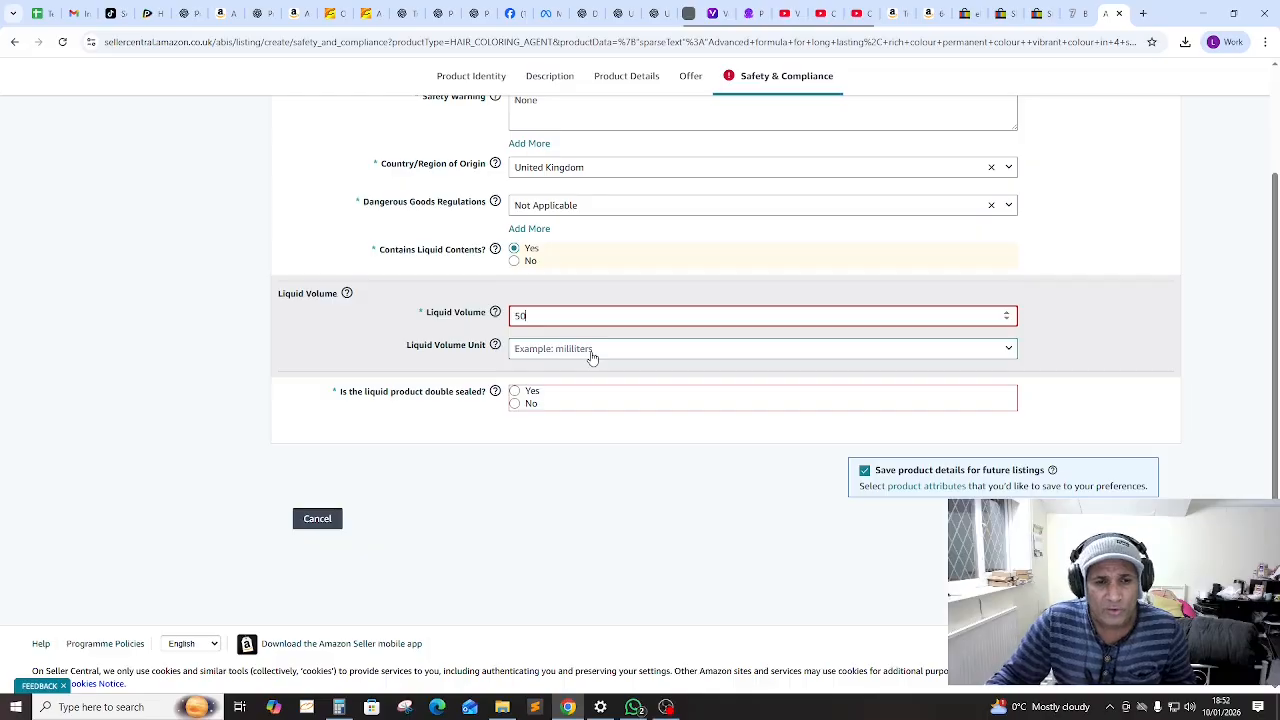
left_click(591, 352)
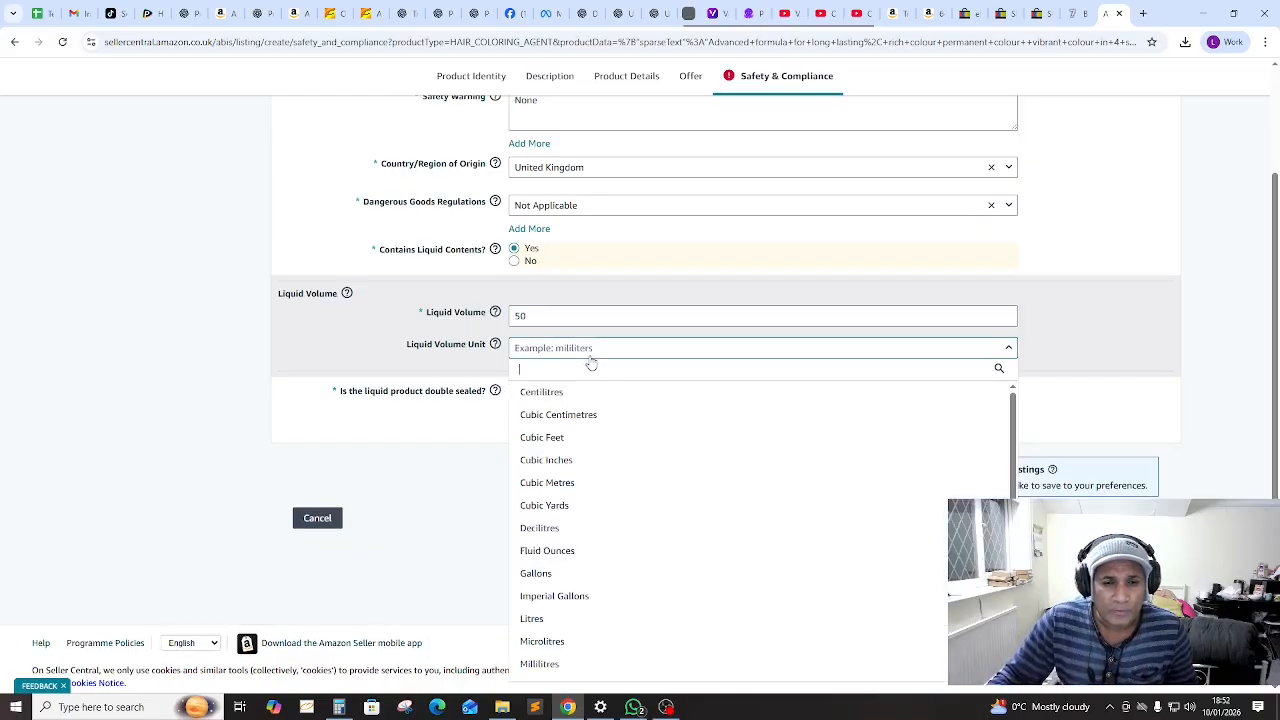
left_click(539, 664)
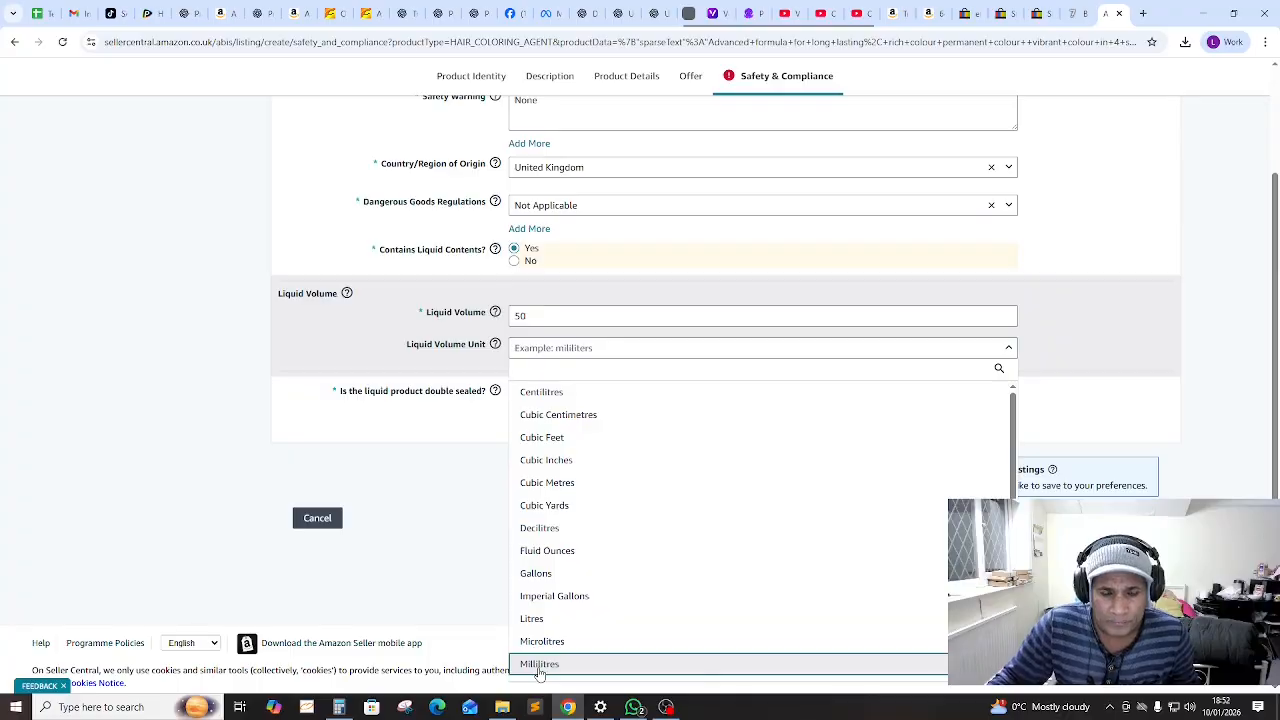
left_click(539, 666)
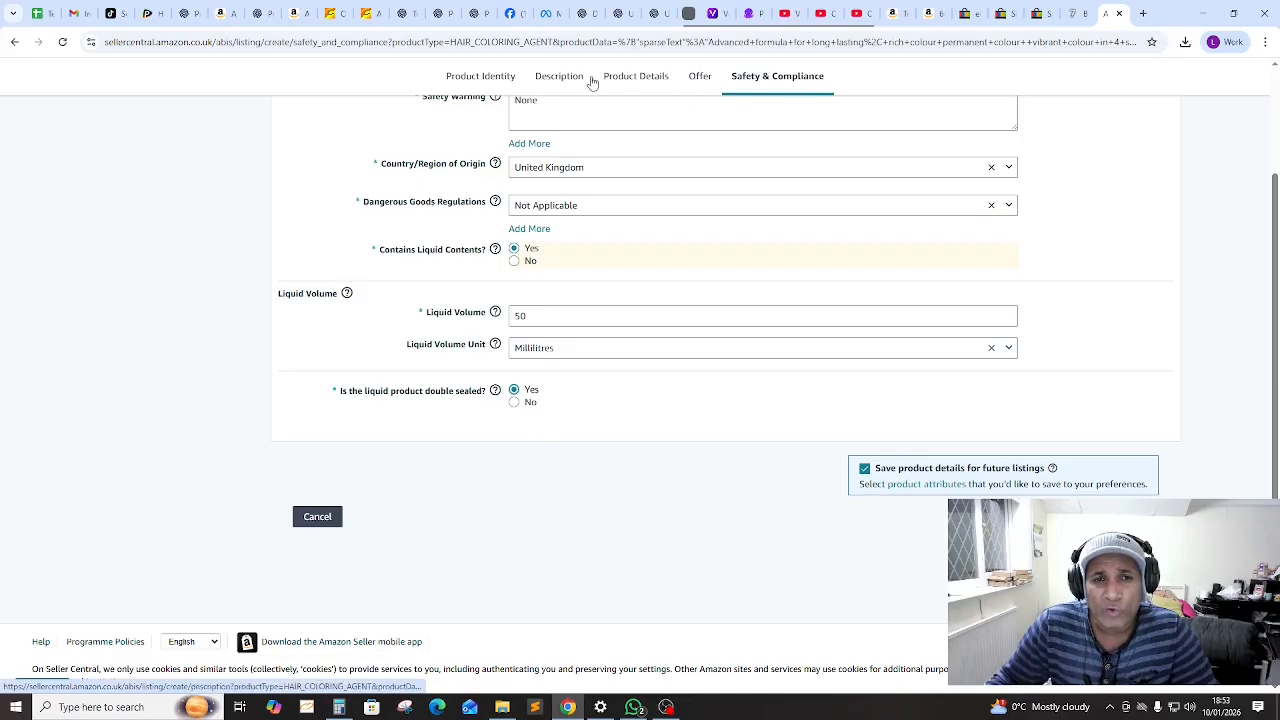
Scroll through the form to review the liquid and double-sealing answers before submitting.
scroll(1277, 188, "up", 2)
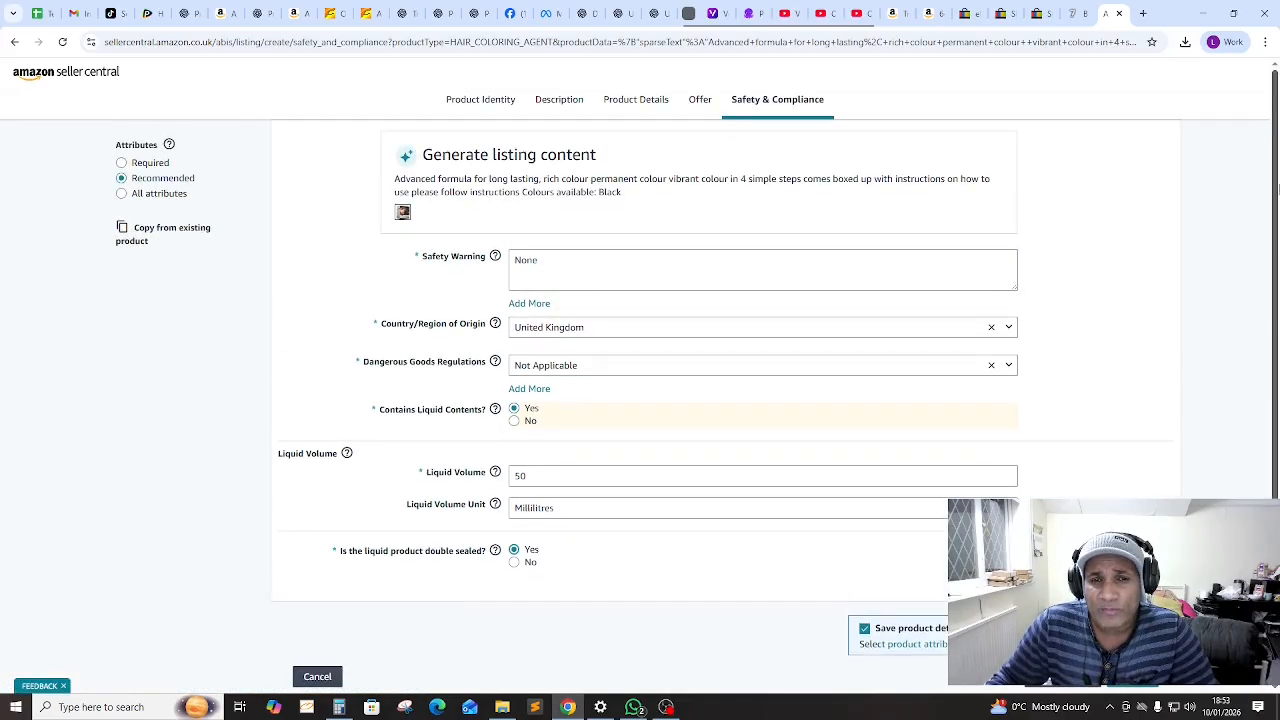
left_click_drag(1278, 190, 1278, 388)
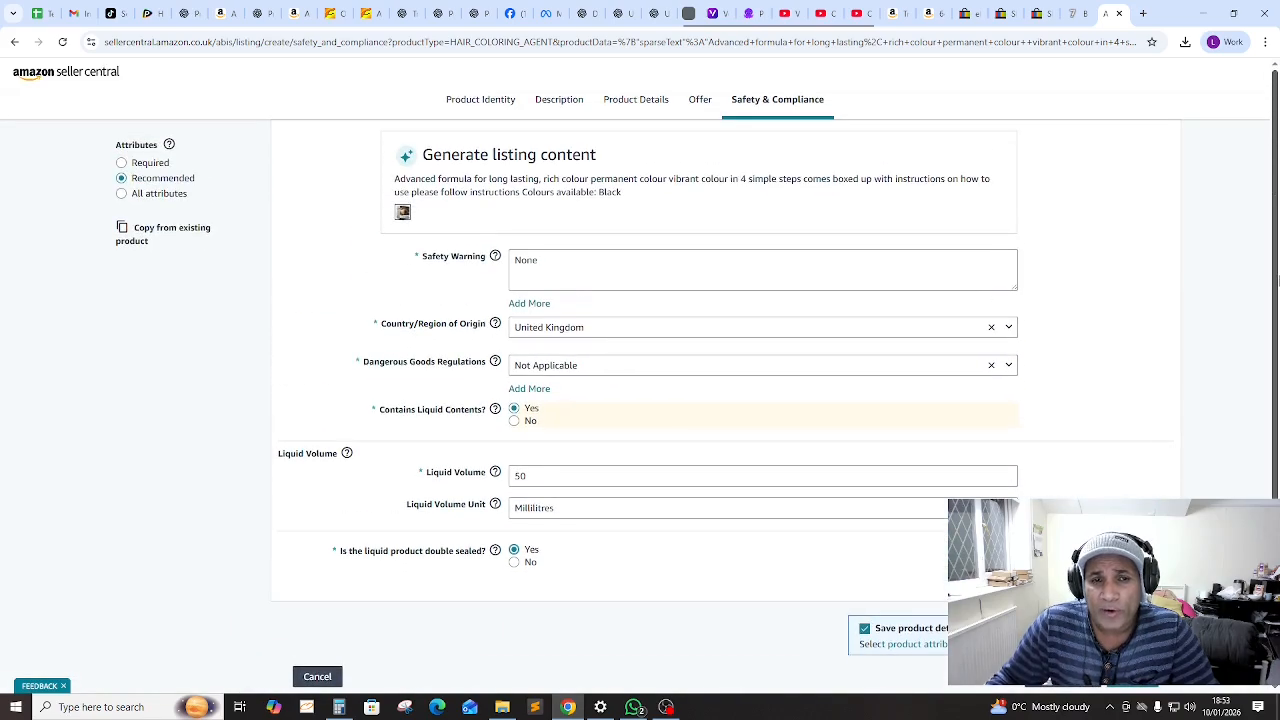
scroll(1277, 283, "down", 2)
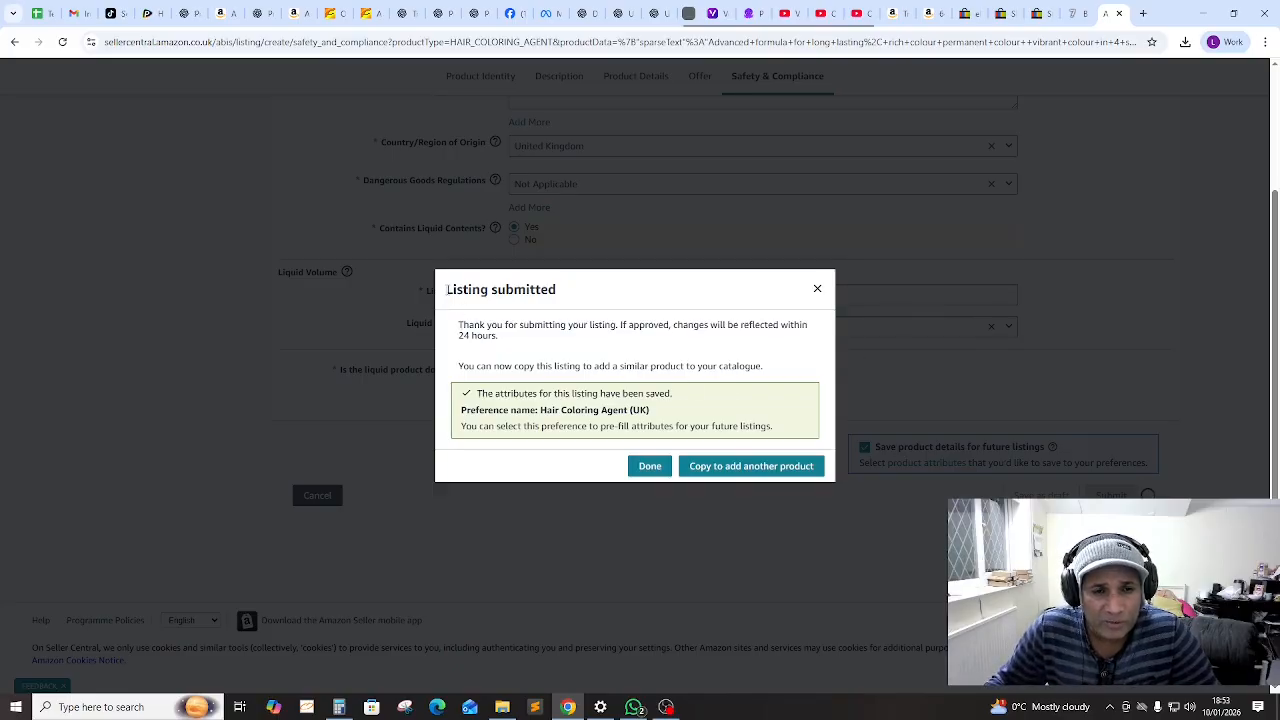
left_click_drag(446, 289, 578, 294)
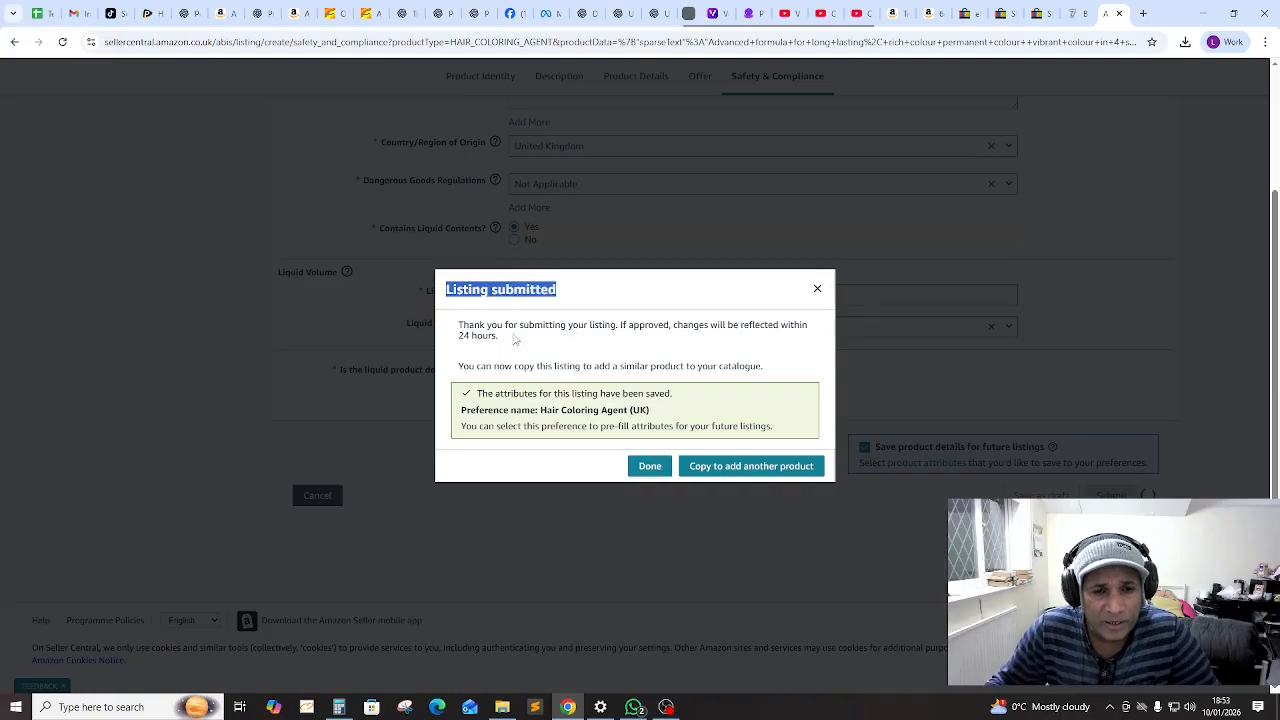
left_click_drag(461, 324, 664, 324)
left_click(622, 324)
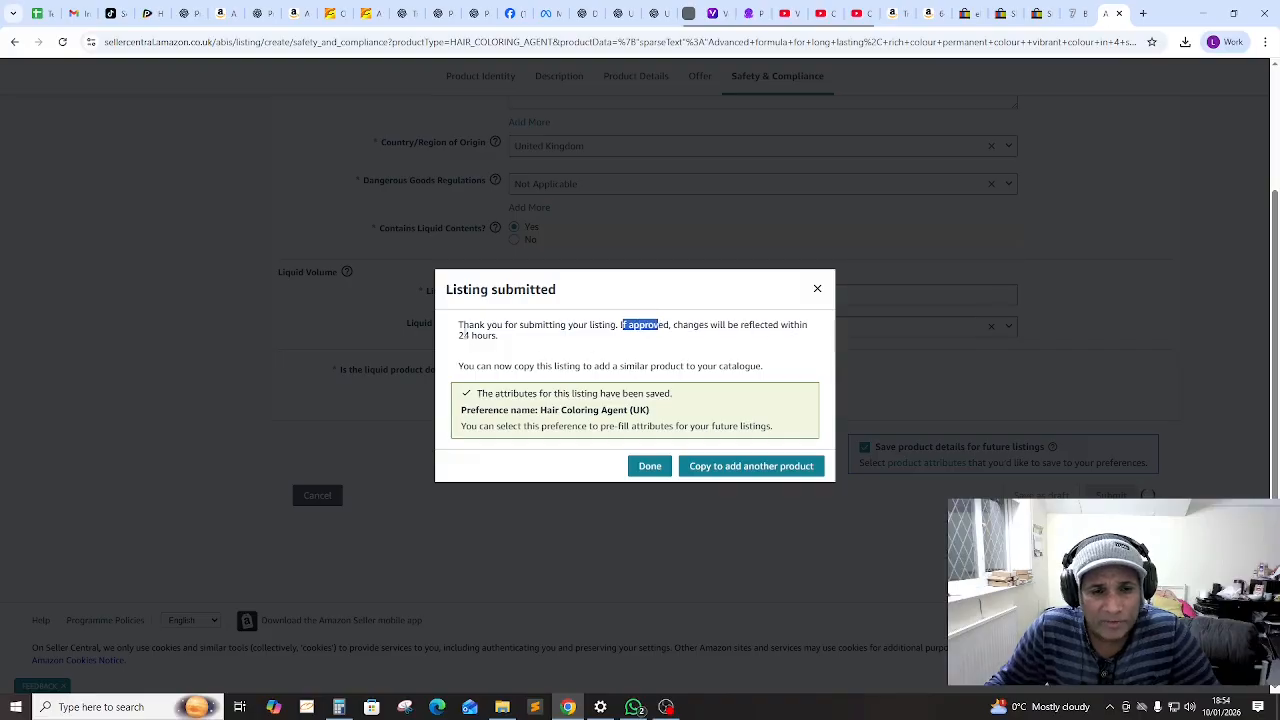
left_click_drag(459, 333, 503, 347)
left_click(578, 349)
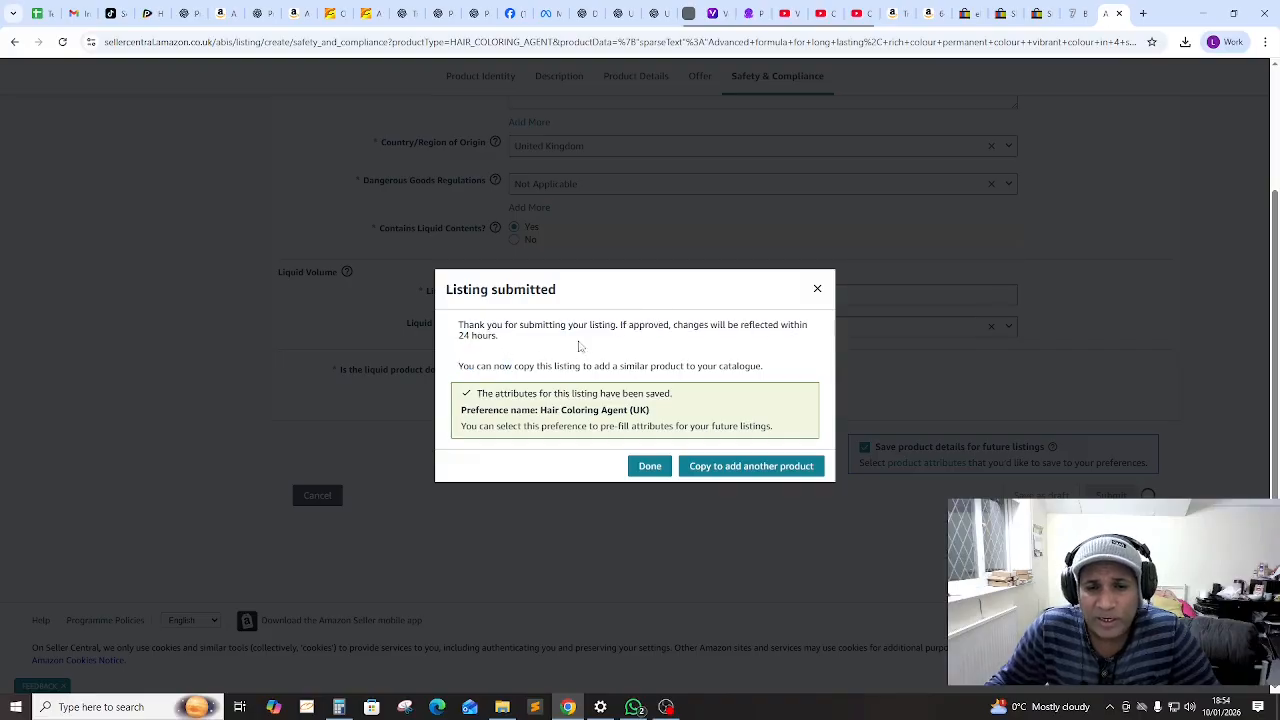
left_click_drag(618, 324, 670, 326)
left_click(588, 330)
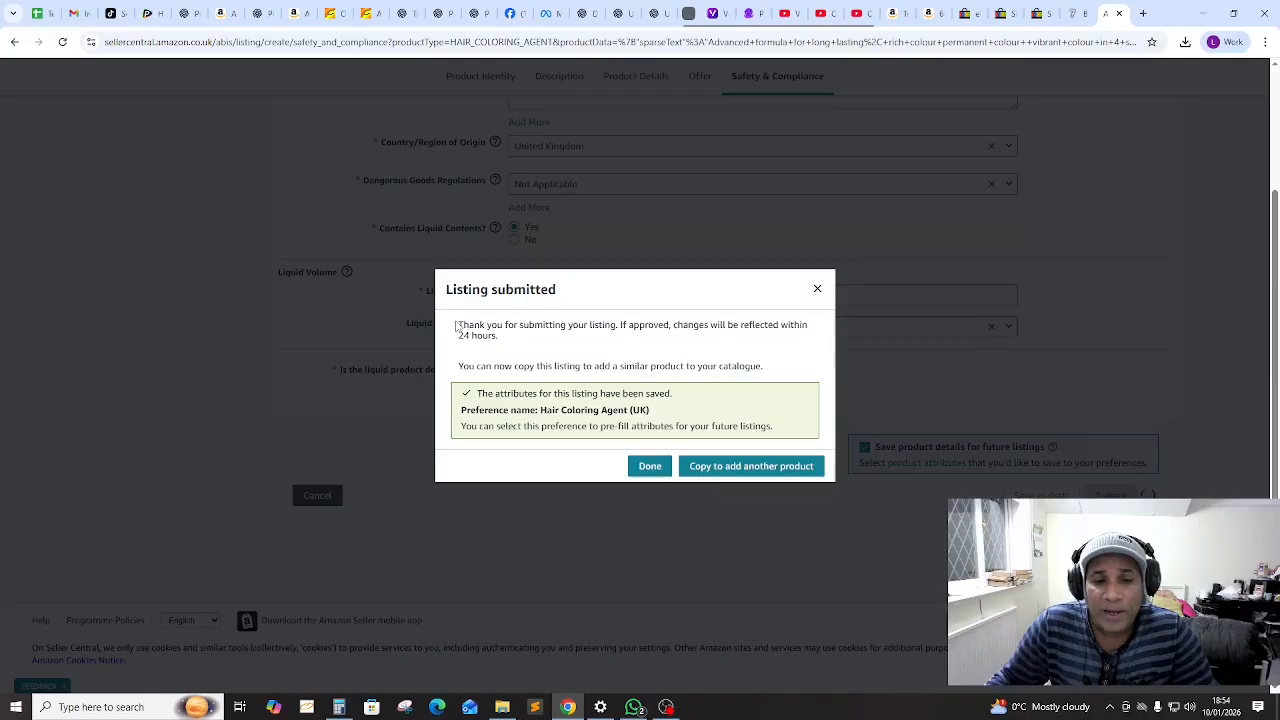
left_click_drag(457, 326, 503, 328)
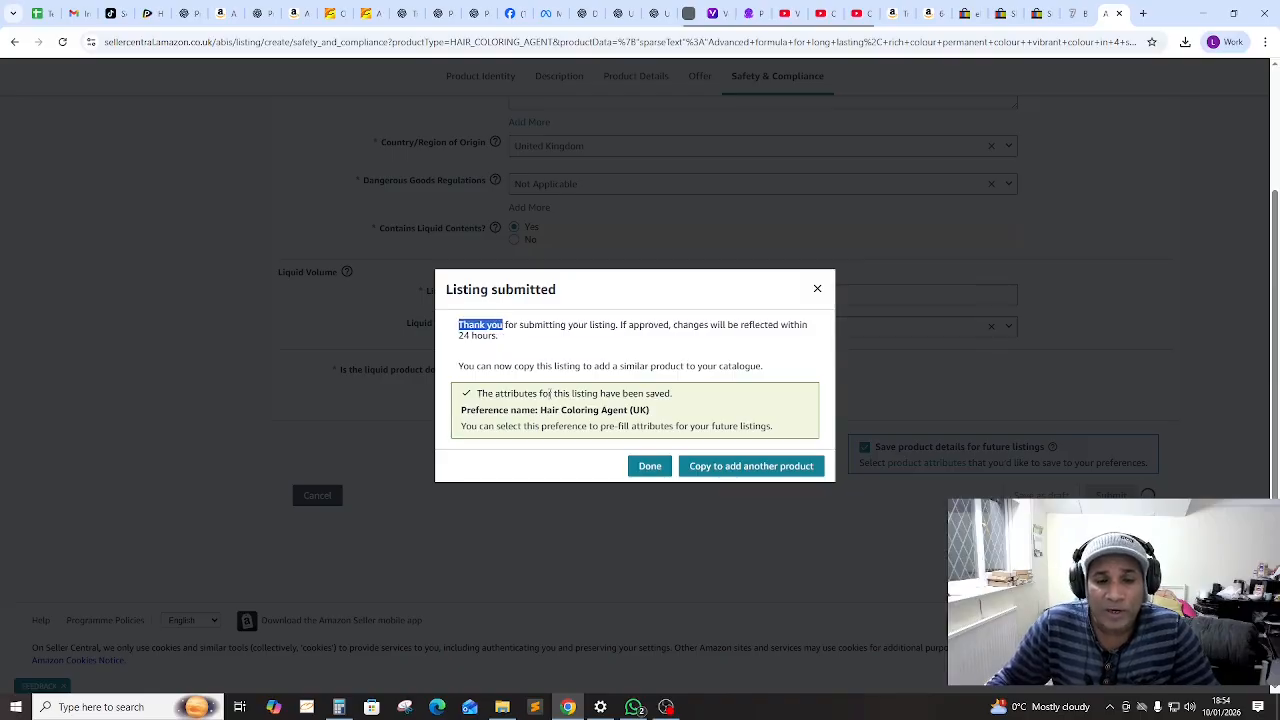